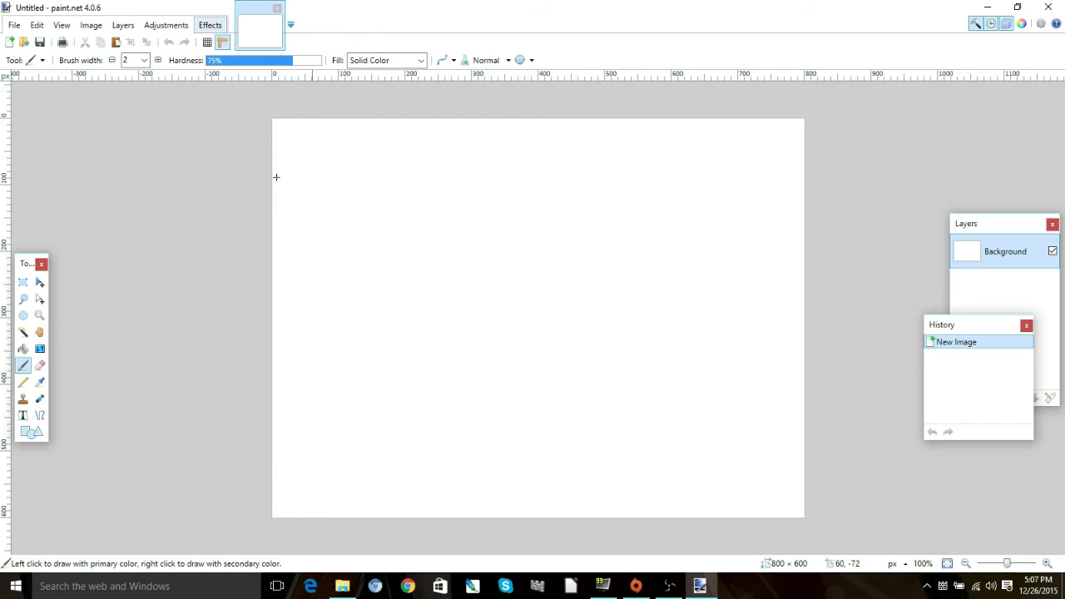
Step: Switch to File Explorer and open the Screenshots folder in Documents > Electronic Arts > The Sims 4
{"action": "mouse_move", "coordinate": [337, 586]}
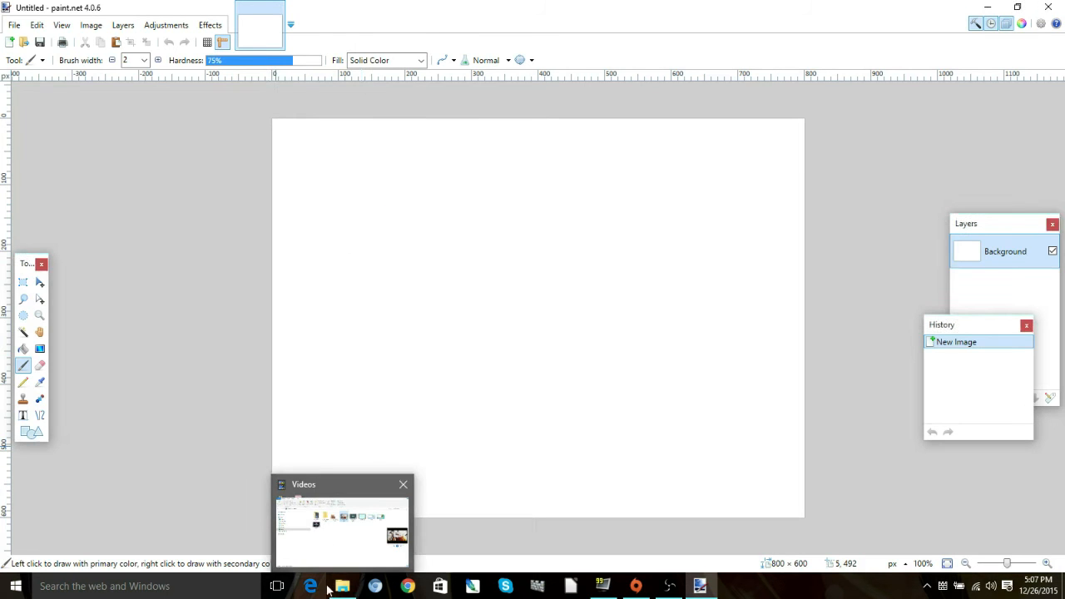
{"action": "left_click", "coordinate": [354, 532]}
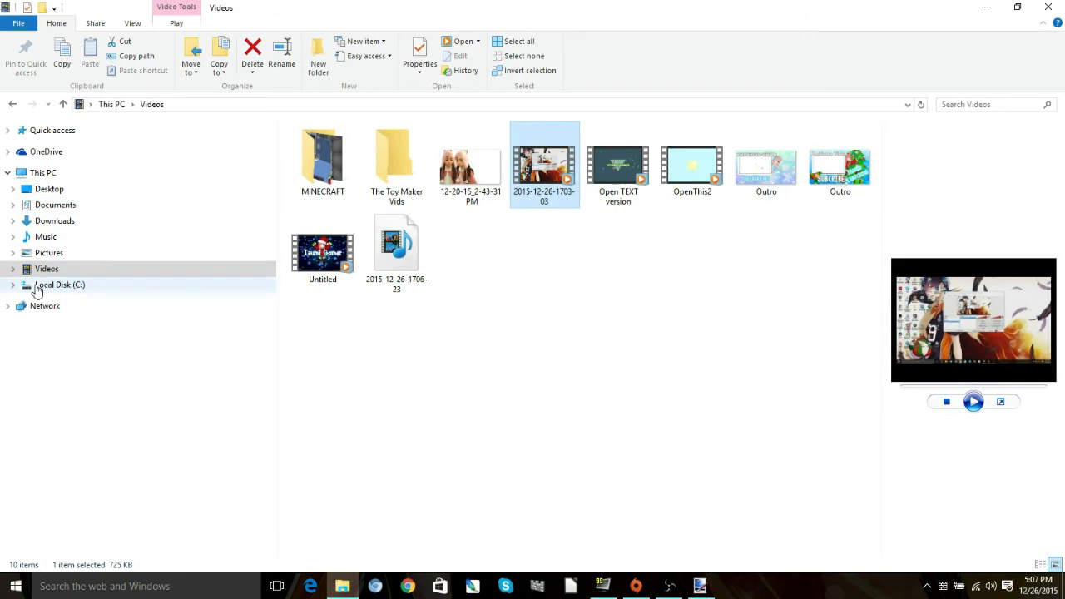
{"action": "left_click", "coordinate": [58, 206]}
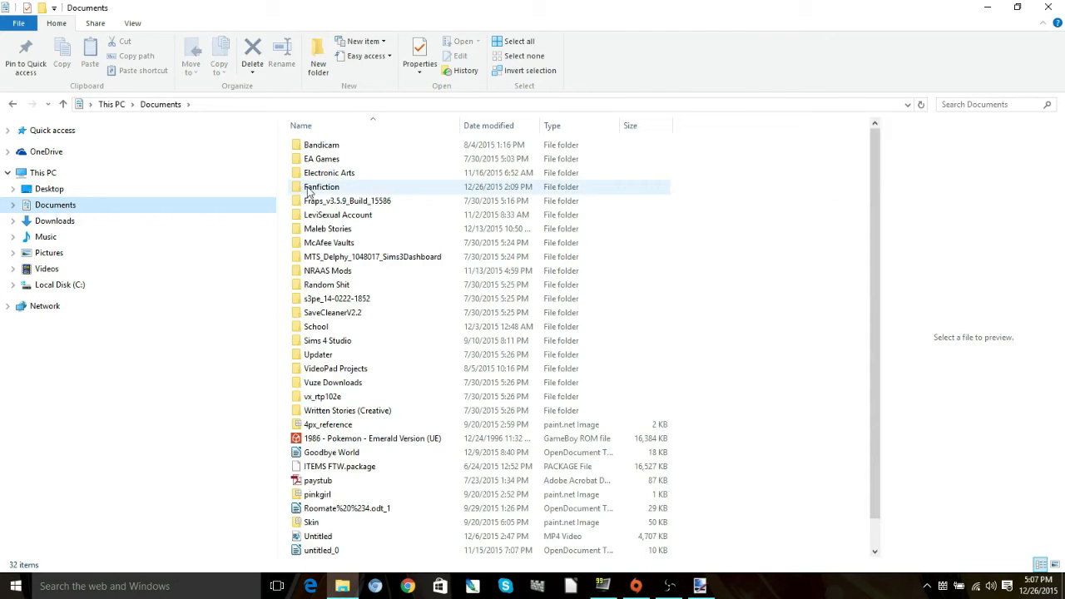
{"action": "double_click", "coordinate": [321, 173]}
{"action": "left_click", "coordinate": [310, 163]}
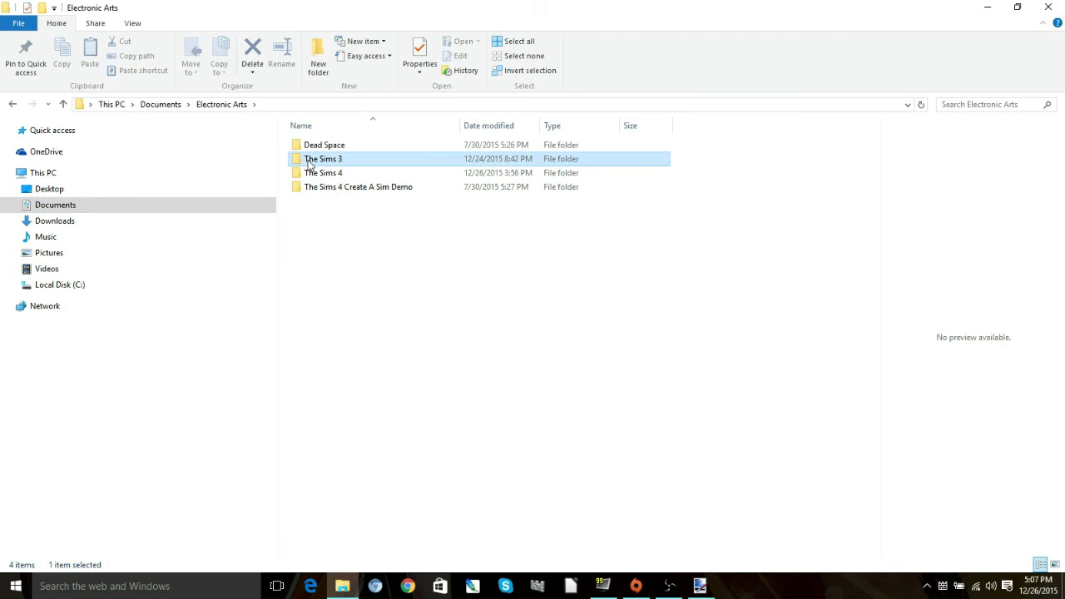
{"action": "double_click", "coordinate": [309, 163]}
{"action": "key", "text": "alt+Left"}
{"action": "double_click", "coordinate": [503, 172]}
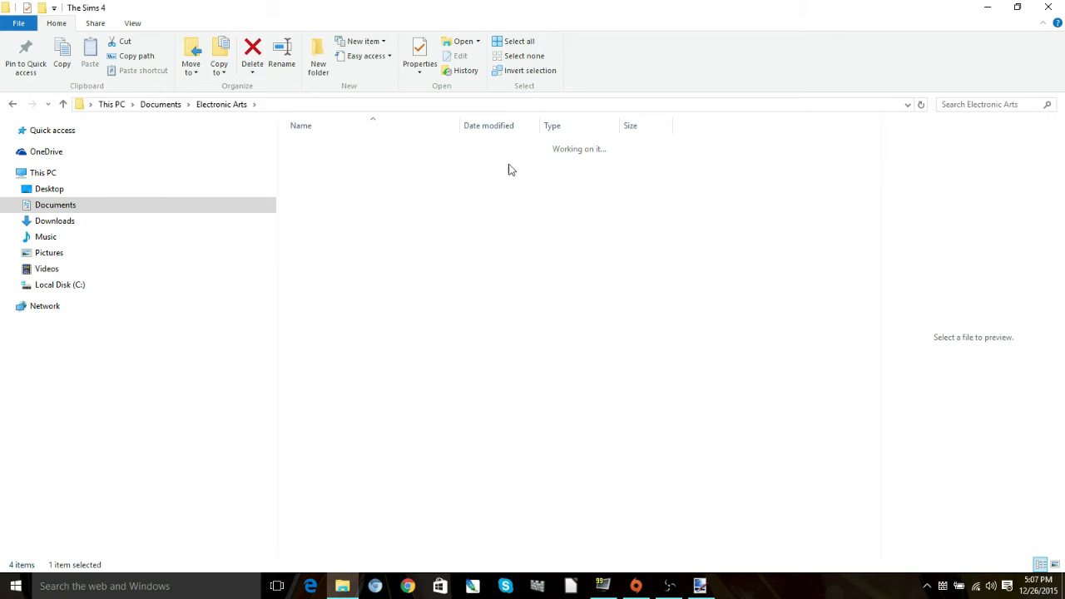
{"action": "left_click", "coordinate": [327, 259]}
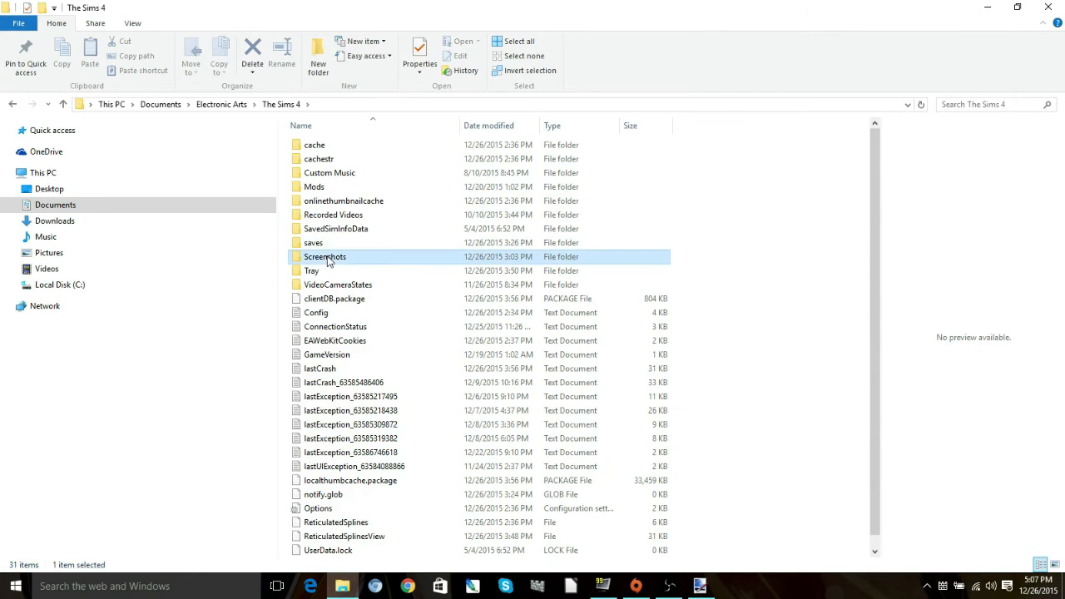
{"action": "double_click", "coordinate": [327, 259]}
Step: Look through the Sims 4 screenshots for a character portrait with a plain background
{"action": "left_click_drag", "start_coordinate": [877, 136], "coordinate": [881, 539]}
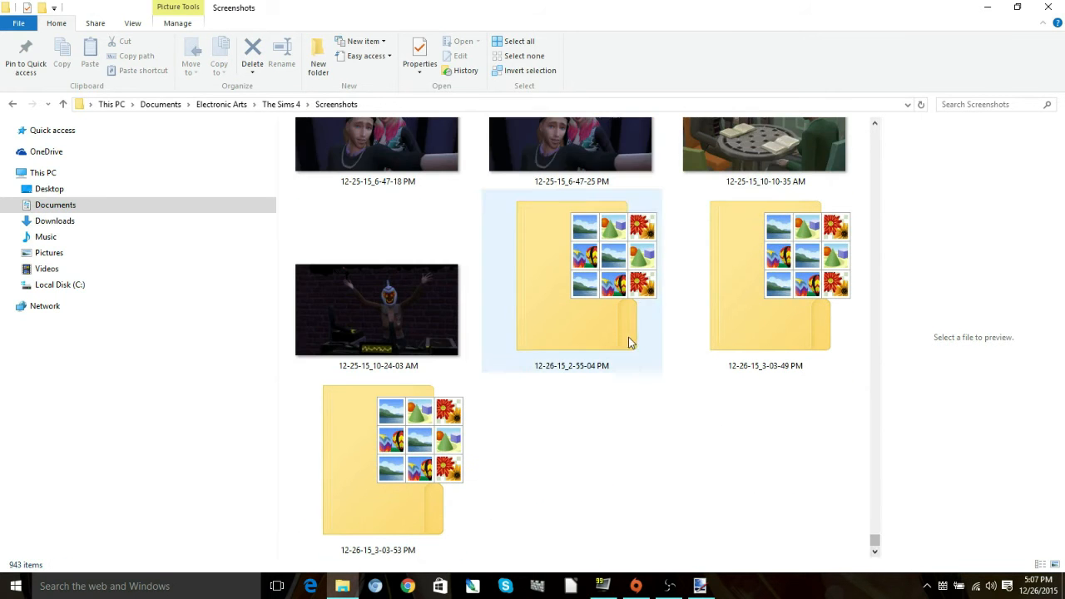
{"action": "scroll", "coordinate": [351, 399], "scroll_direction": "up", "scroll_amount": 5}
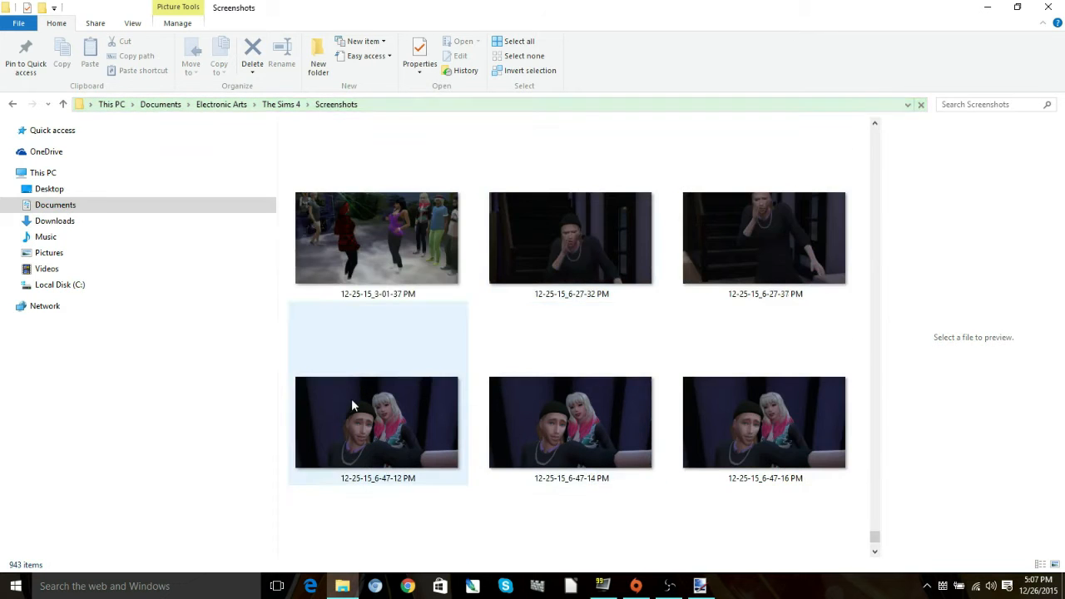
{"action": "scroll", "coordinate": [667, 437], "scroll_direction": "up", "scroll_amount": 3}
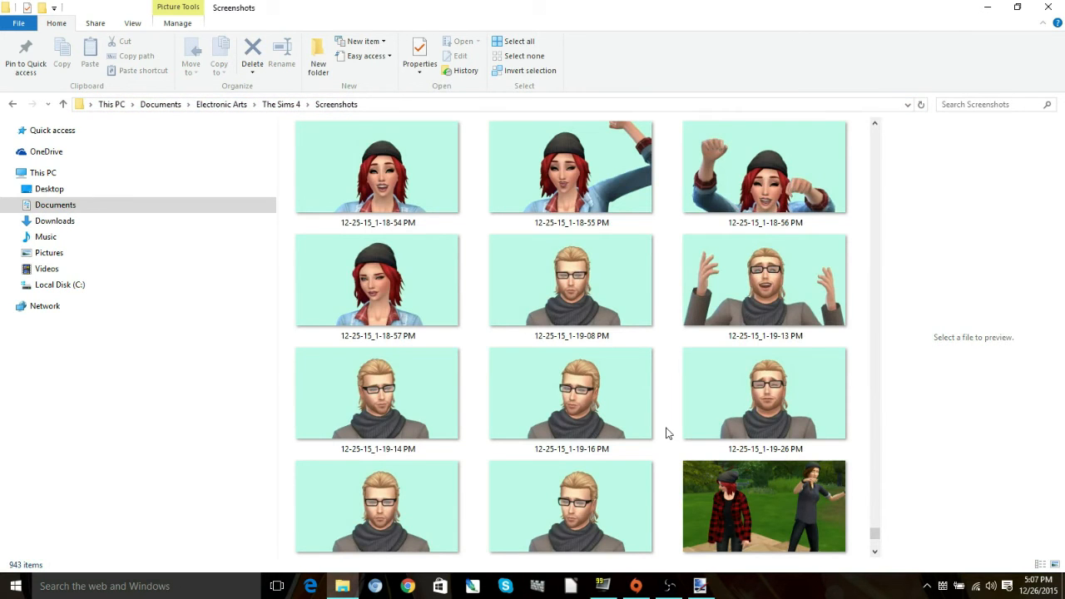
{"action": "scroll", "coordinate": [666, 433], "scroll_direction": "up", "scroll_amount": 2}
{"action": "scroll", "coordinate": [669, 434], "scroll_direction": "up", "scroll_amount": 6}
{"action": "scroll", "coordinate": [669, 433], "scroll_direction": "down", "scroll_amount": 7}
{"action": "scroll", "coordinate": [668, 433], "scroll_direction": "up", "scroll_amount": 15}
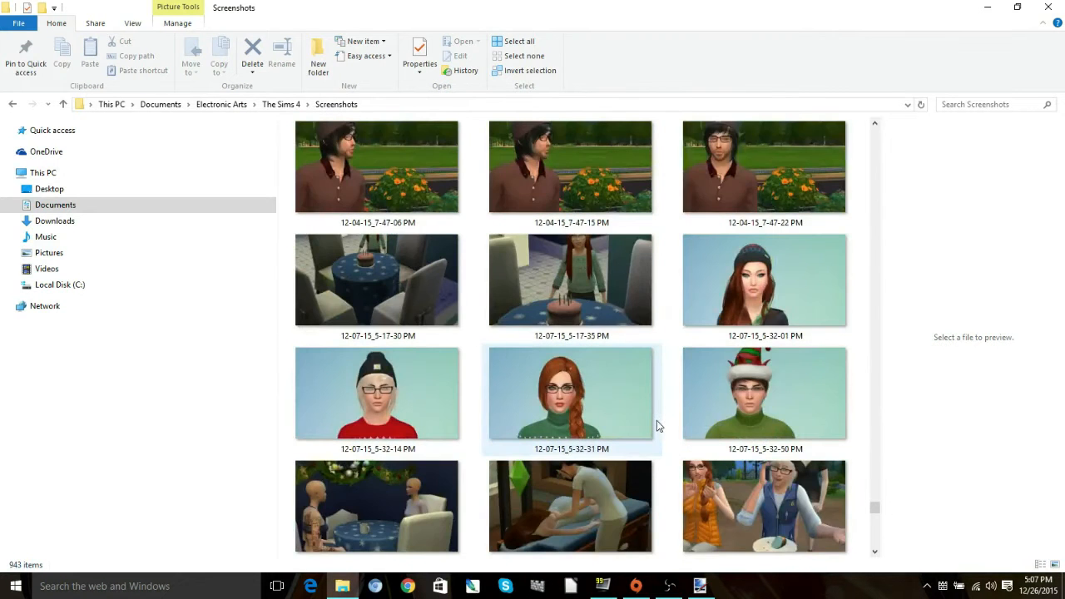
{"action": "scroll", "coordinate": [657, 426], "scroll_direction": "up", "scroll_amount": 10}
{"action": "scroll", "coordinate": [657, 426], "scroll_direction": "down", "scroll_amount": 7}
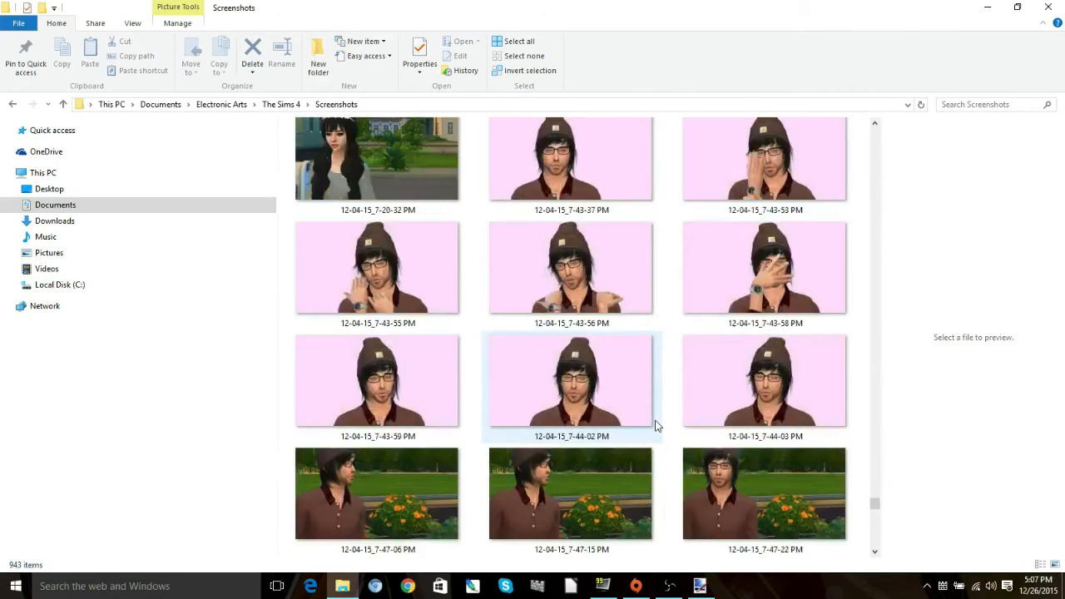
{"action": "scroll", "coordinate": [656, 426], "scroll_direction": "up", "scroll_amount": 5}
{"action": "scroll", "coordinate": [655, 425], "scroll_direction": "up", "scroll_amount": 3}
{"action": "scroll", "coordinate": [654, 407], "scroll_direction": "down", "scroll_amount": 20}
{"action": "scroll", "coordinate": [656, 406], "scroll_direction": "down", "scroll_amount": 3}
{"action": "scroll", "coordinate": [656, 405], "scroll_direction": "up", "scroll_amount": 2}
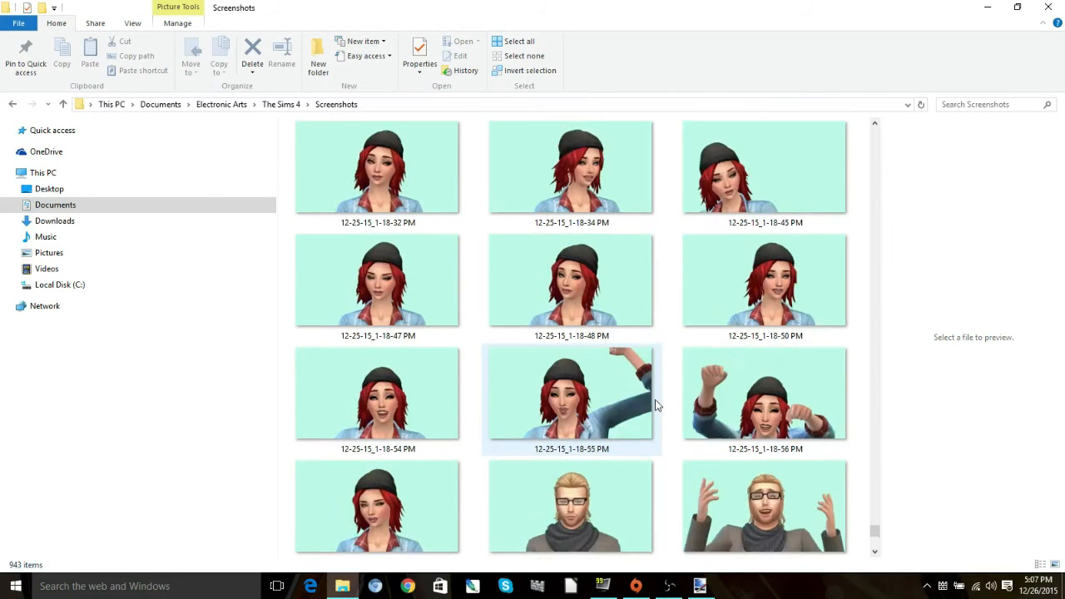
{"action": "scroll", "coordinate": [488, 287], "scroll_direction": "up", "scroll_amount": 5}
{"action": "scroll", "coordinate": [488, 287], "scroll_direction": "down", "scroll_amount": 8}
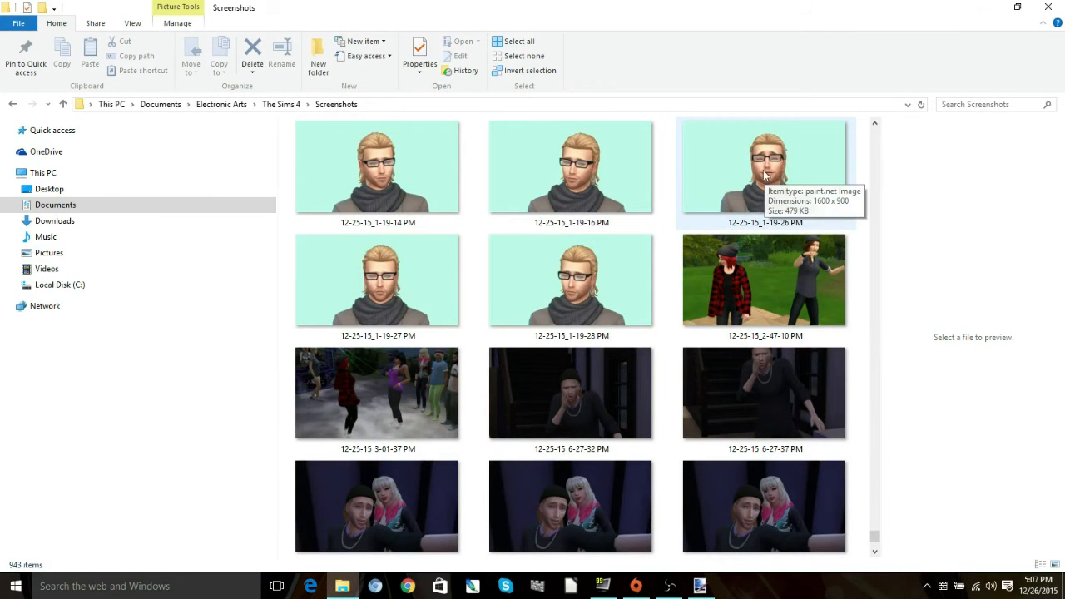
Step: Open the screenshot 12-25-15_1-19-14 PM as a separate image in paint.net
{"action": "mouse_move", "coordinate": [439, 175]}
{"action": "left_mouse_down"}
{"action": "mouse_move", "coordinate": [418, 171]}
{"action": "mouse_move", "coordinate": [695, 578]}
{"action": "mouse_move", "coordinate": [613, 516]}
{"action": "mouse_move", "coordinate": [440, 304]}
{"action": "left_mouse_up"}
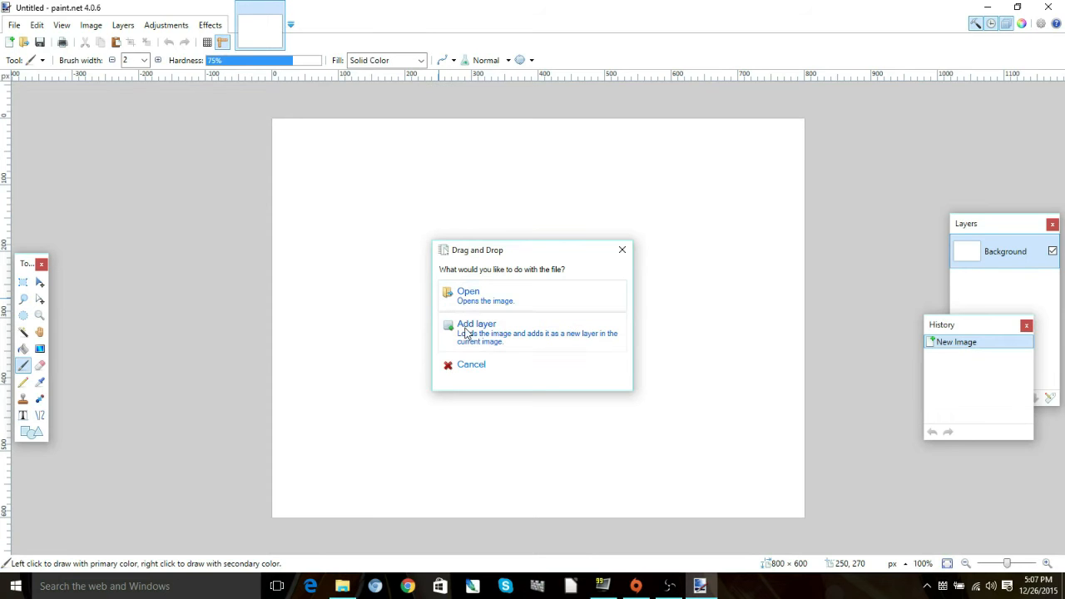
{"action": "left_click", "coordinate": [467, 297]}
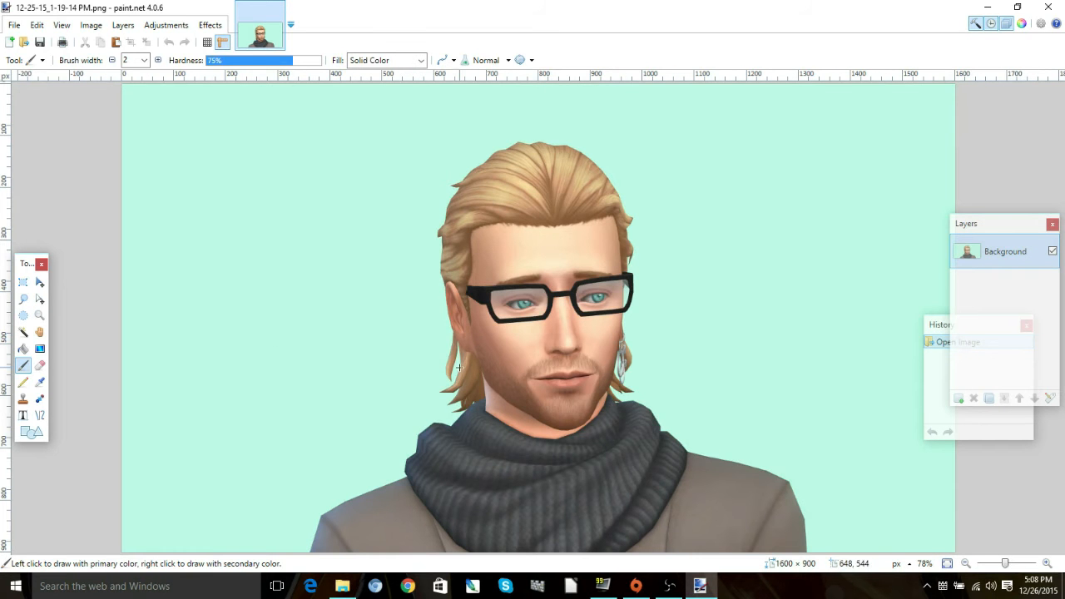
Step: Select the mint-green background around the blond man with the Magic Wand at 34% tolerance and cut it out
{"action": "left_click", "coordinate": [22, 335]}
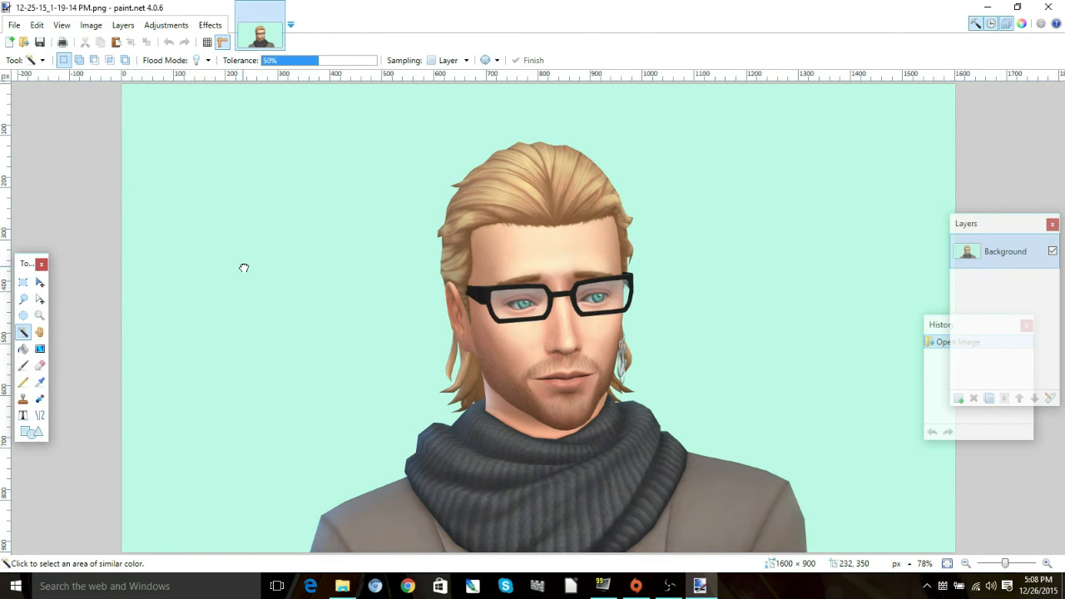
{"action": "left_click", "coordinate": [244, 268]}
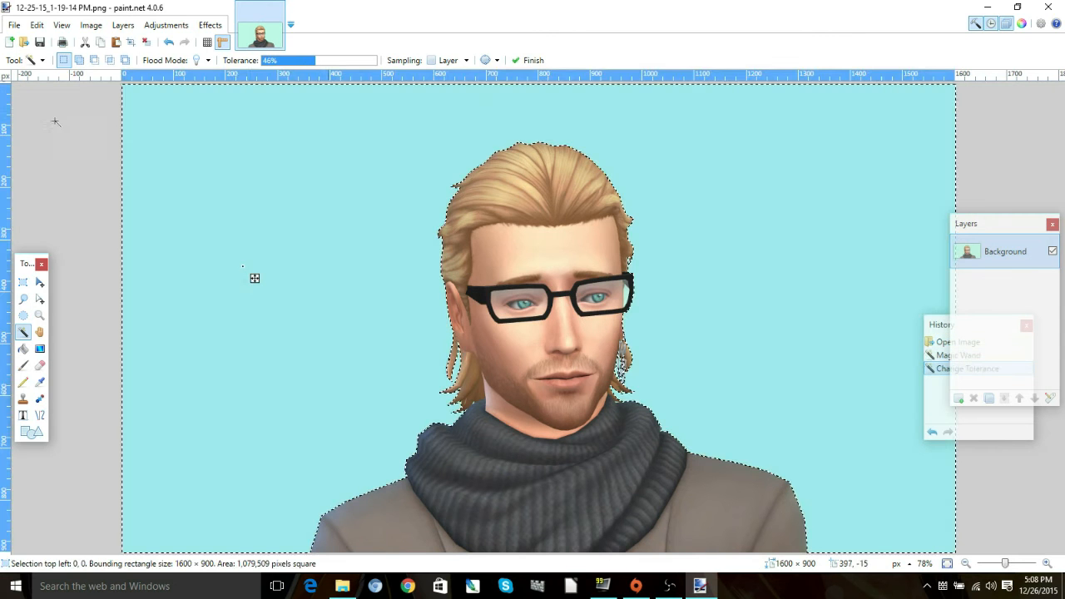
{"action": "left_click", "coordinate": [148, 43]}
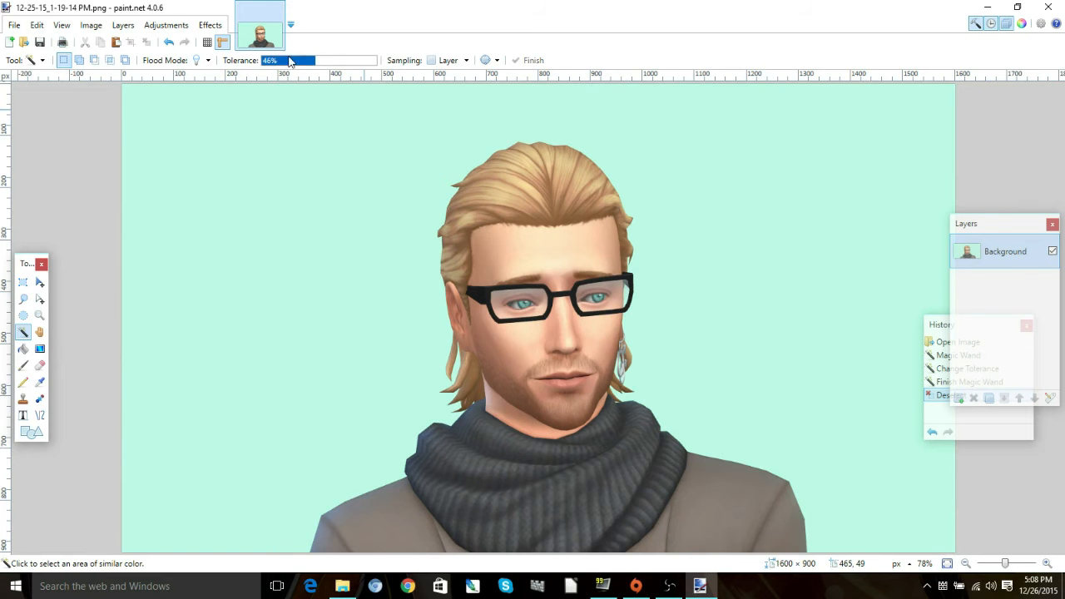
{"action": "left_click", "coordinate": [299, 175]}
{"action": "left_click", "coordinate": [290, 60]}
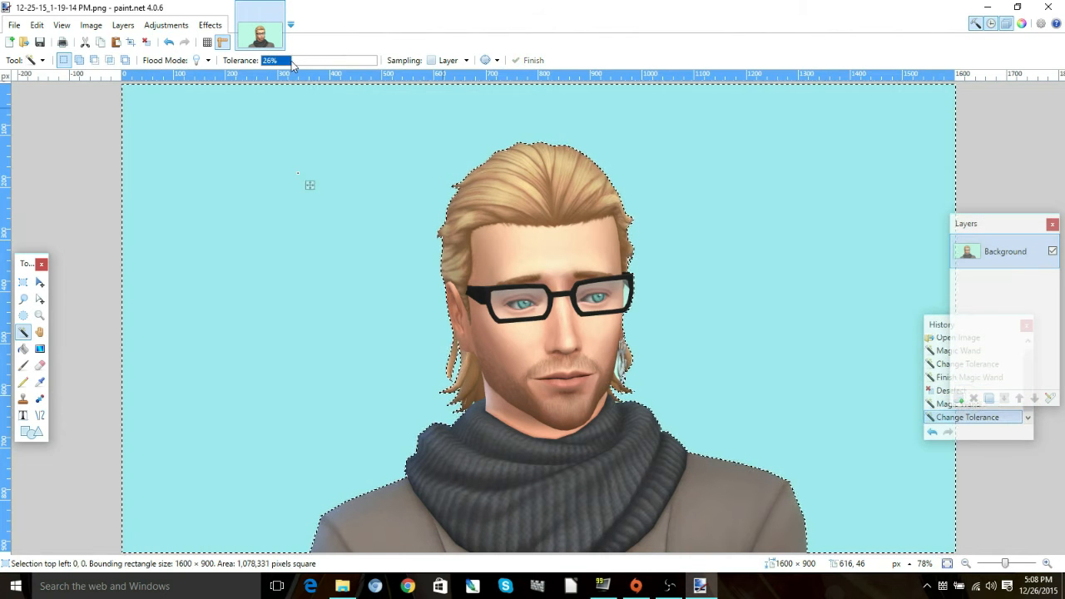
{"action": "left_click", "coordinate": [304, 60]}
{"action": "left_click", "coordinate": [303, 60]}
{"action": "left_click", "coordinate": [302, 60]}
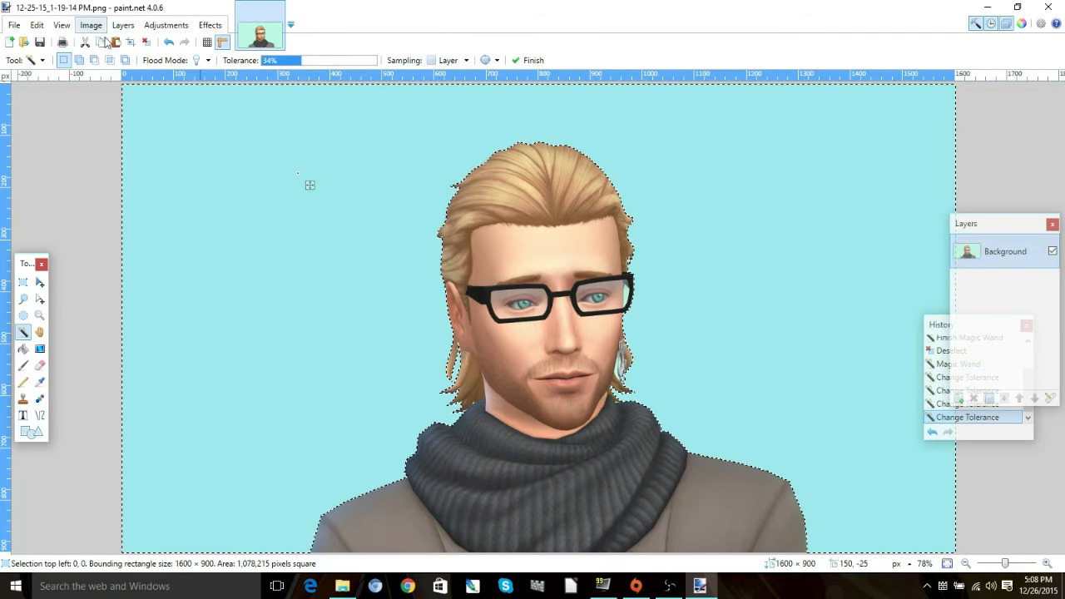
{"action": "left_click", "coordinate": [143, 46]}
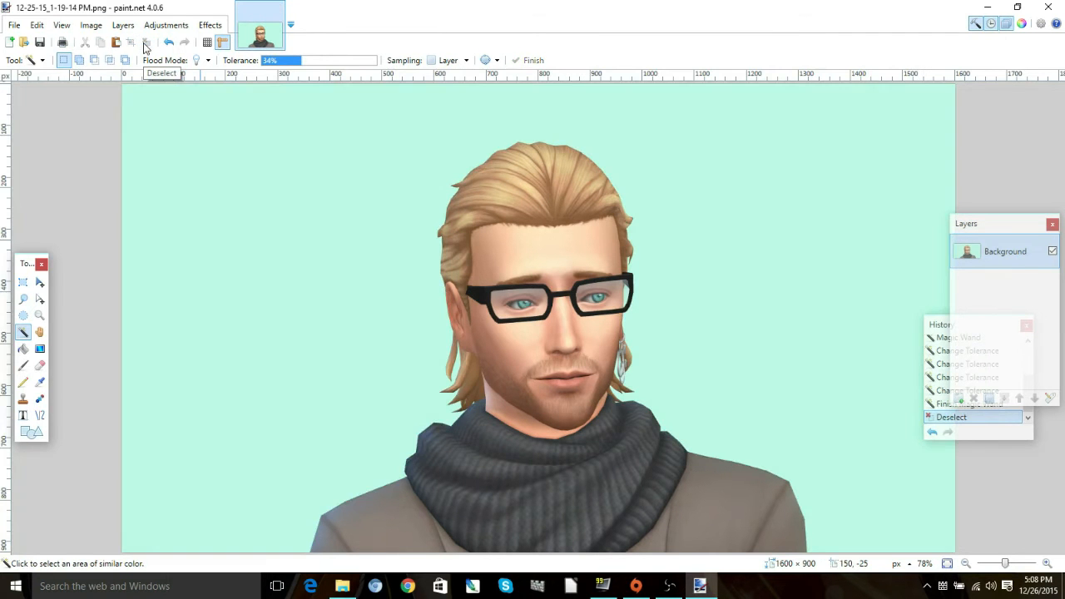
{"action": "left_click", "coordinate": [168, 42]}
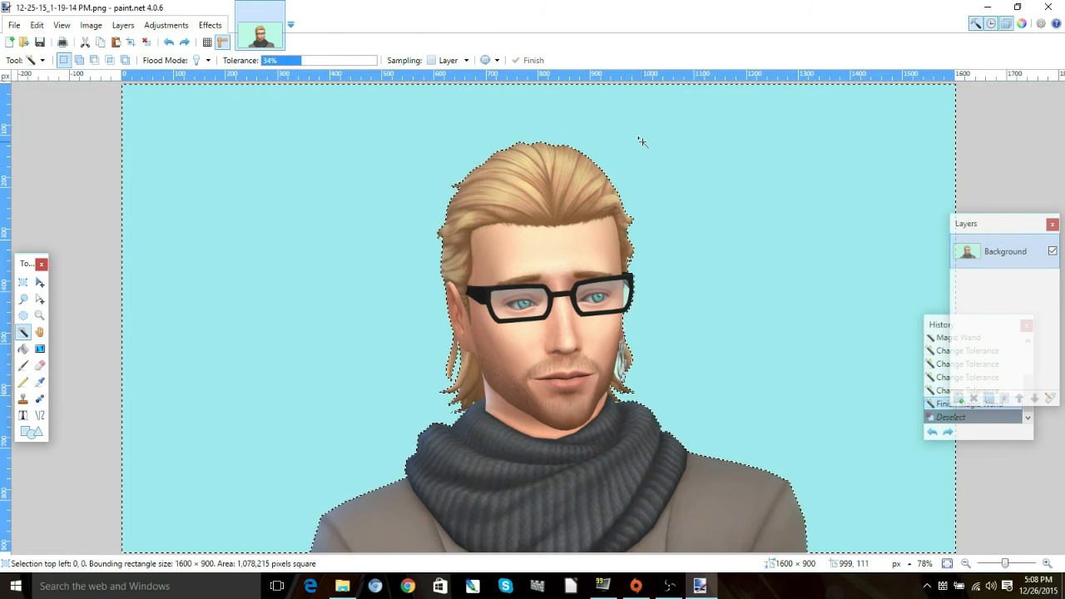
{"action": "key", "text": "ctrl+x"}
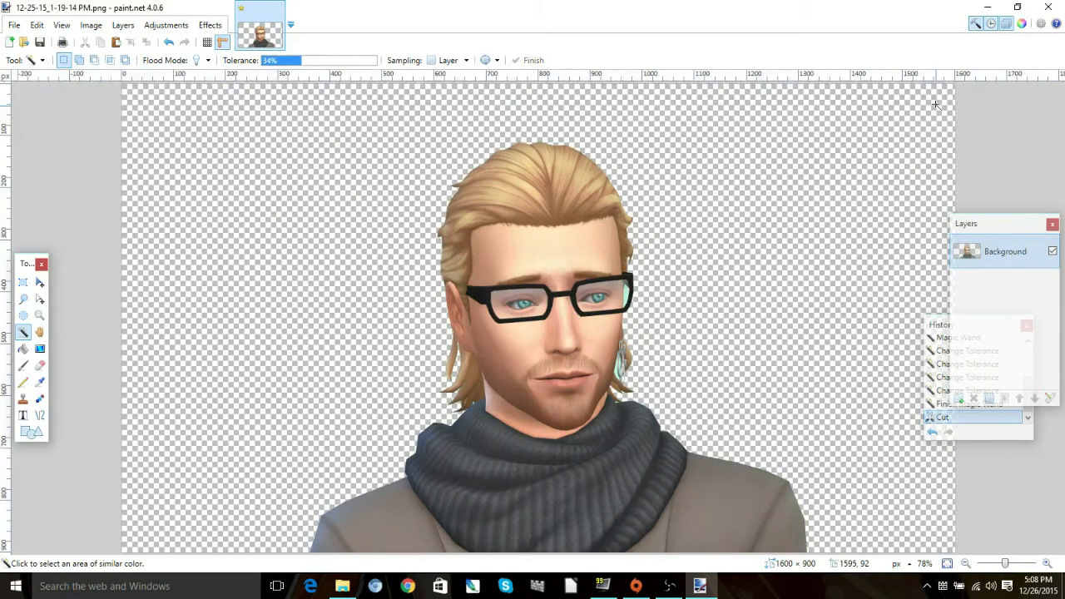
Step: Cut out the leftover mint-green patches inside the glasses frame and between the hair strands beside the jaw
{"action": "left_click", "coordinate": [630, 295]}
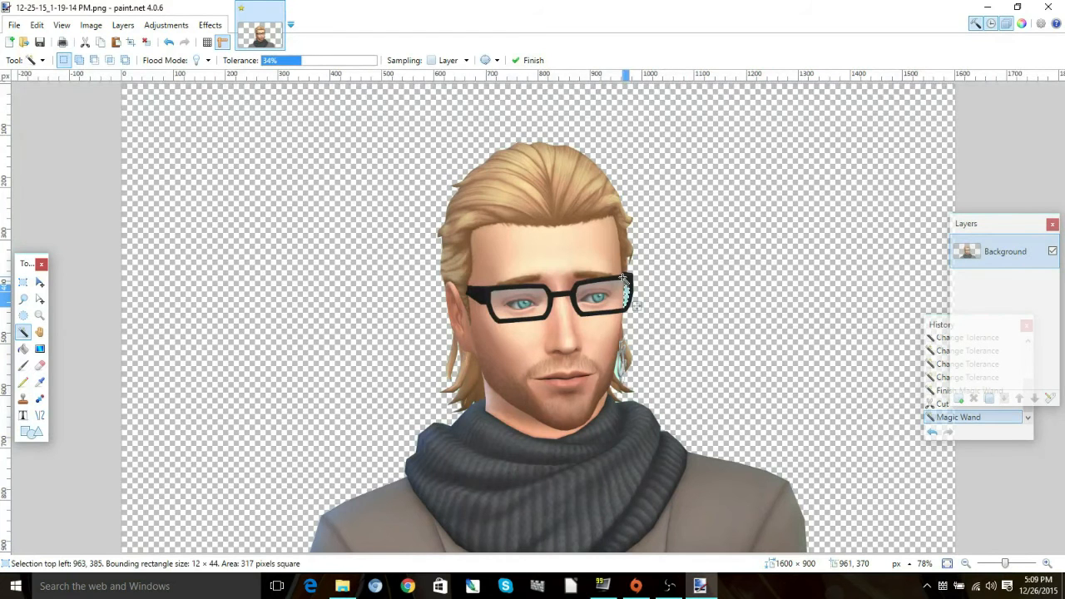
{"action": "key", "text": "ctrl+x"}
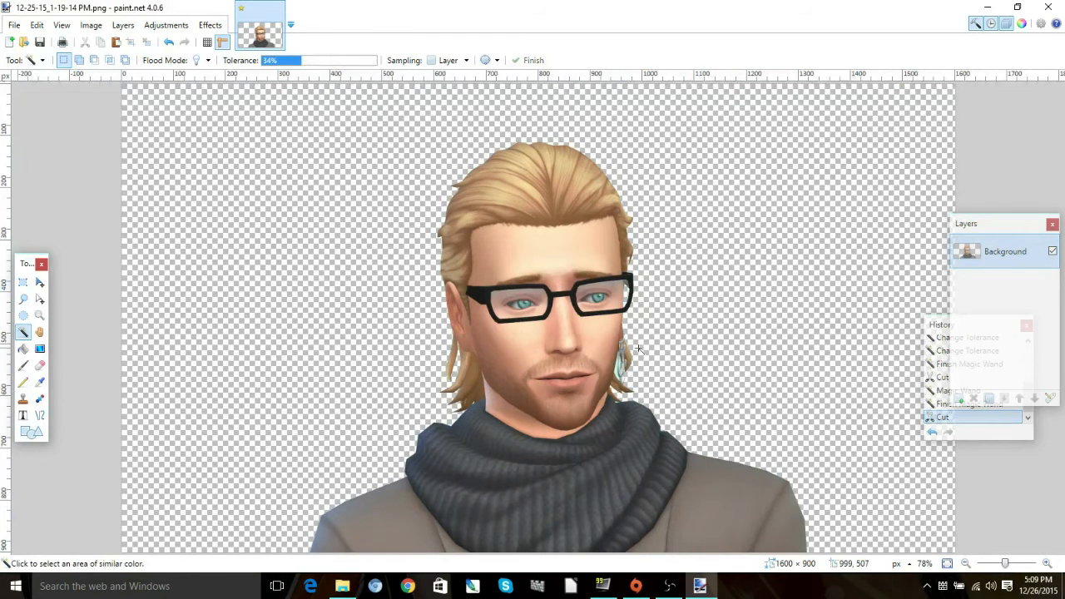
{"action": "left_click", "coordinate": [616, 369]}
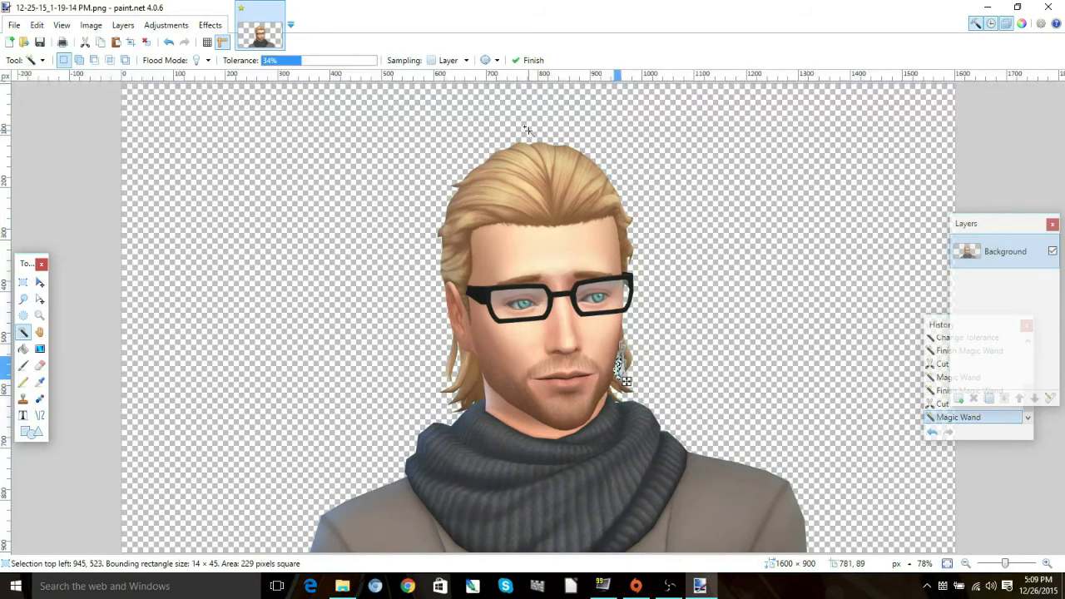
{"action": "key", "text": "ctrl+x"}
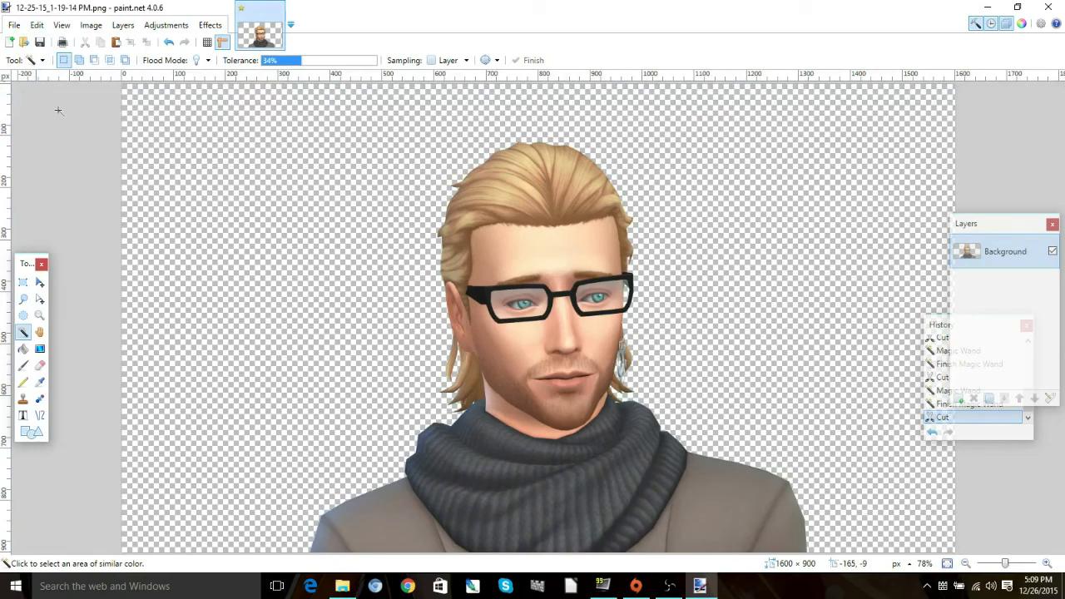
{"action": "left_click", "coordinate": [668, 585]}
Step: Select the man with a rectangle of about 1098 × 840 px and move him to the left side of the canvas
{"action": "left_click", "coordinate": [25, 283]}
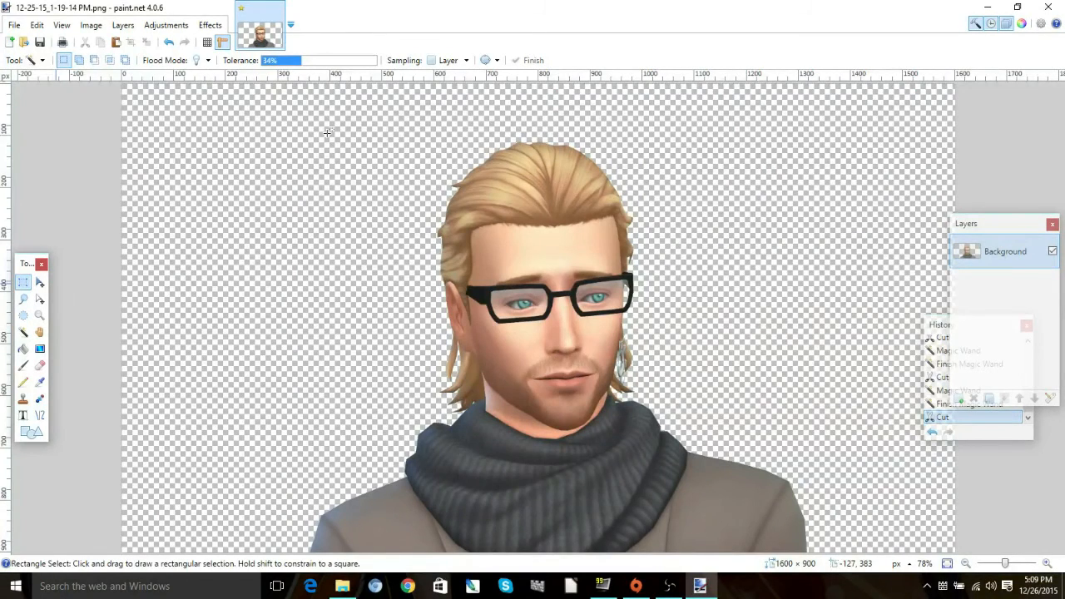
{"action": "left_click_drag", "start_coordinate": [268, 114], "coordinate": [841, 592]}
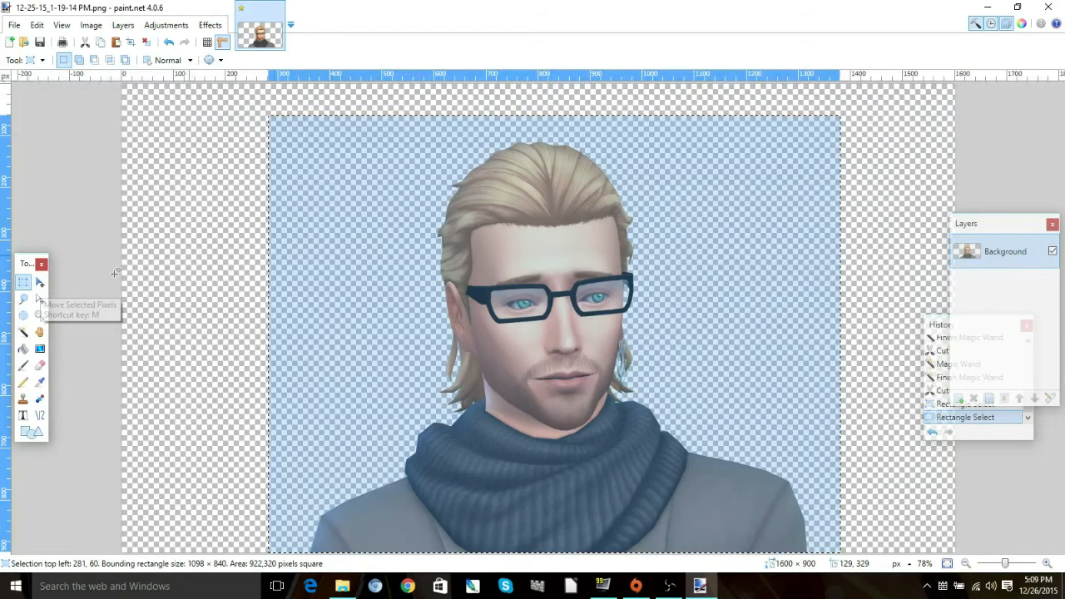
{"action": "left_click", "coordinate": [40, 284]}
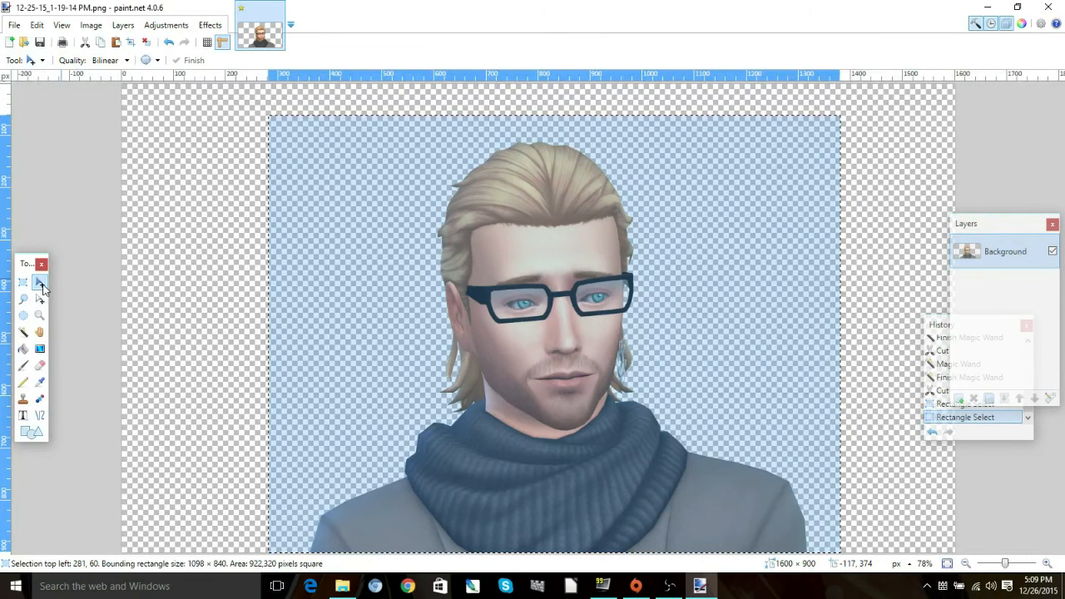
{"action": "left_click_drag", "start_coordinate": [623, 286], "coordinate": [360, 289]}
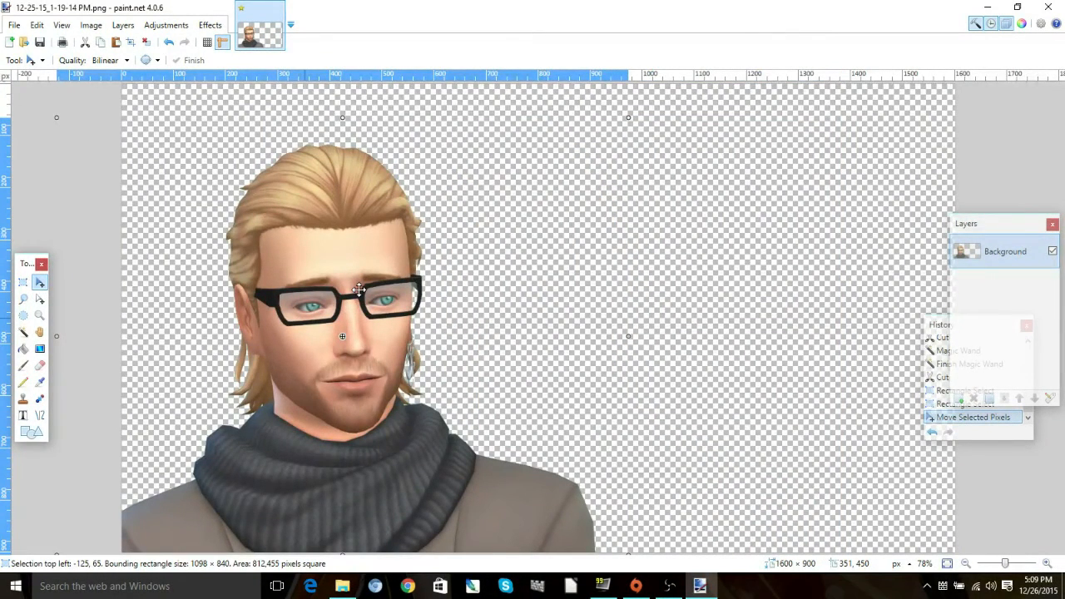
Step: Enlarge the selected man to about 1288 × 985 px, fit him against the canvas's upper left, and deselect
{"action": "left_click_drag", "start_coordinate": [628, 116], "coordinate": [737, 45]}
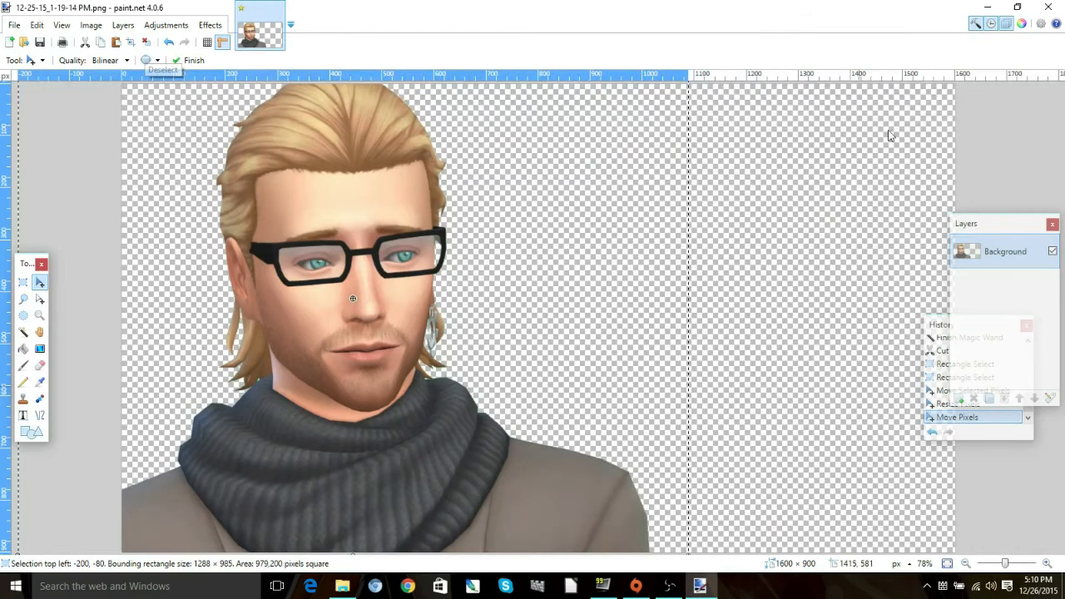
{"action": "left_click", "coordinate": [144, 43]}
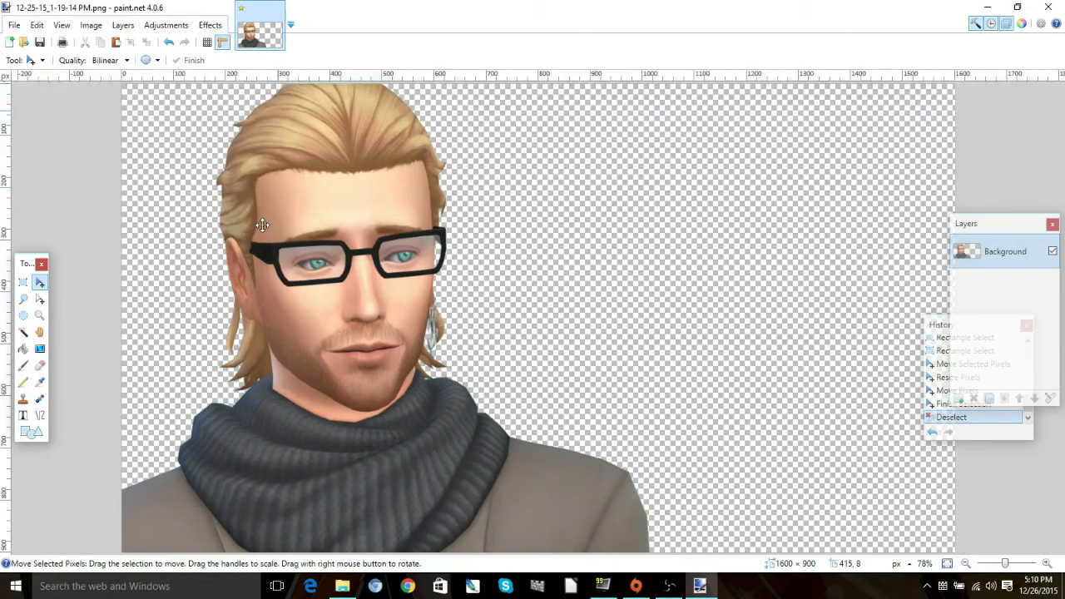
Step: Apply the Glow photo effect to the blond man with radius 1, brightness -100 and contrast 23
{"action": "left_click", "coordinate": [209, 25]}
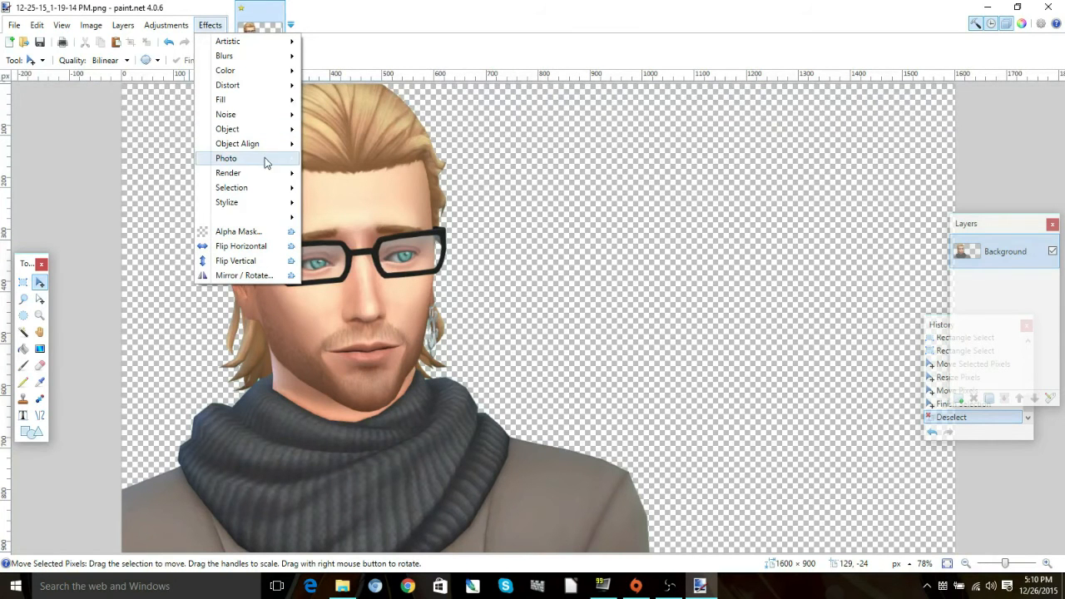
{"action": "mouse_move", "coordinate": [246, 161]}
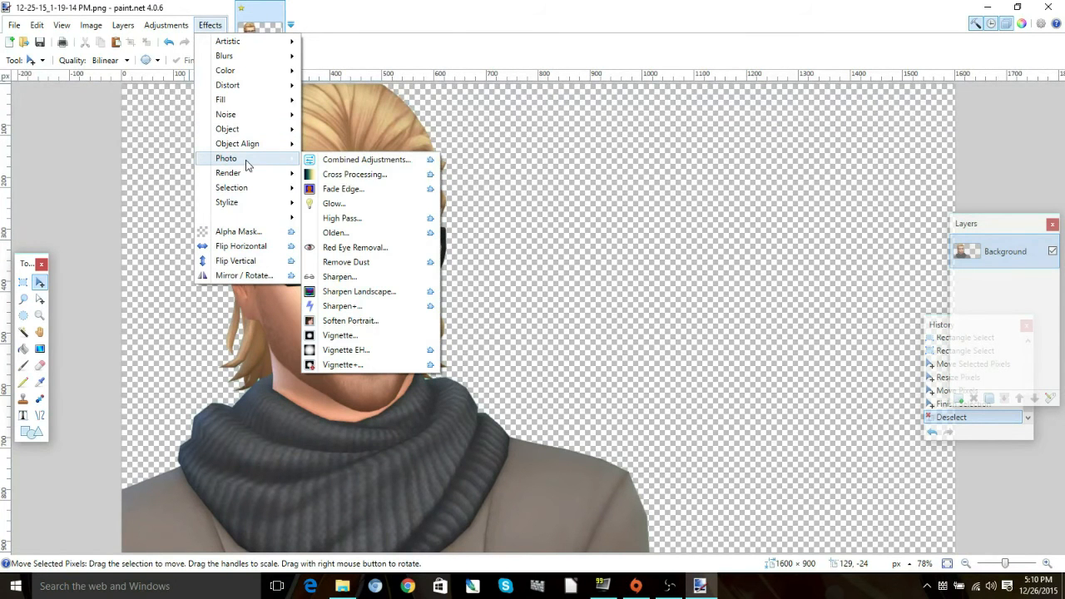
{"action": "left_click", "coordinate": [334, 204]}
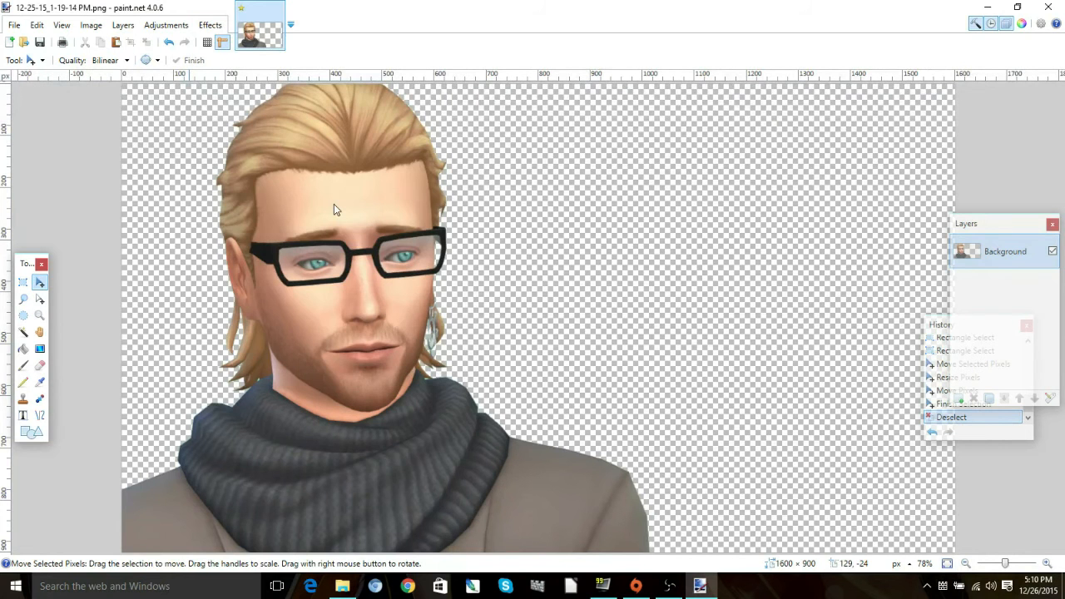
{"action": "left_click_drag", "start_coordinate": [428, 218], "coordinate": [713, 177]}
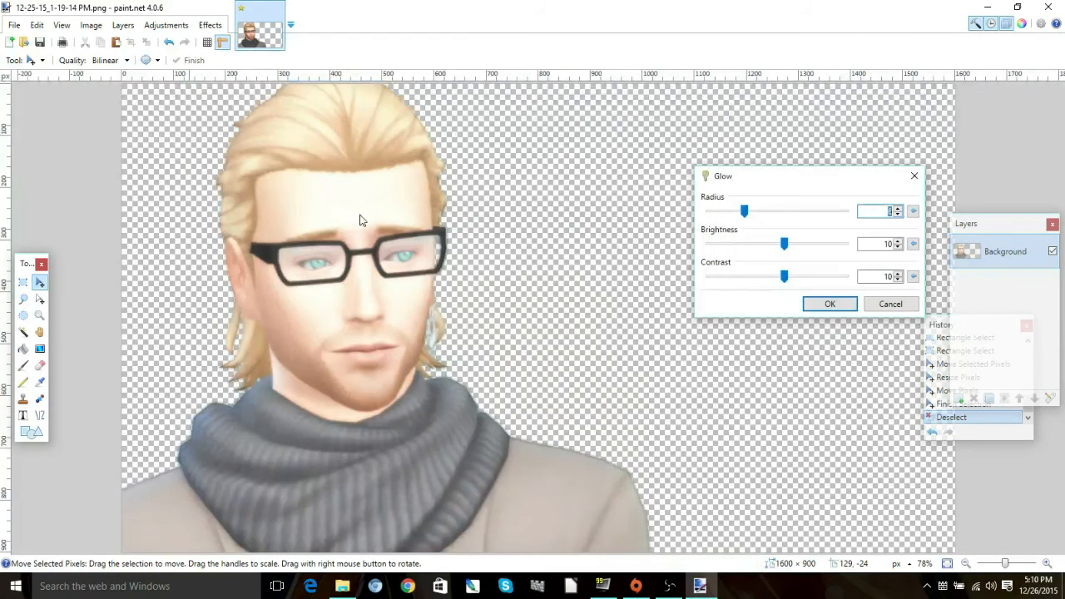
{"action": "left_click_drag", "start_coordinate": [777, 182], "coordinate": [657, 166]}
{"action": "left_click", "coordinate": [625, 195]}
{"action": "left_click_drag", "start_coordinate": [625, 198], "coordinate": [590, 194]}
{"action": "left_click_drag", "start_coordinate": [665, 227], "coordinate": [587, 233]}
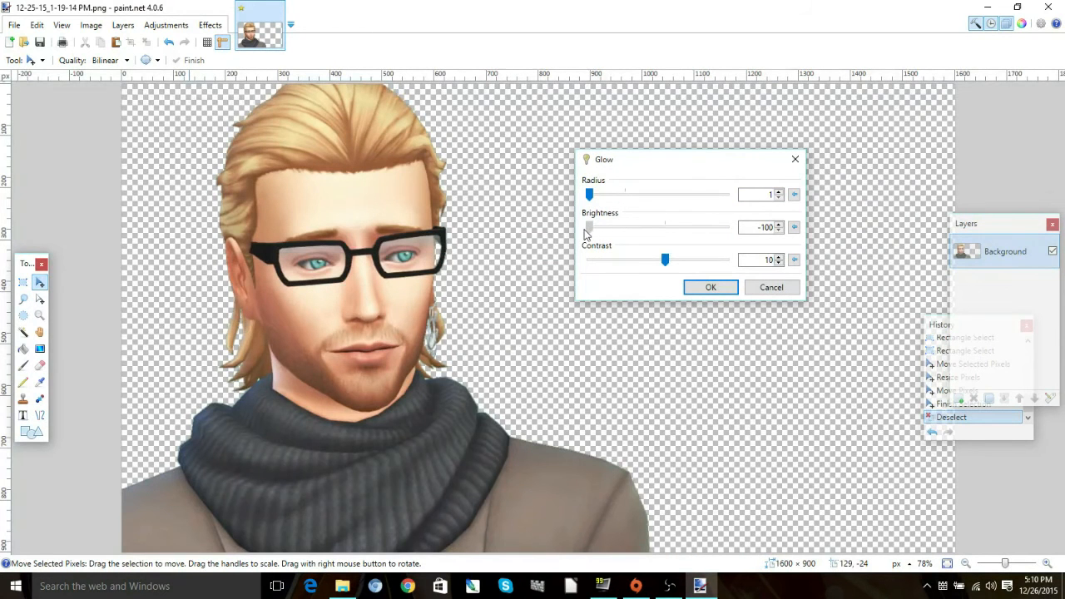
{"action": "left_click", "coordinate": [672, 264]}
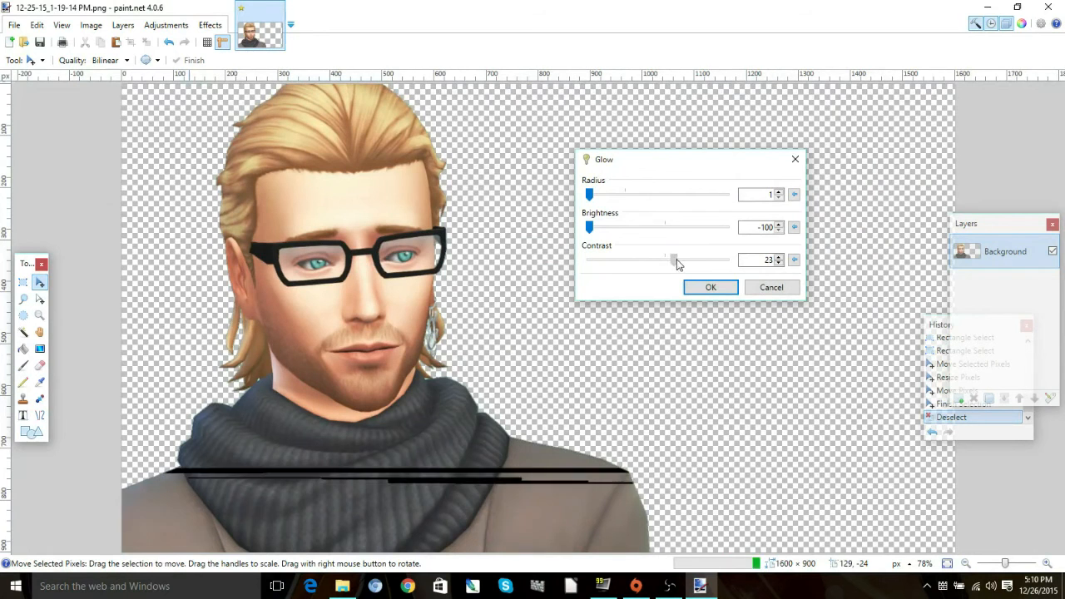
{"action": "left_click", "coordinate": [708, 288]}
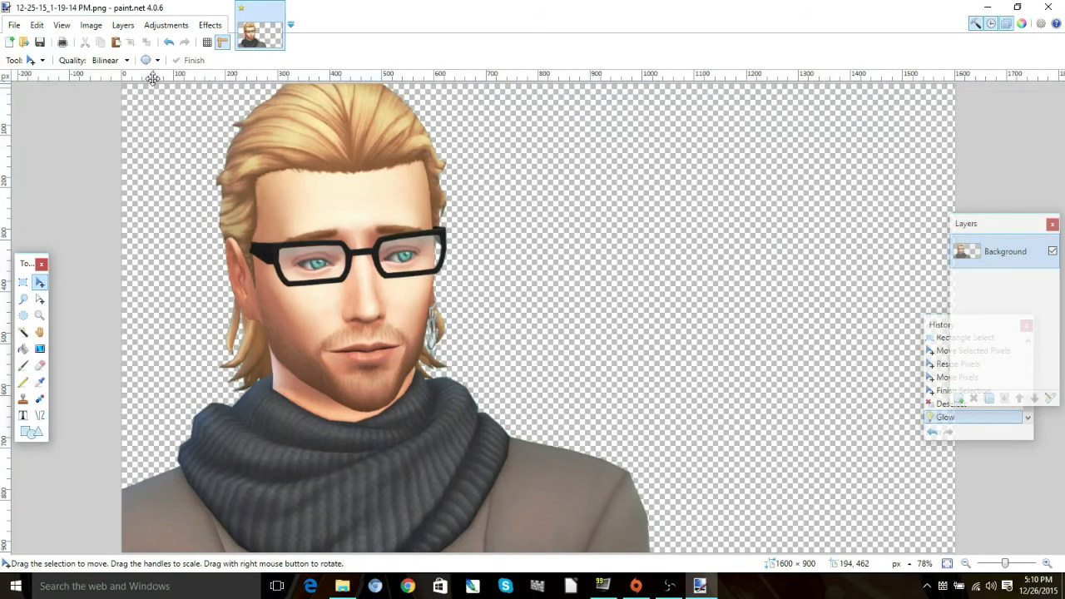
Step: Add a white Drop Shadow around the man with widening radius 6, blur radius 15 and shadow opacity 255, keeping the original image
{"action": "left_click", "coordinate": [210, 26]}
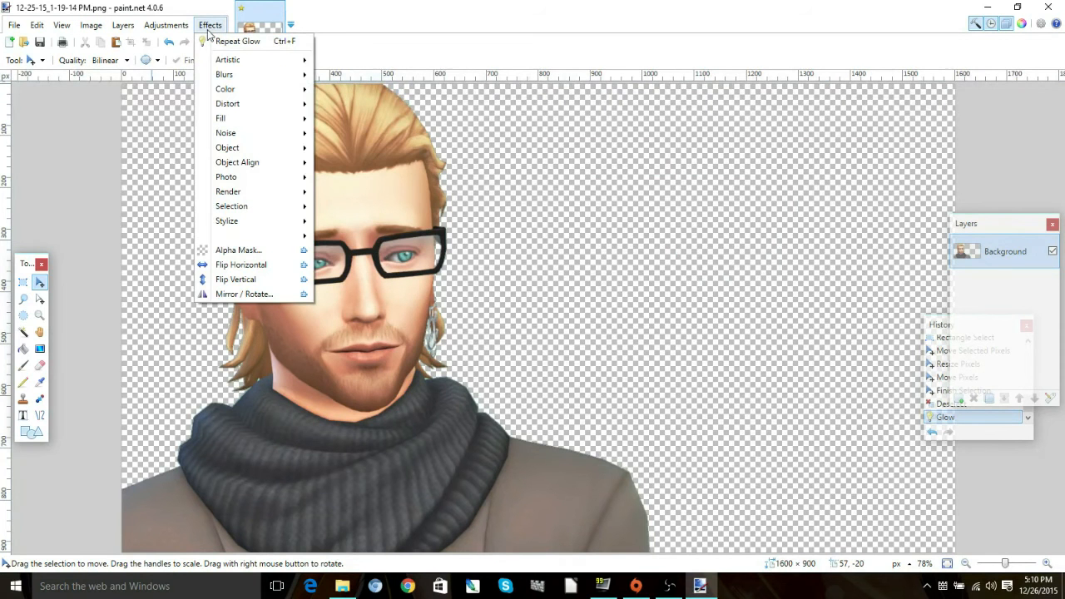
{"action": "mouse_move", "coordinate": [268, 147]}
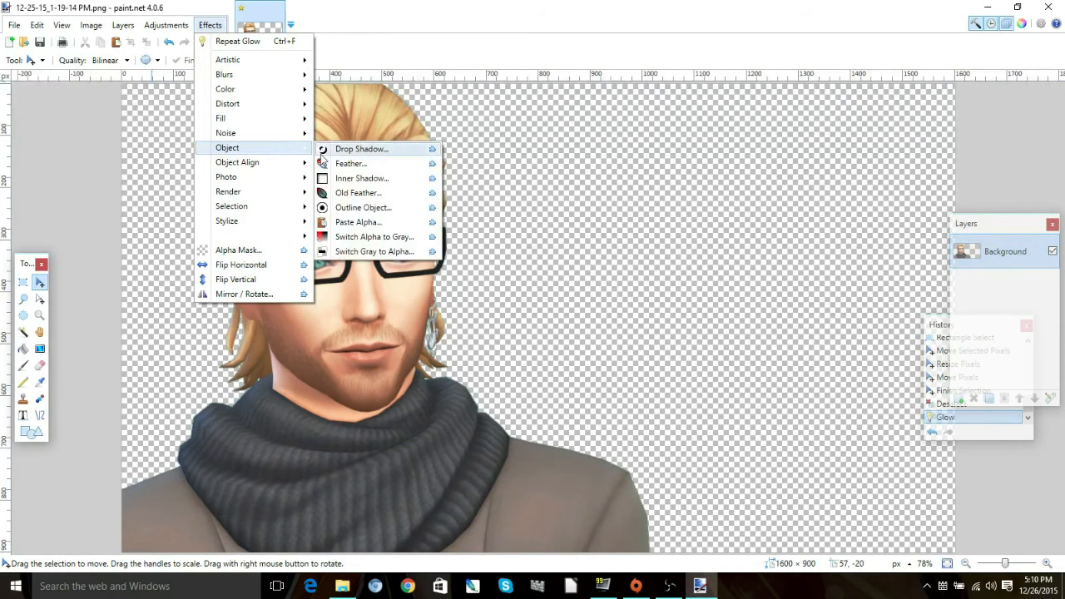
{"action": "left_click", "coordinate": [331, 152]}
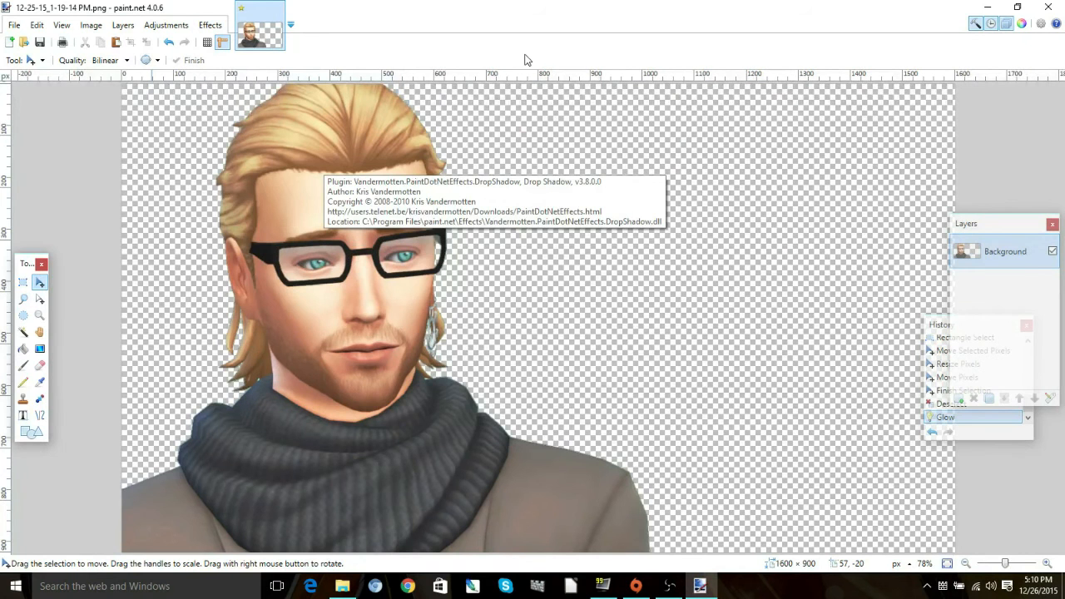
{"action": "left_click_drag", "start_coordinate": [522, 87], "coordinate": [849, 87]}
{"action": "left_click_drag", "start_coordinate": [938, 340], "coordinate": [928, 254]}
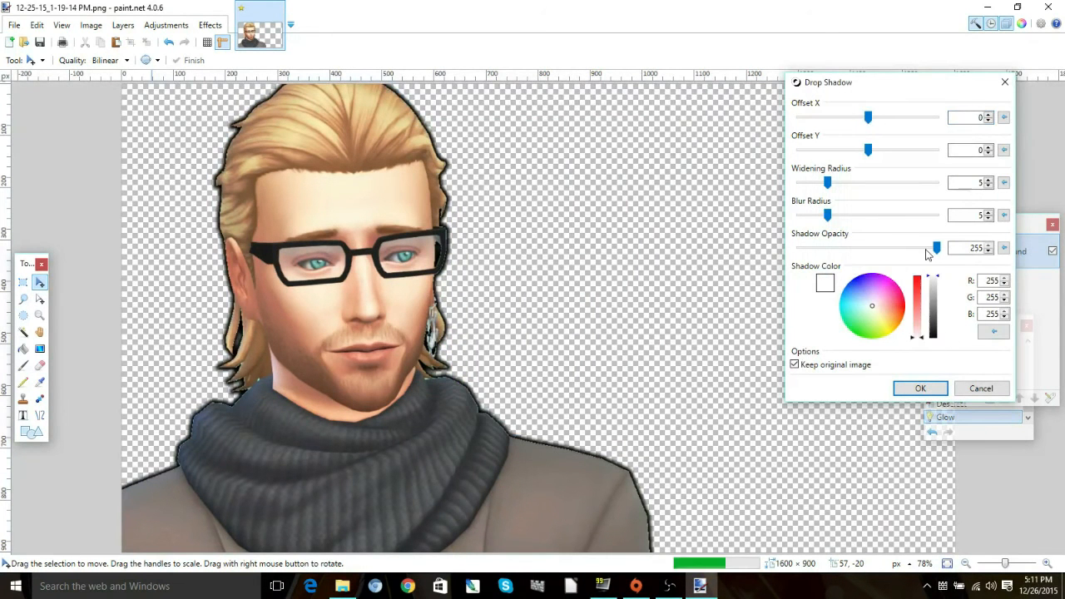
{"action": "left_click_drag", "start_coordinate": [823, 83], "coordinate": [692, 92]}
{"action": "left_click_drag", "start_coordinate": [699, 194], "coordinate": [726, 228]}
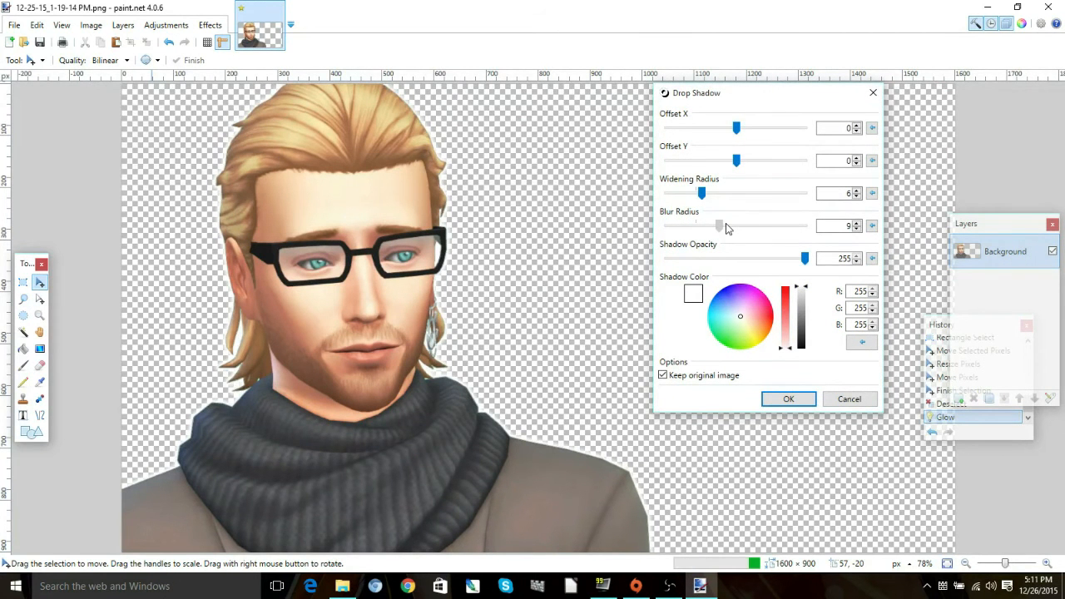
{"action": "left_click_drag", "start_coordinate": [725, 228], "coordinate": [753, 226]}
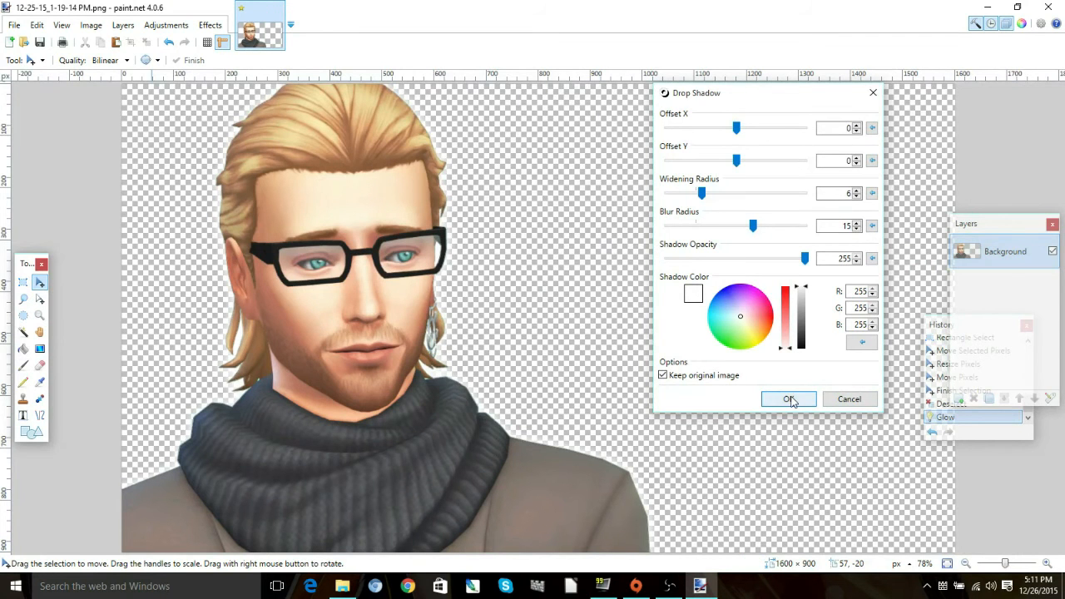
{"action": "left_click", "coordinate": [789, 399]}
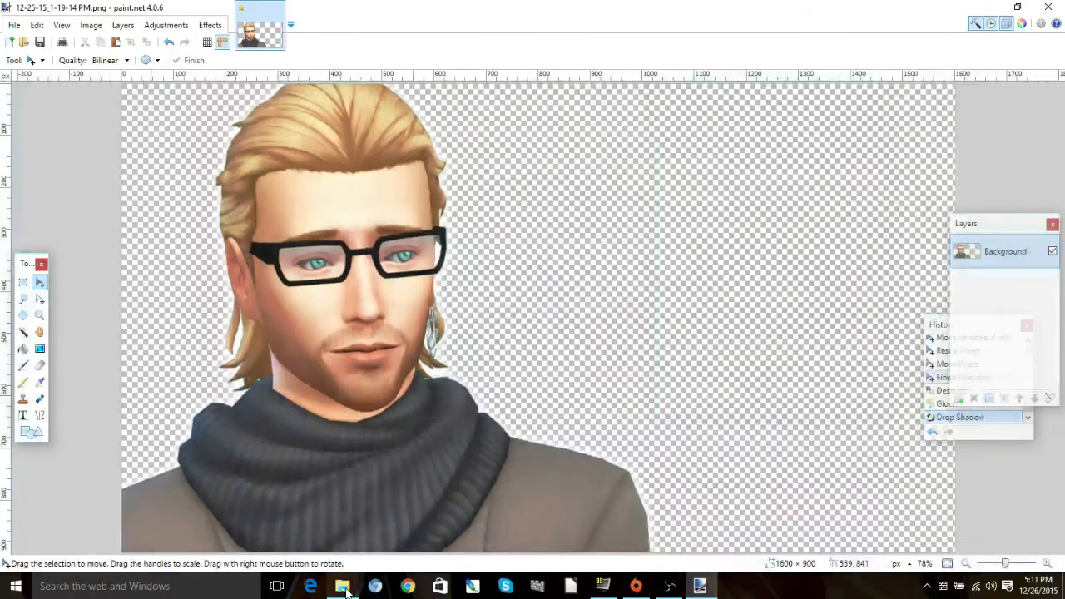
Step: Switch to File Explorer, look through the Random Shit folder inside Pictures, and close the folder window
{"action": "left_click", "coordinate": [343, 586]}
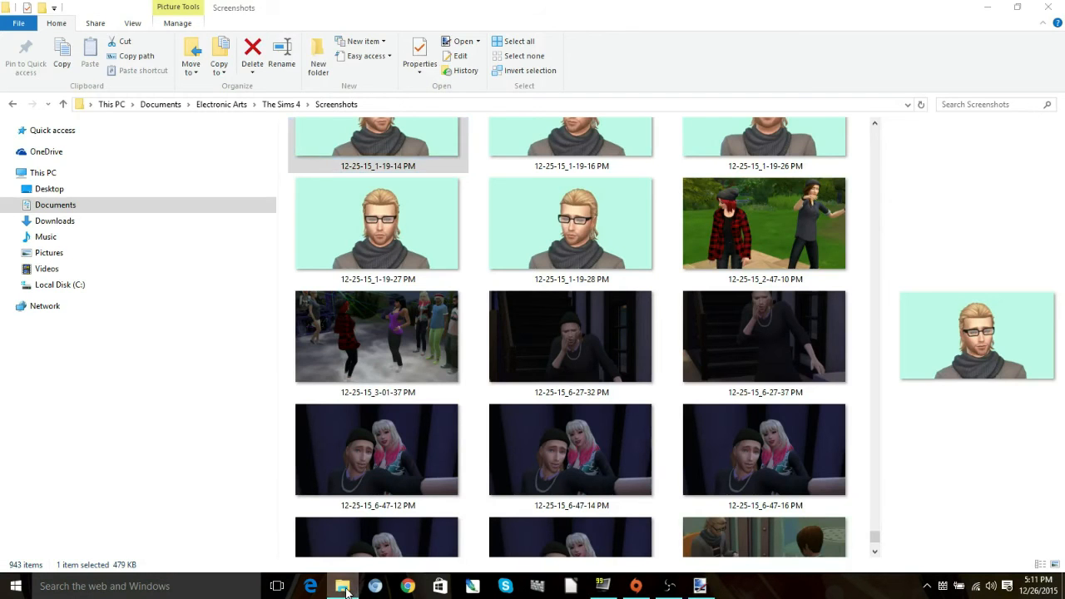
{"action": "left_click", "coordinate": [405, 587]}
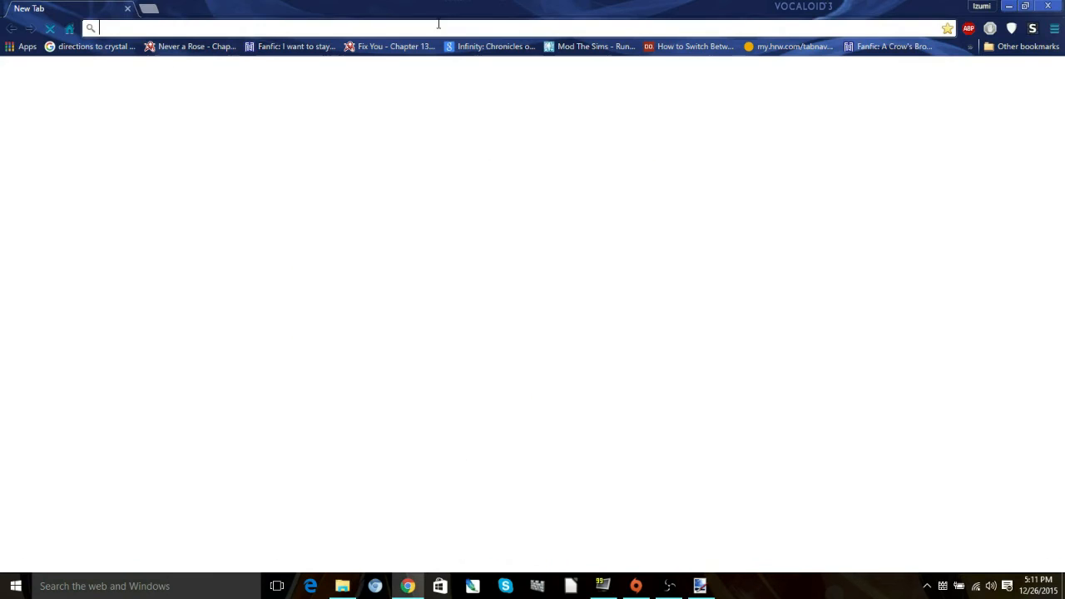
{"action": "left_click", "coordinate": [699, 587]}
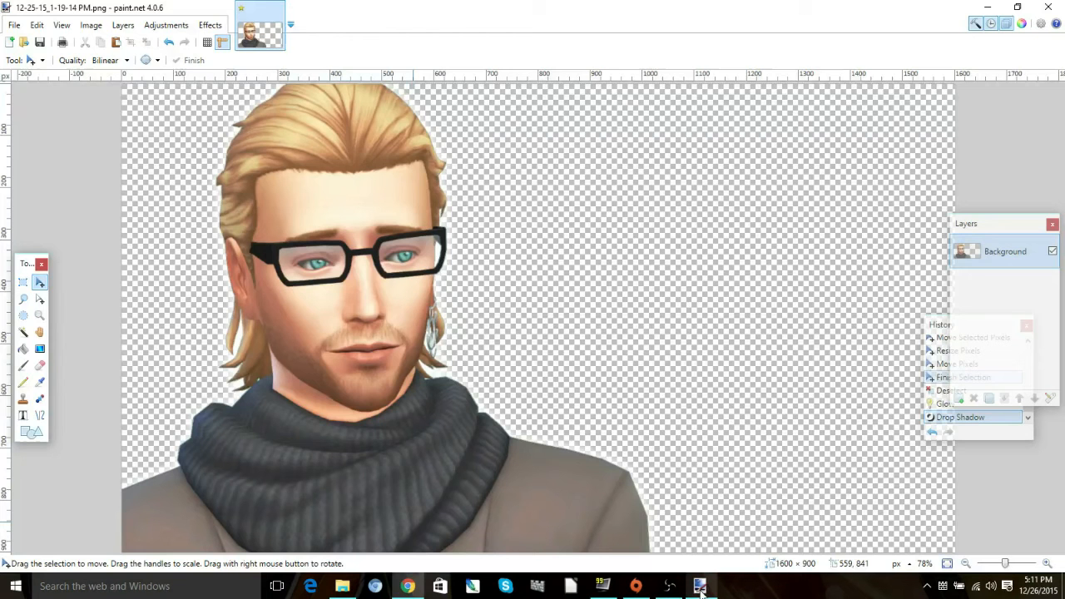
{"action": "left_click", "coordinate": [407, 585]}
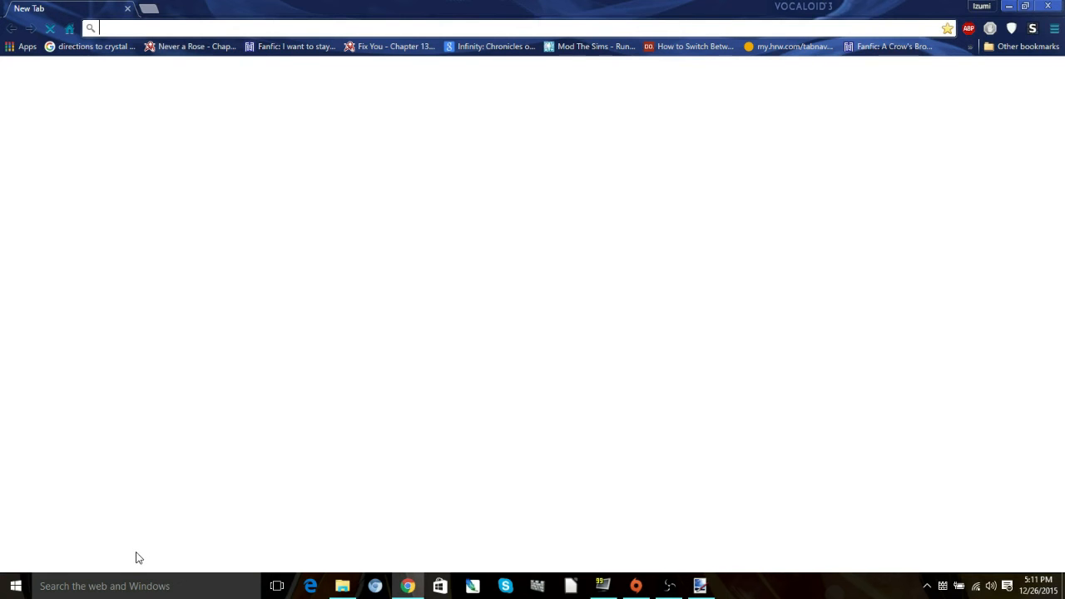
{"action": "left_click", "coordinate": [342, 586]}
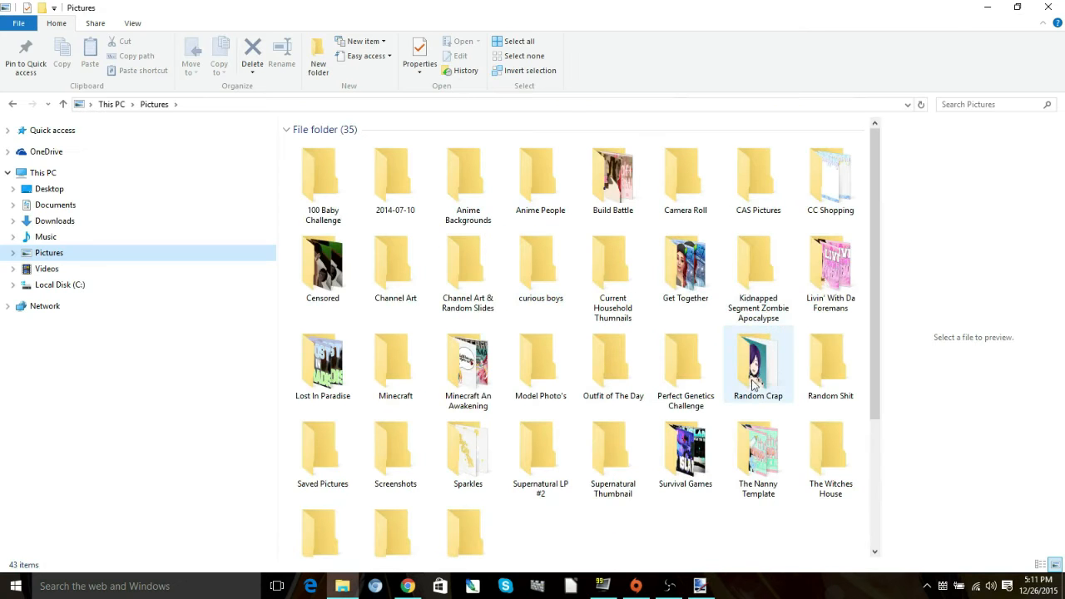
{"action": "double_click", "coordinate": [828, 396]}
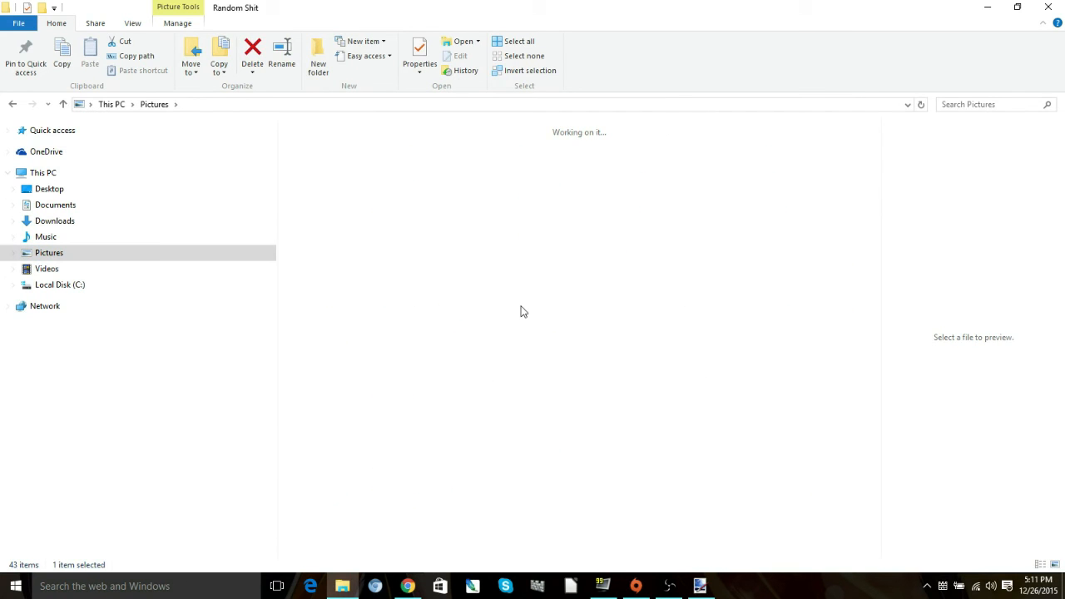
{"action": "left_click_drag", "start_coordinate": [875, 142], "coordinate": [846, 133]}
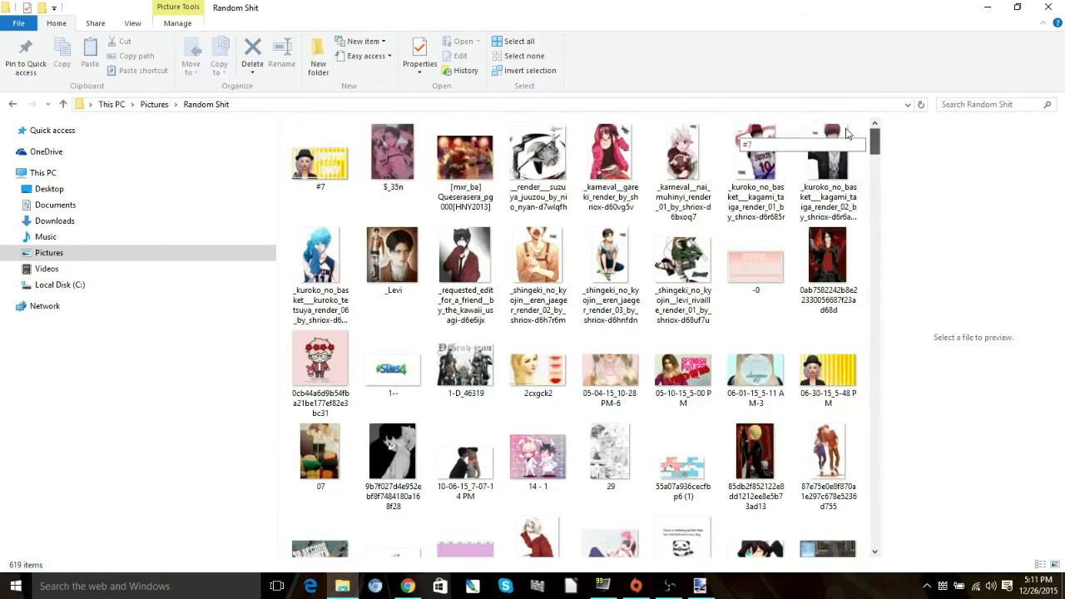
{"action": "left_click", "coordinate": [1049, 6]}
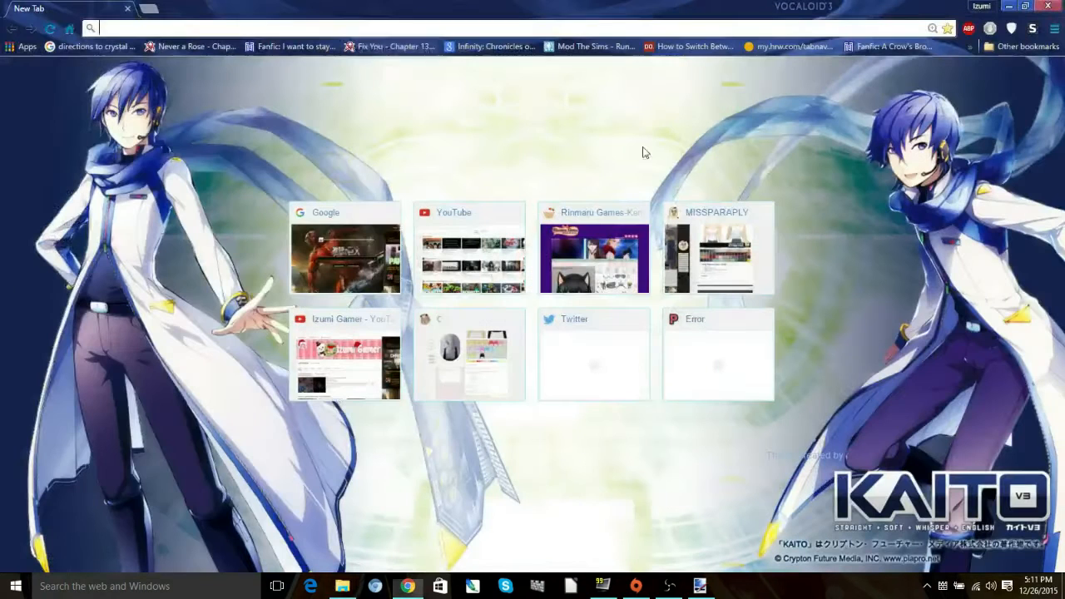
Step: Search Google in Chrome for "the sims 4 windenburg" and show the image results
{"action": "left_click", "coordinate": [357, 243]}
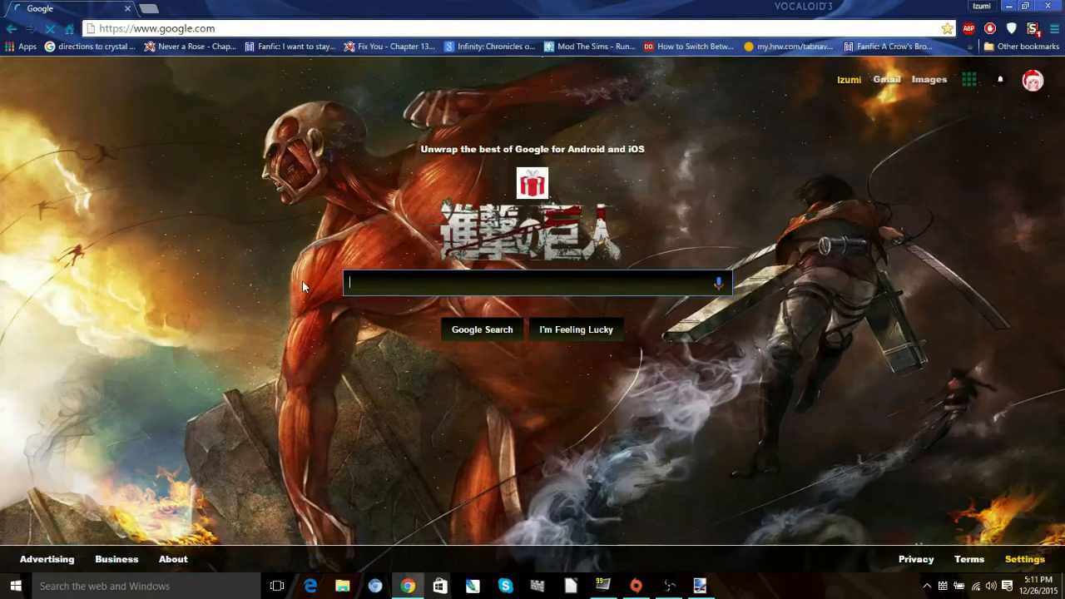
{"action": "type", "text": "the"}
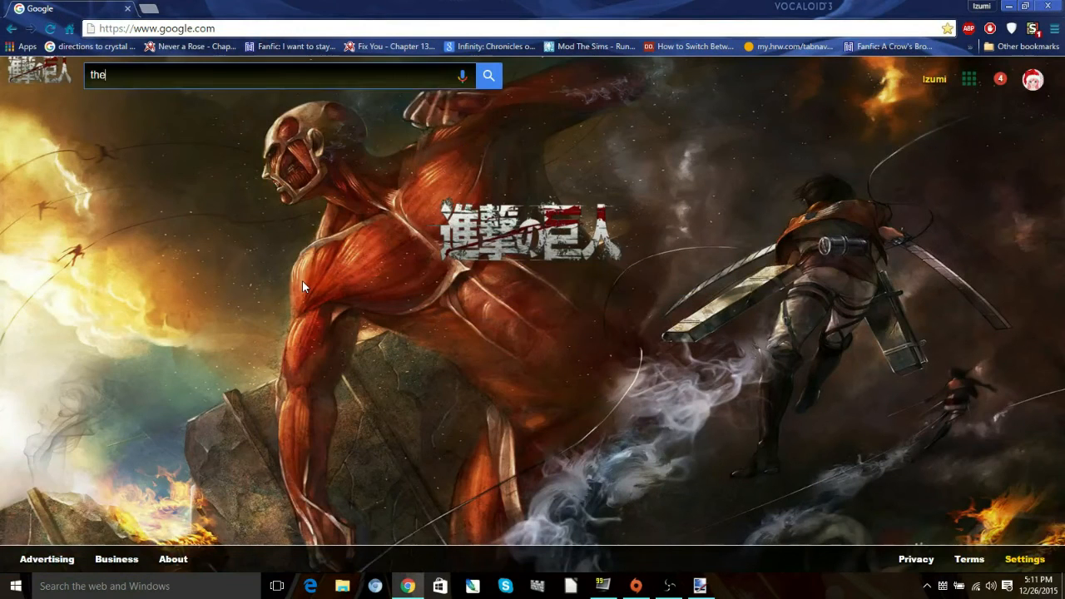
{"action": "type", "text": " sims 4 winde"}
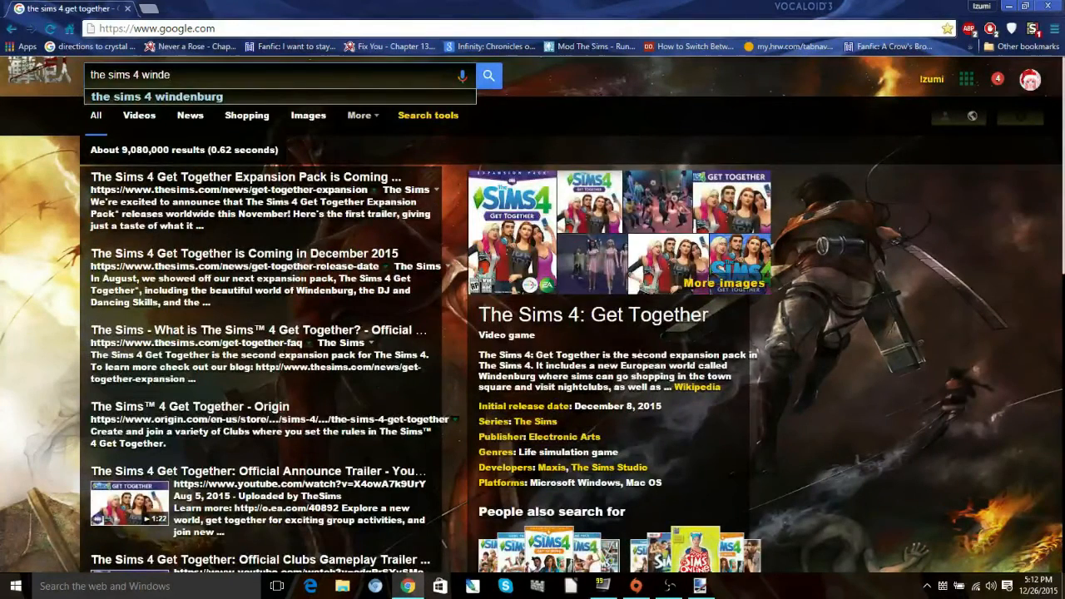
{"action": "left_click", "coordinate": [156, 97]}
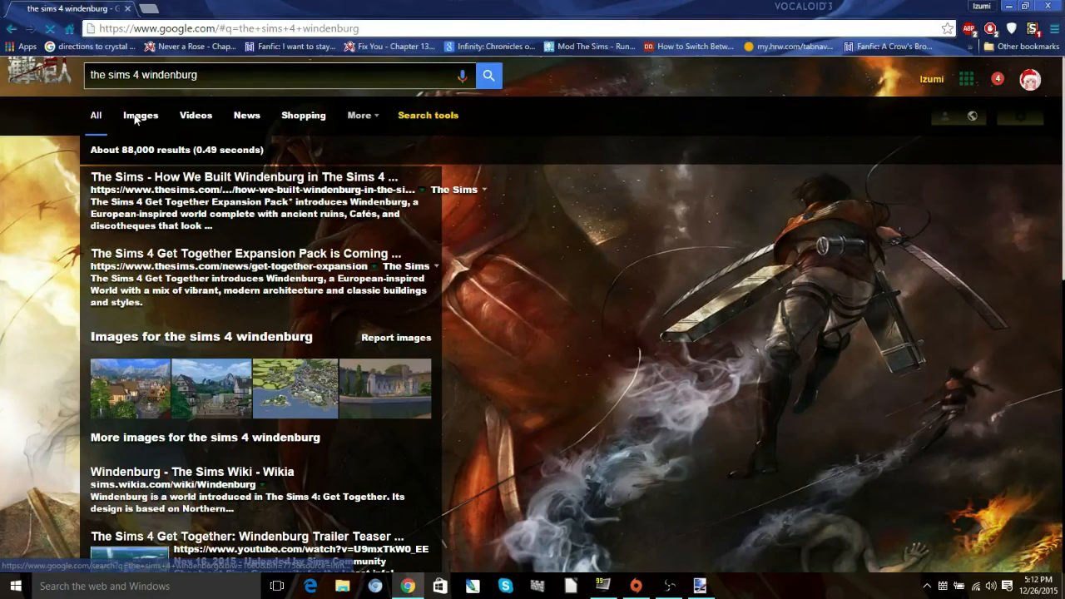
{"action": "left_click", "coordinate": [135, 119]}
Step: Read through the Google notifications about video comments and close the notification list
{"action": "left_click", "coordinate": [997, 78]}
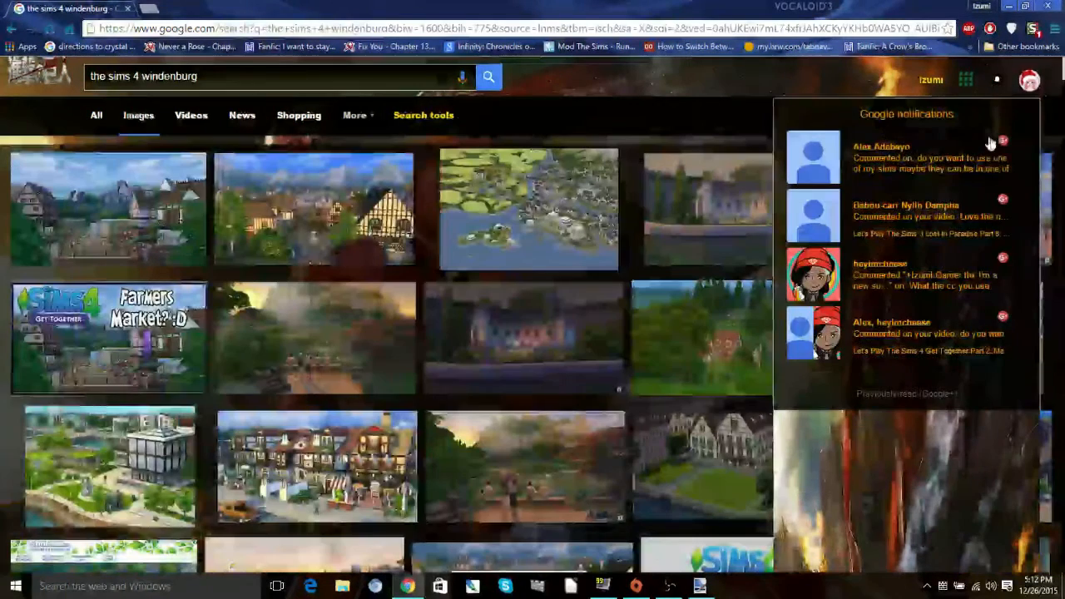
{"action": "left_click", "coordinate": [954, 167]}
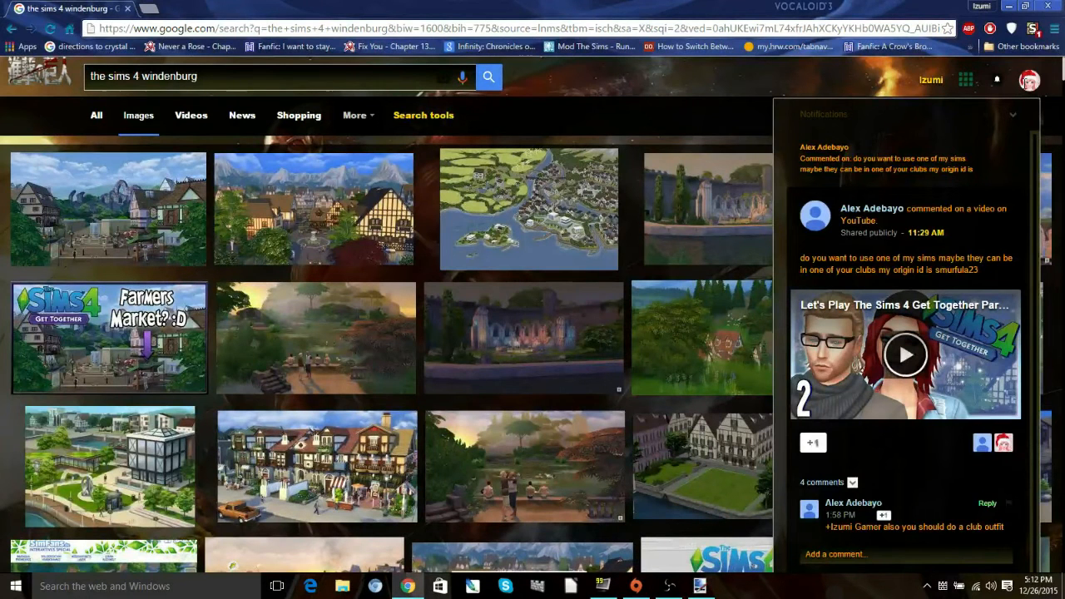
{"action": "left_click", "coordinate": [997, 79]}
{"action": "left_click", "coordinate": [920, 167]}
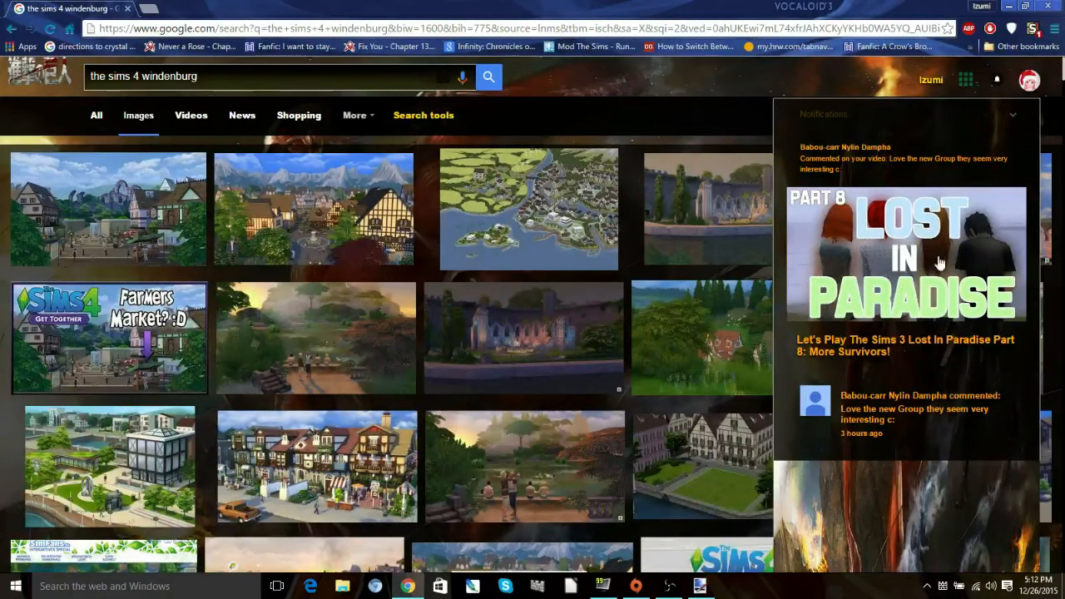
{"action": "left_click", "coordinate": [922, 123]}
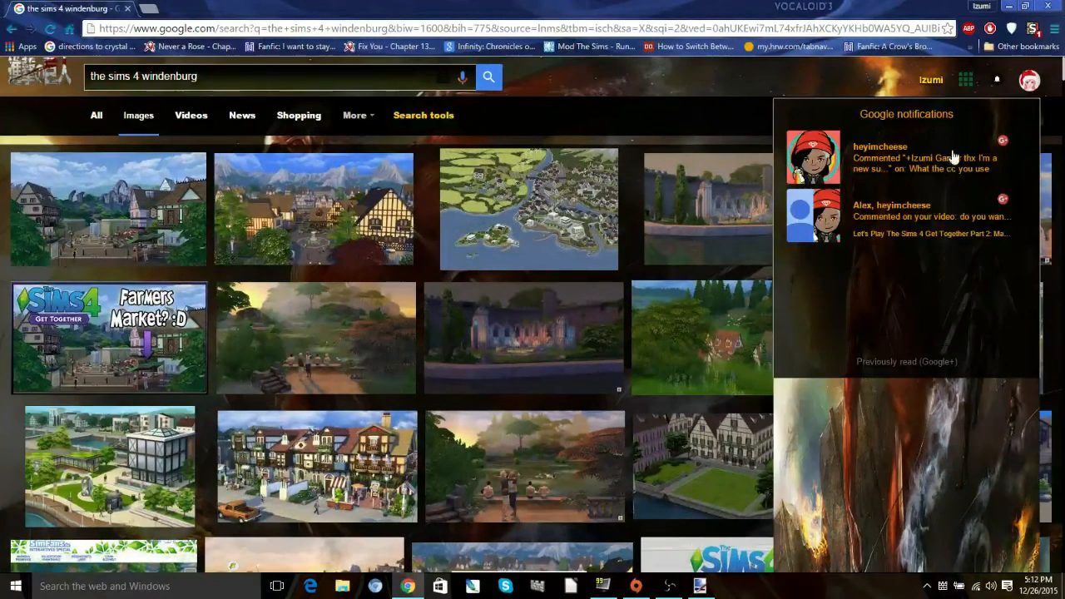
{"action": "left_click", "coordinate": [937, 160]}
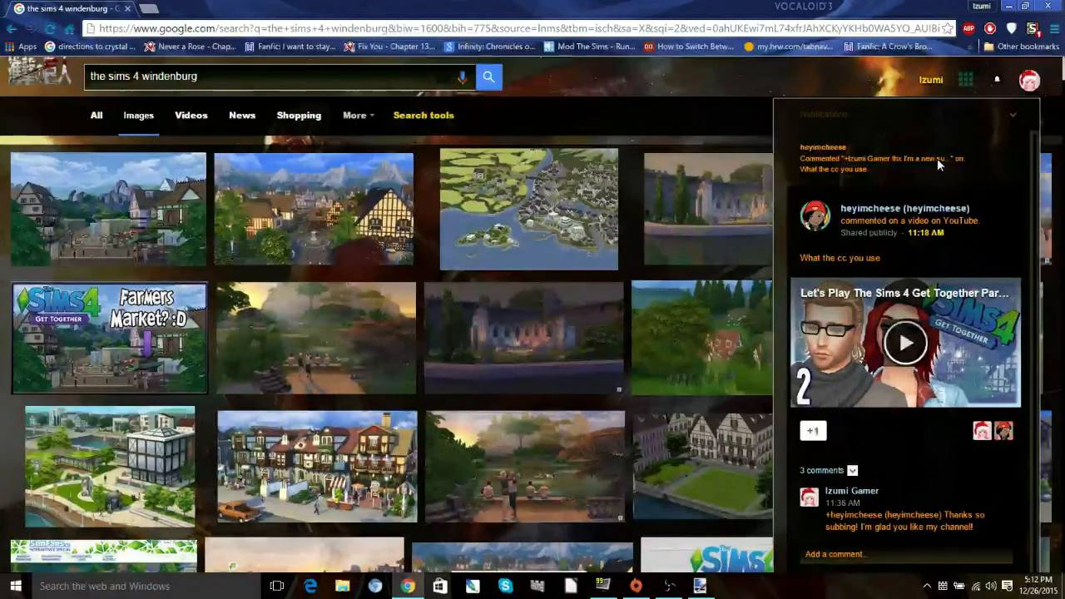
{"action": "left_click", "coordinate": [997, 79]}
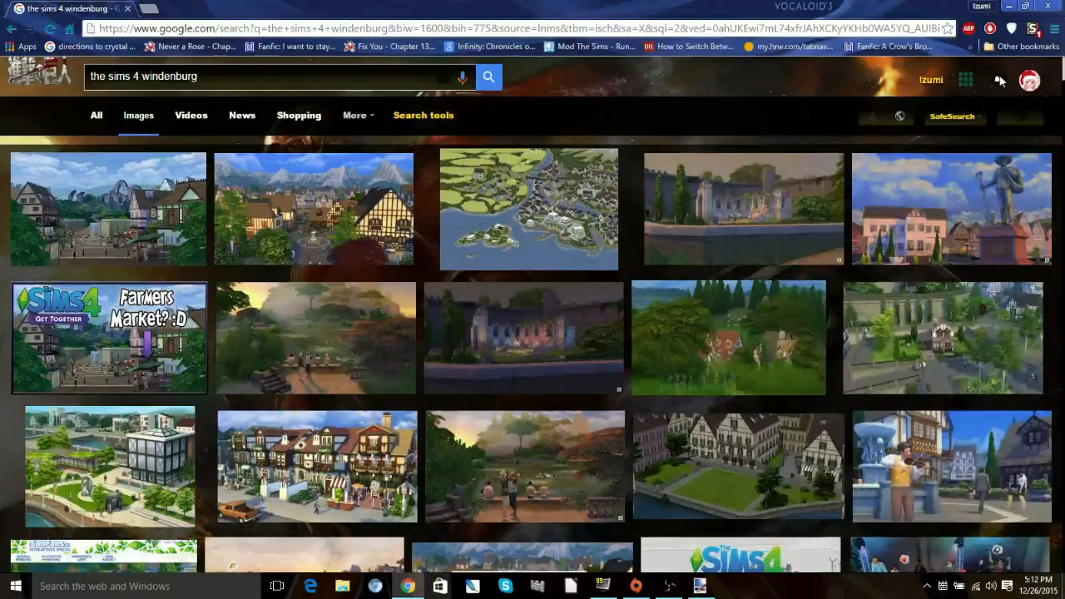
{"action": "left_click", "coordinate": [1000, 79]}
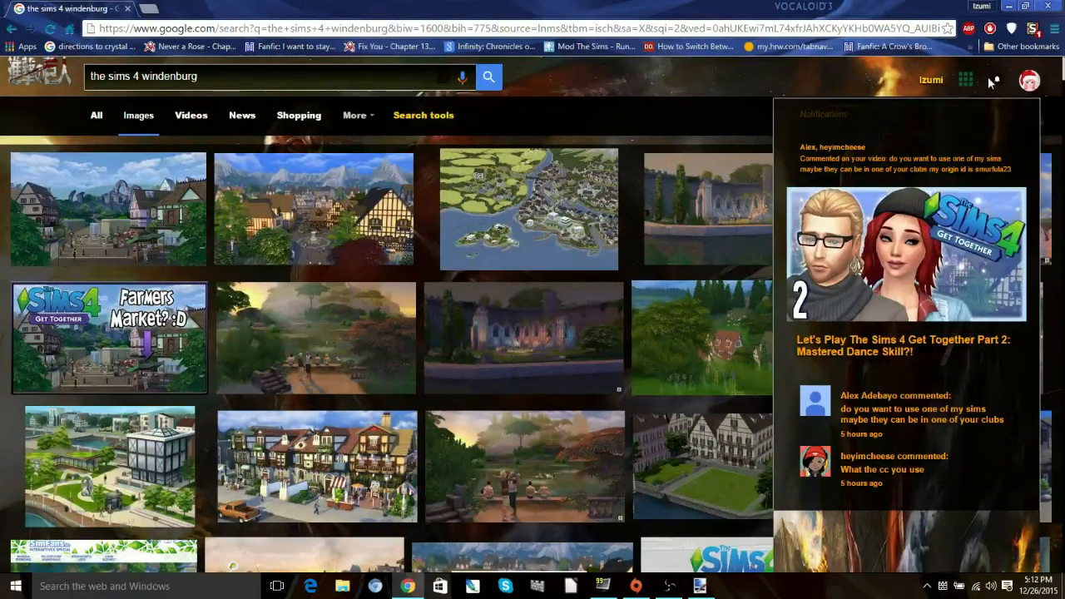
{"action": "left_click", "coordinate": [991, 80]}
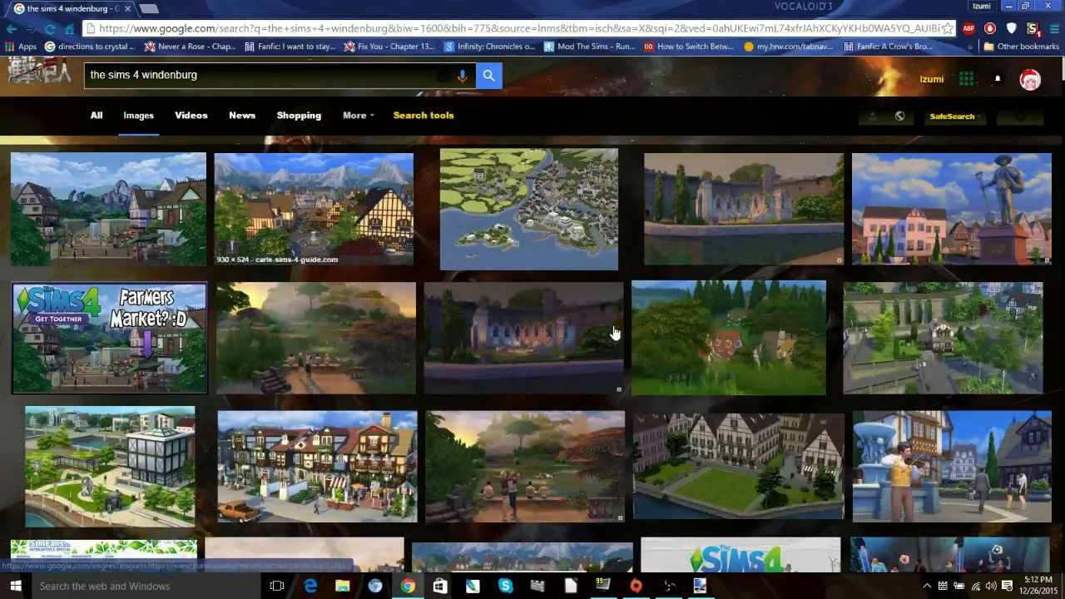
Step: Preview the Windenburg village picture with mountains from carls-sims-4-guide.com and copy it
{"action": "left_click", "coordinate": [392, 234]}
{"action": "right_click", "coordinate": [233, 339]}
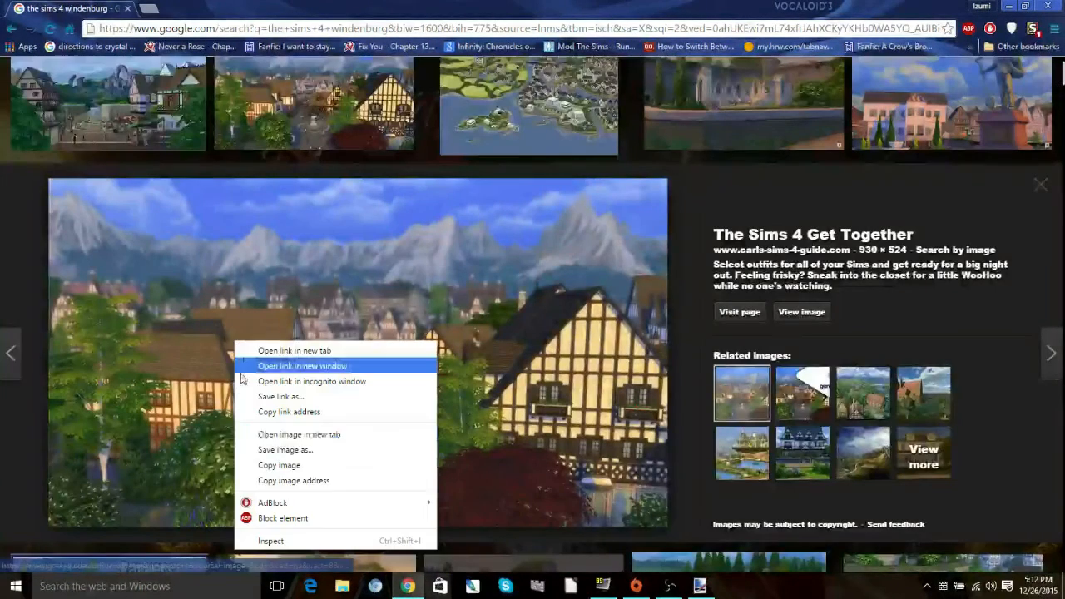
{"action": "left_click", "coordinate": [283, 483]}
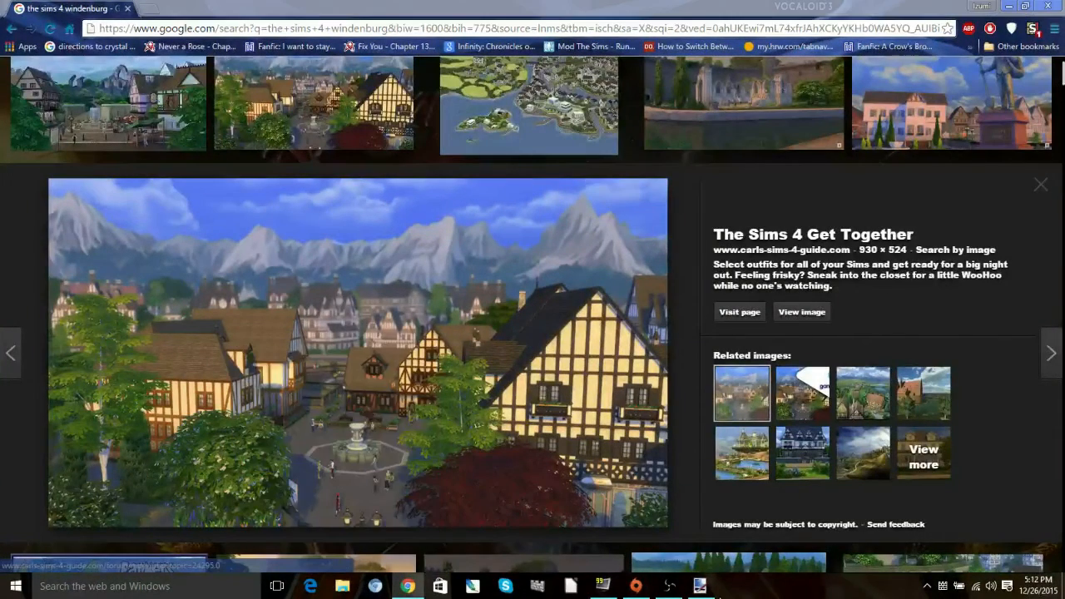
Step: Switch to paint.net, add a new empty layer, and move it beneath the layer with the man
{"action": "left_click", "coordinate": [700, 588]}
{"action": "left_click", "coordinate": [958, 398]}
{"action": "left_click_drag", "start_coordinate": [985, 259], "coordinate": [982, 305]}
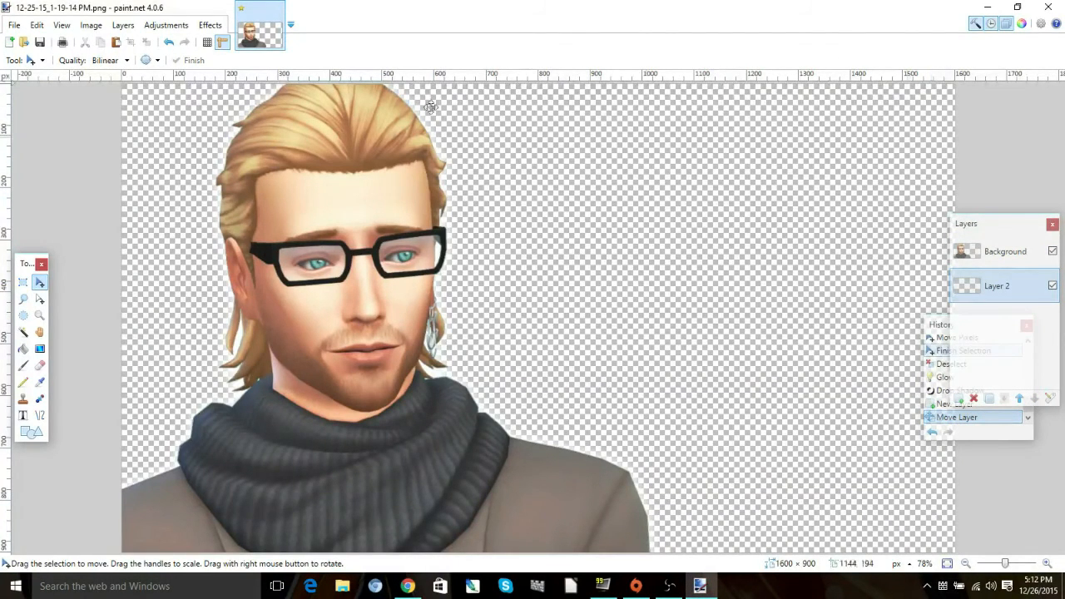
Step: Paste the clipboard contents into a new layer directly above the empty Layer 2
{"action": "left_click", "coordinate": [31, 26]}
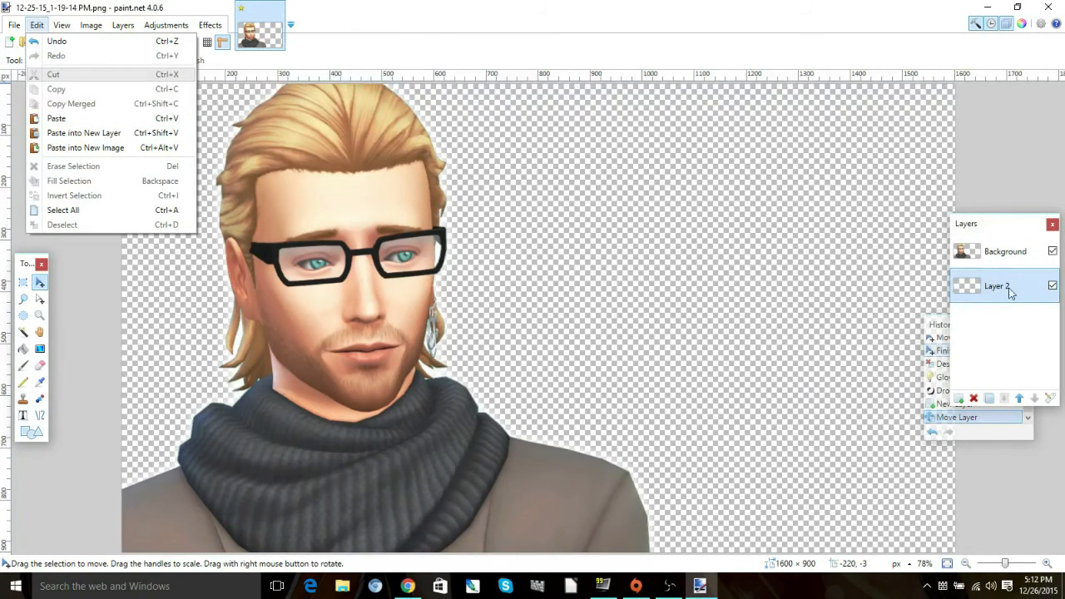
{"action": "mouse_move", "coordinate": [982, 285]}
{"action": "left_mouse_down"}
{"action": "mouse_move", "coordinate": [985, 255]}
{"action": "mouse_move", "coordinate": [985, 293]}
{"action": "left_mouse_up"}
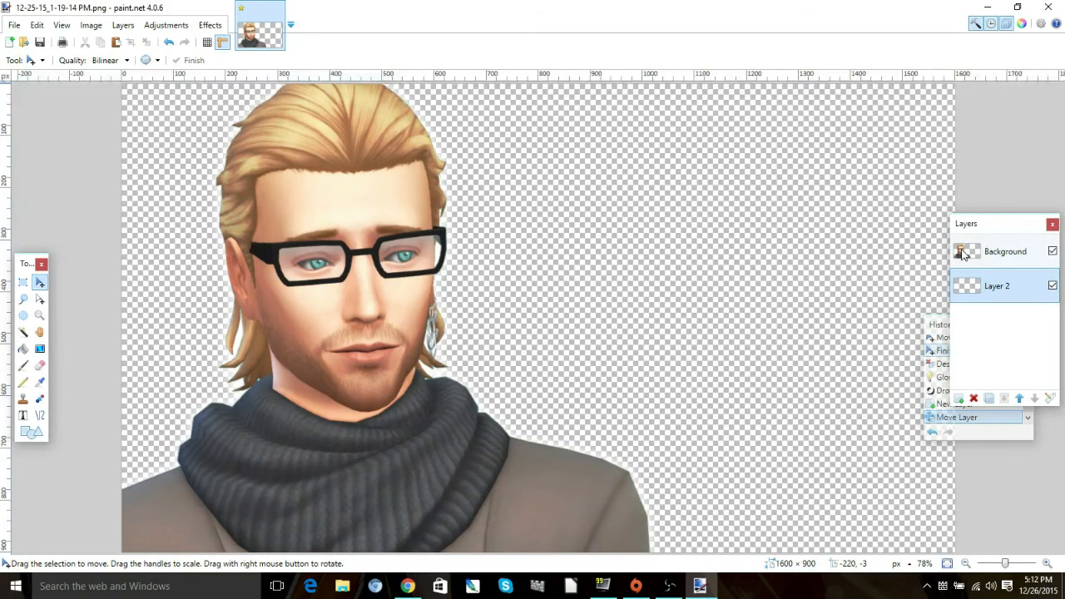
{"action": "left_click", "coordinate": [37, 25]}
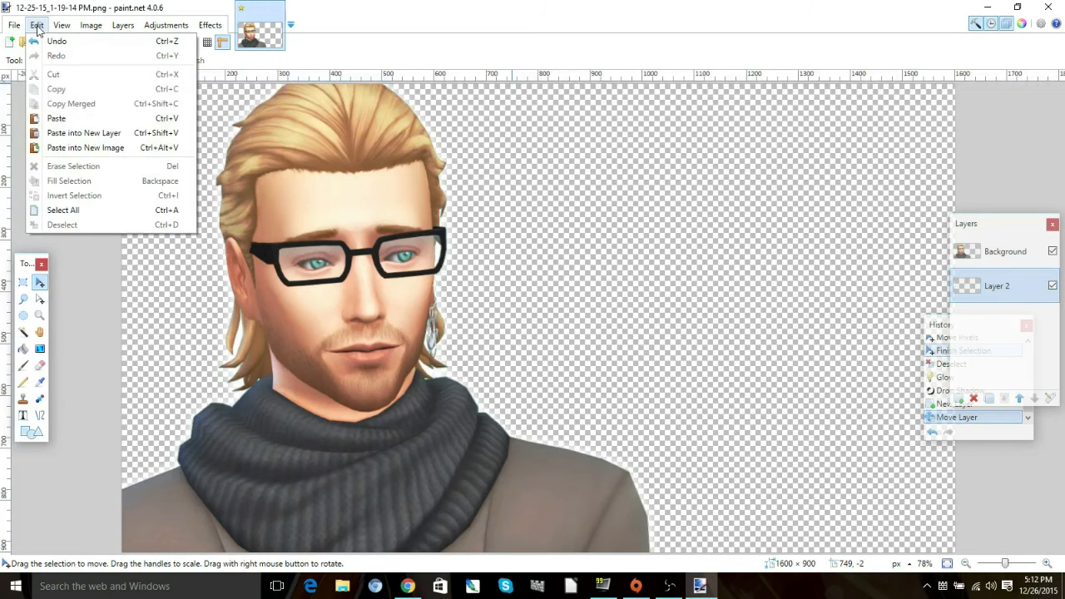
{"action": "left_click", "coordinate": [73, 137]}
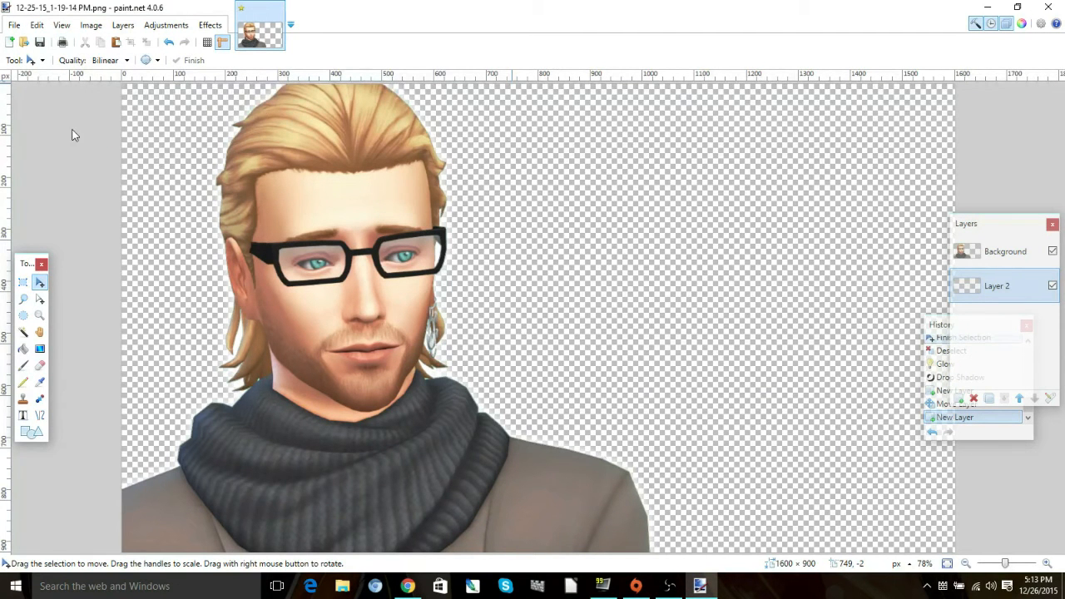
Step: Switch to Chrome and preview several Windenburg image results, looking for a suitable background picture
{"action": "left_click", "coordinate": [408, 586]}
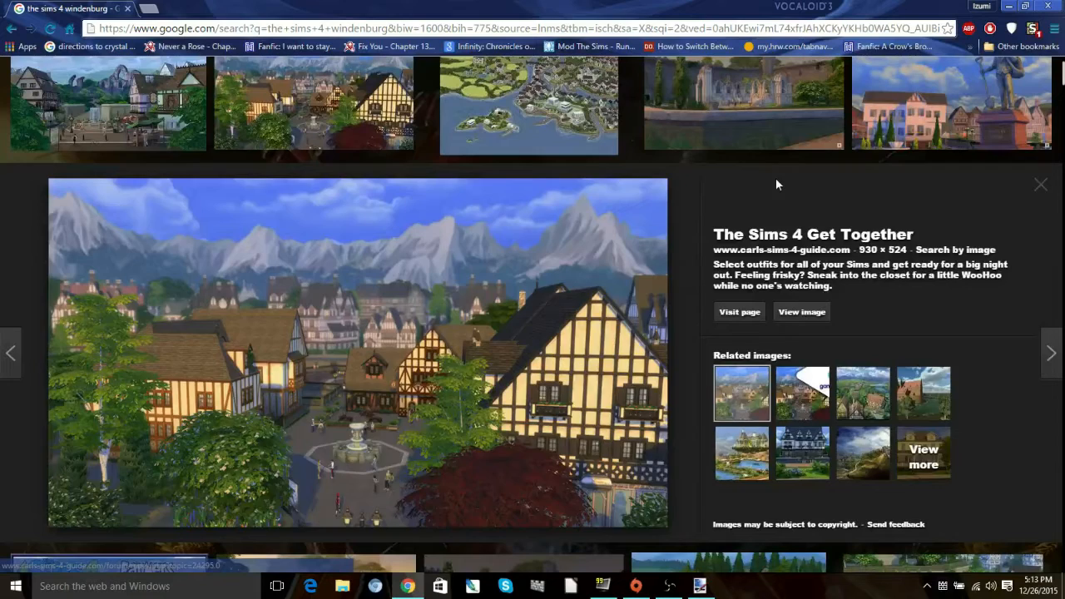
{"action": "left_click", "coordinate": [108, 117]}
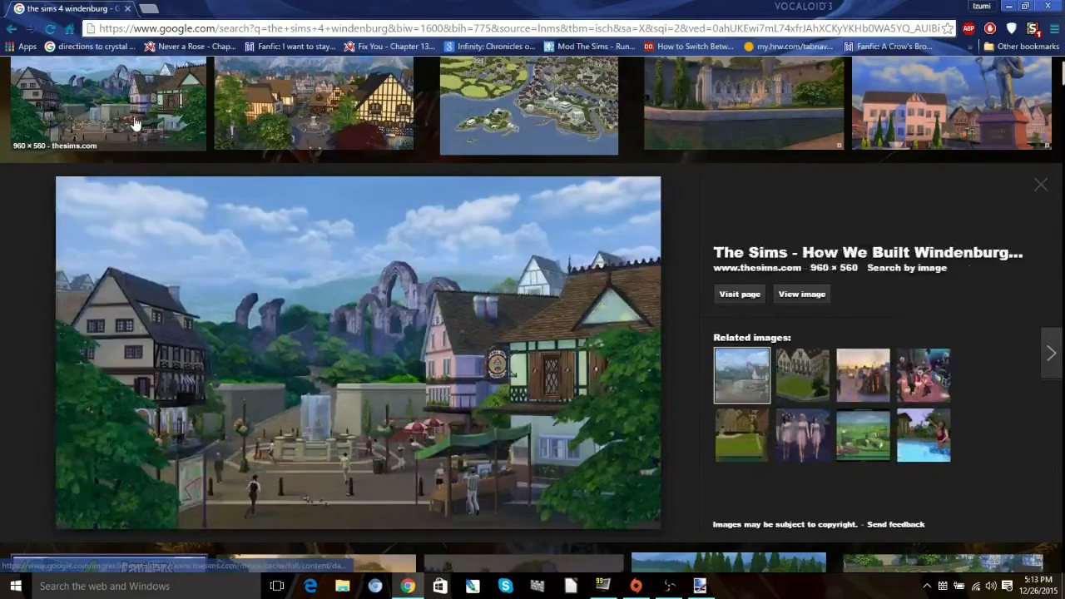
{"action": "left_click", "coordinate": [266, 125]}
{"action": "left_click", "coordinate": [1040, 185]}
{"action": "scroll", "coordinate": [577, 204], "scroll_direction": "down", "scroll_amount": 3}
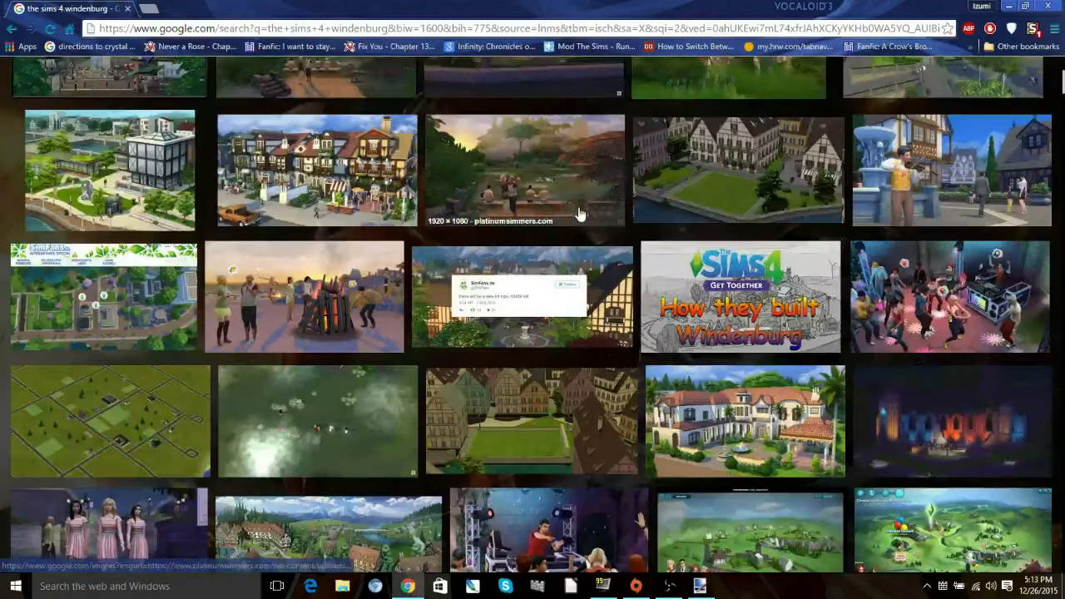
{"action": "left_click", "coordinate": [341, 160]}
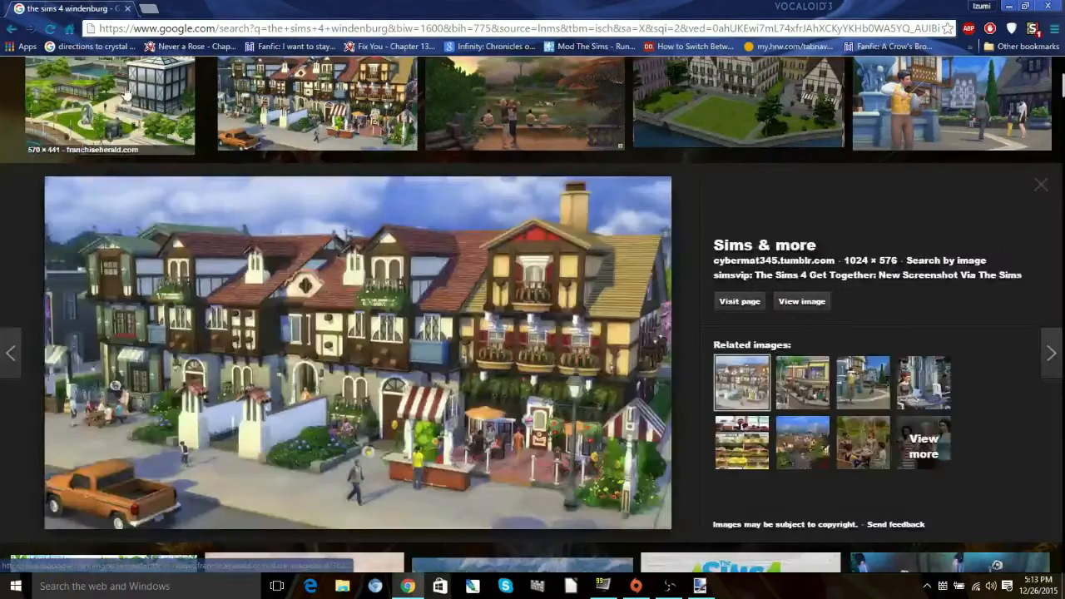
{"action": "key", "text": "Left"}
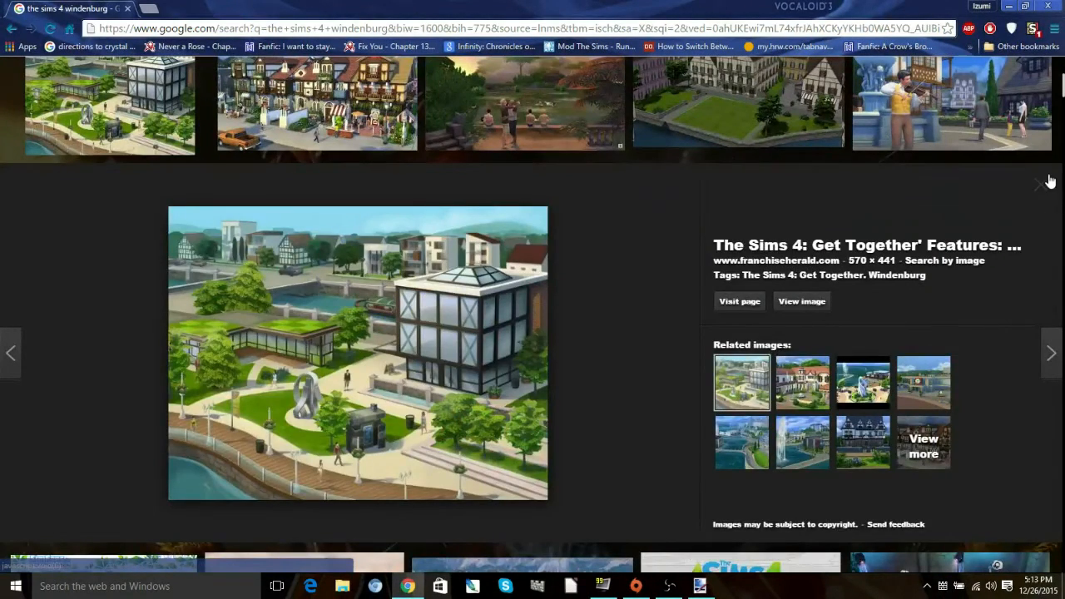
{"action": "left_click", "coordinate": [1042, 184]}
{"action": "scroll", "coordinate": [769, 204], "scroll_direction": "down", "scroll_amount": 3}
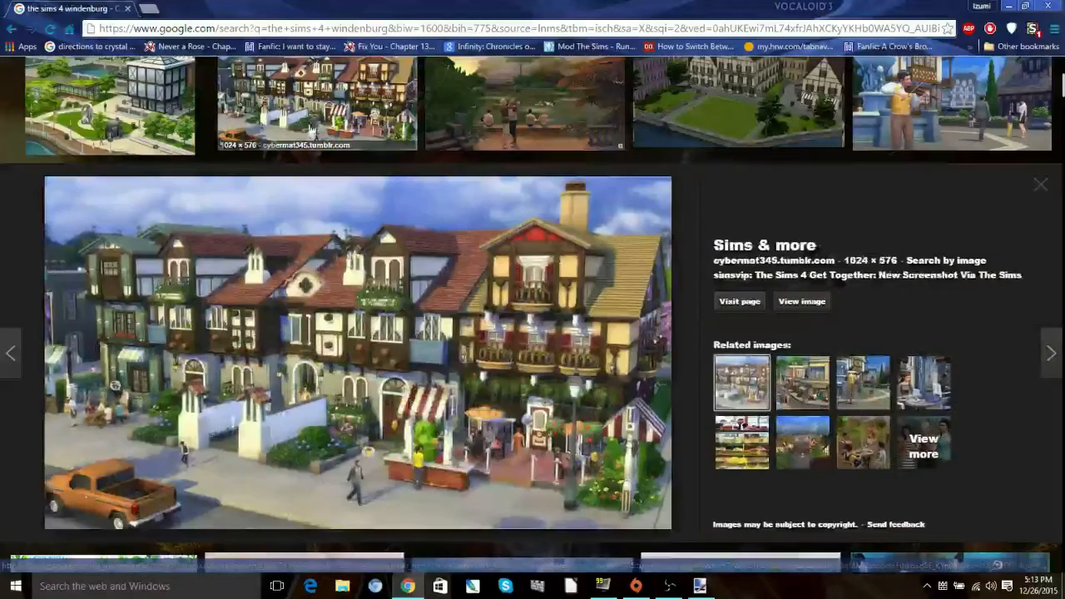
Step: Copy the half-timbered row-house picture from cybermat345.tumblr.com and try to paste it into Layer 3 in paint.net
{"action": "right_click", "coordinate": [375, 328]}
{"action": "left_click", "coordinate": [435, 444]}
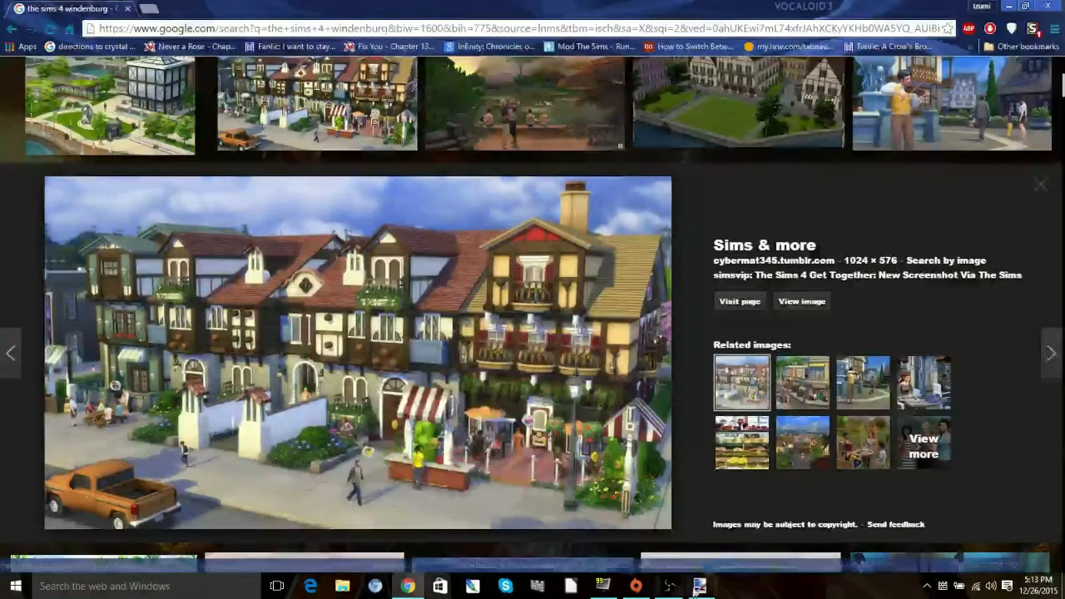
{"action": "left_click", "coordinate": [700, 584]}
{"action": "left_click", "coordinate": [36, 25]}
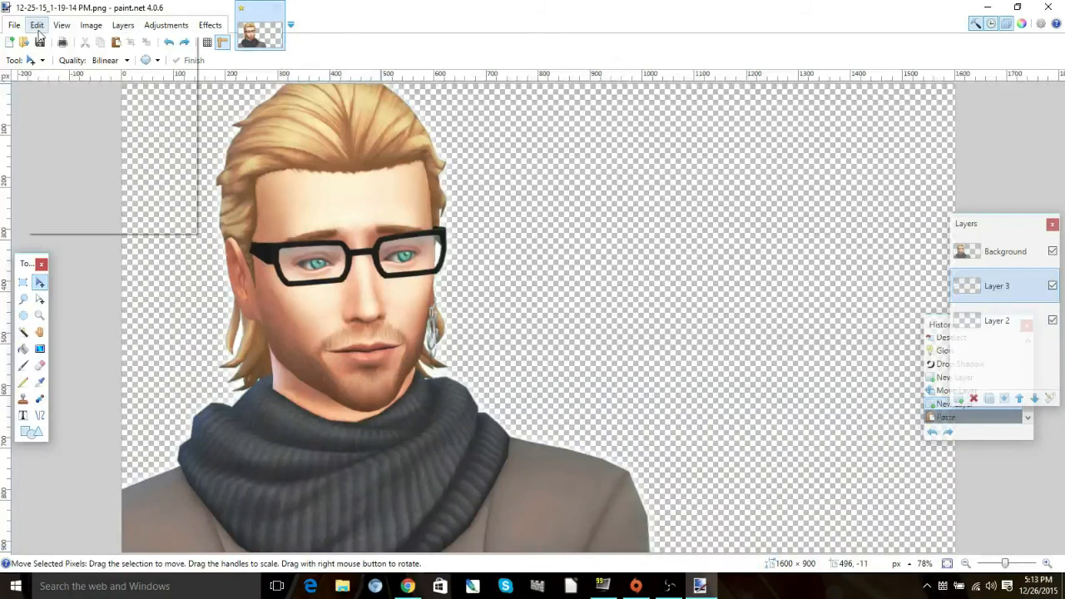
{"action": "left_click", "coordinate": [61, 118]}
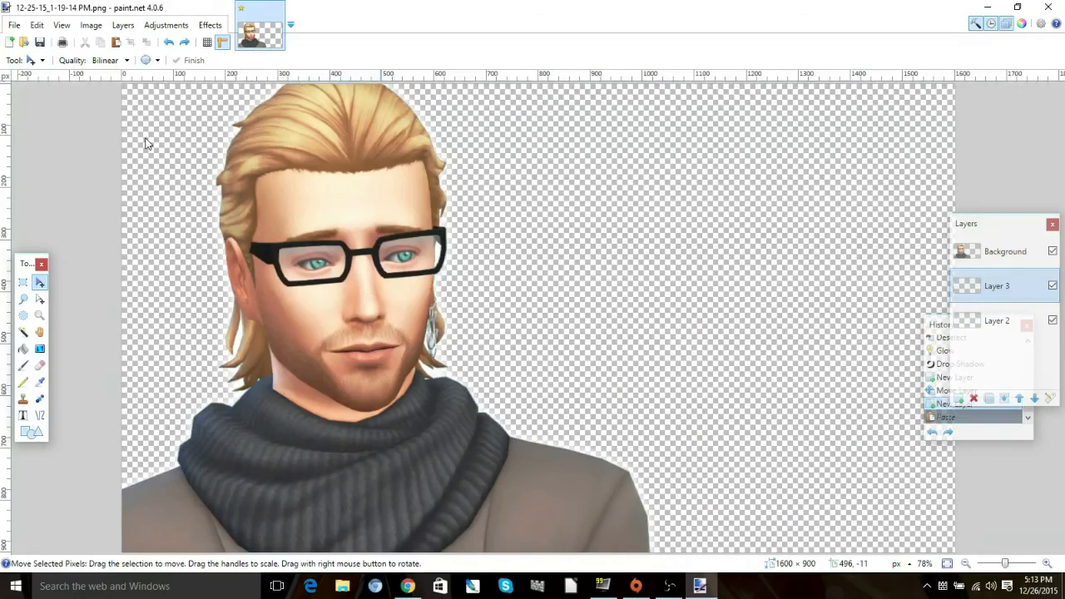
Step: Copy the Windenburg market square picture from thesims.com in Chrome and try to paste it into Layer 3 in paint.net
{"action": "key", "text": "alt+Tab"}
{"action": "scroll", "coordinate": [78, 91], "scroll_direction": "up", "scroll_amount": 5}
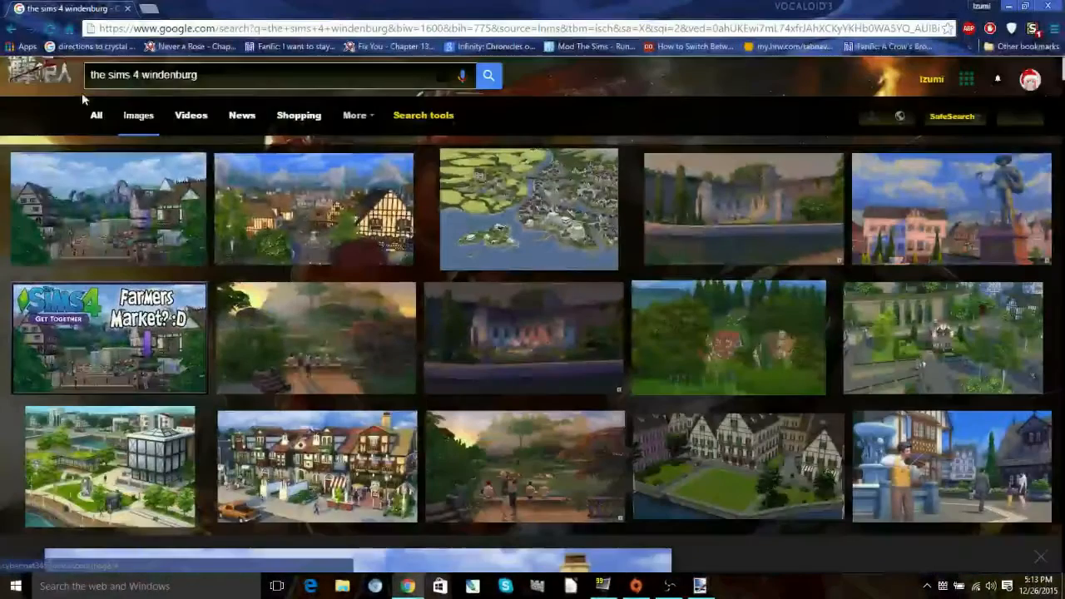
{"action": "left_click", "coordinate": [129, 224]}
{"action": "right_click", "coordinate": [374, 325]}
{"action": "left_click", "coordinate": [424, 453]}
{"action": "left_click", "coordinate": [699, 586]}
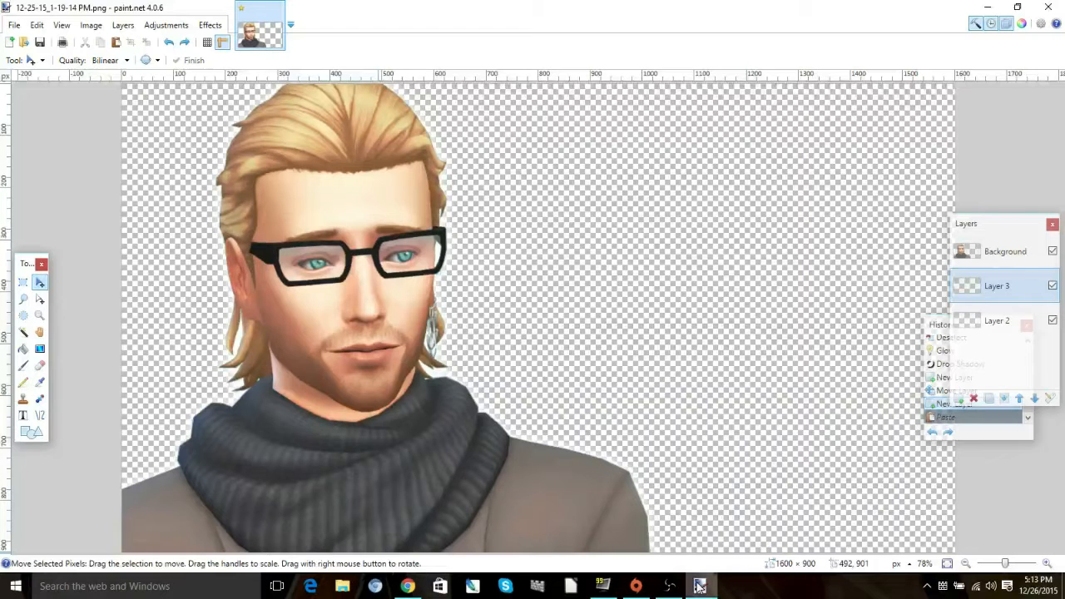
{"action": "left_click", "coordinate": [35, 25]}
{"action": "left_click", "coordinate": [53, 119]}
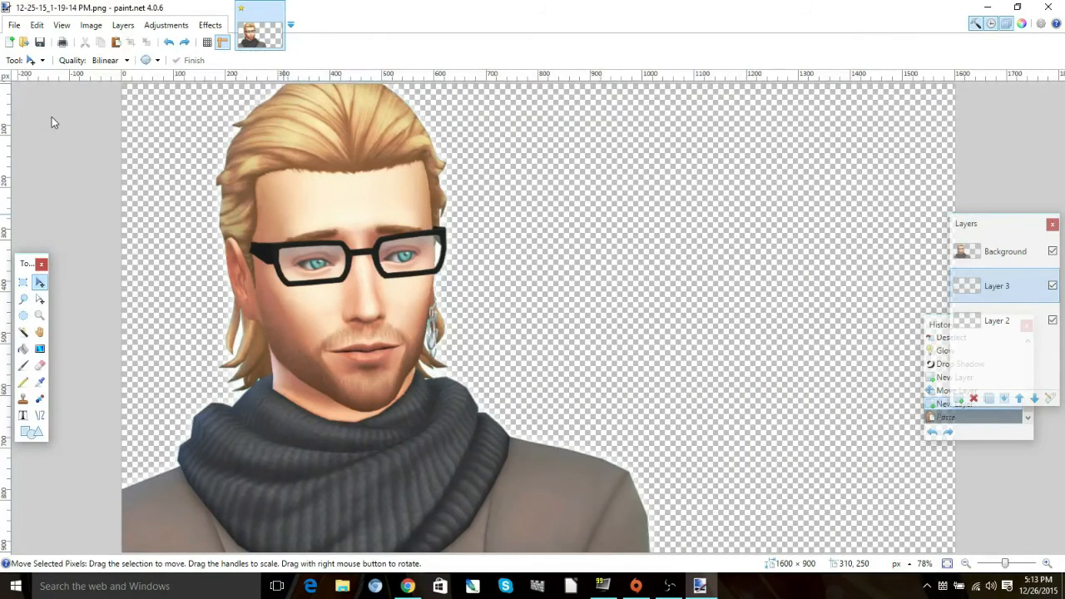
Step: Return to Chrome, preview the Ancient Ruins result, and copy the forest village screenshot from simsvip.com
{"action": "key", "text": "alt+Tab"}
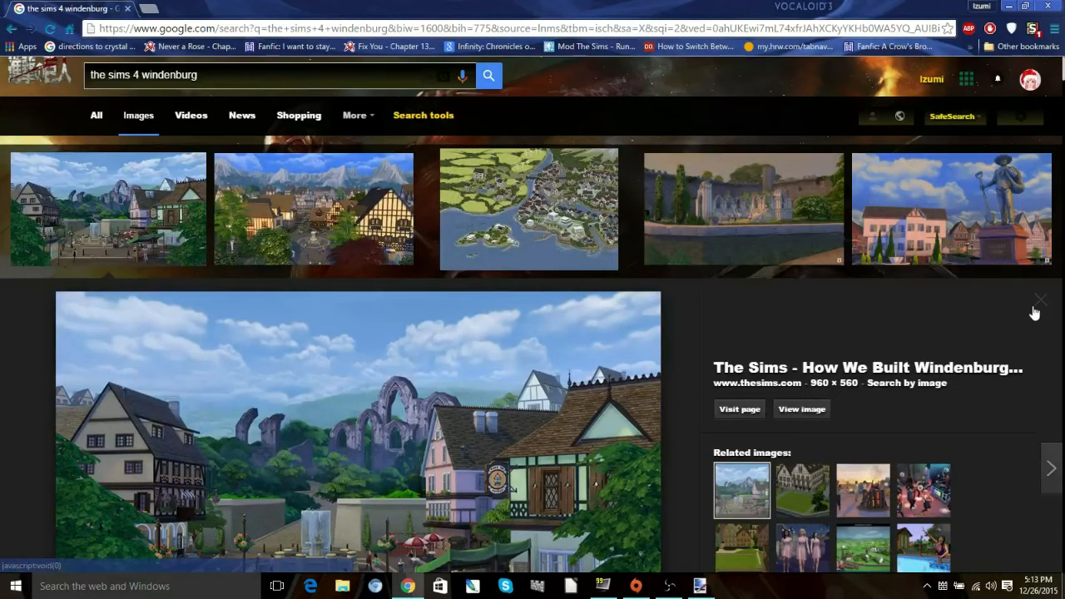
{"action": "left_click", "coordinate": [1034, 311]}
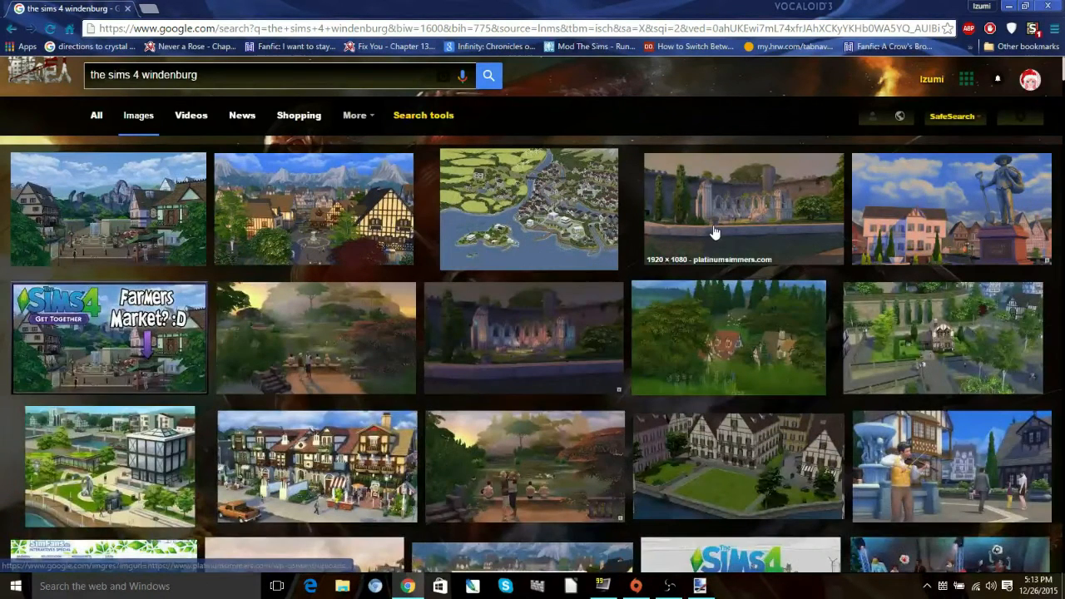
{"action": "left_click", "coordinate": [714, 232]}
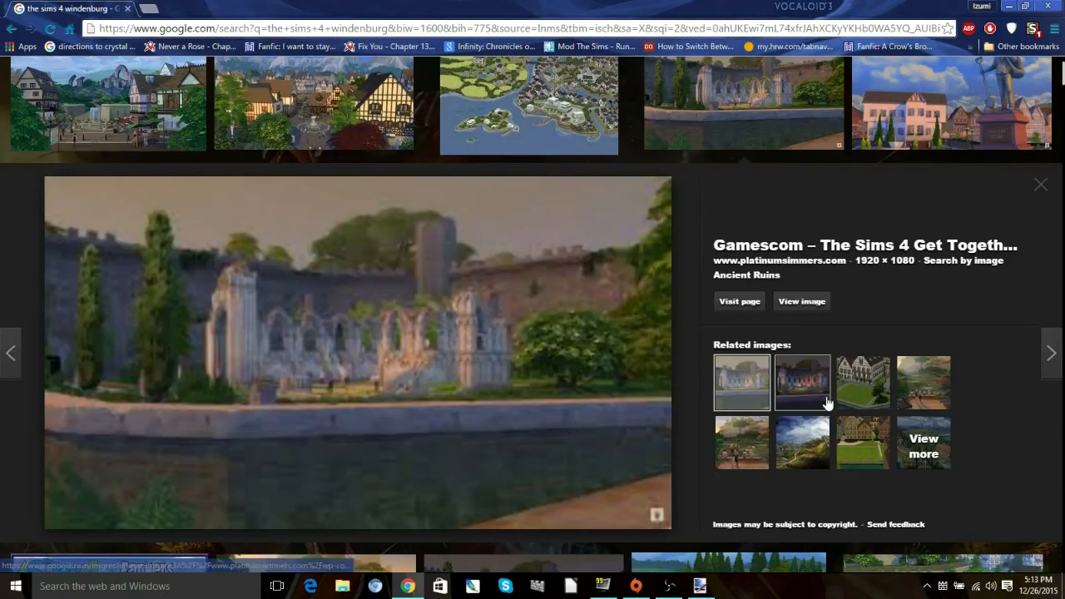
{"action": "left_click", "coordinate": [1055, 192]}
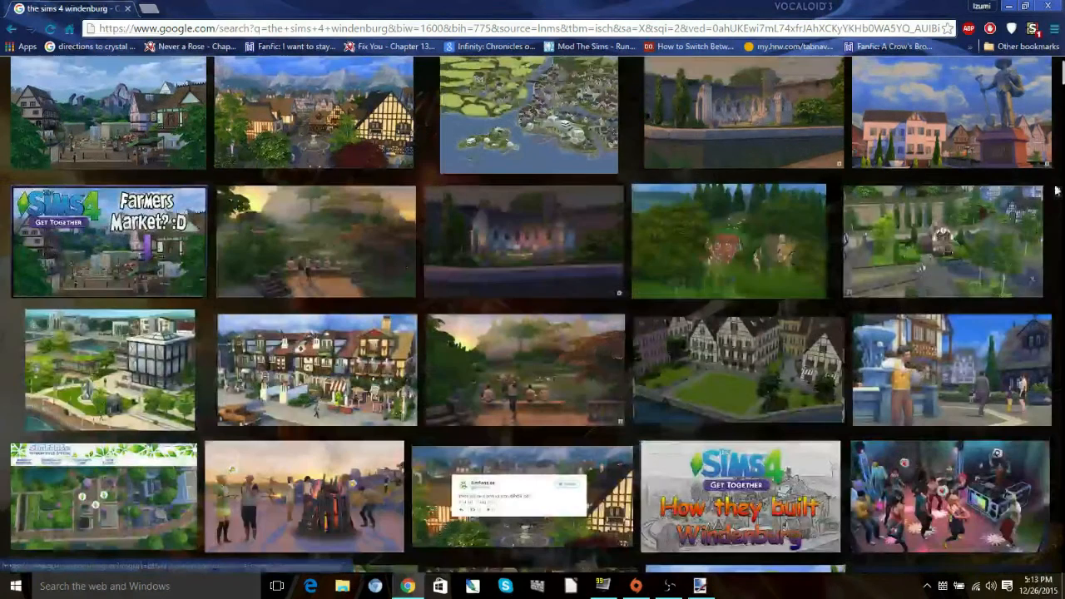
{"action": "left_click", "coordinate": [689, 256]}
{"action": "right_click", "coordinate": [383, 337]}
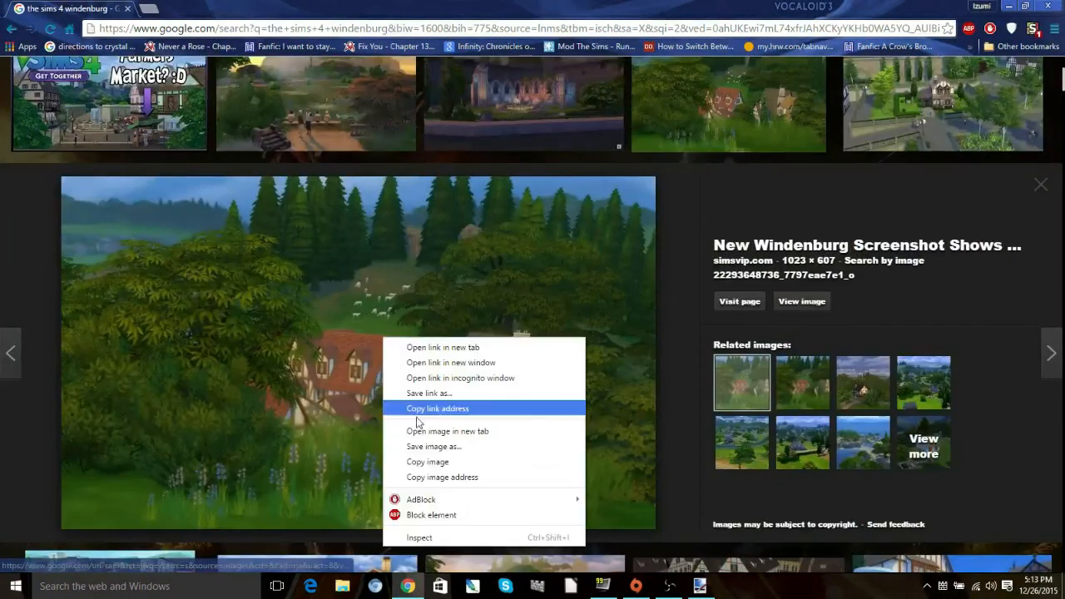
{"action": "left_click", "coordinate": [424, 463]}
Step: Paste the forest village picture into Layer 3 in paint.net, enlarge it to about 1621 × 962 pixels to cover the canvas, and deselect
{"action": "left_click", "coordinate": [700, 586]}
{"action": "left_click", "coordinate": [38, 25]}
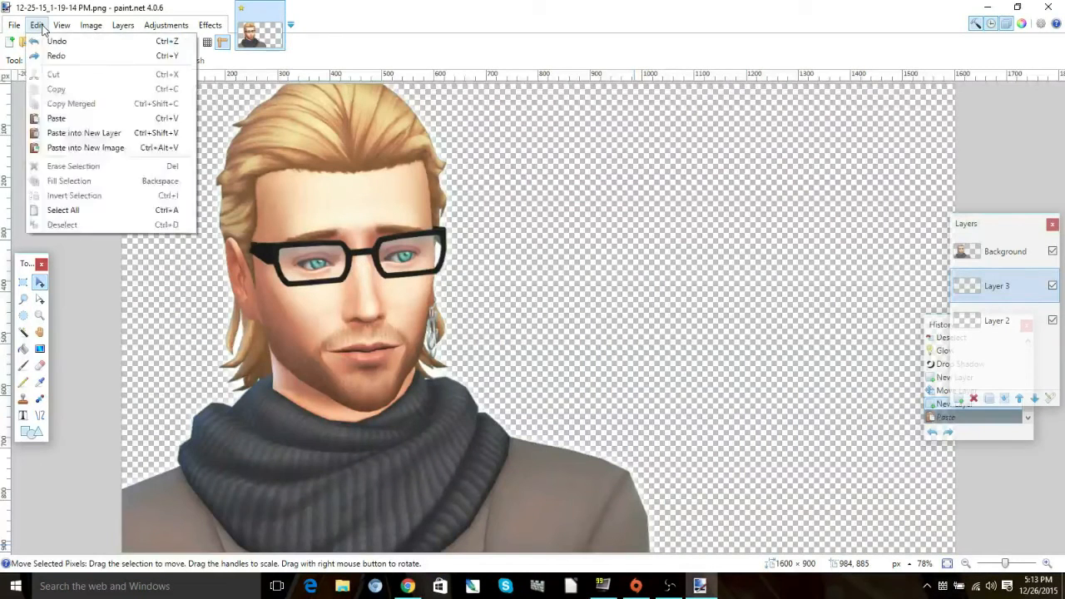
{"action": "left_click", "coordinate": [77, 124]}
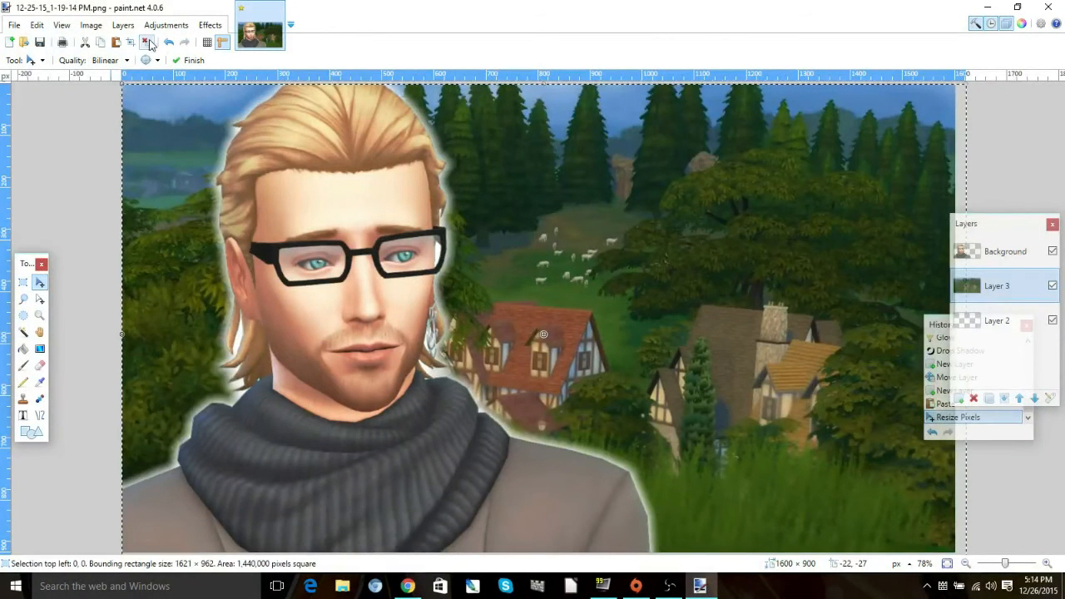
{"action": "left_click", "coordinate": [193, 60]}
{"action": "key", "text": "ctrl+d"}
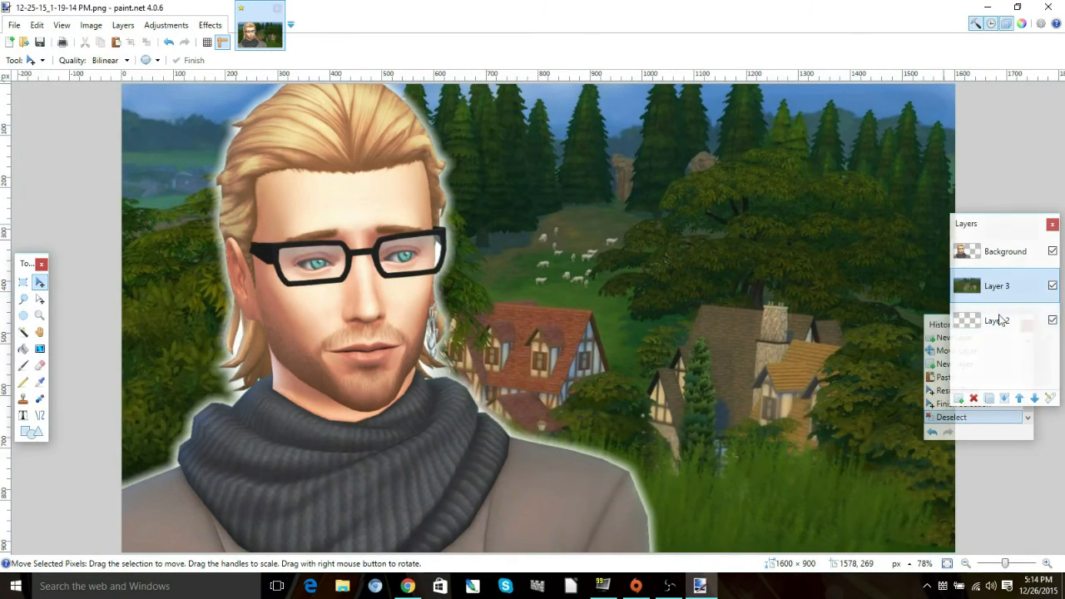
Step: Check the image's pixel width and height in the Resize settings and accept them
{"action": "left_click", "coordinate": [37, 25]}
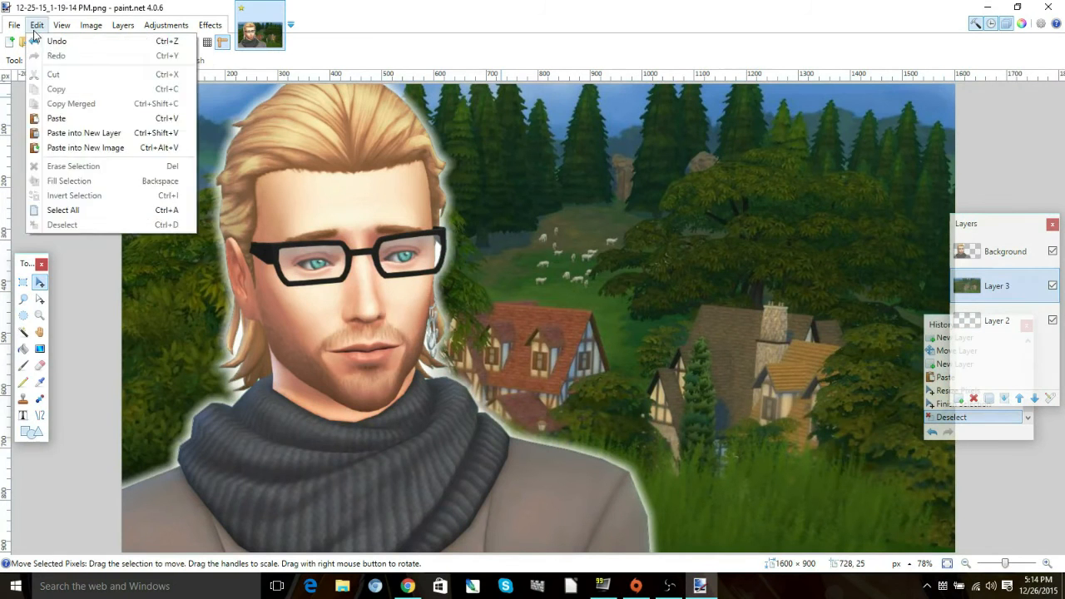
{"action": "left_click", "coordinate": [95, 30]}
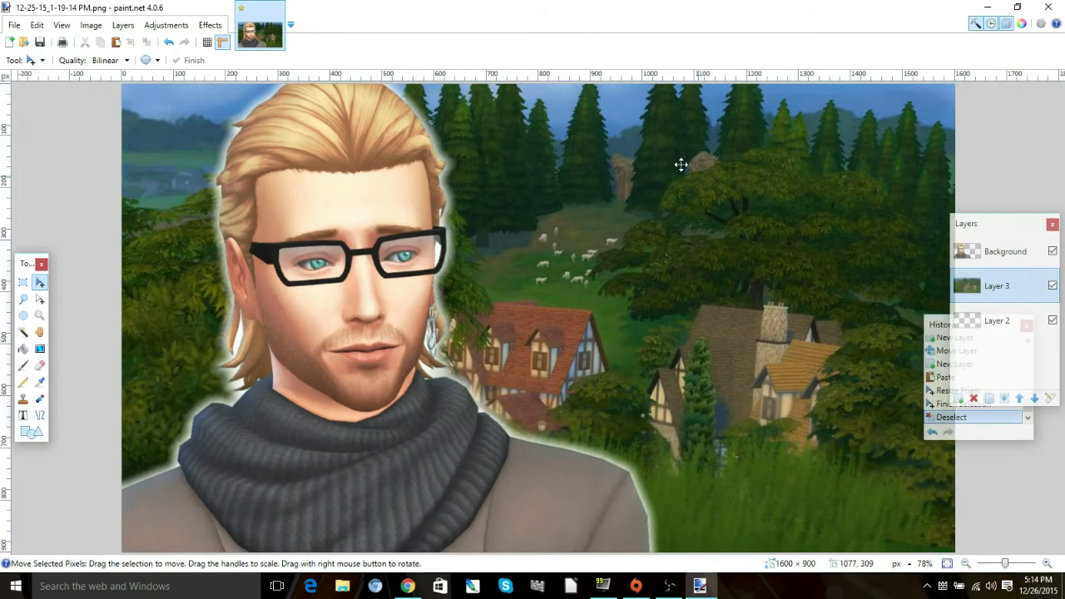
{"action": "left_click", "coordinate": [92, 26]}
{"action": "left_click", "coordinate": [103, 51]}
{"action": "left_click_drag", "start_coordinate": [540, 171], "coordinate": [171, 103]}
{"action": "left_click", "coordinate": [188, 211]}
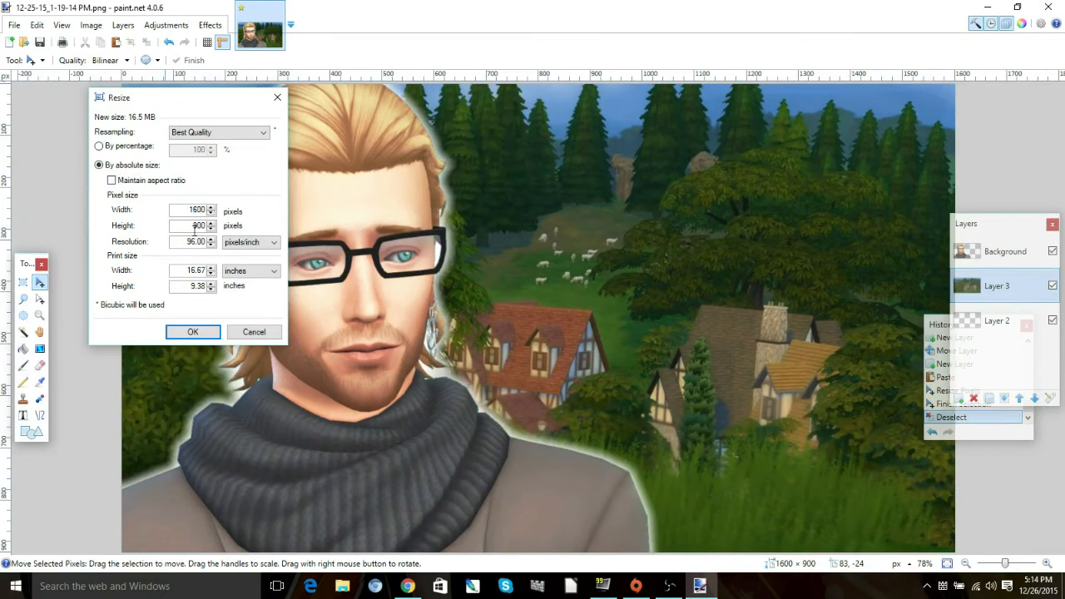
{"action": "left_click", "coordinate": [192, 331]}
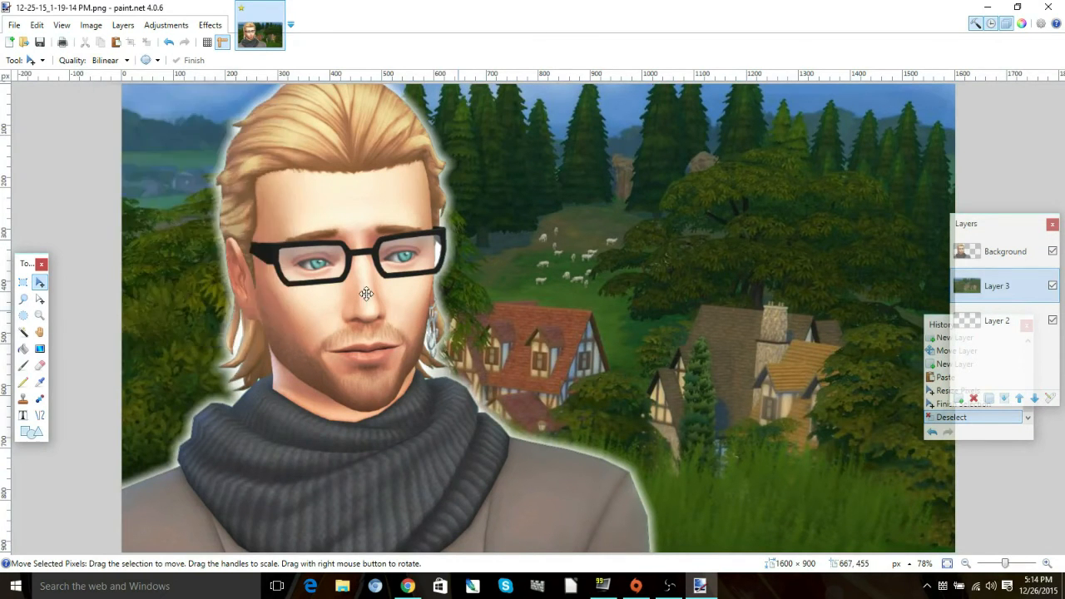
Step: Delete the empty Layer 2 beneath the forest village background
{"action": "left_click", "coordinate": [209, 25]}
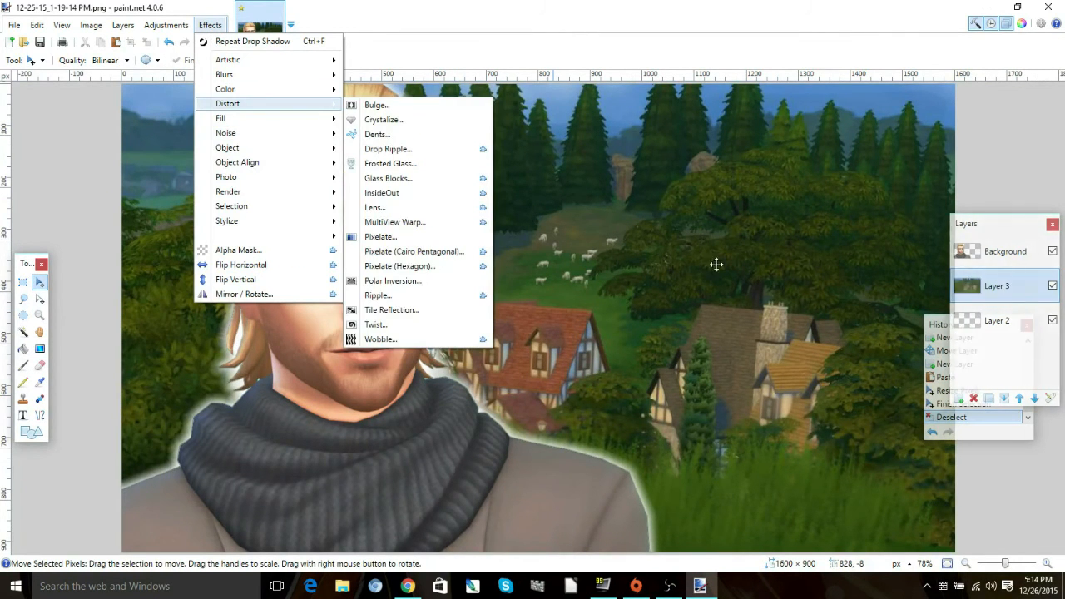
{"action": "left_click", "coordinate": [997, 320]}
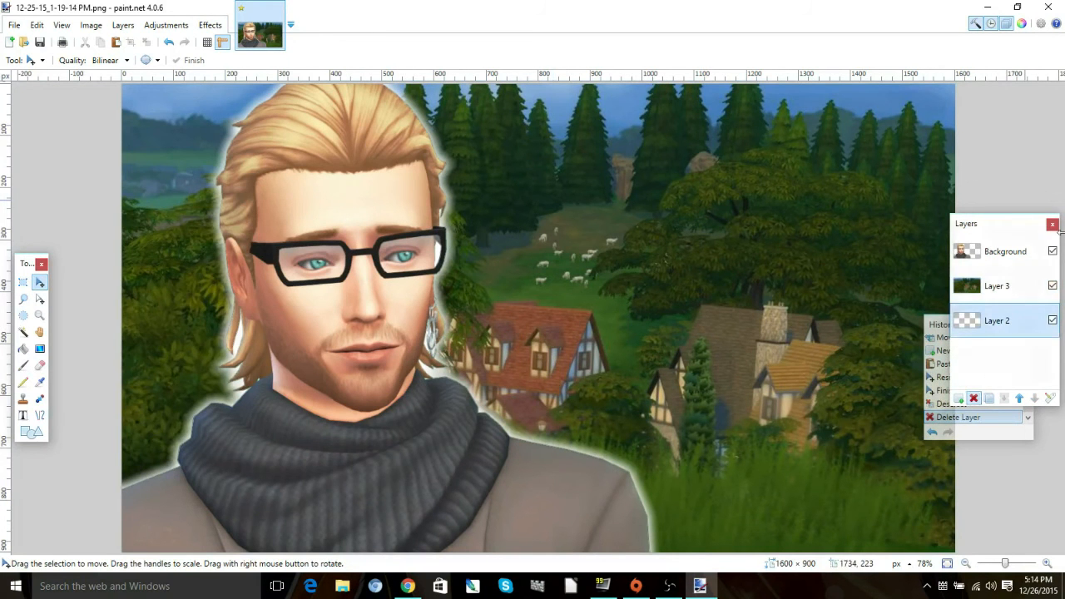
{"action": "left_click", "coordinate": [975, 400]}
Step: Apply a Gaussian Blur with radius 8 to the forest village background layer
{"action": "left_click", "coordinate": [210, 25]}
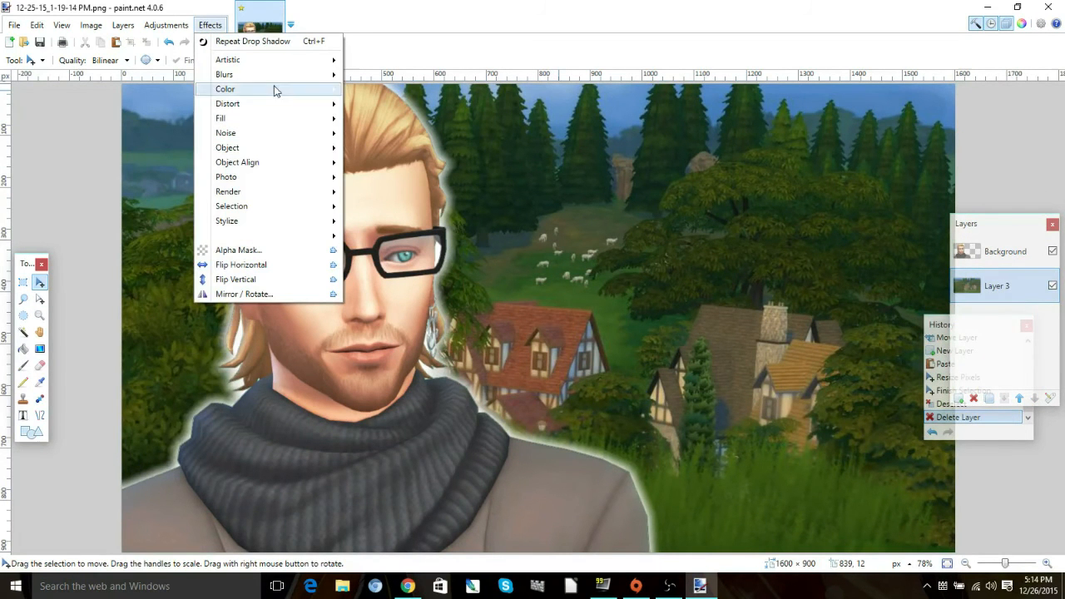
{"action": "mouse_move", "coordinate": [278, 77]}
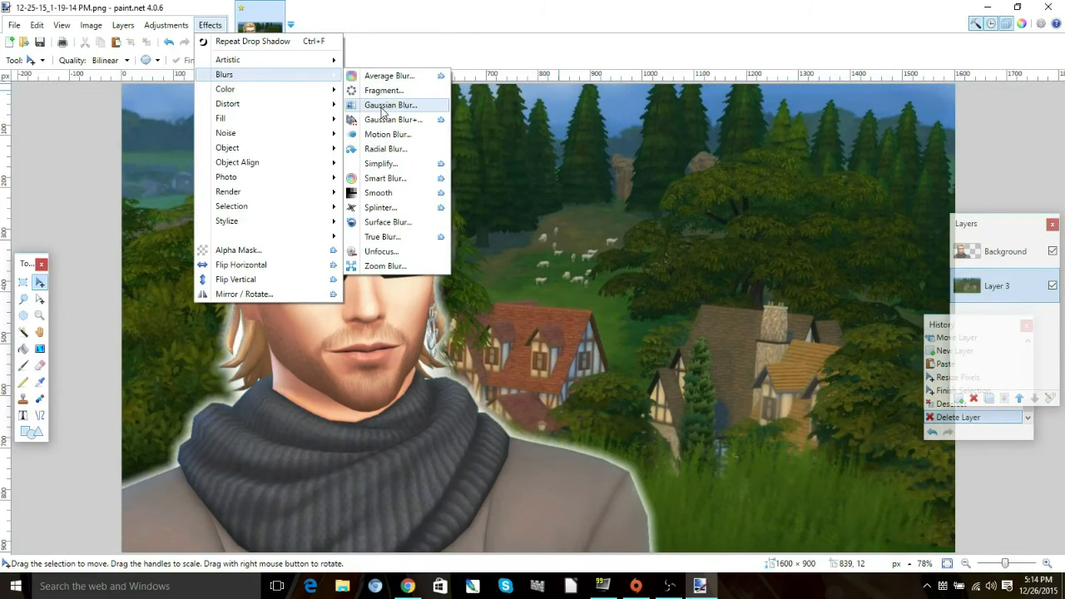
{"action": "left_click", "coordinate": [381, 106]}
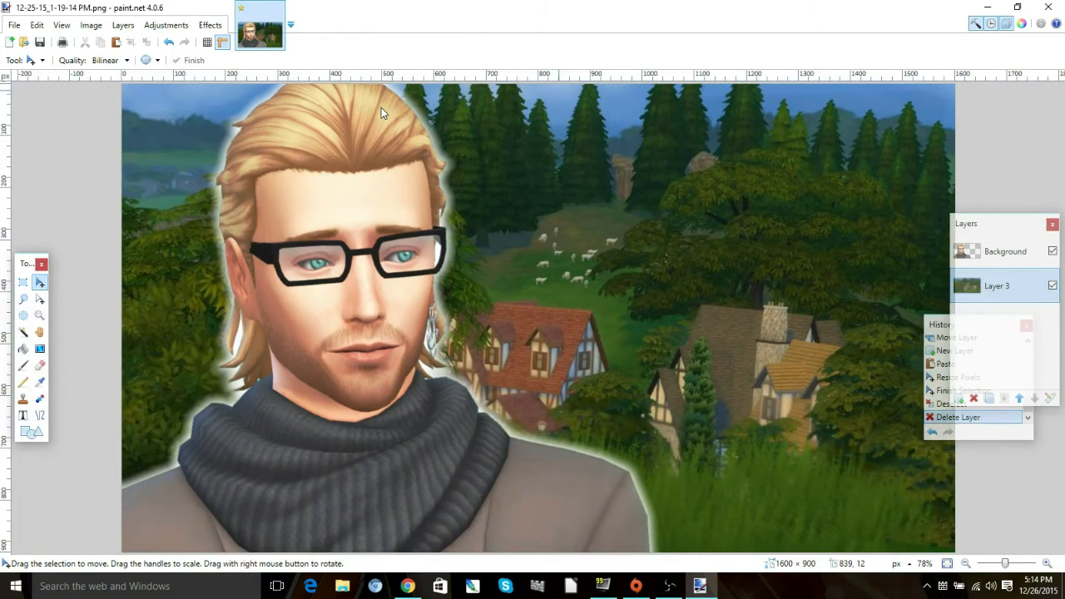
{"action": "left_click_drag", "start_coordinate": [446, 252], "coordinate": [304, 206]}
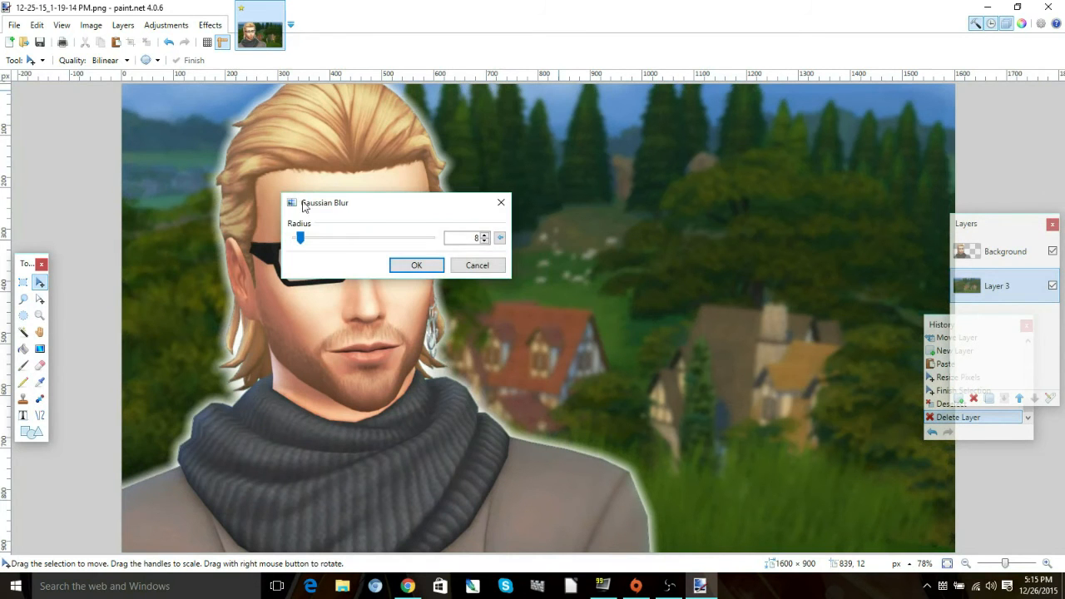
{"action": "left_click", "coordinate": [417, 265]}
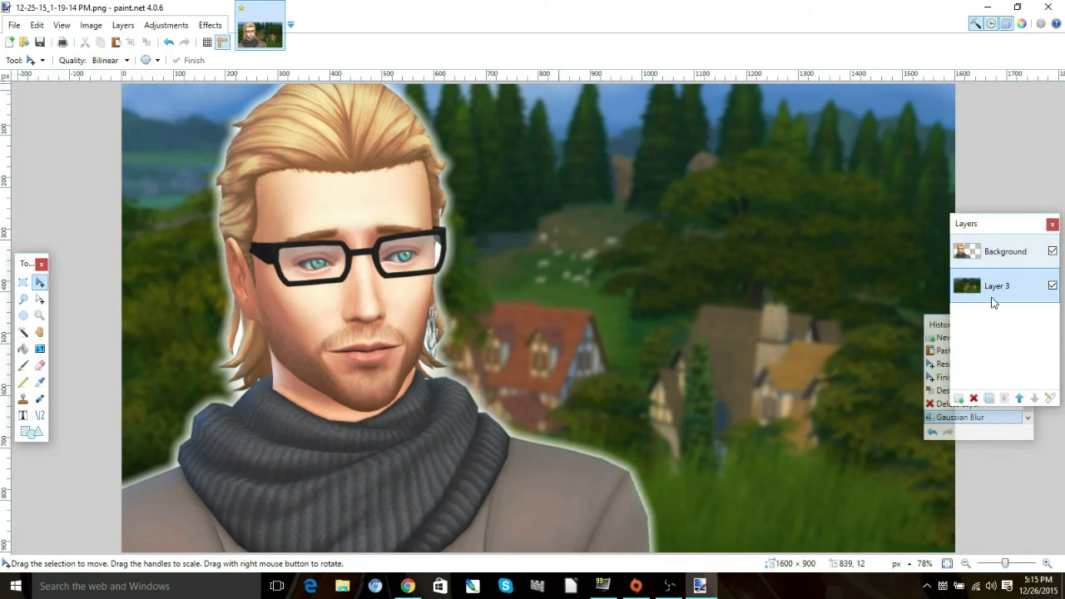
Step: Add a layer between the character and the village background and fill it with a vertical linear gradient from purple to light pink
{"action": "left_click", "coordinate": [961, 396]}
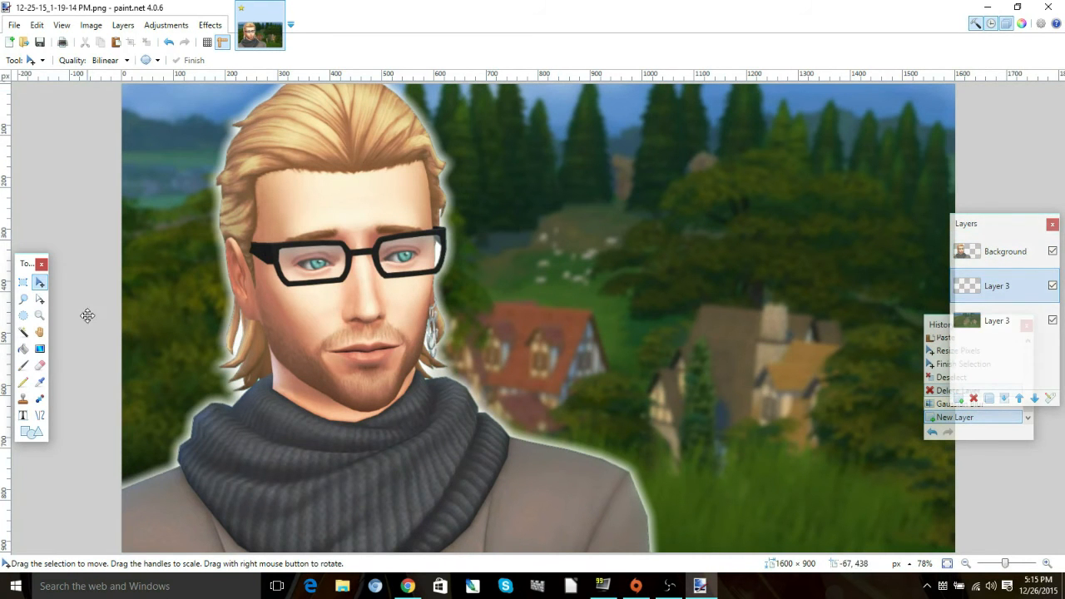
{"action": "left_click", "coordinate": [39, 349]}
{"action": "left_click", "coordinate": [1022, 23]}
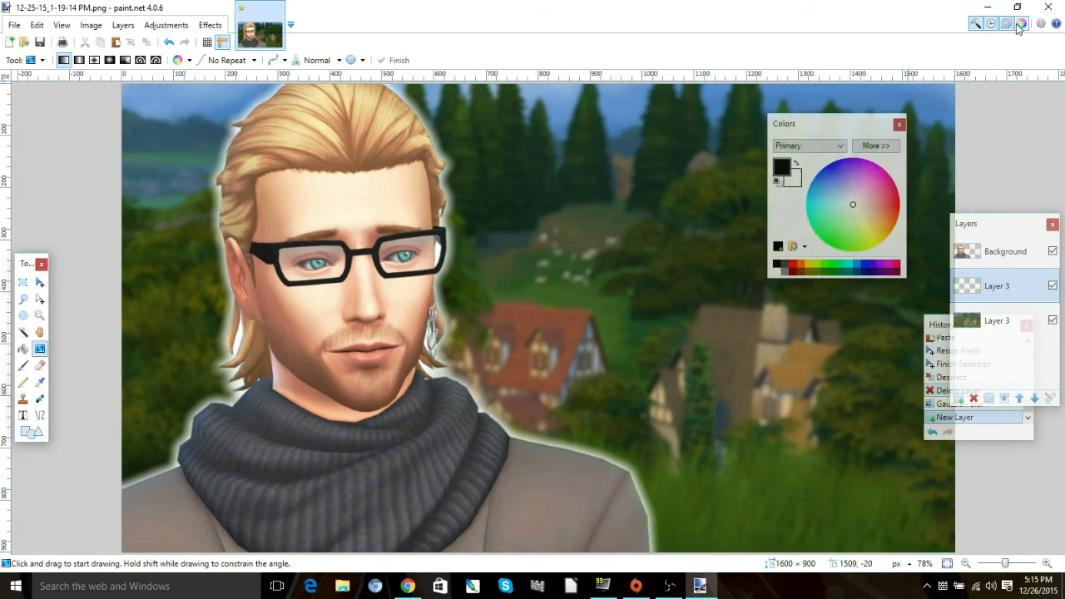
{"action": "mouse_move", "coordinate": [850, 200]}
{"action": "left_mouse_down"}
{"action": "mouse_move", "coordinate": [825, 201]}
{"action": "mouse_move", "coordinate": [872, 189]}
{"action": "mouse_move", "coordinate": [854, 189]}
{"action": "mouse_move", "coordinate": [866, 200]}
{"action": "mouse_move", "coordinate": [854, 186]}
{"action": "left_mouse_up"}
{"action": "left_click", "coordinate": [795, 182]}
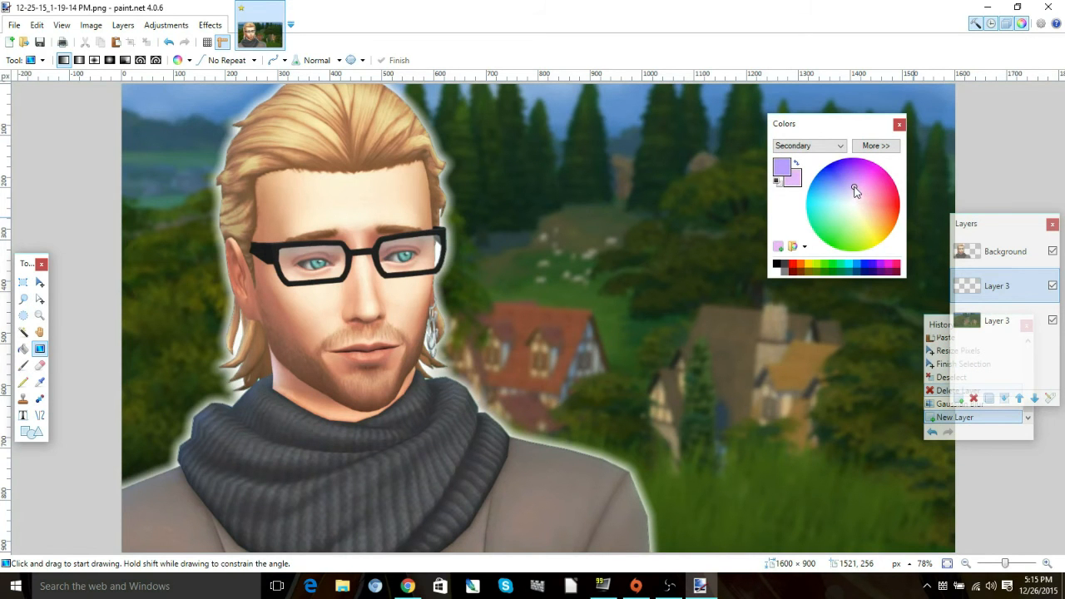
{"action": "left_click", "coordinate": [899, 124]}
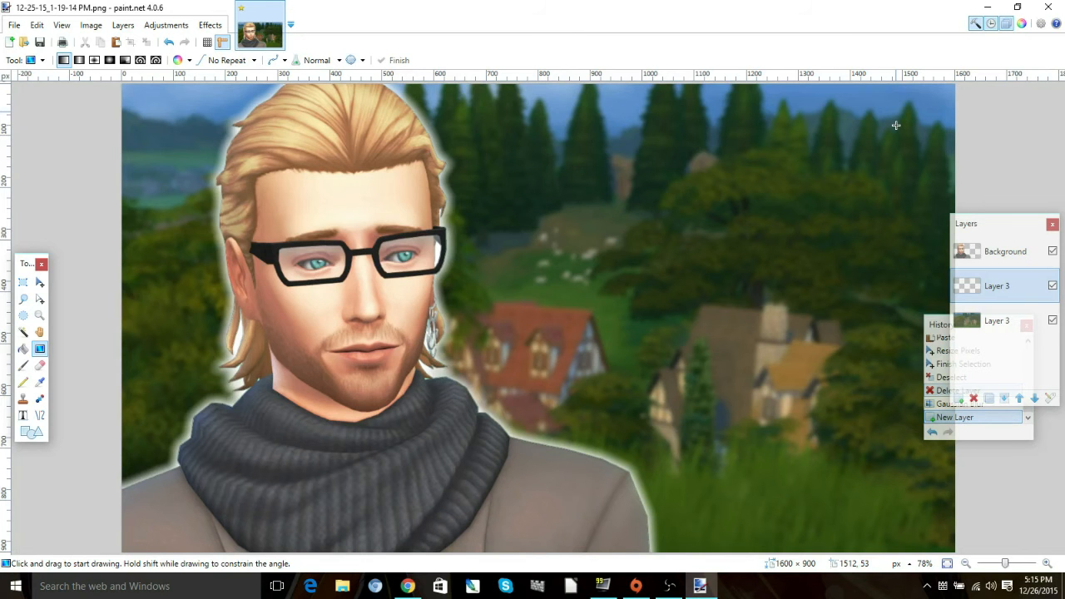
{"action": "left_click_drag", "start_coordinate": [566, 141], "coordinate": [567, 400]}
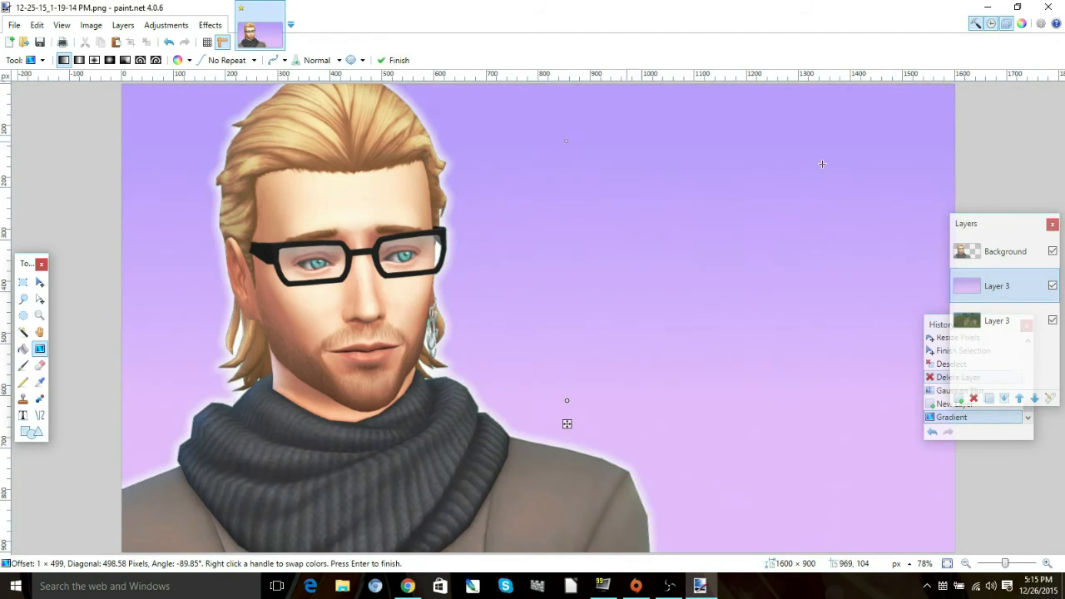
{"action": "left_click", "coordinate": [1043, 398]}
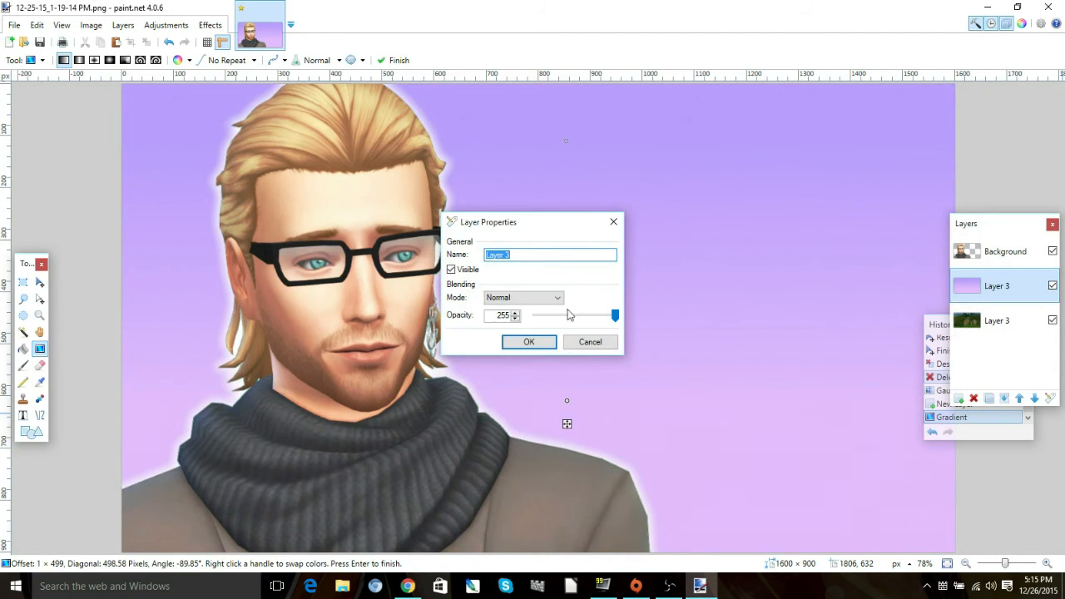
{"action": "left_click_drag", "start_coordinate": [615, 315], "coordinate": [567, 317]}
{"action": "left_click", "coordinate": [584, 348]}
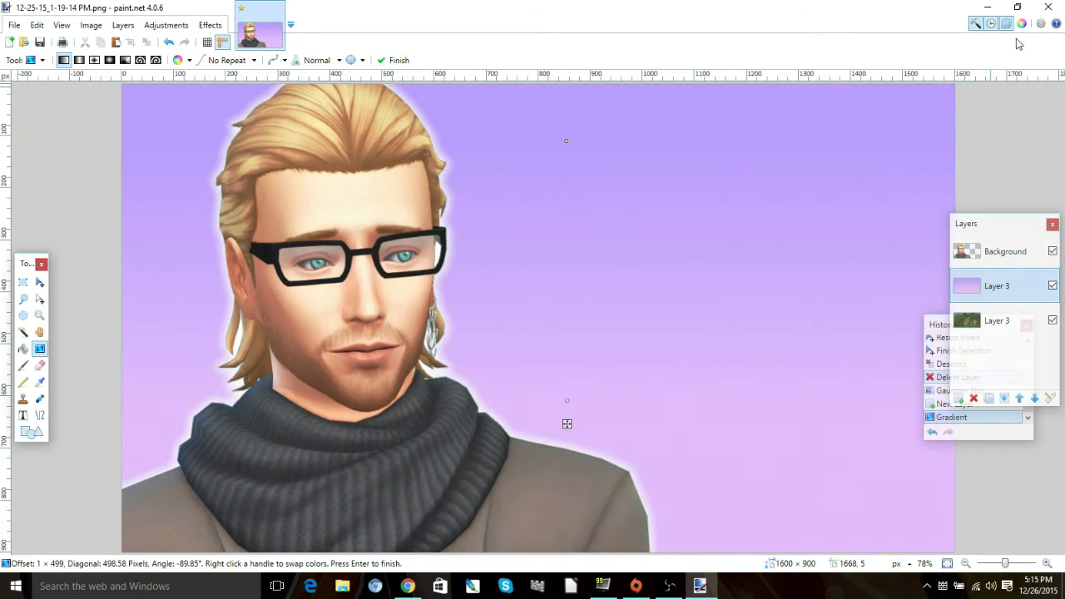
Step: Change the gradient's secondary color from the color wheel to light blue
{"action": "left_click", "coordinate": [1022, 23]}
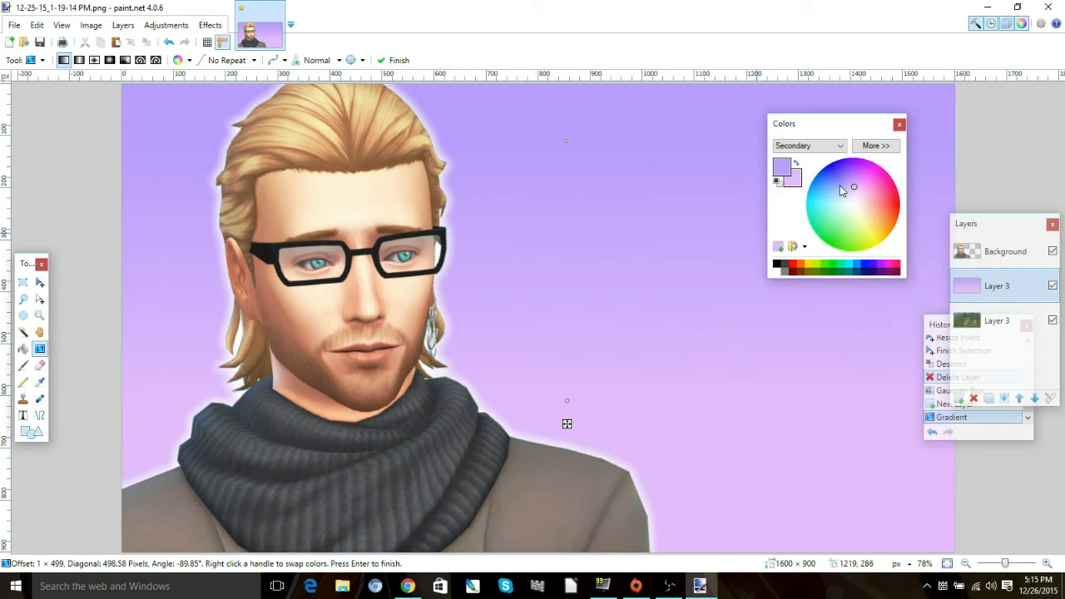
{"action": "left_click", "coordinate": [840, 188]}
{"action": "left_click", "coordinate": [900, 125]}
{"action": "left_click", "coordinate": [1050, 399]}
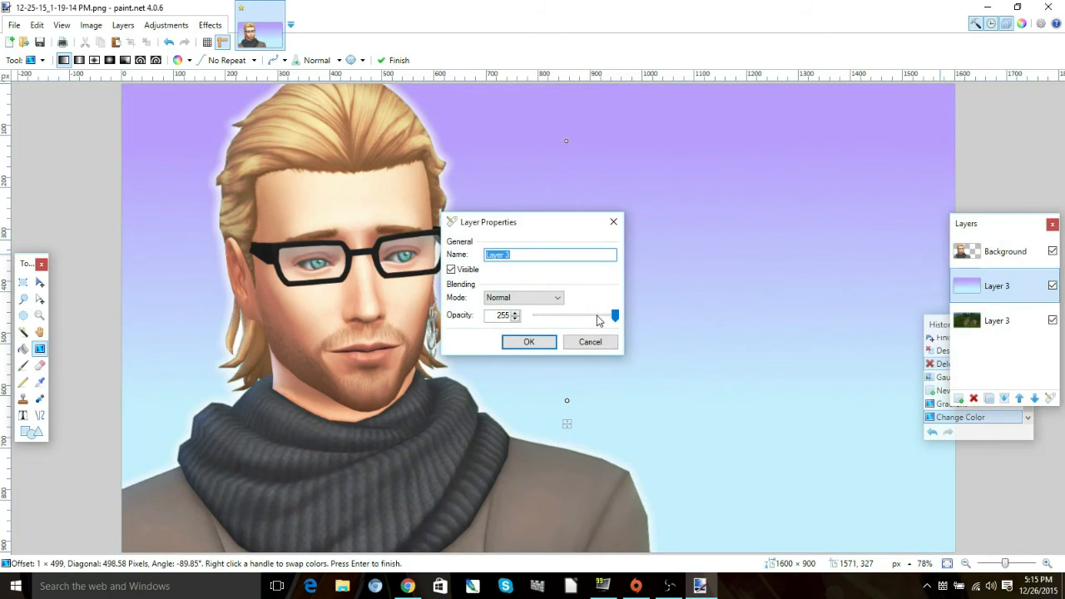
{"action": "left_click_drag", "start_coordinate": [614, 316], "coordinate": [555, 316]}
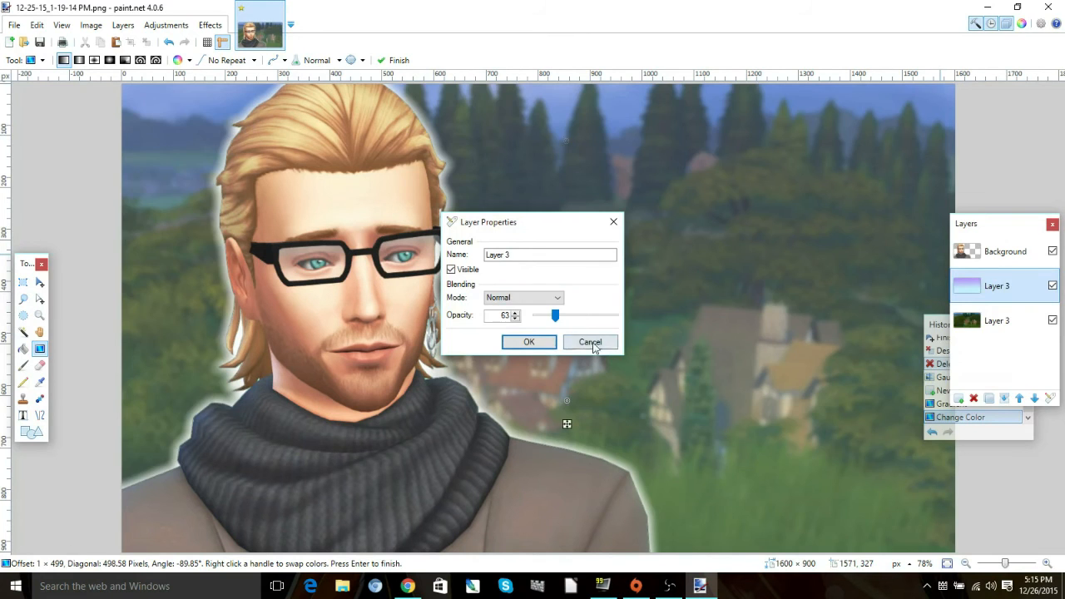
{"action": "left_click", "coordinate": [590, 342]}
Step: Make both gradient colors semi-transparent, with the light blue at alpha 116, and delete the forest village layer
{"action": "key", "text": "F8"}
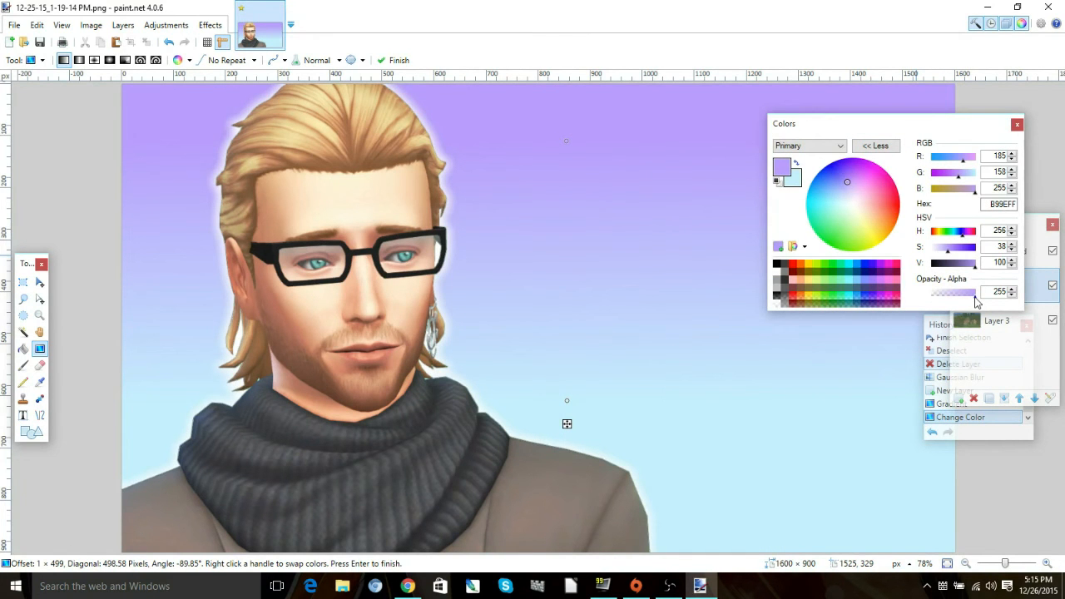
{"action": "left_click_drag", "start_coordinate": [975, 298], "coordinate": [951, 297]}
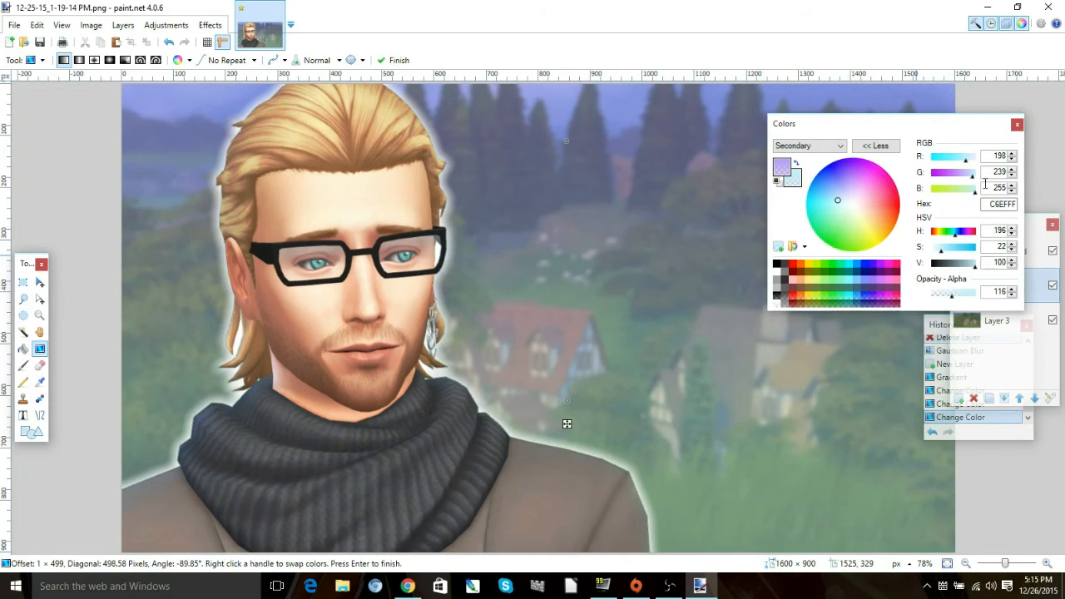
{"action": "left_click", "coordinate": [1016, 125]}
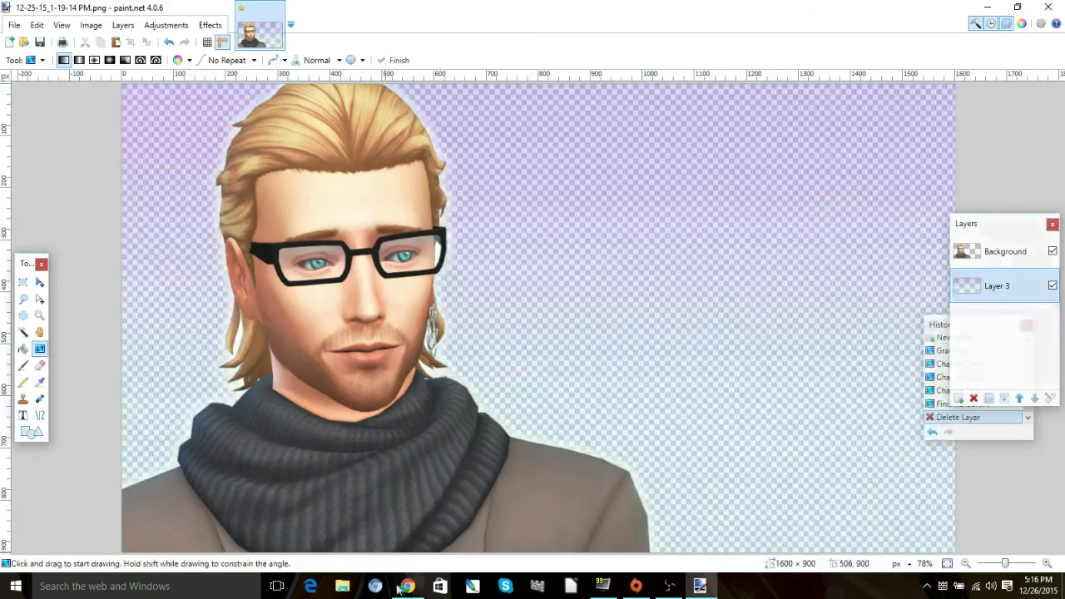
Step: Switch to Chrome and browse the Windenburg image results for another background picture
{"action": "left_click", "coordinate": [408, 588]}
{"action": "scroll", "coordinate": [557, 237], "scroll_direction": "up", "scroll_amount": 3}
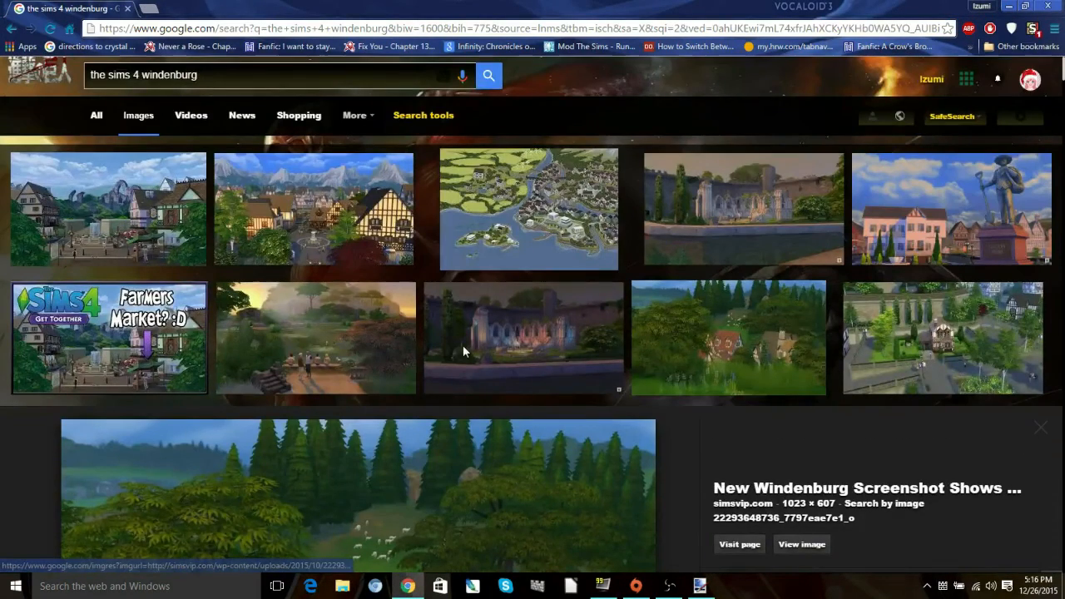
{"action": "scroll", "coordinate": [463, 348], "scroll_direction": "down", "scroll_amount": 10}
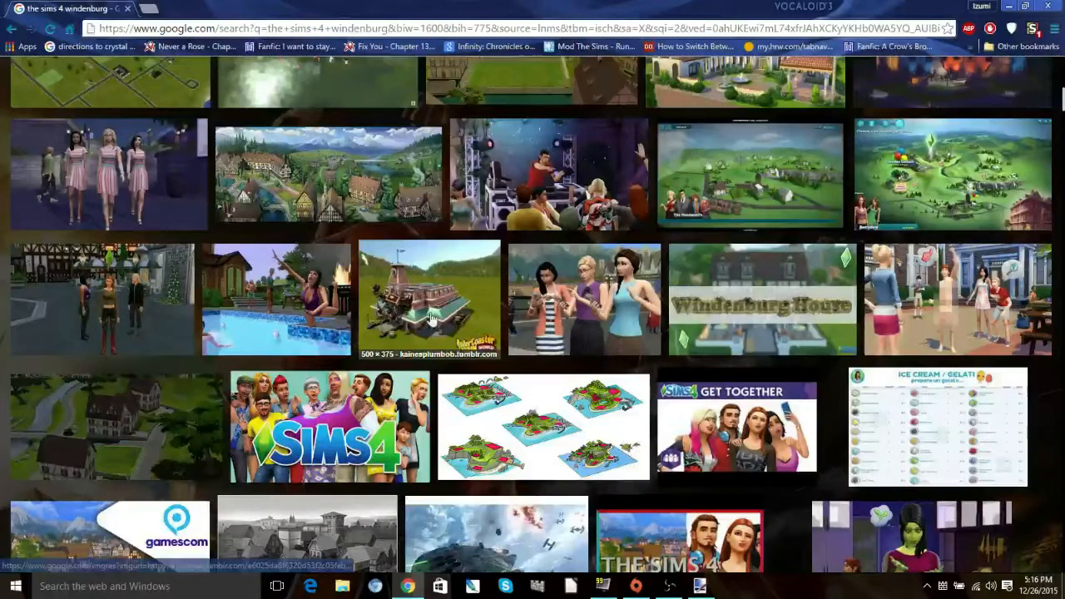
{"action": "scroll", "coordinate": [287, 291], "scroll_direction": "down", "scroll_amount": 2}
{"action": "scroll", "coordinate": [287, 291], "scroll_direction": "down", "scroll_amount": 5}
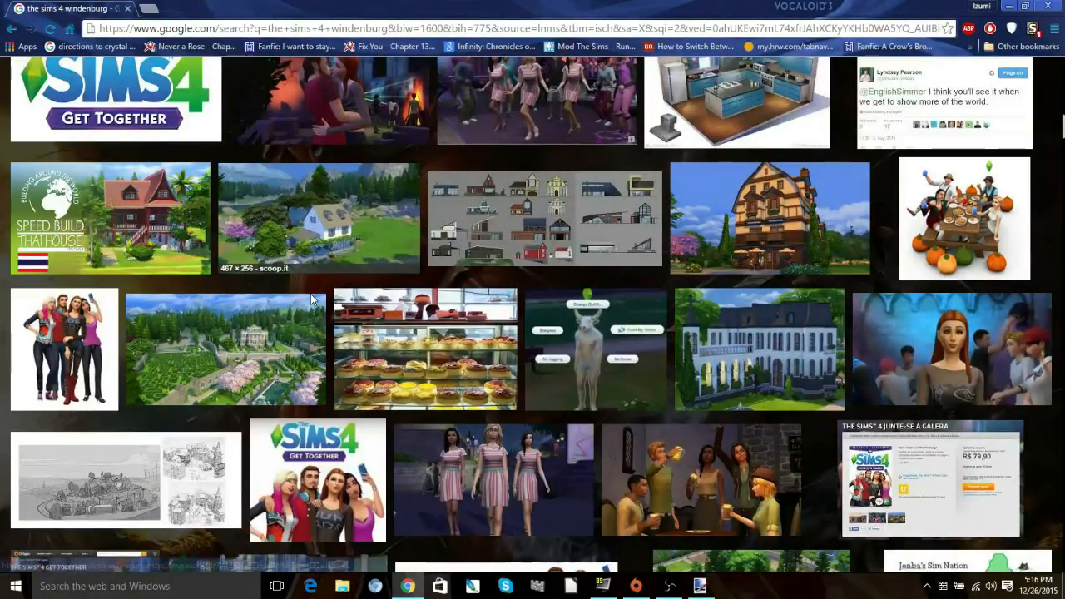
{"action": "key", "text": "Home"}
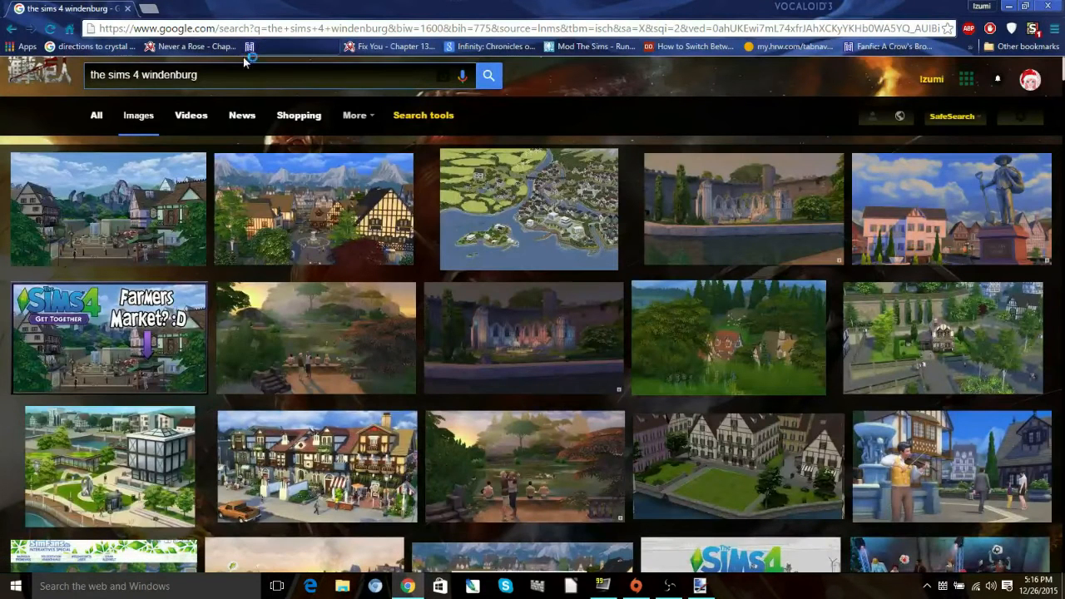
Step: Search Google for "the sims 4 willow creek" and show the image results
{"action": "left_click", "coordinate": [250, 51]}
{"action": "left_click", "coordinate": [12, 32]}
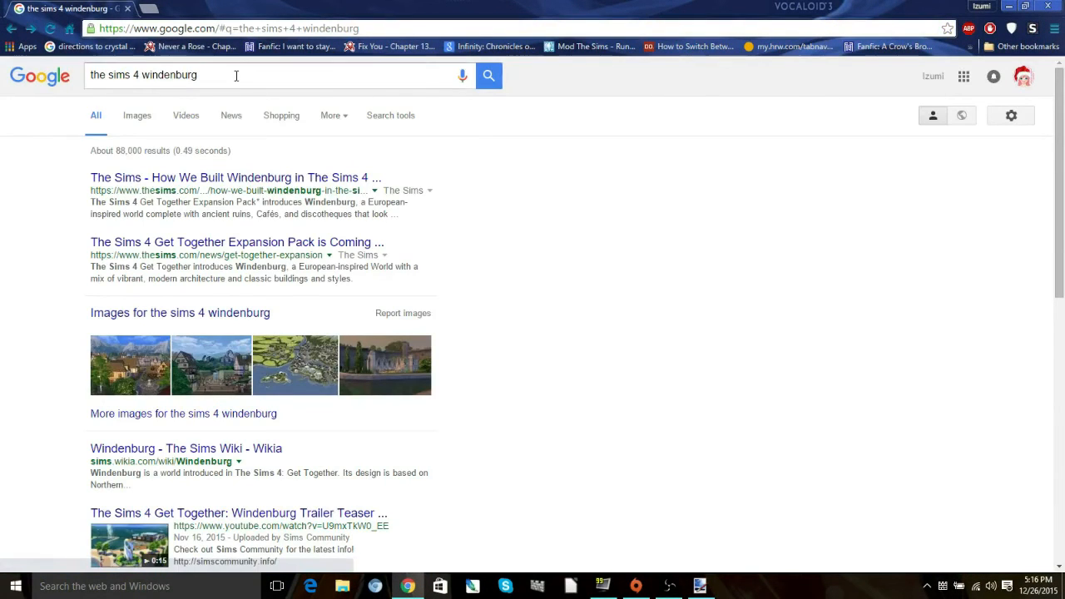
{"action": "left_click", "coordinate": [236, 76]}
{"action": "key", "text": "BackSpace"}
{"action": "key", "text": "BackSpace"}
{"action": "key", "text": "BackSpace"}
{"action": "key", "text": "BackSpace"}
{"action": "key", "text": "BackSpace"}
{"action": "key", "text": "BackSpace"}
{"action": "key", "text": "BackSpace"}
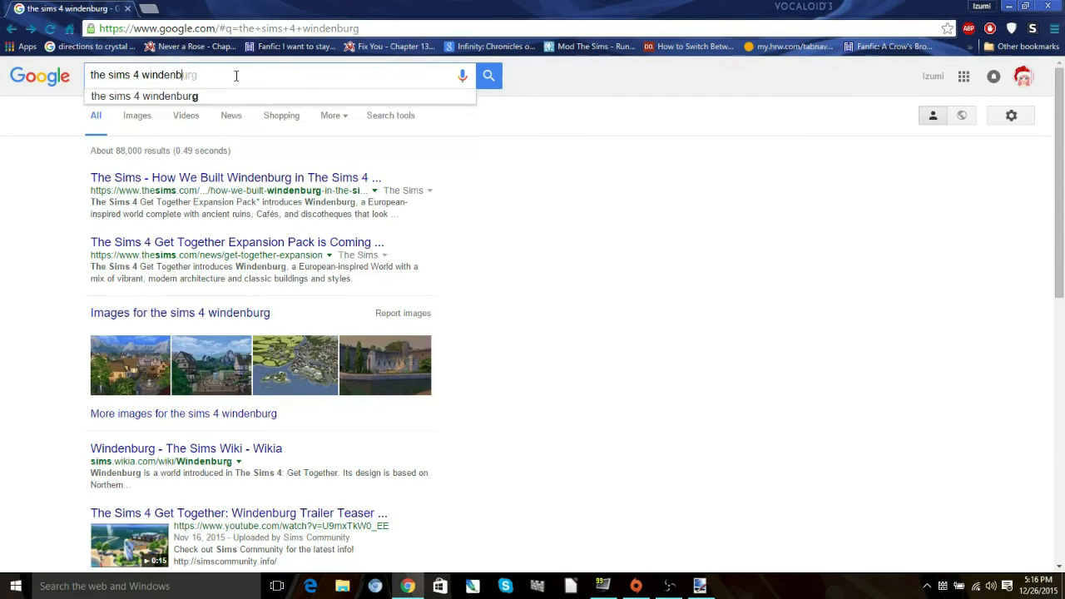
{"action": "type", "text": "llow cre"}
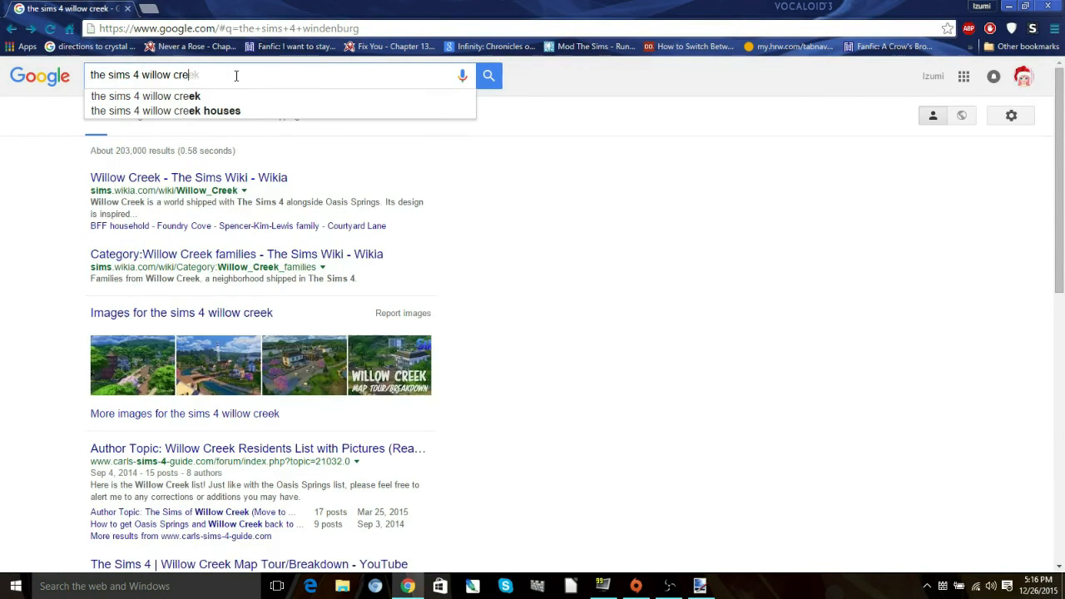
{"action": "type", "text": "ek"}
{"action": "key", "text": "Return"}
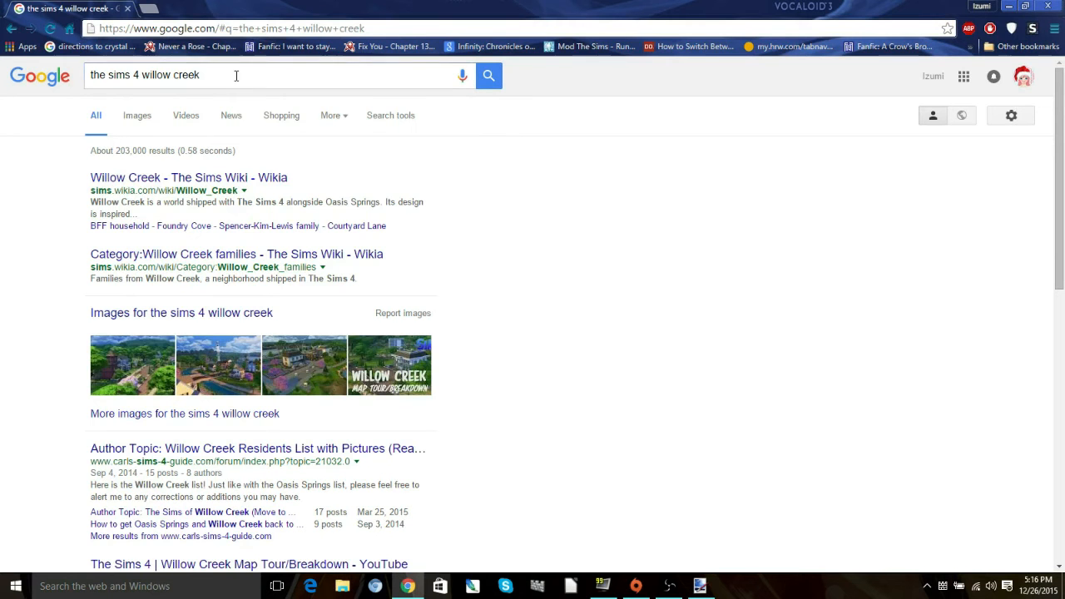
{"action": "left_click", "coordinate": [148, 116]}
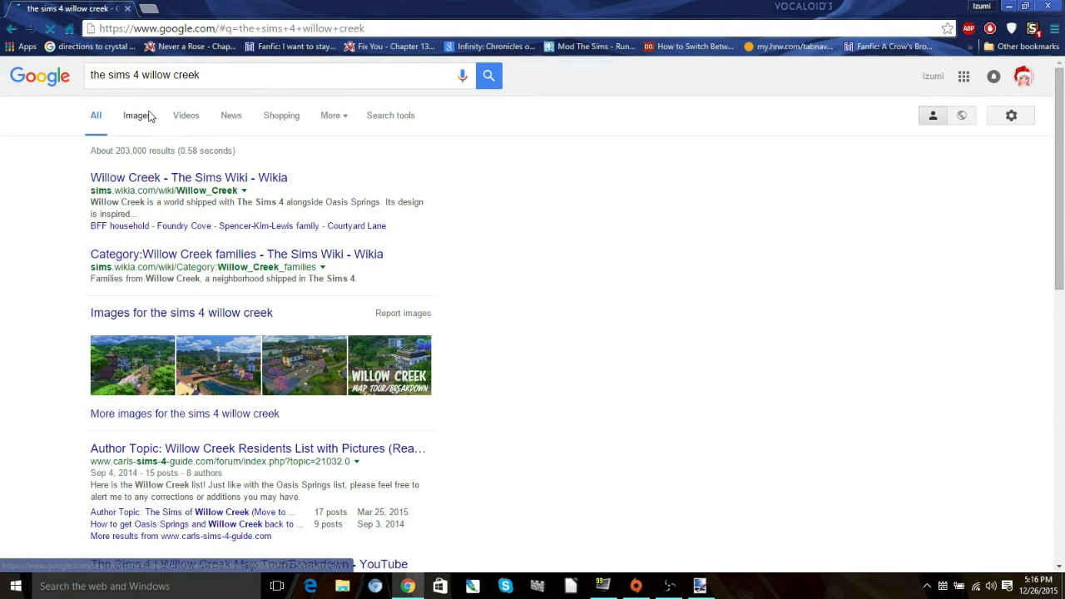
Step: Preview the Willow Creek river picture from simsnetwork.com in the image results and copy it
{"action": "scroll", "coordinate": [586, 181], "scroll_direction": "down", "scroll_amount": 2}
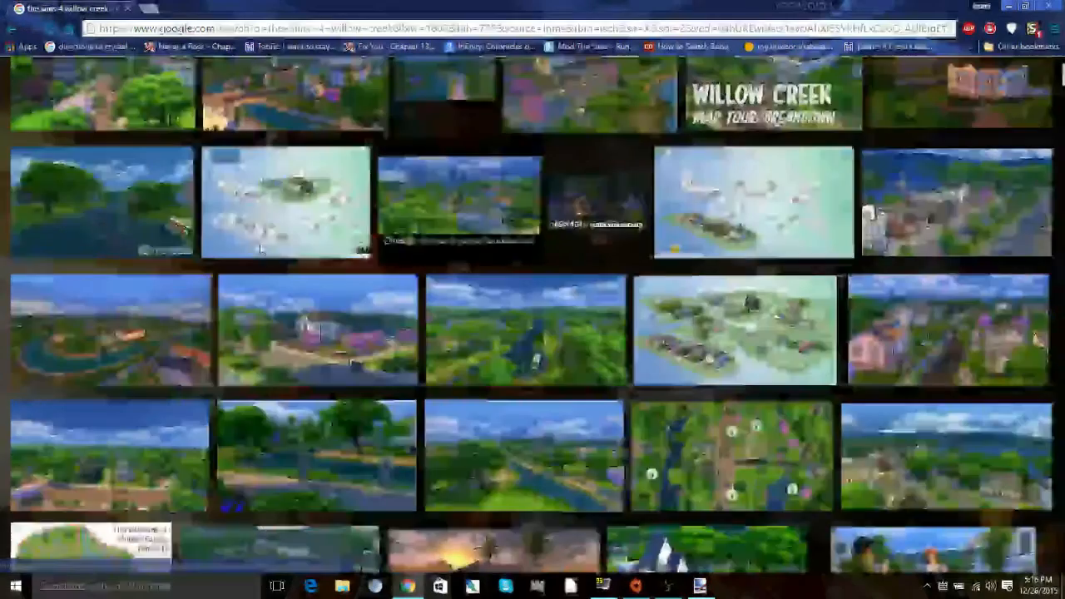
{"action": "left_click", "coordinate": [525, 330]}
{"action": "right_click", "coordinate": [336, 341]}
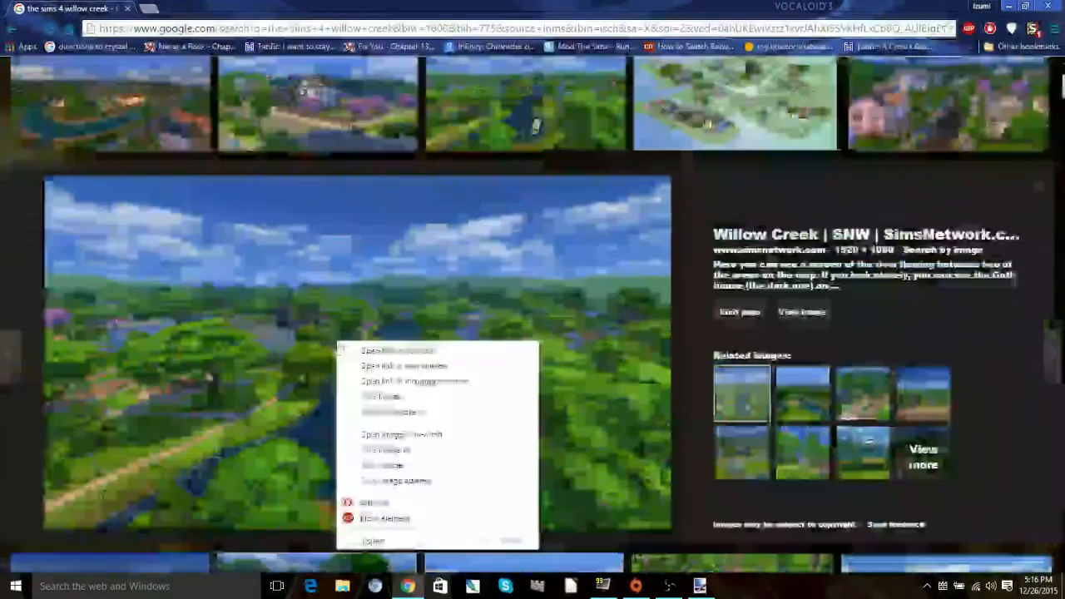
{"action": "left_click", "coordinate": [407, 466]}
Step: Return to paint.net, paste the Willow Creek picture into a new layer beneath the gradient, keeping the canvas size, and deselect
{"action": "key", "text": "alt+Tab"}
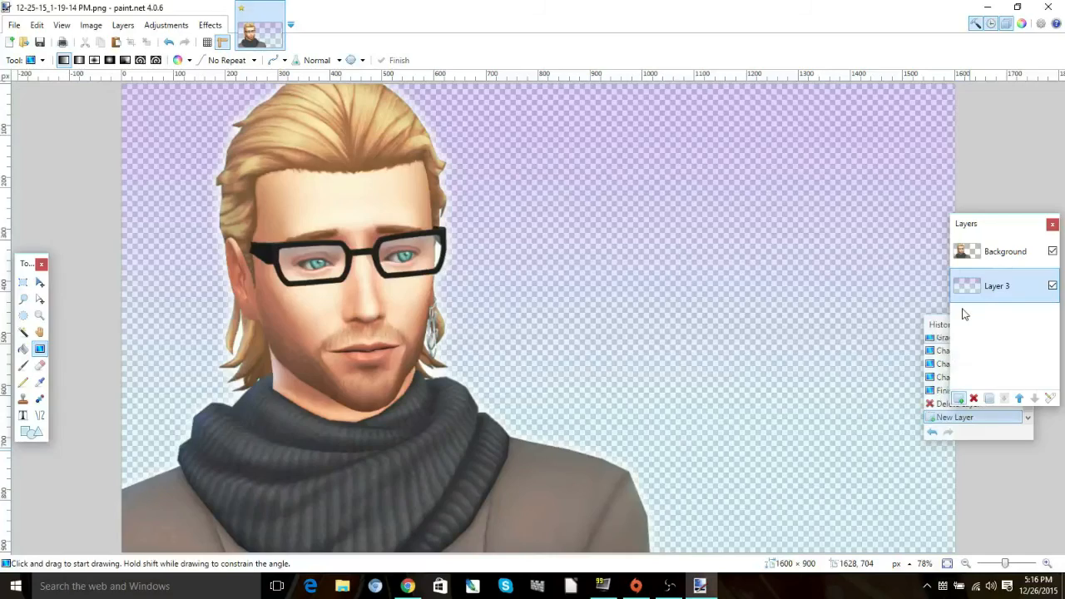
{"action": "key", "text": "ctrl+shift+v"}
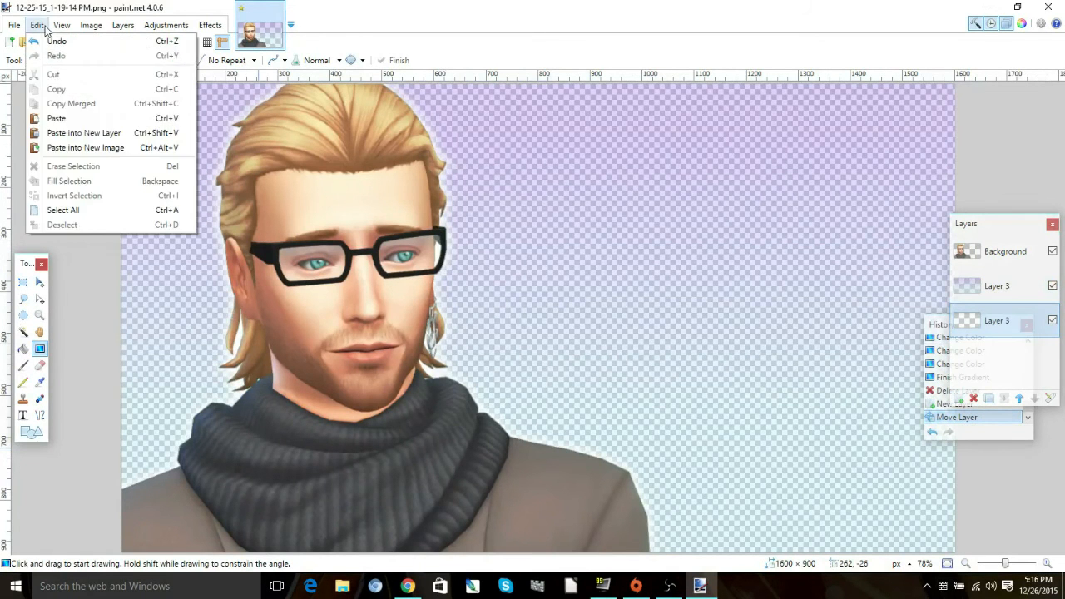
{"action": "left_click", "coordinate": [539, 381]}
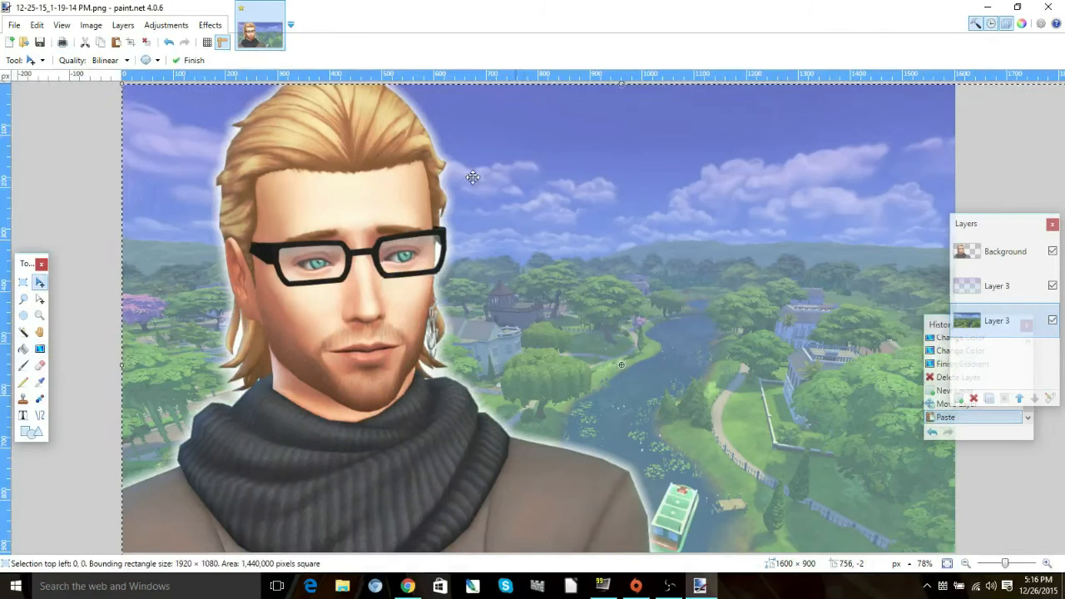
{"action": "key", "text": "ctrl+d"}
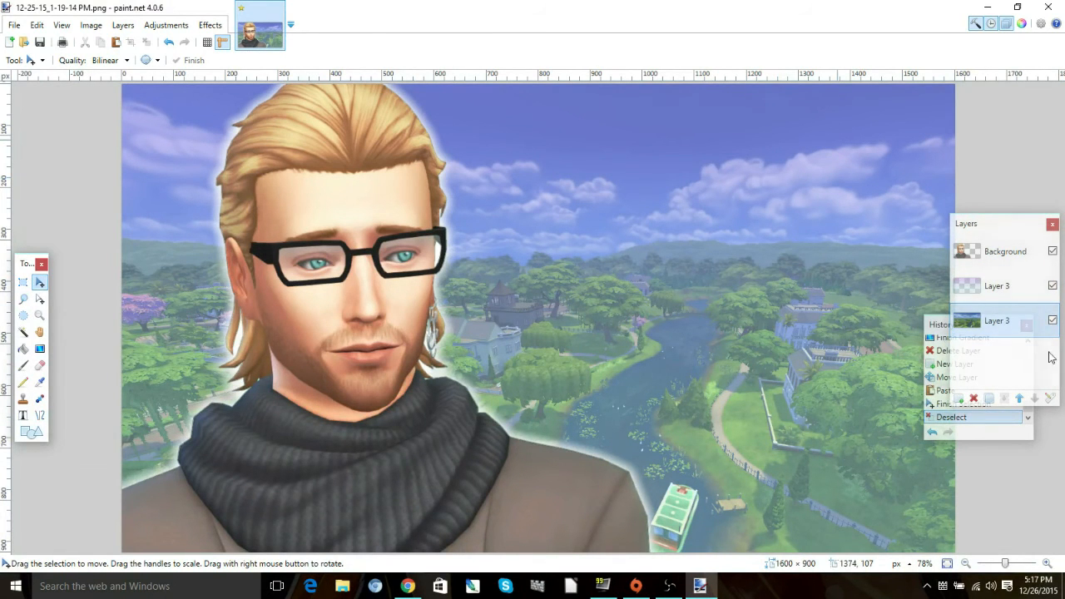
Step: Add a new empty layer above the character's Background layer
{"action": "left_click", "coordinate": [1005, 253]}
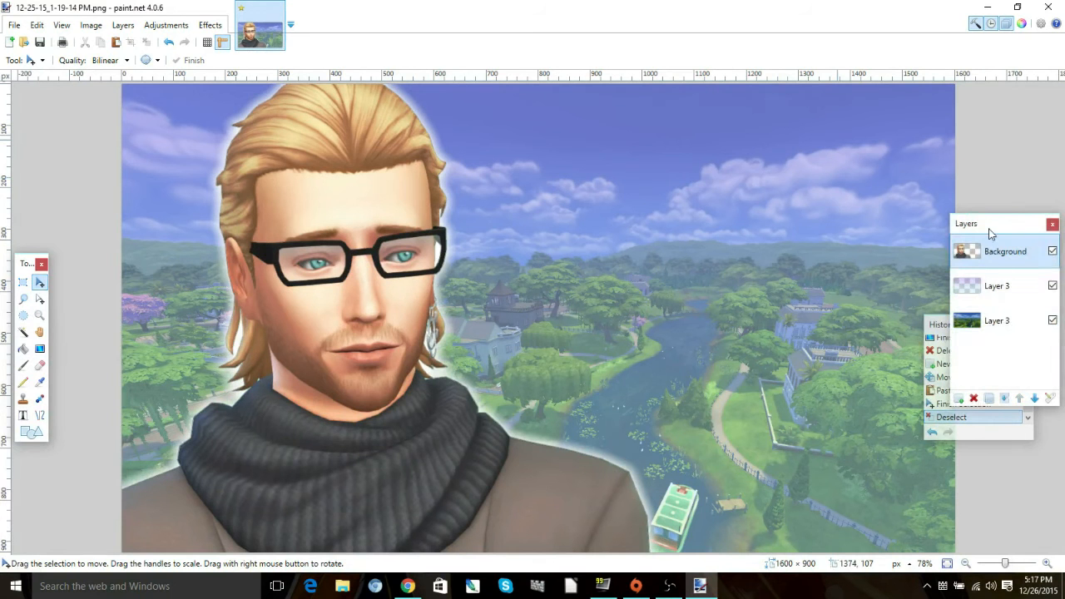
{"action": "left_click", "coordinate": [959, 399]}
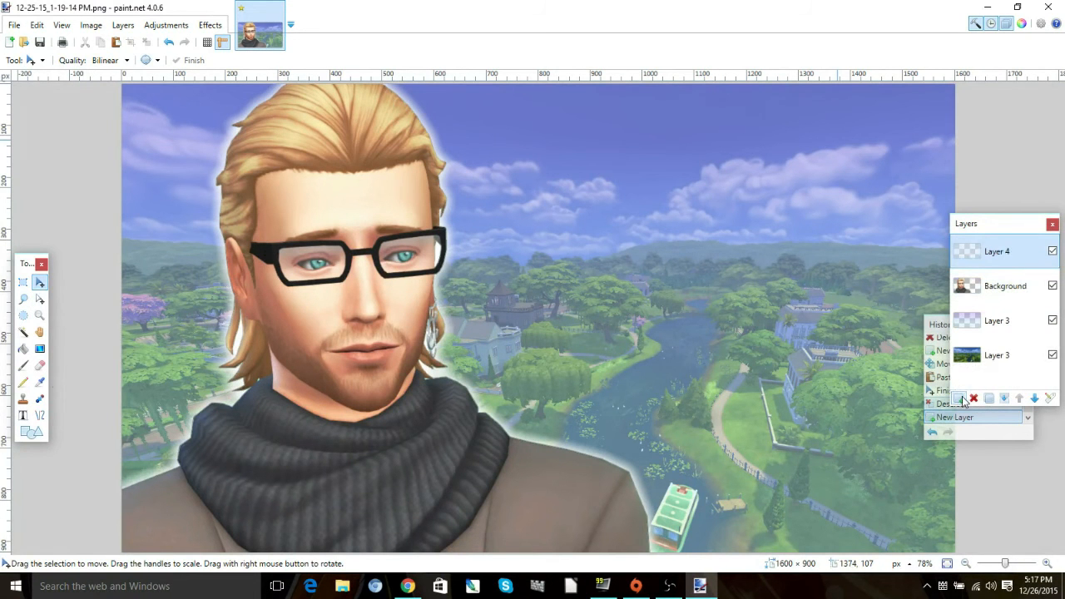
Step: Set up the Shapes tool for a rectangle with brush width 10 and a fully opaque white primary color
{"action": "left_click", "coordinate": [32, 436]}
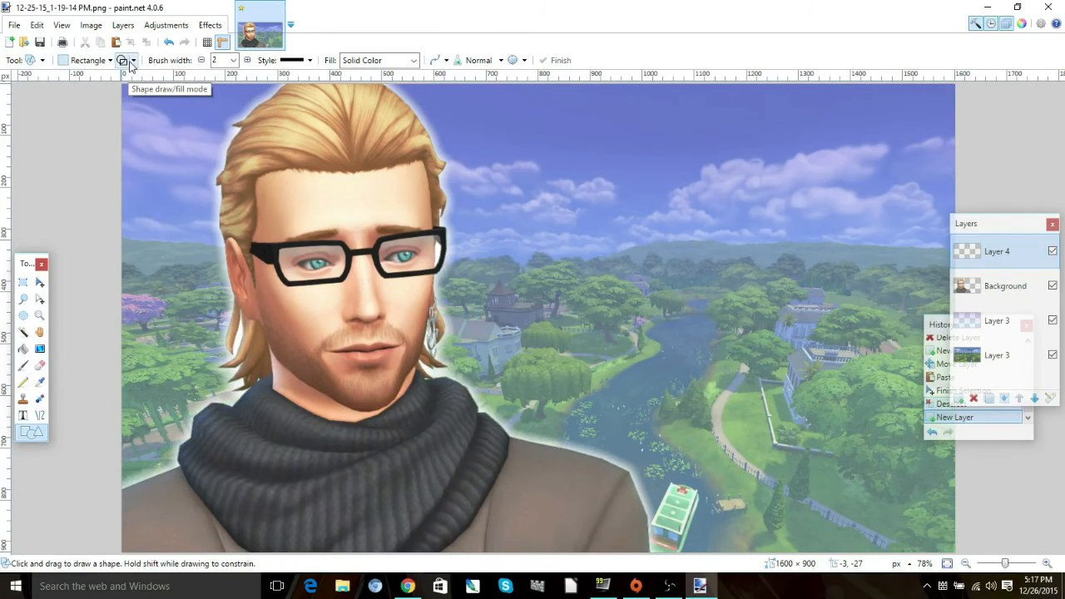
{"action": "left_click", "coordinate": [234, 60]}
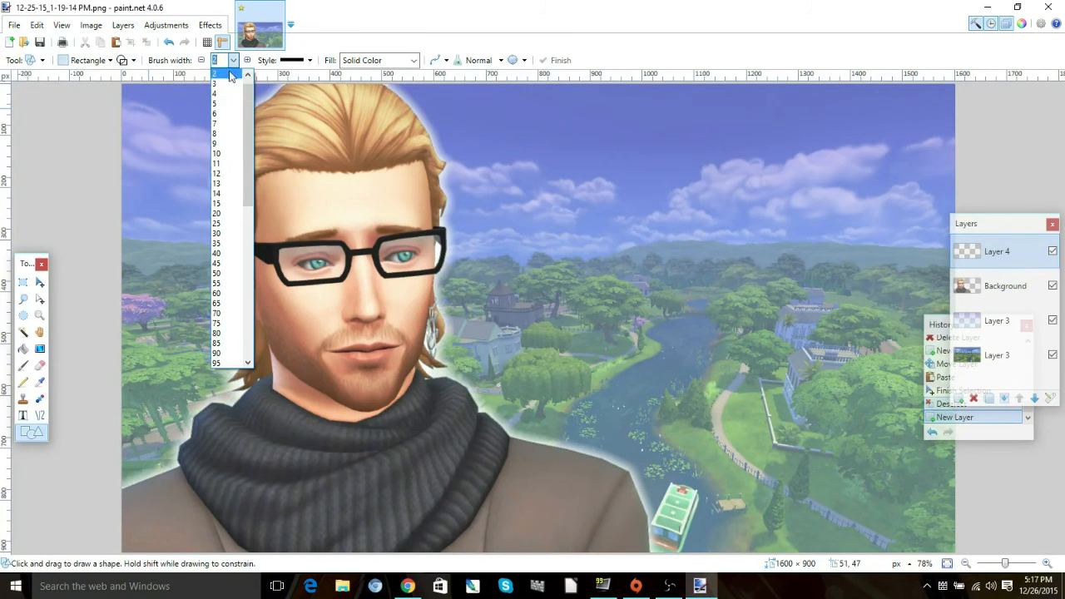
{"action": "left_click", "coordinate": [223, 154]}
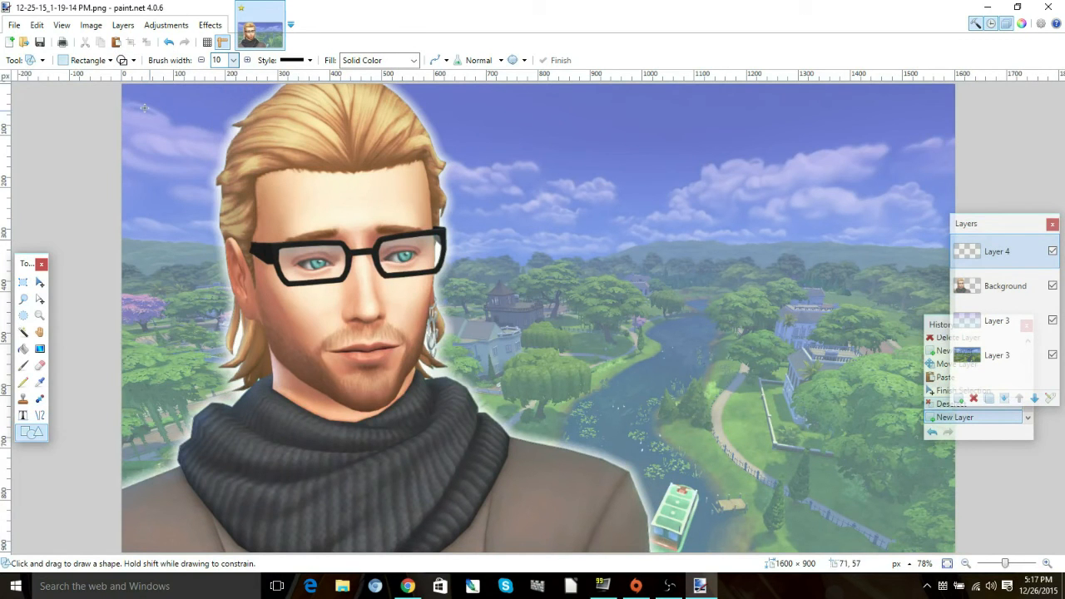
{"action": "left_click", "coordinate": [1022, 27]}
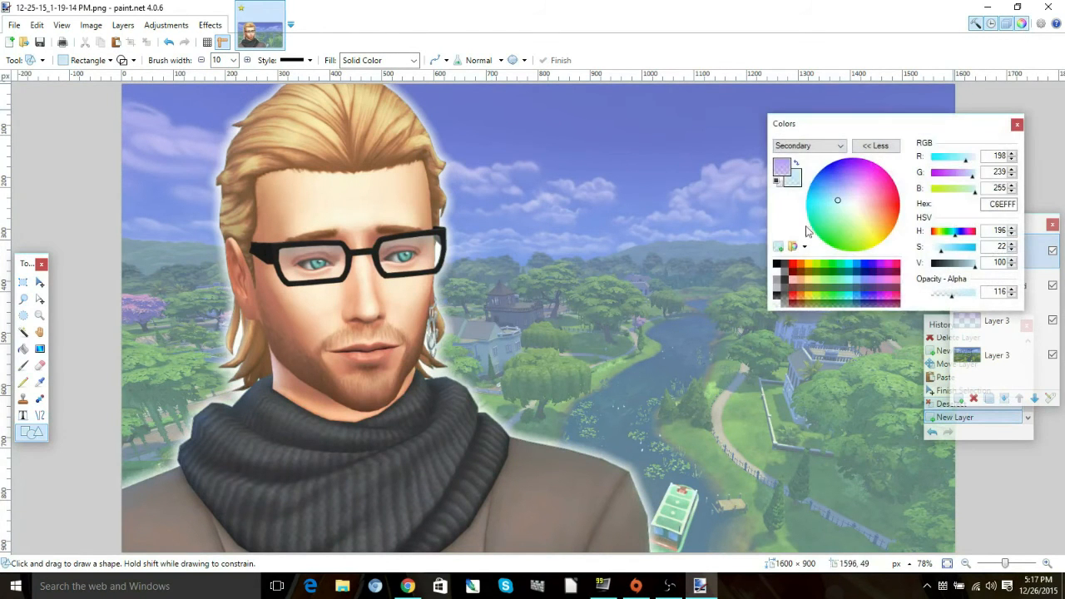
{"action": "left_click", "coordinate": [876, 277]}
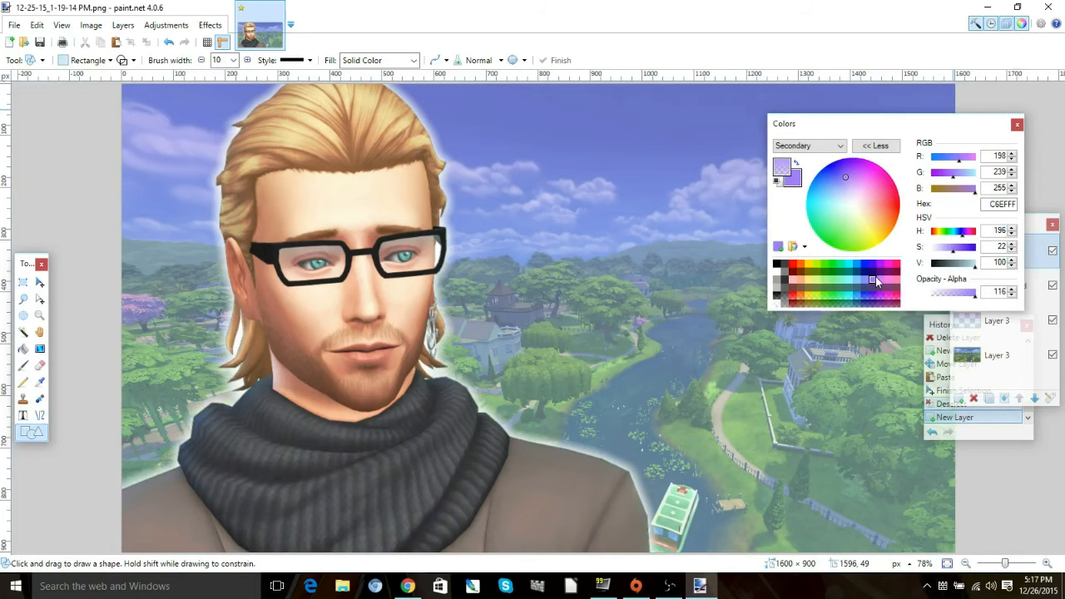
{"action": "left_click", "coordinate": [783, 168]}
{"action": "left_click", "coordinate": [777, 271]}
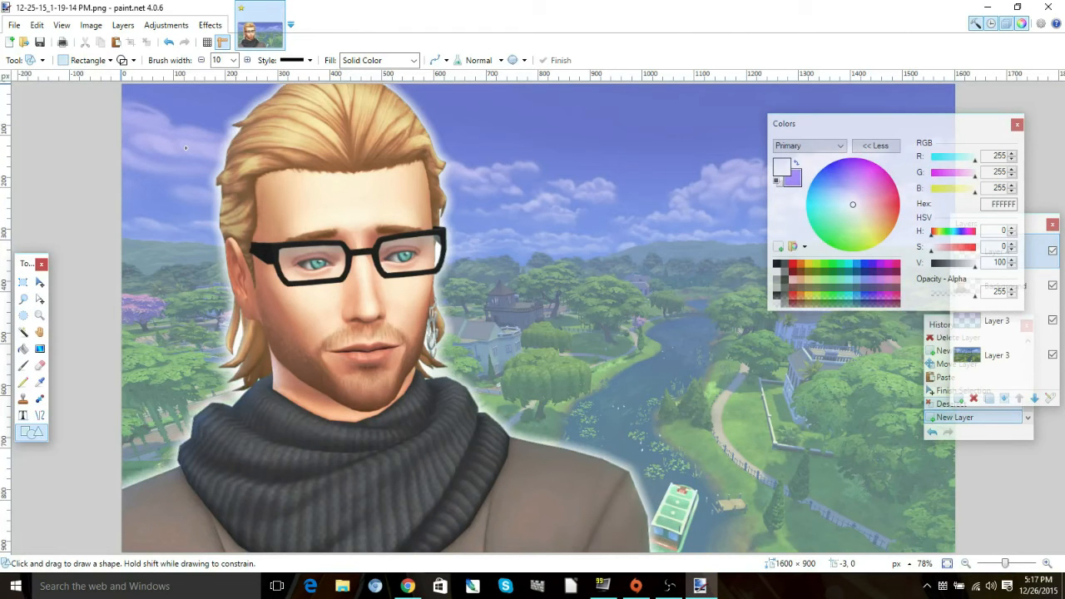
Step: Draw a white rectangular frame with brush width 15 just inside the canvas edges and move Layer 4 beneath the Background layer
{"action": "left_click_drag", "start_coordinate": [121, 83], "coordinate": [955, 552]}
{"action": "left_click", "coordinate": [234, 60]}
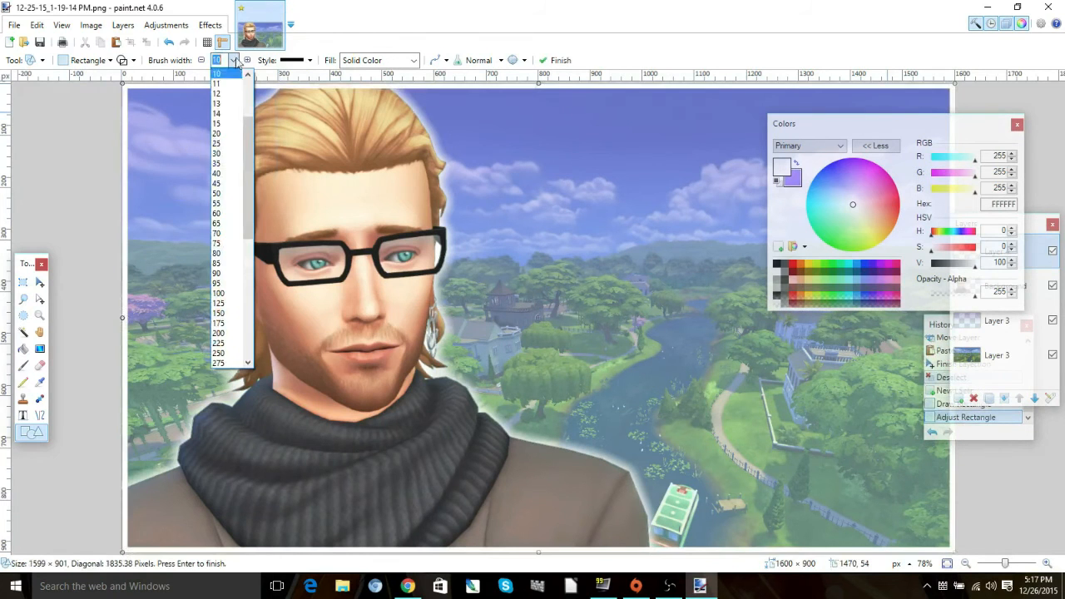
{"action": "left_click", "coordinate": [222, 126]}
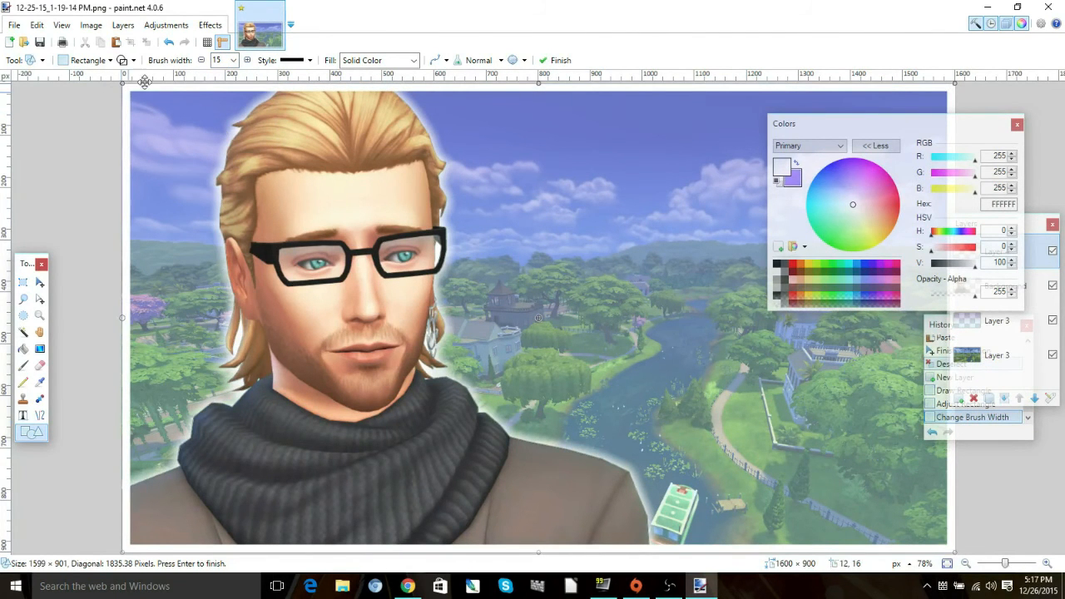
{"action": "left_click_drag", "start_coordinate": [953, 89], "coordinate": [936, 106]}
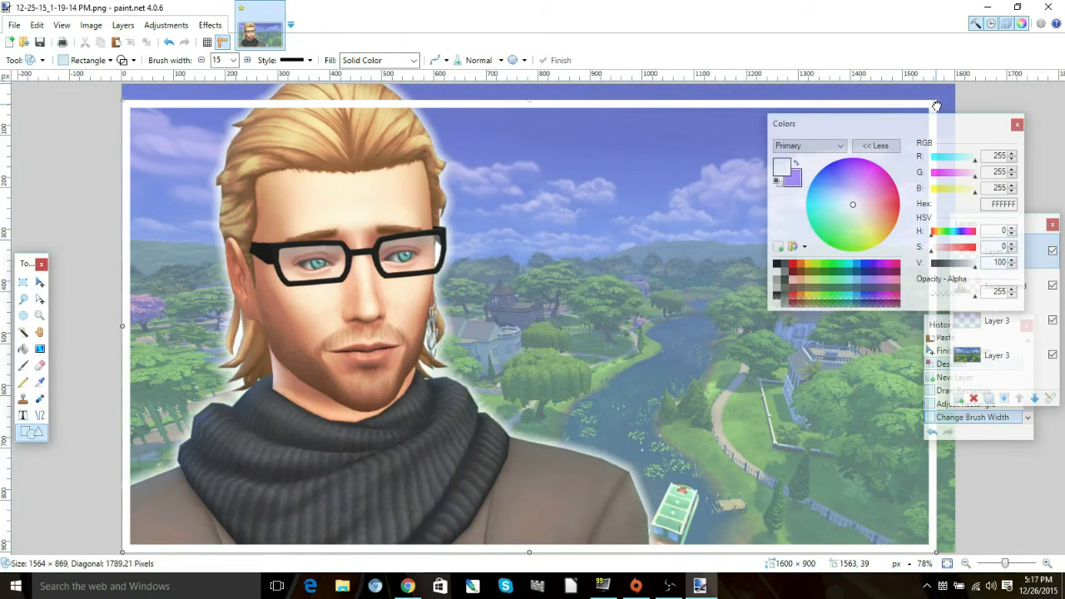
{"action": "left_click_drag", "start_coordinate": [124, 550], "coordinate": [135, 545]}
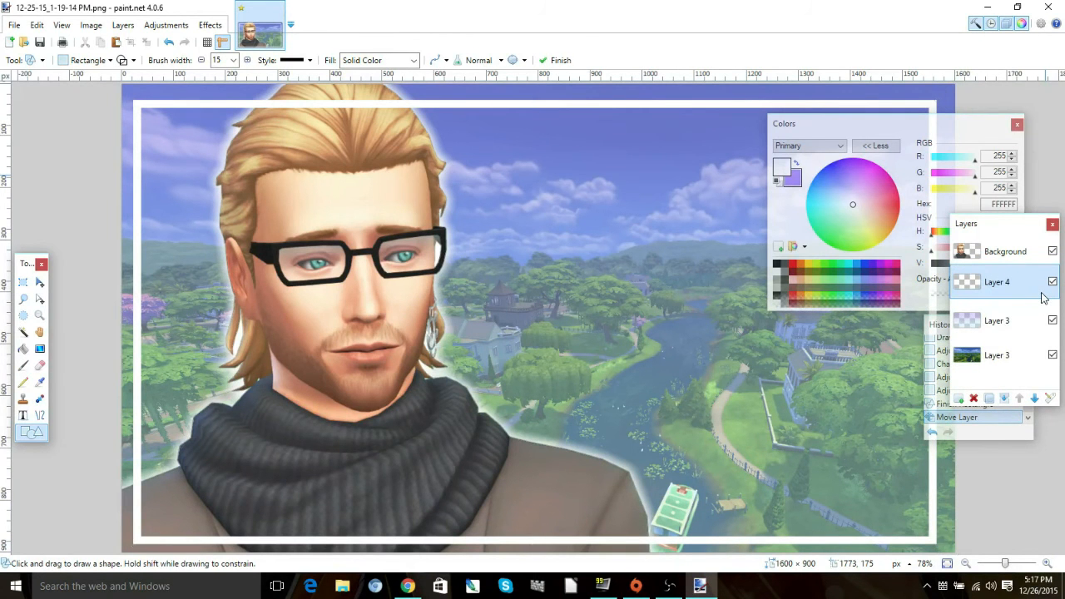
{"action": "left_click_drag", "start_coordinate": [1042, 293], "coordinate": [1041, 292]}
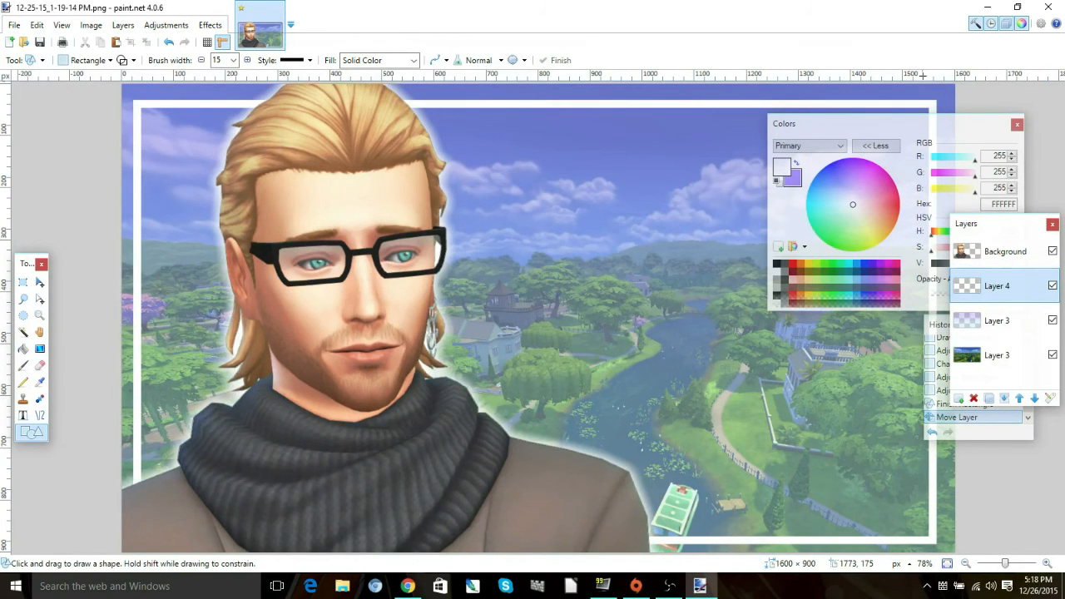
Step: Select all of Layer 4, stretch the selection to about 1610 × 908 px to even out the frame's margins, and deselect
{"action": "key", "text": "m"}
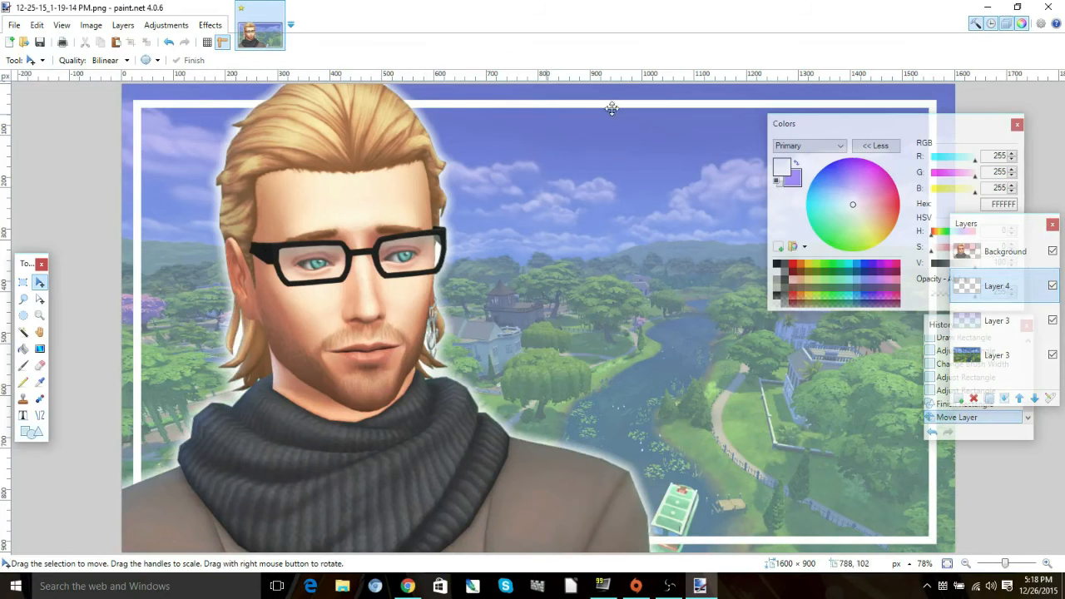
{"action": "left_click_drag", "start_coordinate": [1025, 232], "coordinate": [1008, 155]}
{"action": "key", "text": "ctrl+a"}
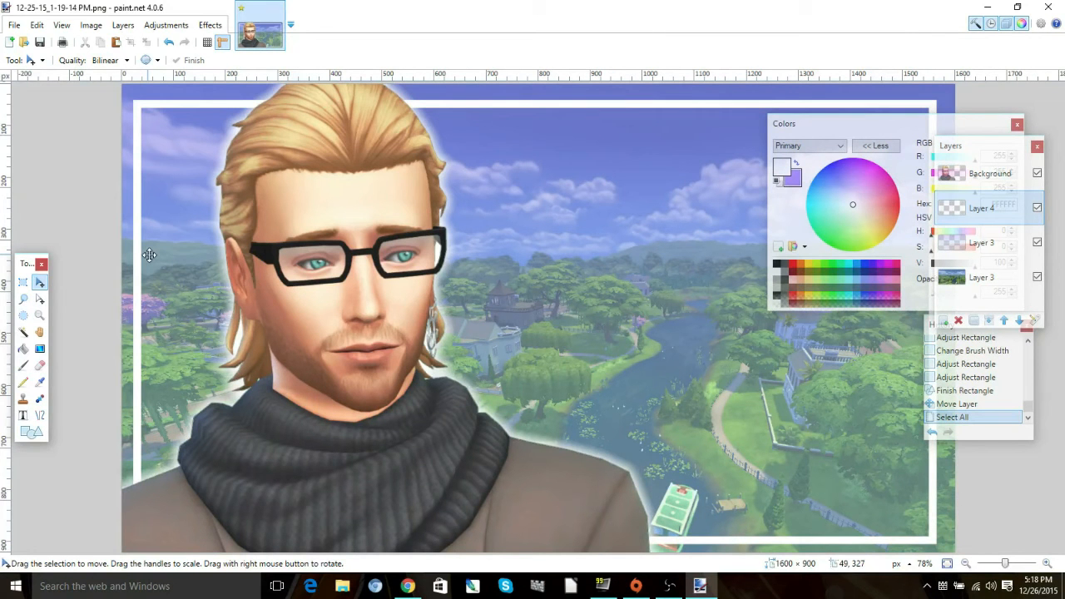
{"action": "left_click_drag", "start_coordinate": [955, 84], "coordinate": [963, 80]}
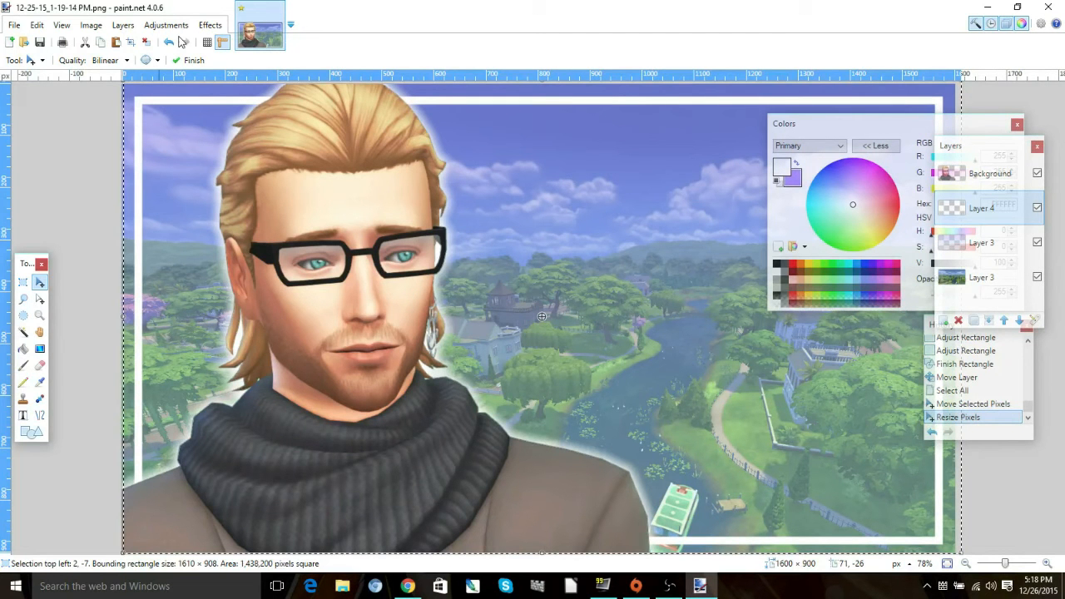
{"action": "key", "text": "ctrl+d"}
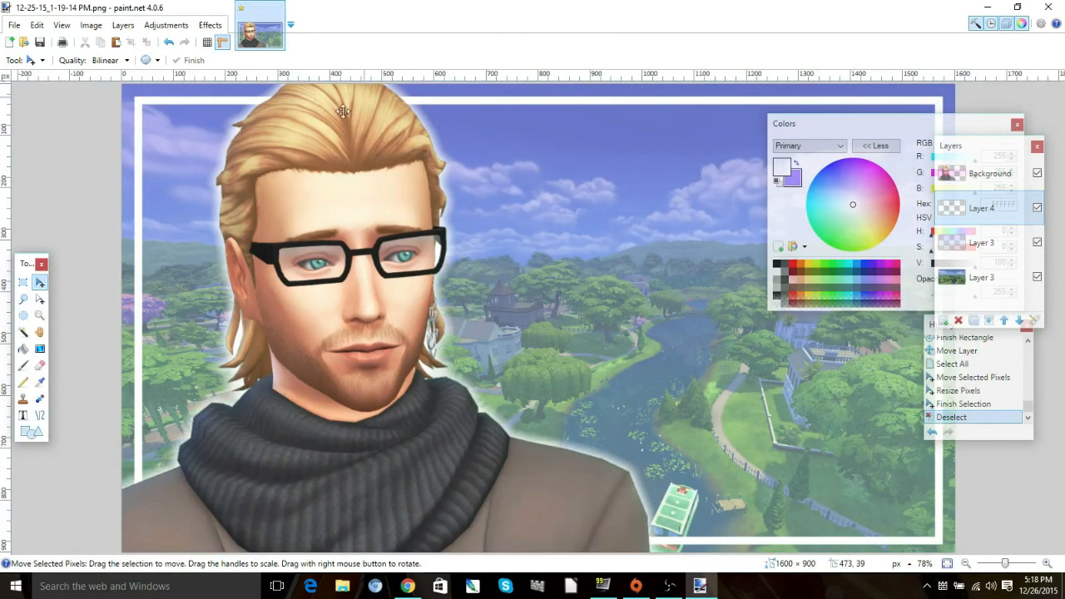
Step: Turn on the pixel grid and examine it at 3200% zoom, switching its display off and on again
{"action": "left_click", "coordinate": [221, 43]}
{"action": "left_click", "coordinate": [223, 45]}
{"action": "left_click", "coordinate": [1049, 564]}
{"action": "left_click", "coordinate": [1050, 563]}
{"action": "left_click", "coordinate": [1049, 564]}
{"action": "left_click", "coordinate": [1049, 563]}
{"action": "left_click", "coordinate": [1049, 564]}
{"action": "left_click", "coordinate": [1049, 564]}
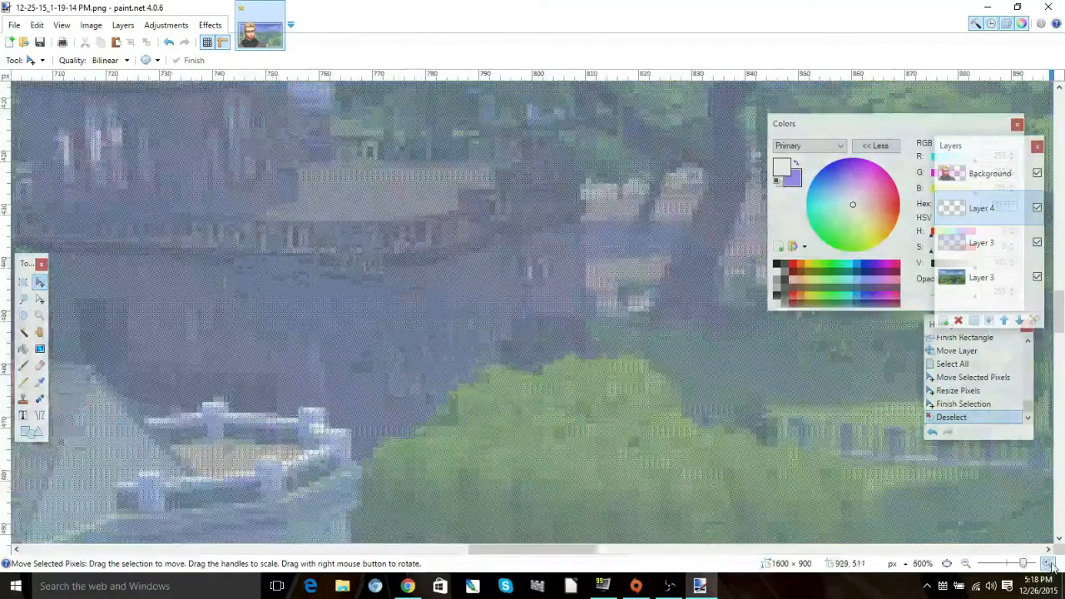
{"action": "left_click", "coordinate": [1050, 563]}
{"action": "left_click", "coordinate": [1050, 563]}
{"action": "left_click", "coordinate": [1050, 563]}
{"action": "left_click", "coordinate": [1050, 564]}
{"action": "left_click", "coordinate": [1050, 563]}
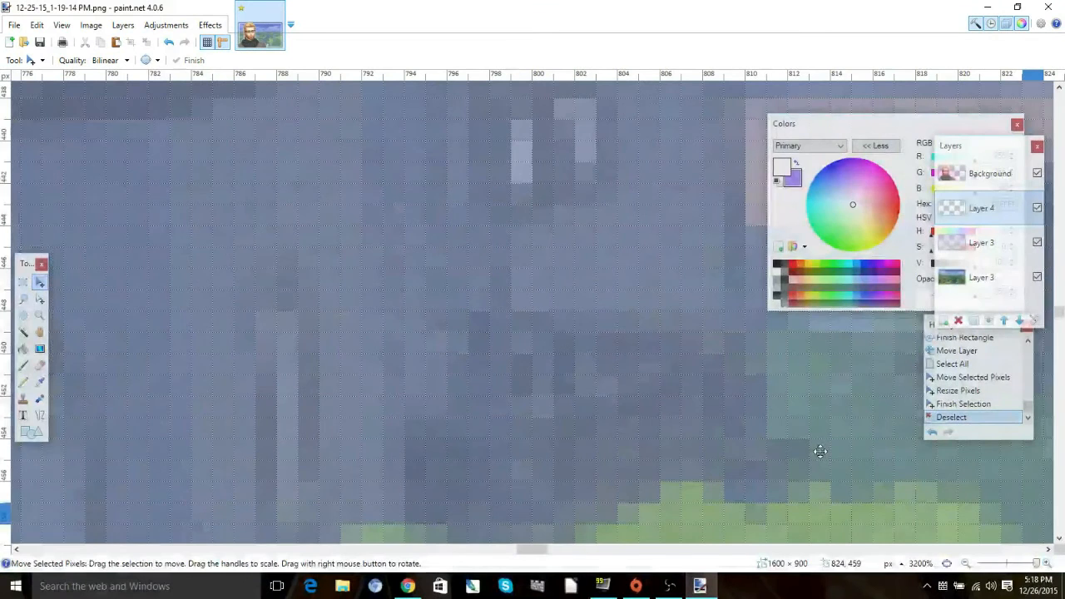
{"action": "left_click", "coordinate": [207, 42]}
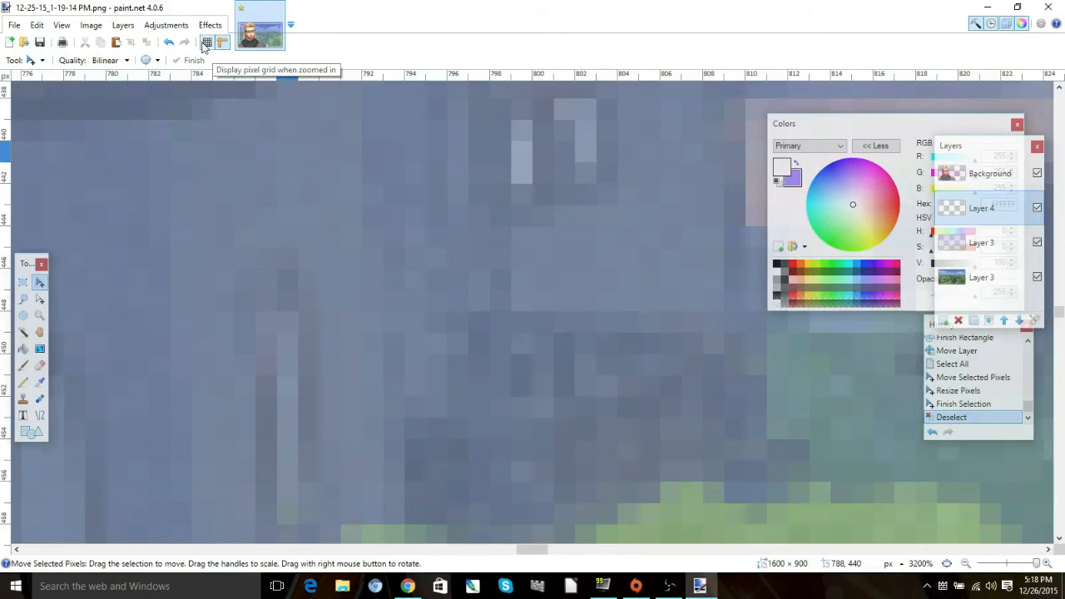
{"action": "left_click", "coordinate": [207, 43]}
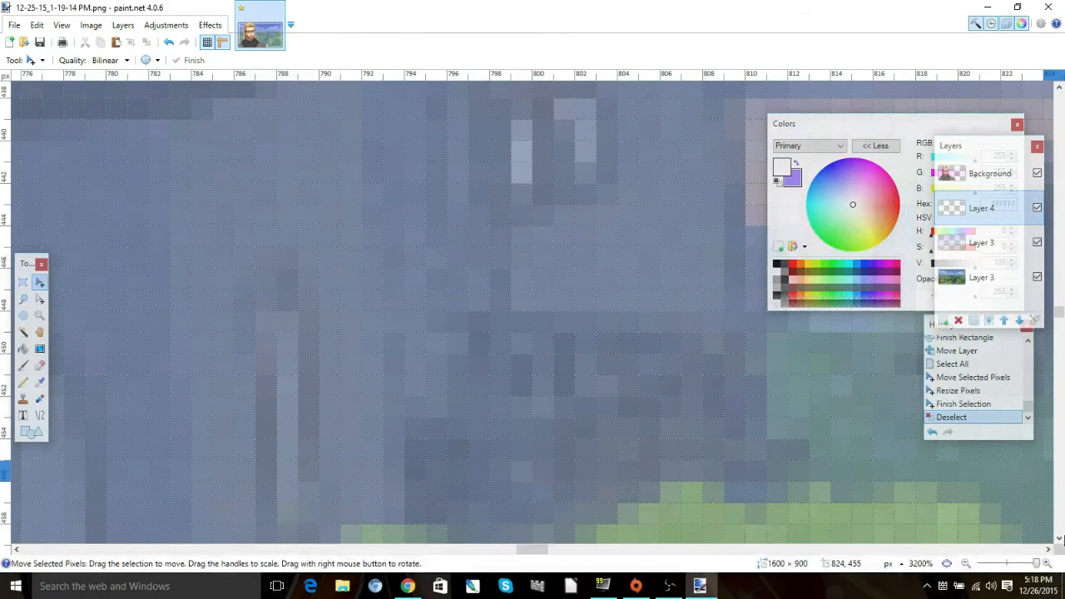
{"action": "left_click", "coordinate": [966, 564]}
{"action": "left_click", "coordinate": [966, 564]}
{"action": "left_click", "coordinate": [966, 564]}
{"action": "left_click", "coordinate": [966, 564]}
{"action": "left_click", "coordinate": [966, 564]}
{"action": "left_click", "coordinate": [966, 564]}
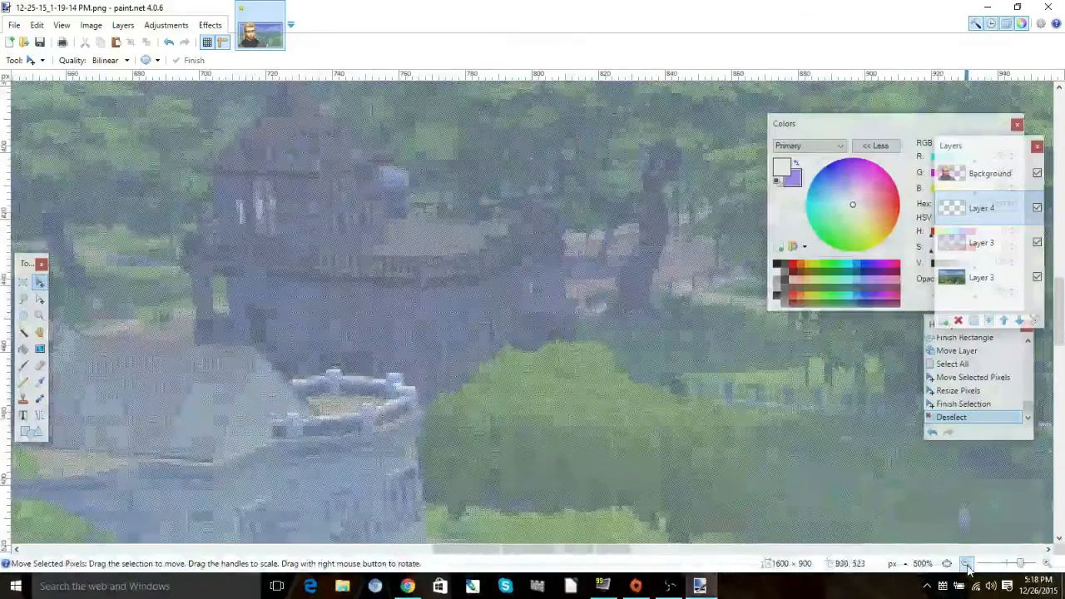
{"action": "left_click", "coordinate": [966, 564]}
{"action": "left_click", "coordinate": [966, 564]}
{"action": "left_click", "coordinate": [966, 564]}
{"action": "left_click", "coordinate": [966, 564]}
{"action": "left_click", "coordinate": [966, 565]}
{"action": "left_click", "coordinate": [966, 565]}
{"action": "left_click", "coordinate": [966, 564]}
{"action": "left_click", "coordinate": [966, 564]}
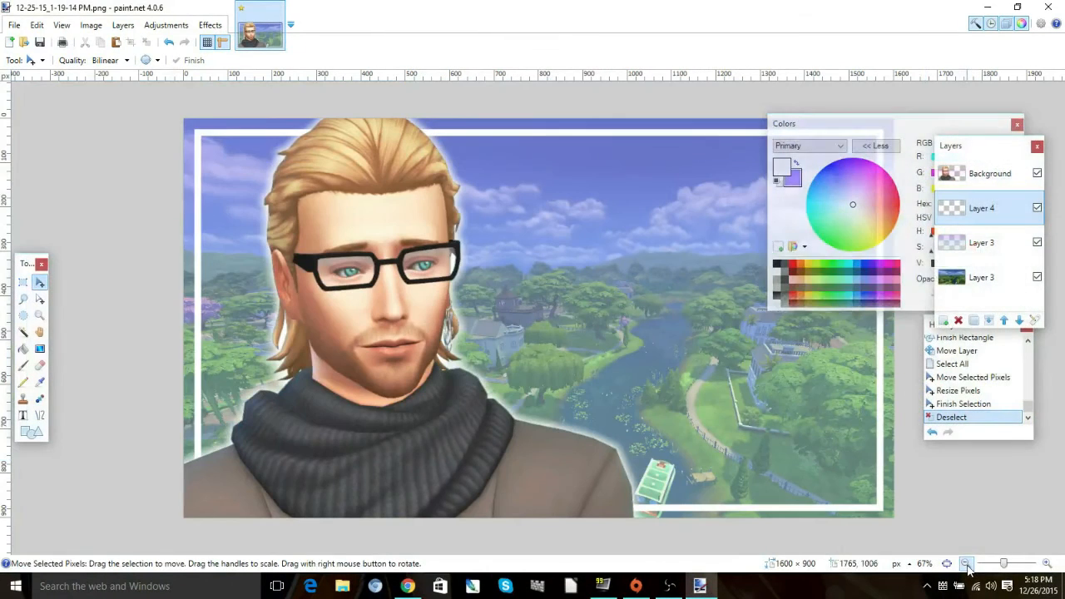
Step: Collapse the Colors window and move it off the canvas, and raise the frame's Layer 4 above the character's Background layer
{"action": "left_click", "coordinate": [875, 146]}
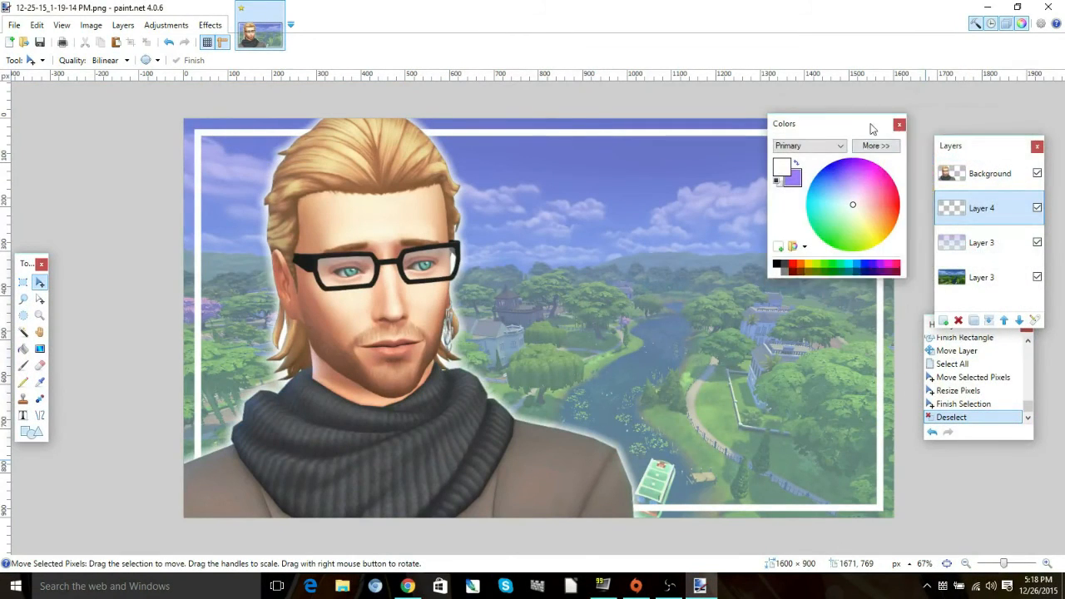
{"action": "left_click_drag", "start_coordinate": [872, 129], "coordinate": [1026, 80]}
{"action": "left_click", "coordinate": [1003, 320]}
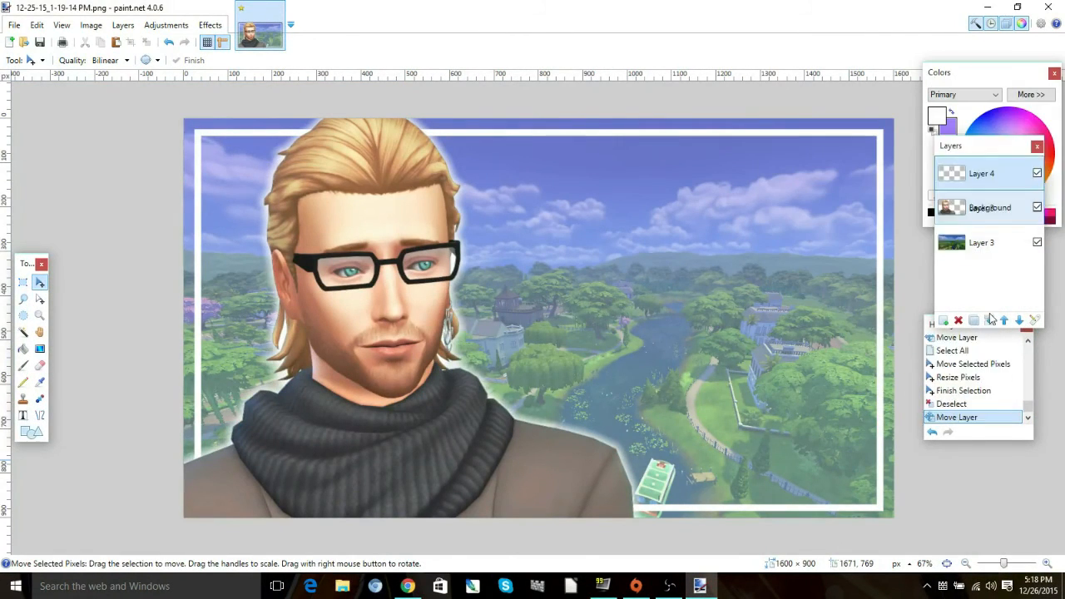
{"action": "left_click", "coordinate": [971, 214]}
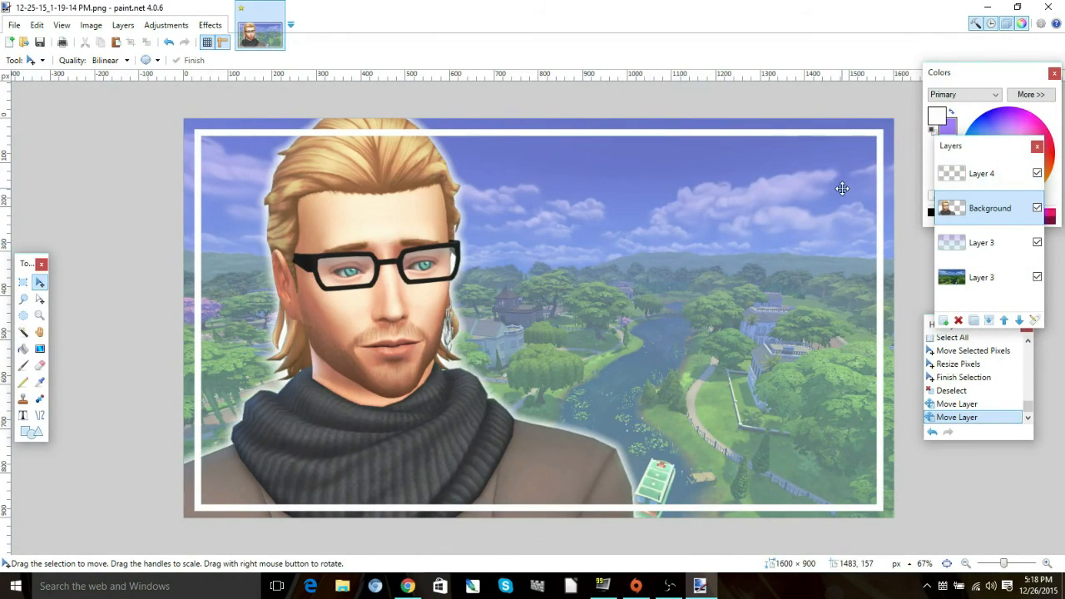
Step: Switch to File Explorer and copy the sparkles_texture PNG from the Sparkles folder in Pictures
{"action": "left_click", "coordinate": [343, 587]}
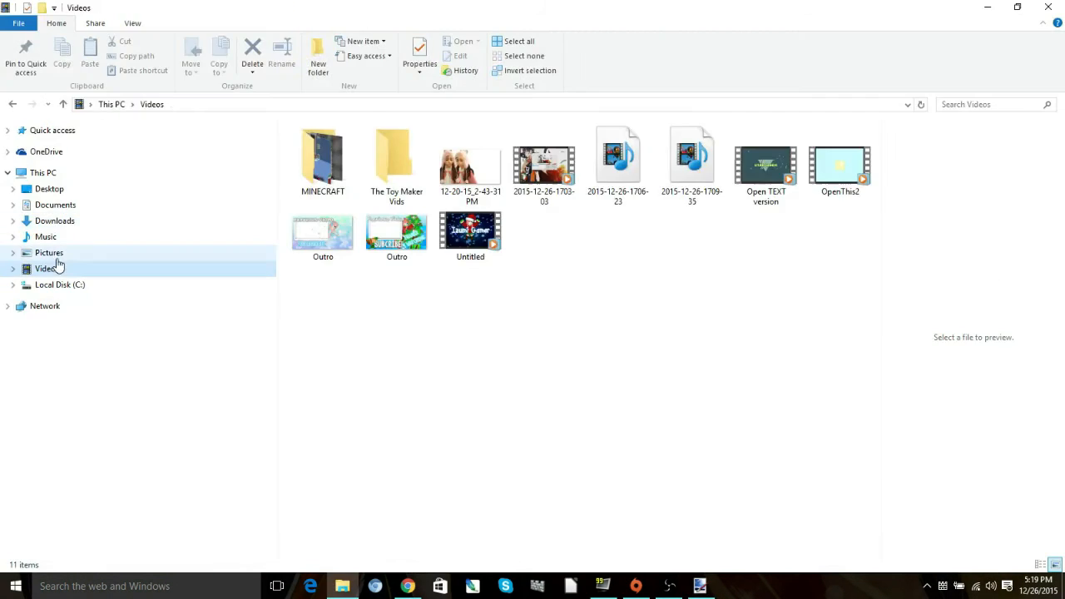
{"action": "left_click", "coordinate": [58, 253]}
{"action": "double_click", "coordinate": [468, 453]}
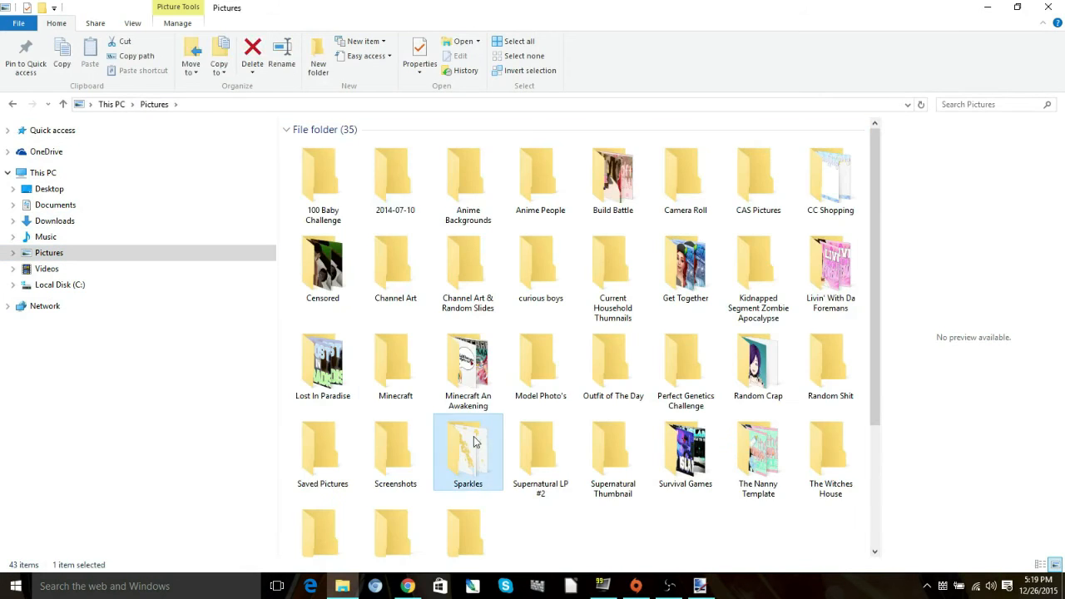
{"action": "left_click", "coordinate": [479, 161]}
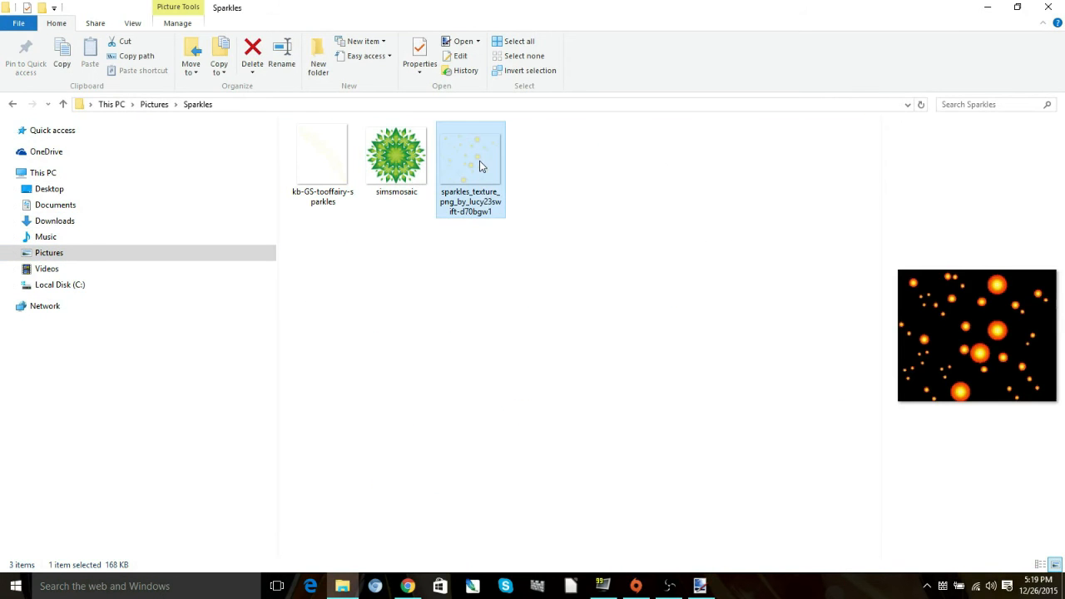
{"action": "right_click", "coordinate": [479, 161]}
{"action": "left_click", "coordinate": [533, 457]}
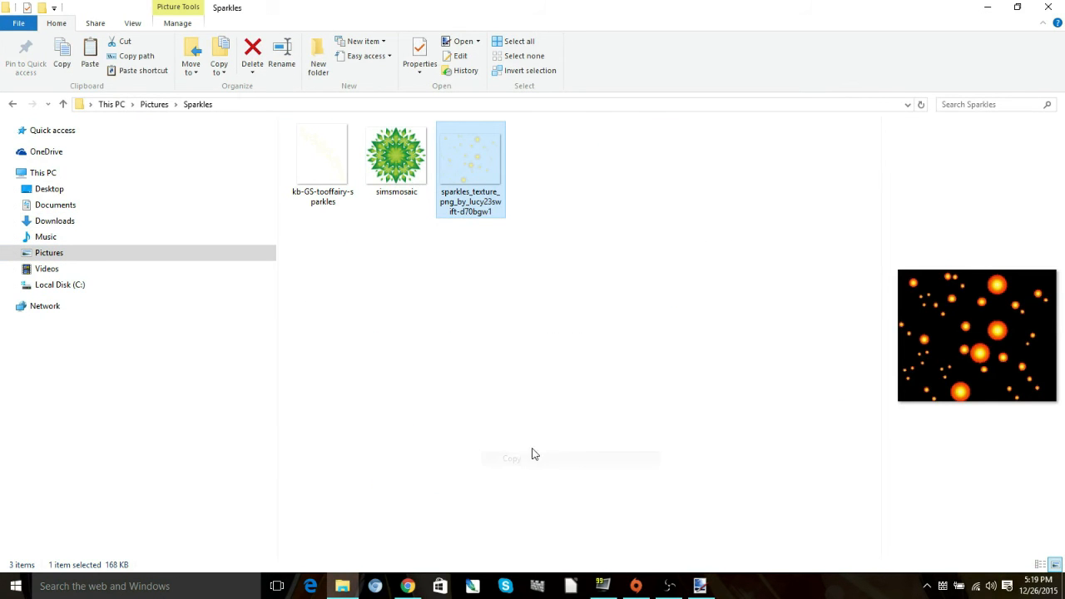
Step: Return to paint.net and paste the sparkles texture into a new layer beneath the character's Background layer
{"action": "left_click", "coordinate": [709, 589]}
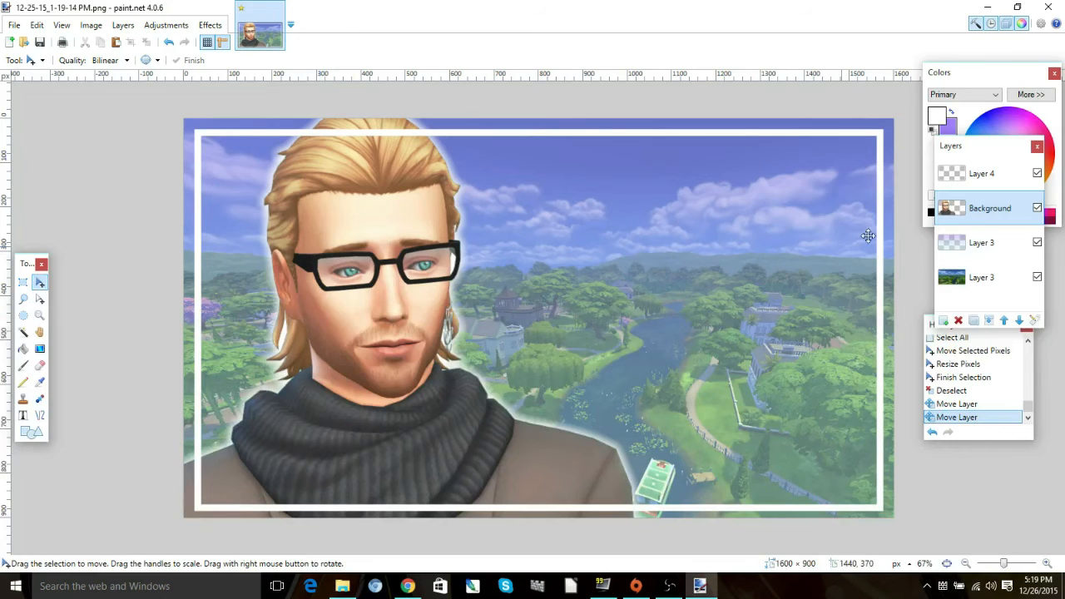
{"action": "left_click", "coordinate": [37, 24]}
{"action": "left_click", "coordinate": [71, 129]}
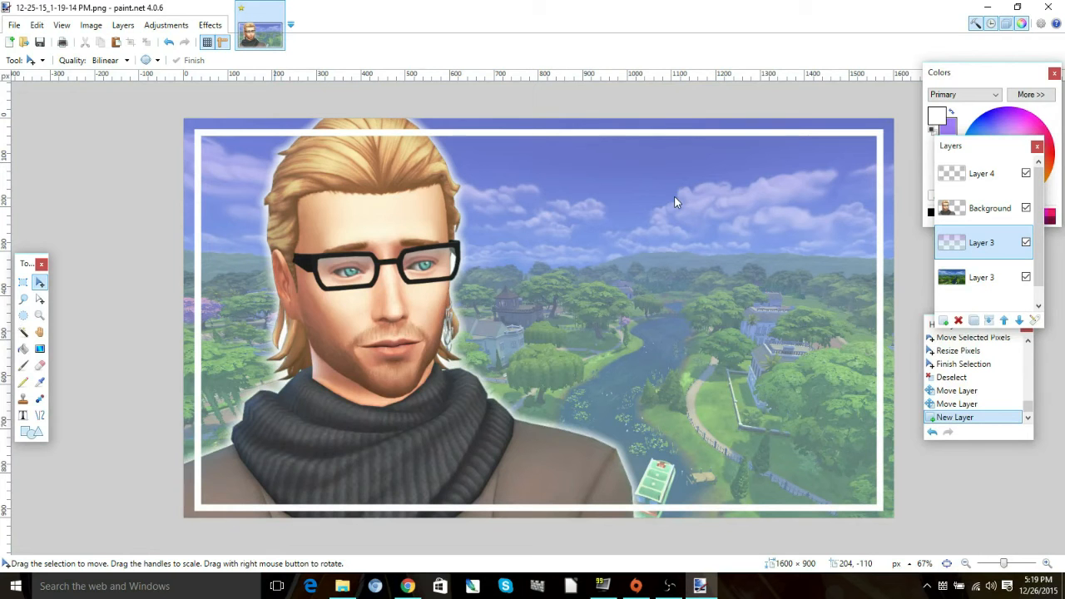
Step: Duplicate the sparkles layer, shift the copy right to cover the rest of the scenery, deselect, and merge it down
{"action": "left_click_drag", "start_coordinate": [476, 307], "coordinate": [718, 323]}
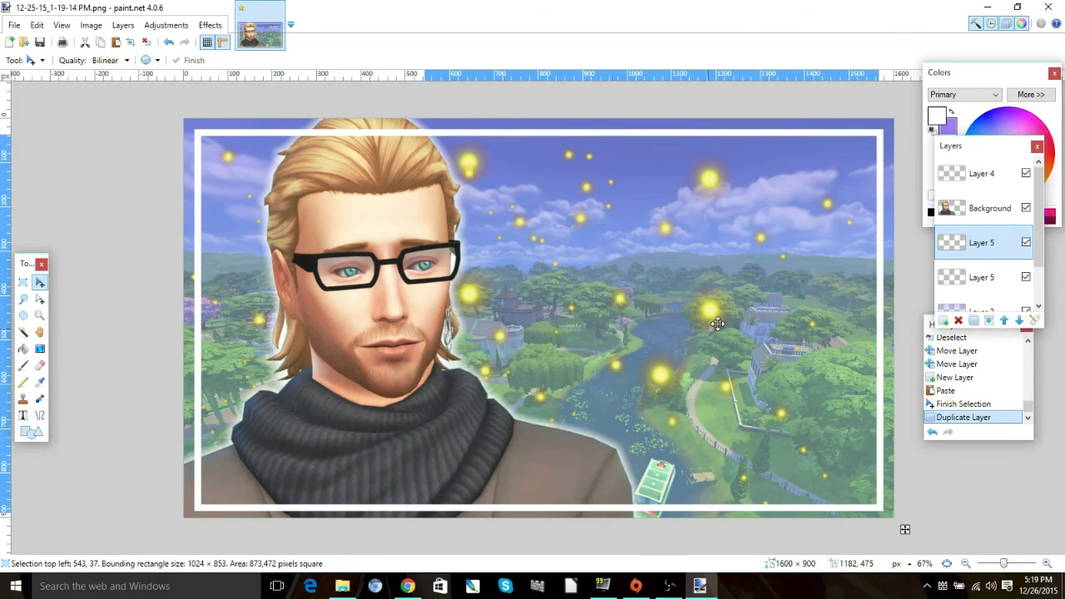
{"action": "left_click_drag", "start_coordinate": [718, 324], "coordinate": [727, 318]}
{"action": "key", "text": "ctrl+d"}
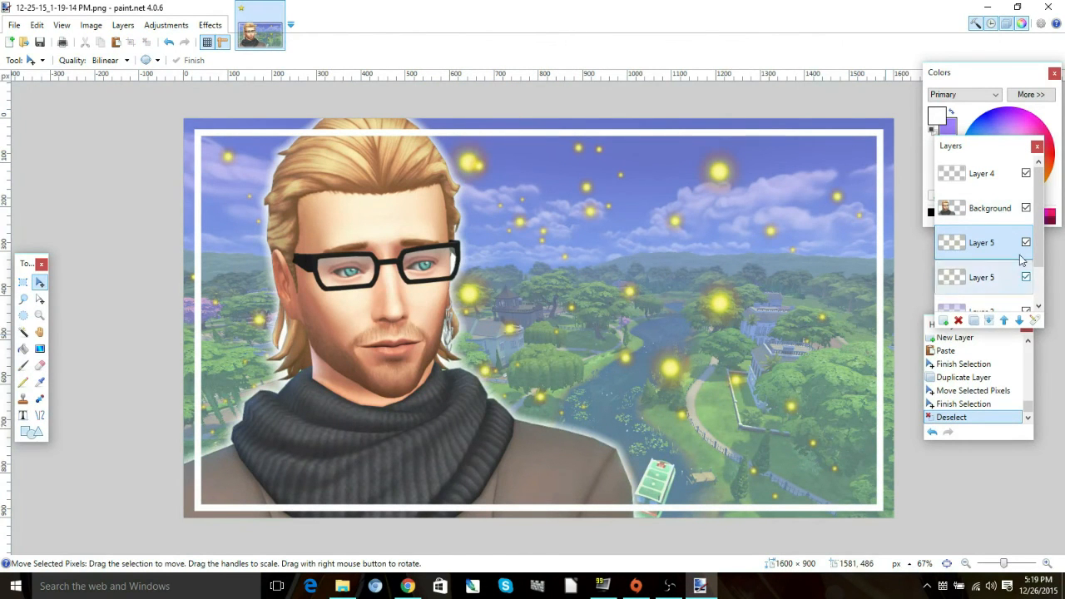
{"action": "left_click", "coordinate": [990, 322]}
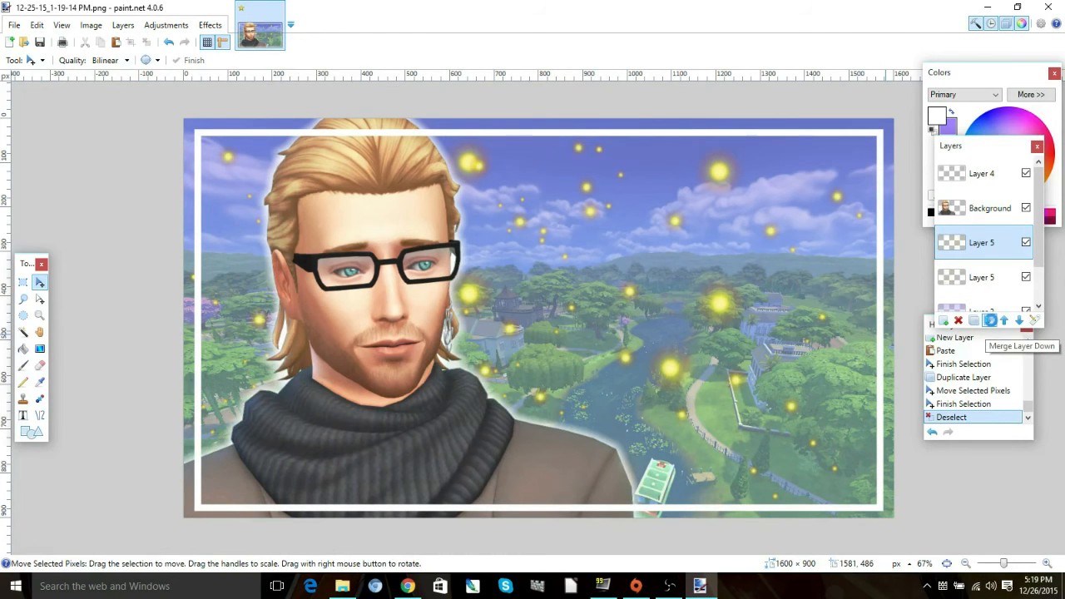
Step: Turn the sparkles on Layer 5 white with Hue / Saturation, setting saturation to 200 and lightness to 100
{"action": "left_click", "coordinate": [167, 25]}
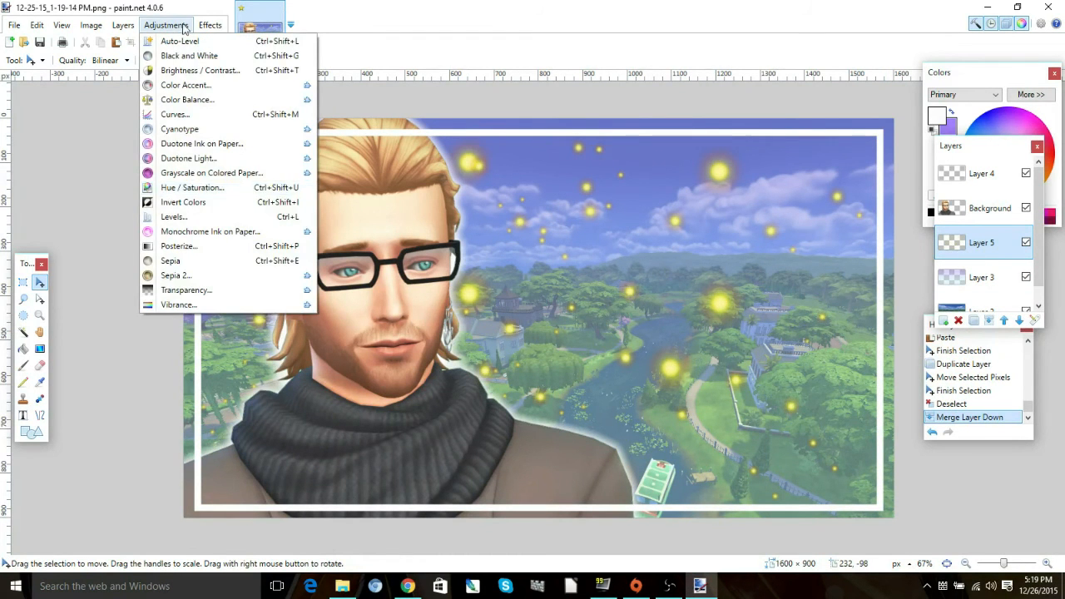
{"action": "left_click", "coordinate": [210, 194]}
{"action": "left_click_drag", "start_coordinate": [253, 94], "coordinate": [123, 31]}
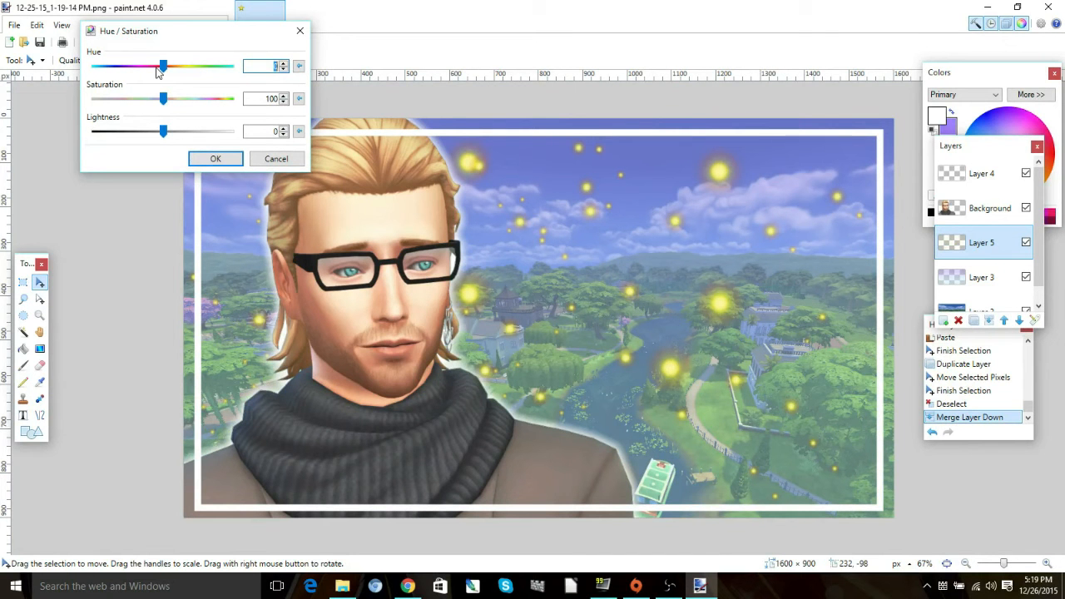
{"action": "left_click_drag", "start_coordinate": [158, 71], "coordinate": [183, 66]}
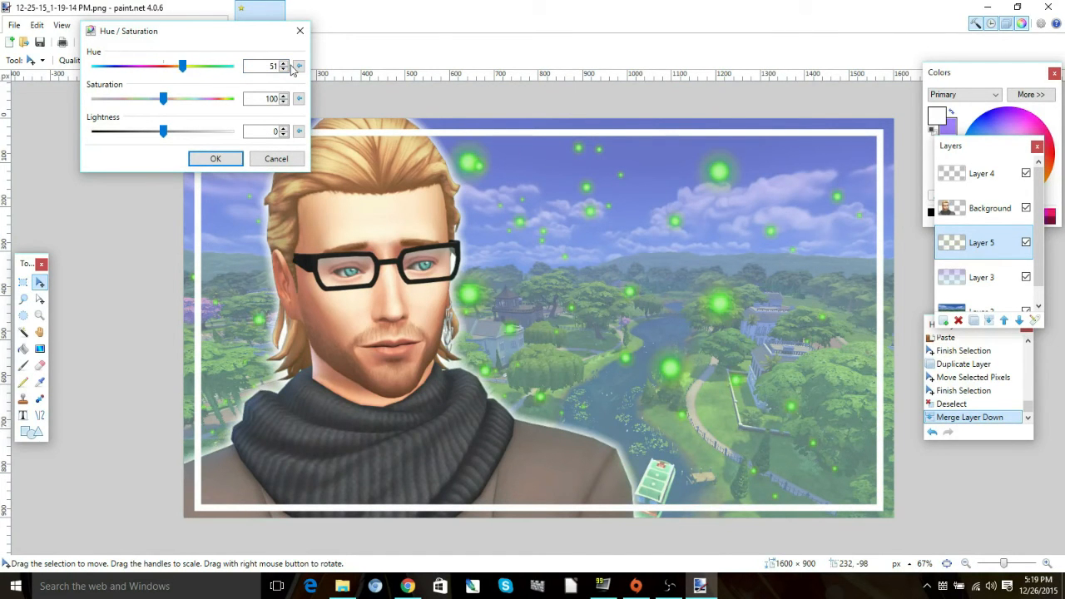
{"action": "left_click", "coordinate": [300, 67]}
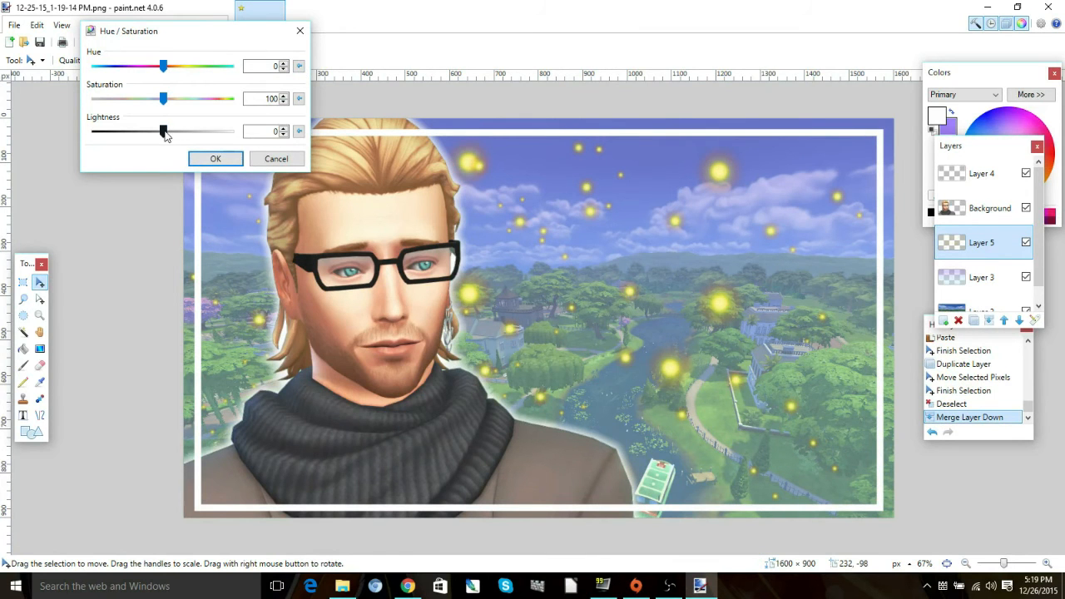
{"action": "left_click_drag", "start_coordinate": [163, 131], "coordinate": [232, 132]}
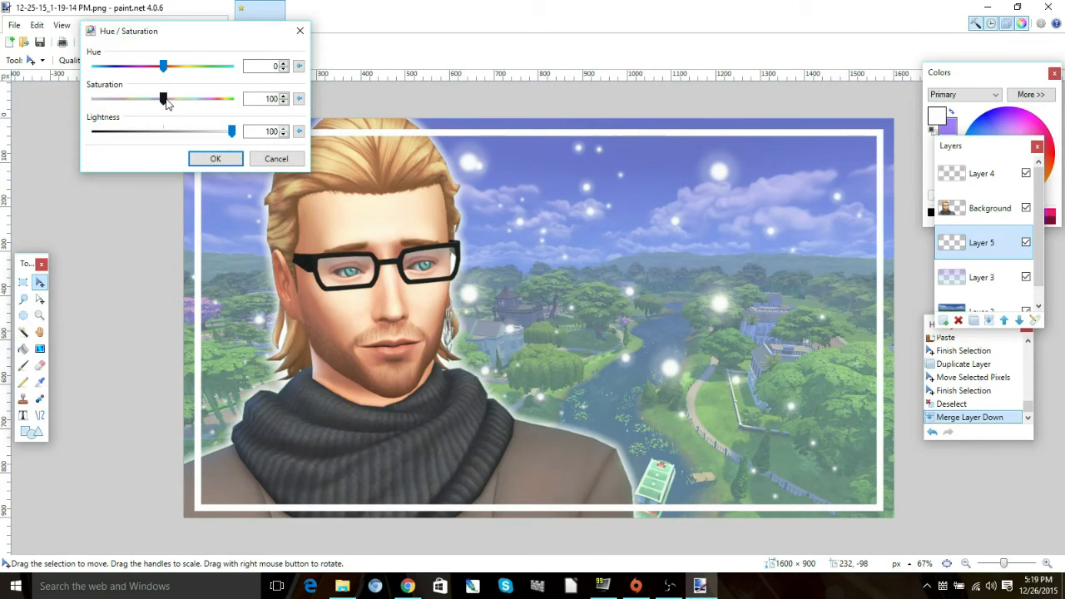
{"action": "left_click_drag", "start_coordinate": [164, 98], "coordinate": [232, 99]}
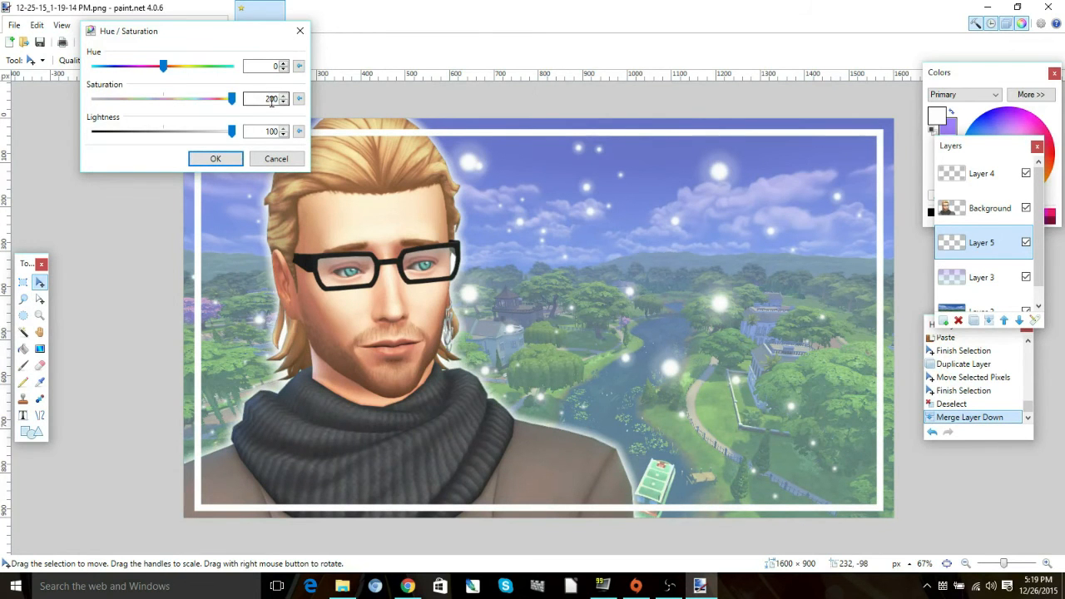
{"action": "left_click", "coordinate": [215, 158]}
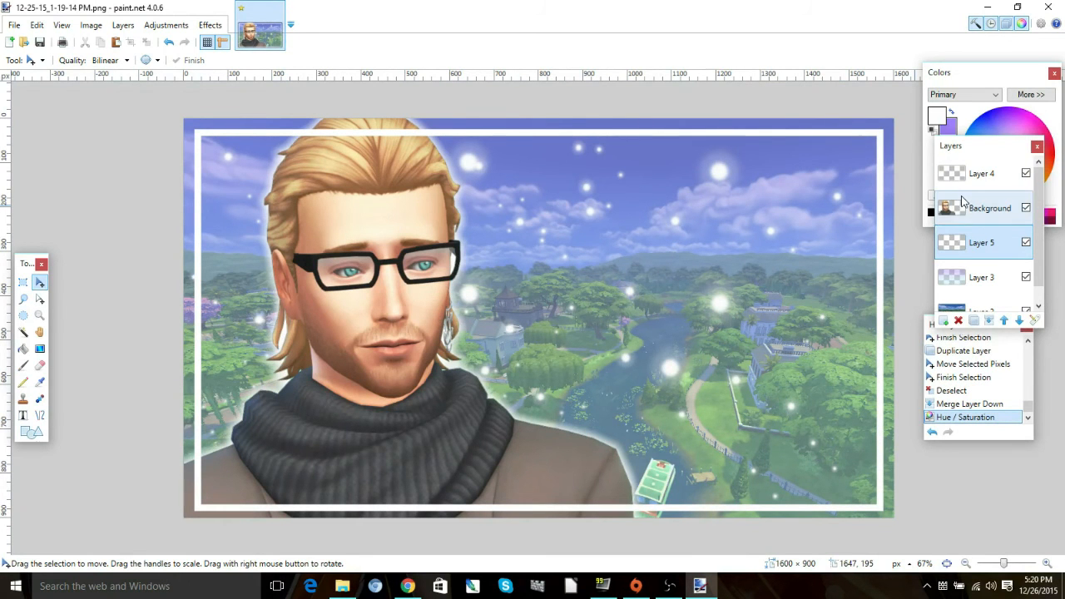
Step: Add a new layer above the frame's Layer 4 and set the Text tool to KG HAPPY Solid at size 96
{"action": "left_click", "coordinate": [974, 173]}
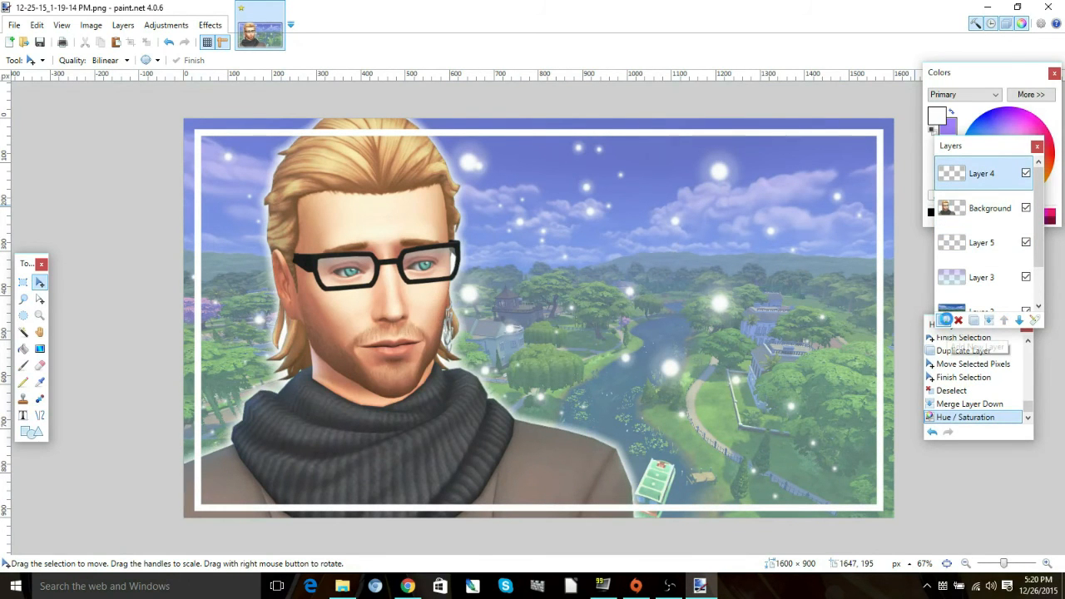
{"action": "left_click", "coordinate": [946, 320]}
{"action": "key", "text": "t"}
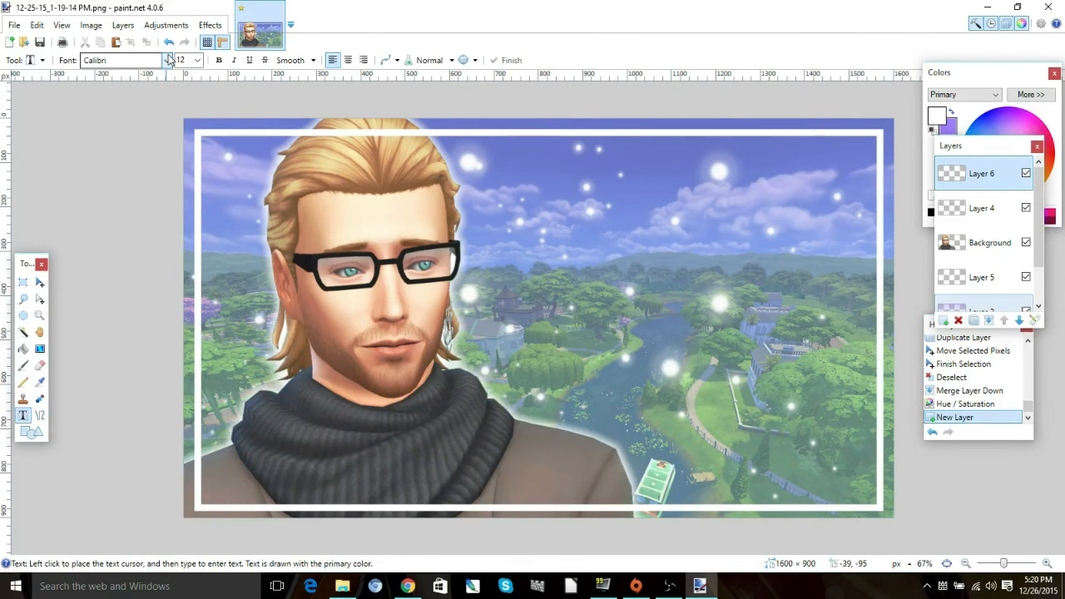
{"action": "left_click", "coordinate": [168, 60]}
{"action": "left_click_drag", "start_coordinate": [277, 91], "coordinate": [263, 243]}
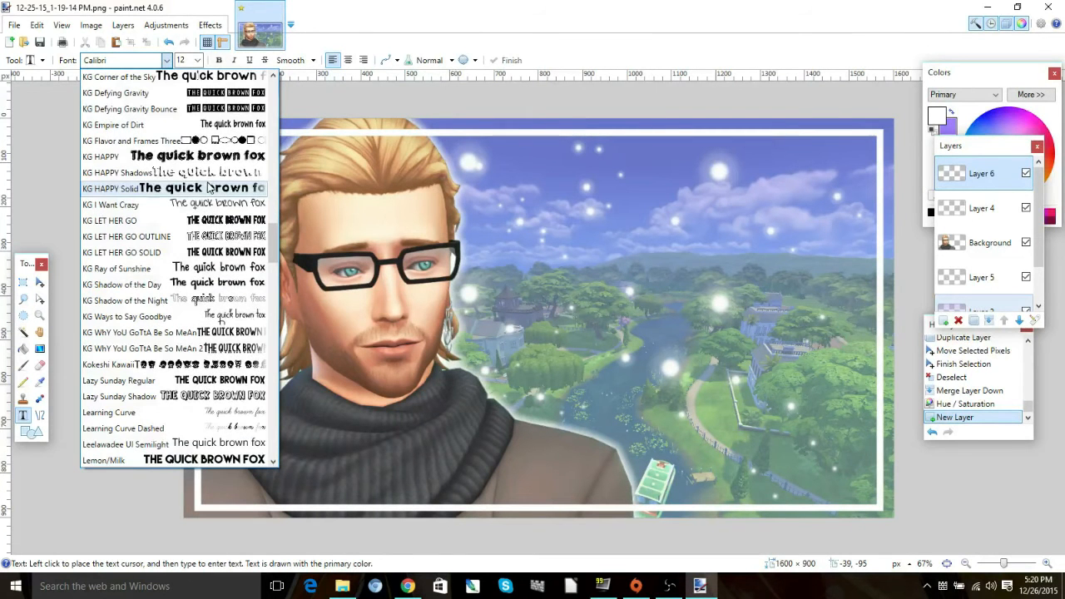
{"action": "scroll", "coordinate": [216, 208], "scroll_direction": "down", "scroll_amount": 2}
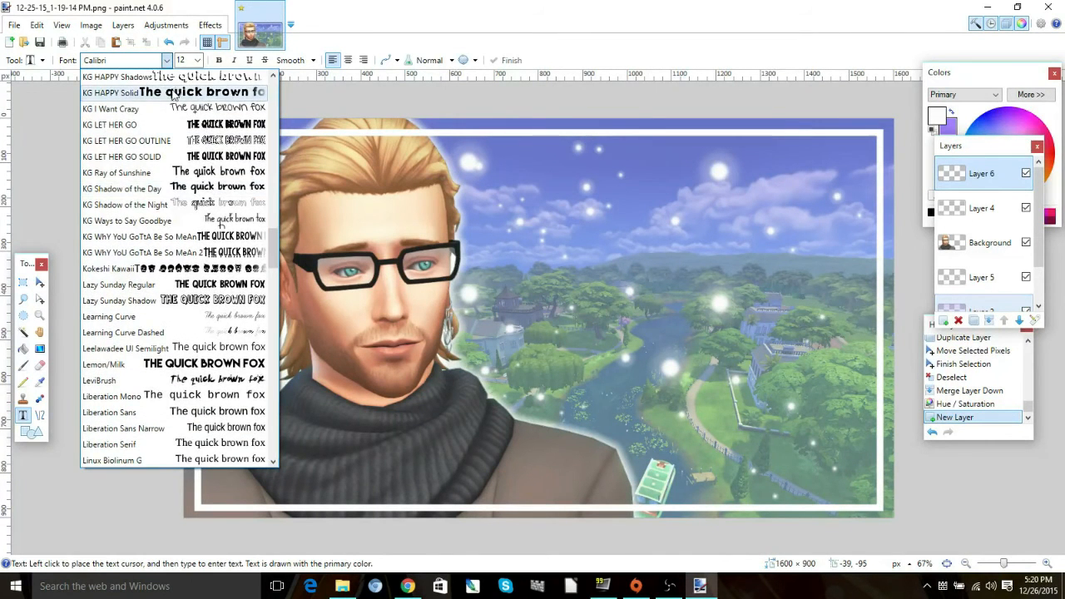
{"action": "left_click", "coordinate": [174, 92]}
{"action": "left_click", "coordinate": [197, 60]}
{"action": "left_click", "coordinate": [191, 234]}
Step: Write the title text "How I Make", centre-align it and place it in the sky beside the character's head
{"action": "left_click", "coordinate": [340, 183]}
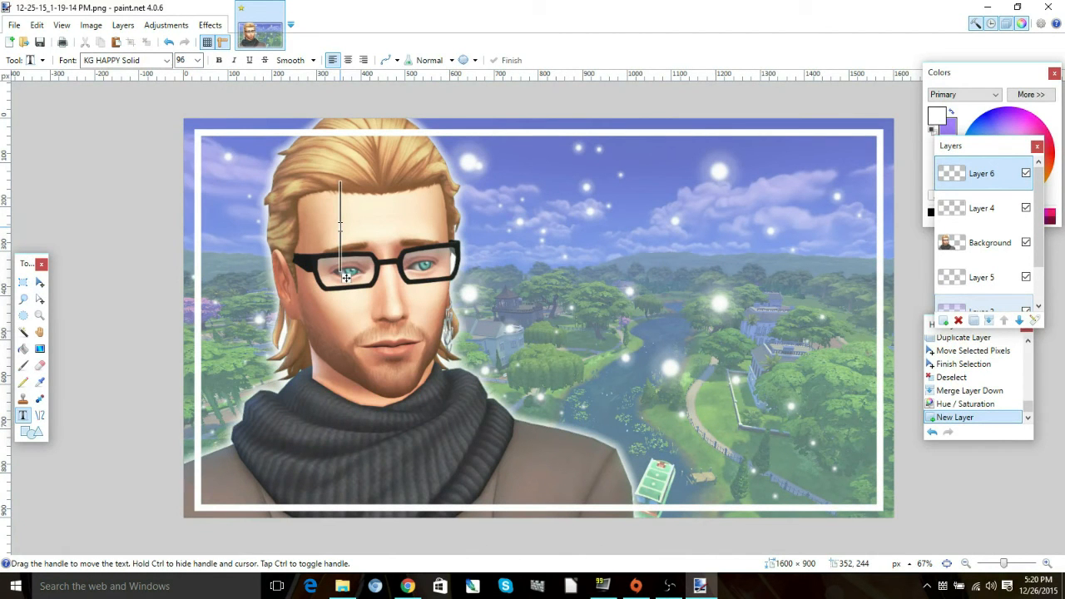
{"action": "type", "text": "how"}
{"action": "left_click_drag", "start_coordinate": [491, 281], "coordinate": [730, 250]}
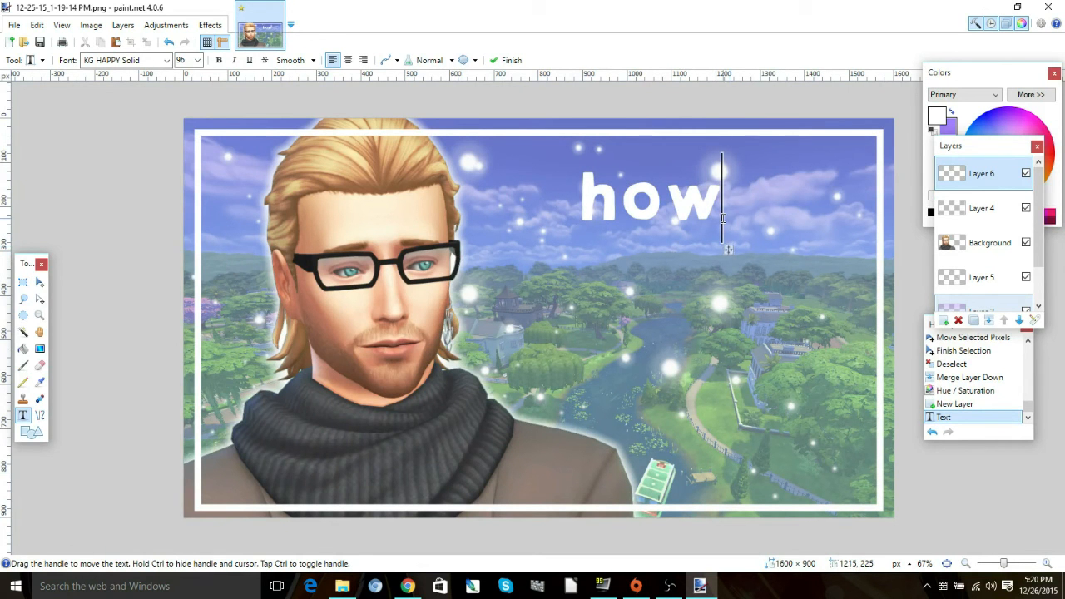
{"action": "type", "text": "I"}
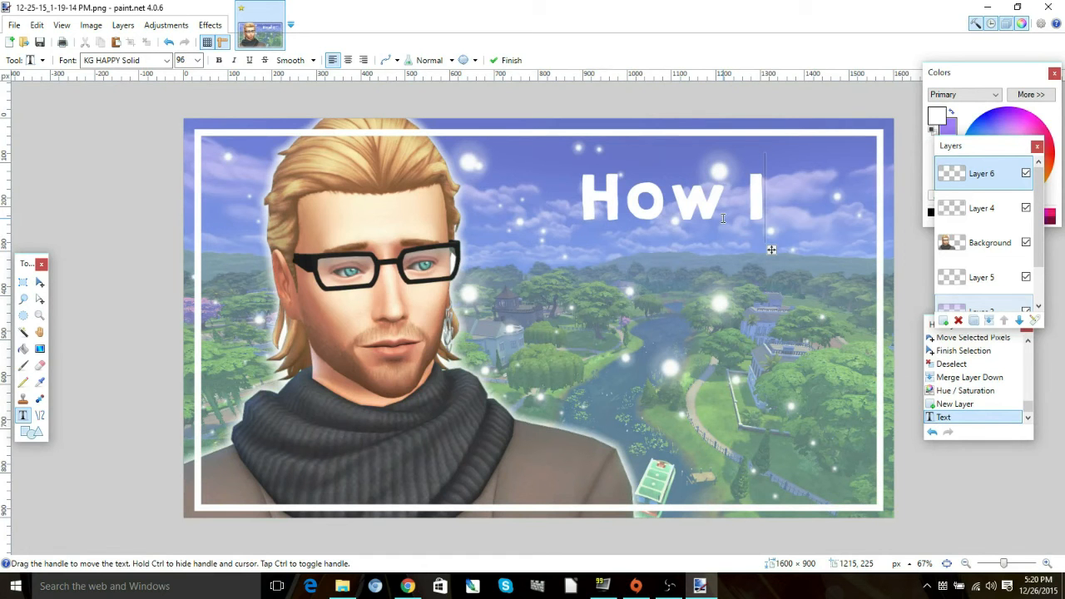
{"action": "type", "text": "Make"}
{"action": "left_click", "coordinate": [350, 61]}
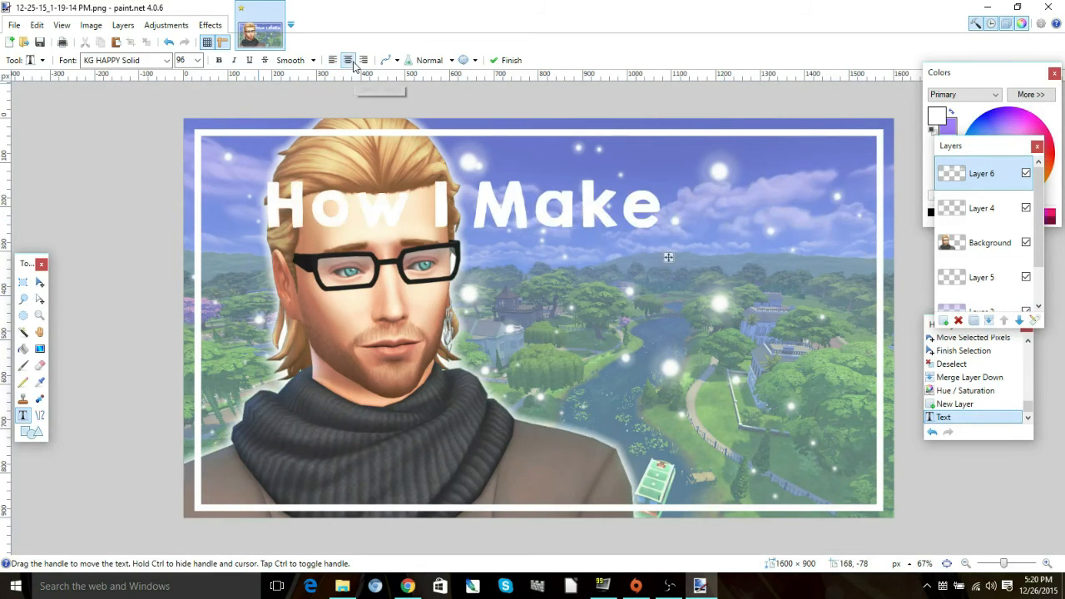
{"action": "left_click_drag", "start_coordinate": [669, 257], "coordinate": [875, 264]}
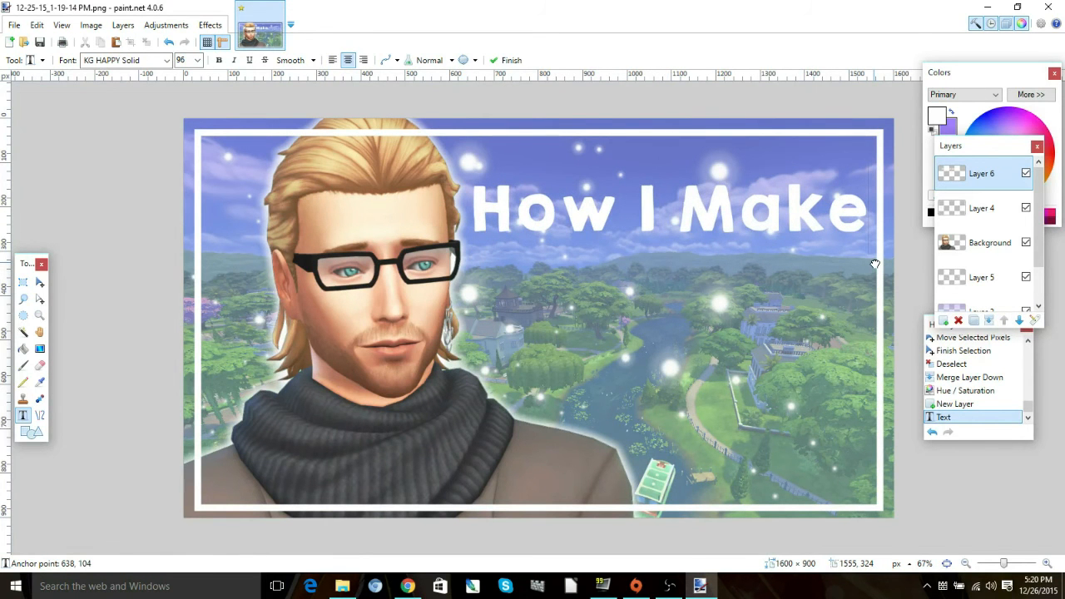
Step: Select all the letters of the title with the Magic Wand at 63% tolerance
{"action": "left_click", "coordinate": [23, 332]}
{"action": "left_click", "coordinate": [211, 25]}
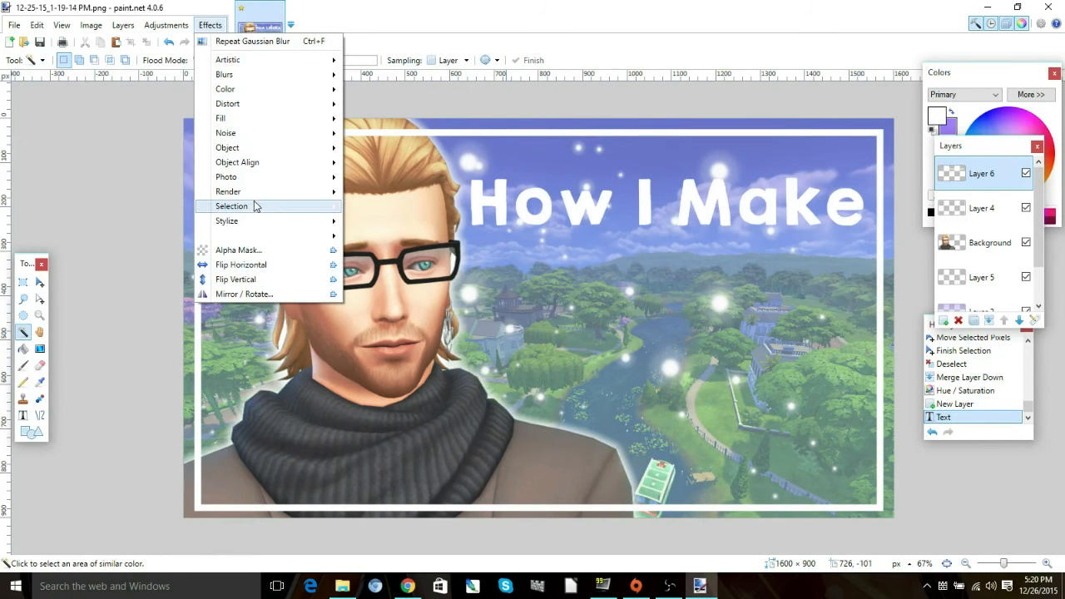
{"action": "mouse_move", "coordinate": [256, 206]}
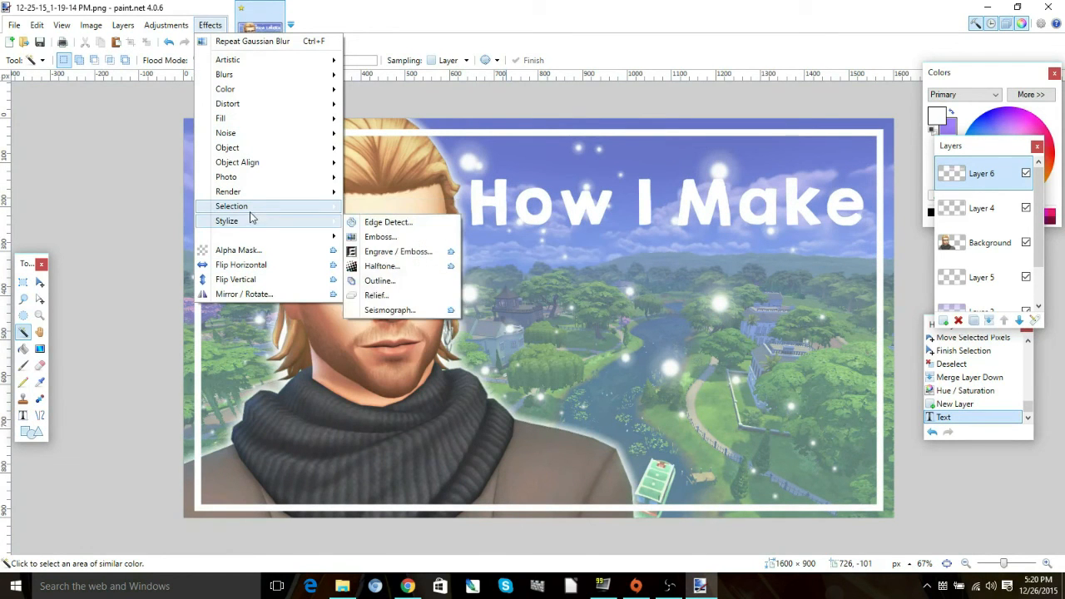
{"action": "mouse_move", "coordinate": [324, 191]}
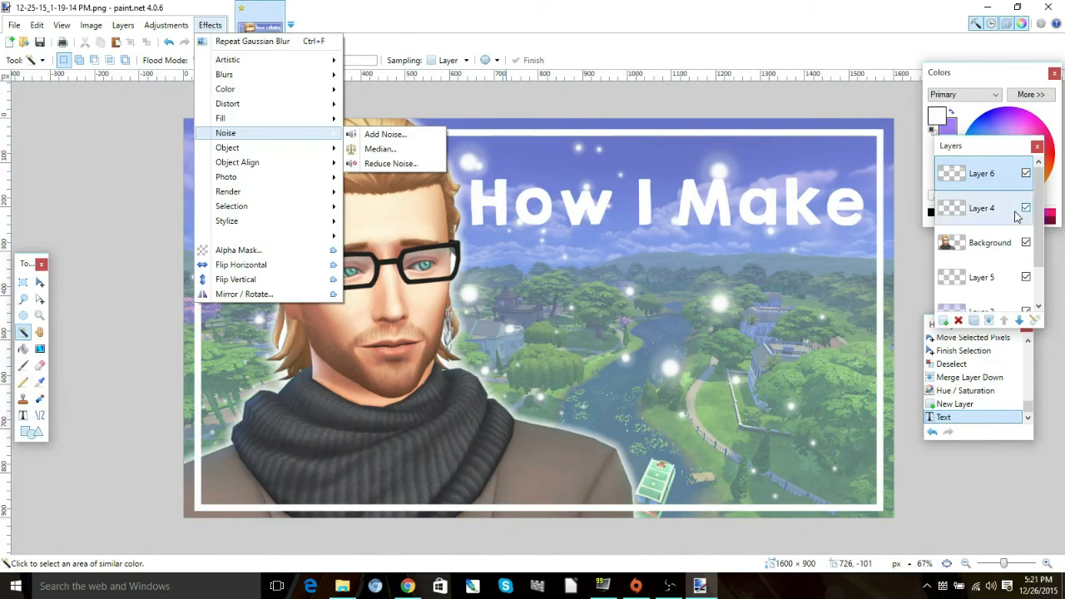
{"action": "left_click", "coordinate": [501, 196]}
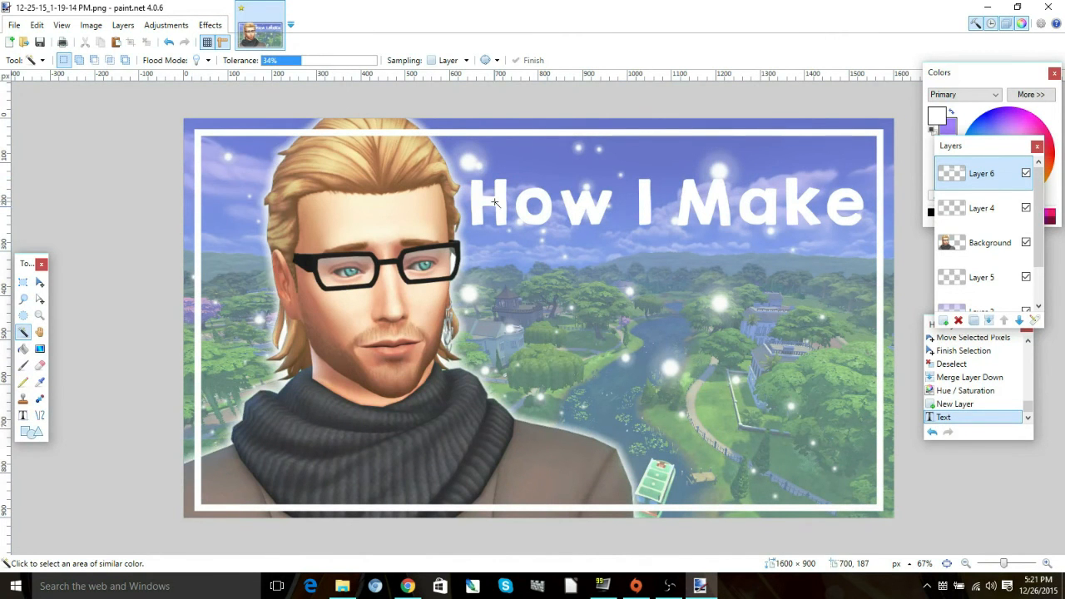
{"action": "left_click", "coordinate": [590, 214]}
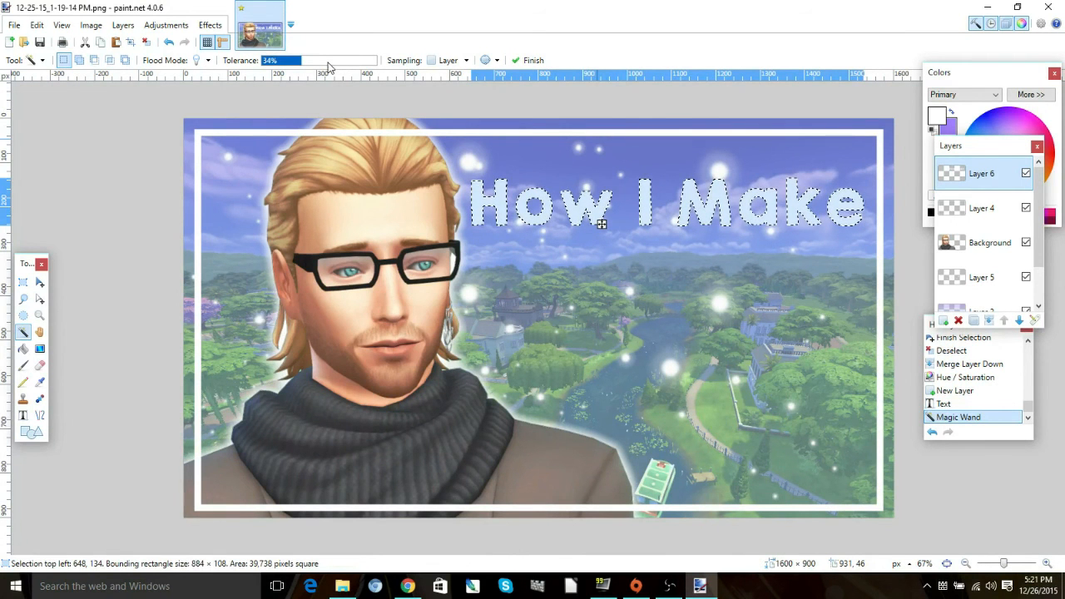
{"action": "left_click_drag", "start_coordinate": [328, 61], "coordinate": [334, 61]}
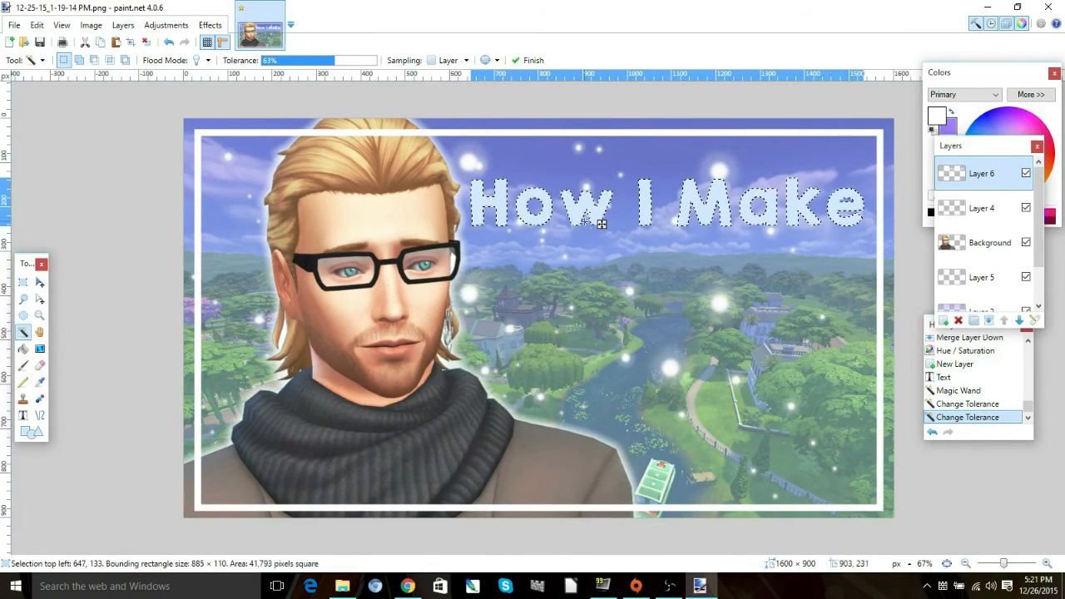
Step: Apply Bevel Selection to the letters with depth 5, shadow color RGB 63, 63, 63 and strength about 0.35, and deselect
{"action": "left_click", "coordinate": [209, 25]}
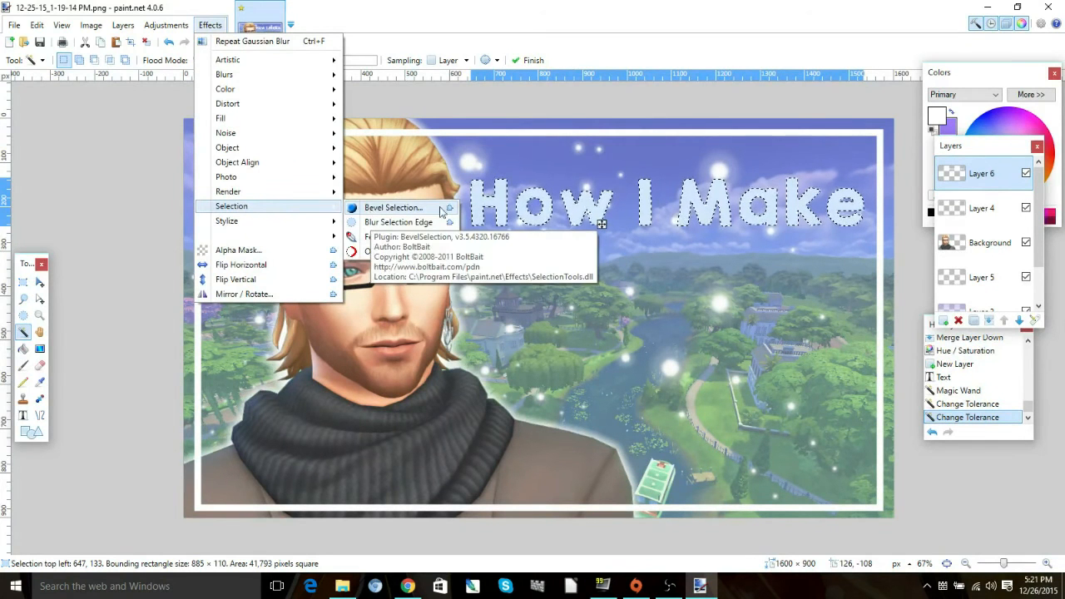
{"action": "left_click", "coordinate": [383, 208]}
{"action": "left_click_drag", "start_coordinate": [554, 145], "coordinate": [233, 73]}
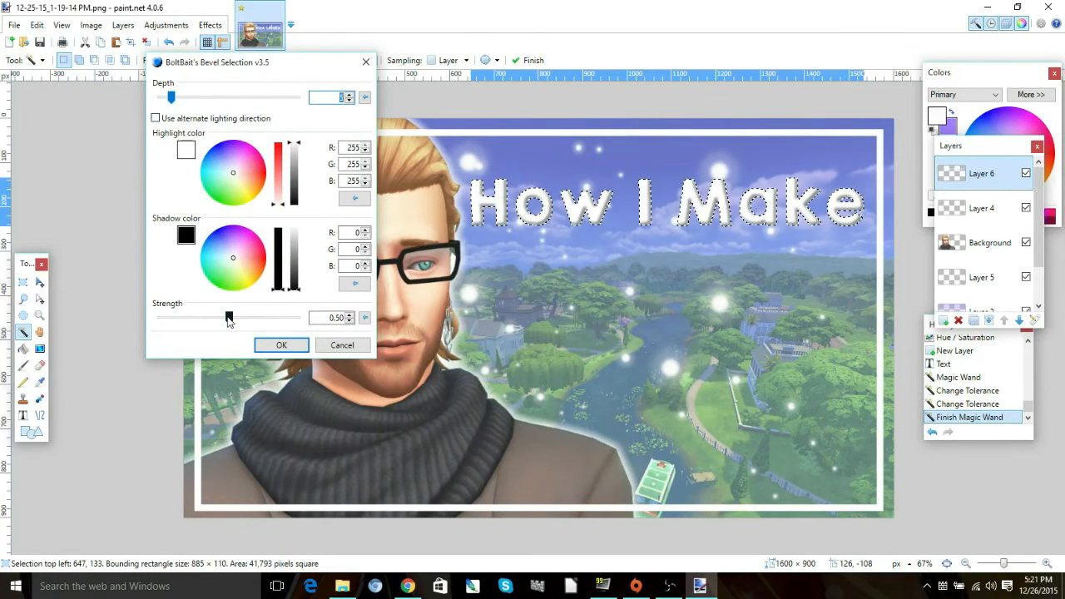
{"action": "left_click_drag", "start_coordinate": [229, 321], "coordinate": [208, 319]}
{"action": "mouse_move", "coordinate": [292, 287]}
{"action": "left_mouse_down"}
{"action": "mouse_move", "coordinate": [293, 266]}
{"action": "mouse_move", "coordinate": [295, 280]}
{"action": "left_mouse_up"}
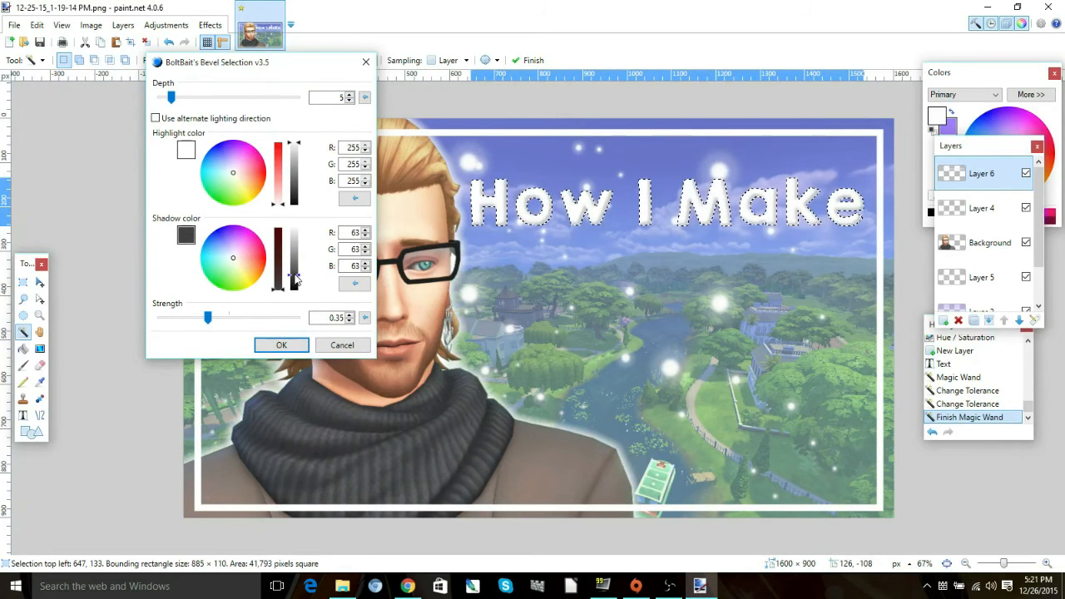
{"action": "left_click_drag", "start_coordinate": [210, 321], "coordinate": [207, 323]}
{"action": "left_click", "coordinate": [282, 344]}
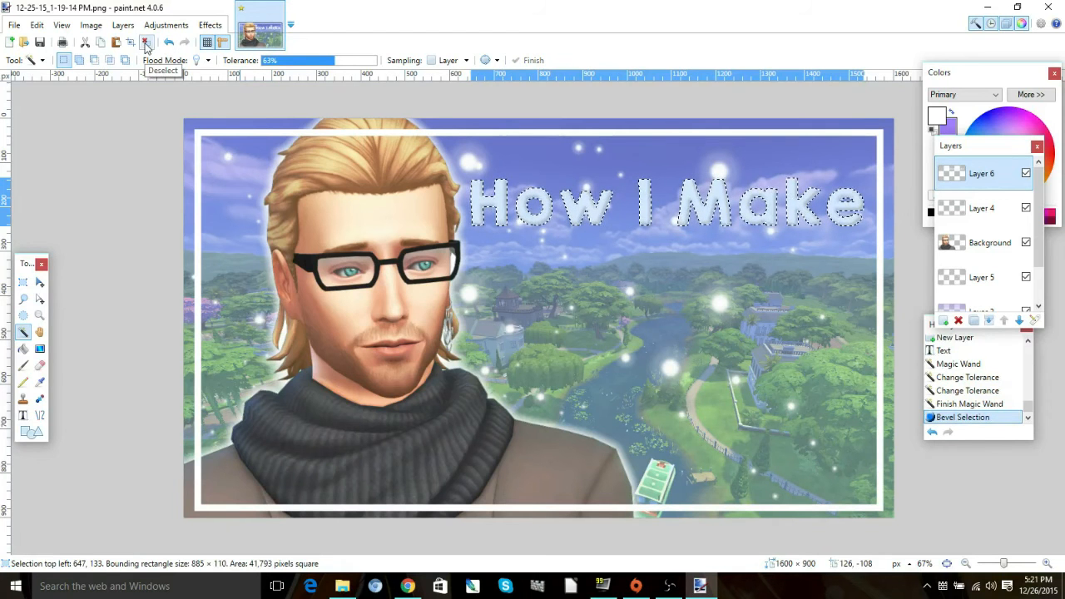
{"action": "left_click", "coordinate": [144, 44]}
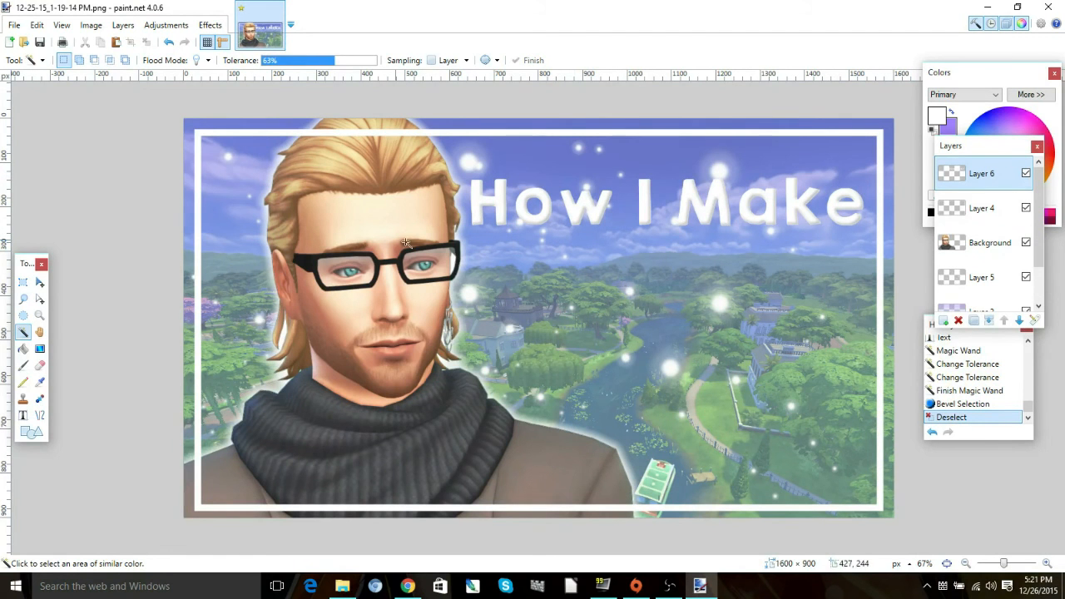
Step: Outline the title text with Outline Object, using radius 6, strength 5 and grey RGB 163, 163, 163
{"action": "left_click", "coordinate": [214, 29]}
{"action": "mouse_move", "coordinate": [251, 151]}
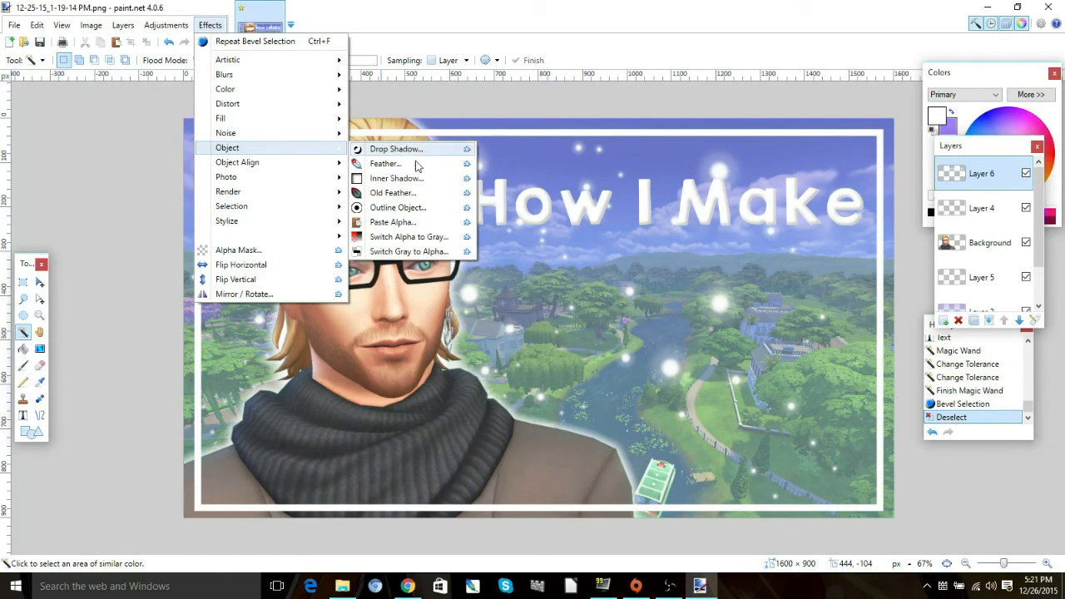
{"action": "left_click", "coordinate": [428, 208]}
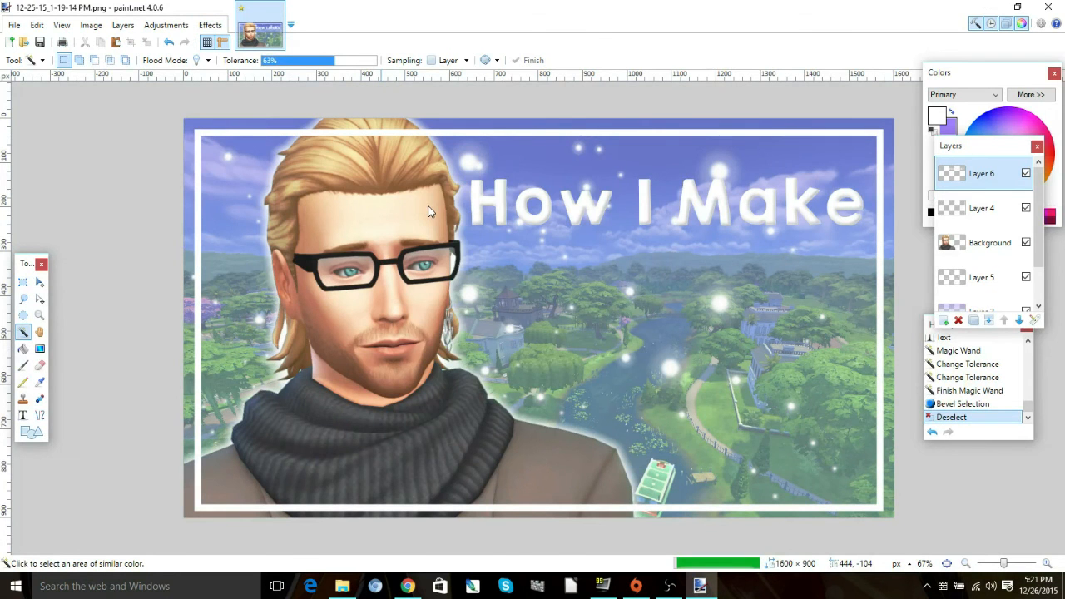
{"action": "left_click_drag", "start_coordinate": [444, 224], "coordinate": [156, 160]}
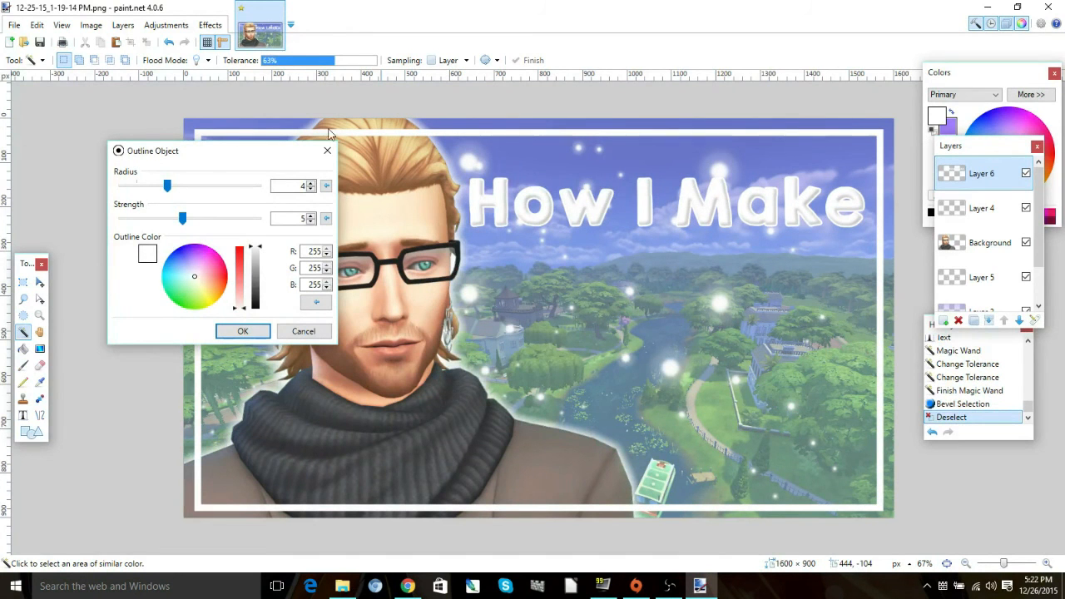
{"action": "left_click_drag", "start_coordinate": [257, 257], "coordinate": [262, 269]}
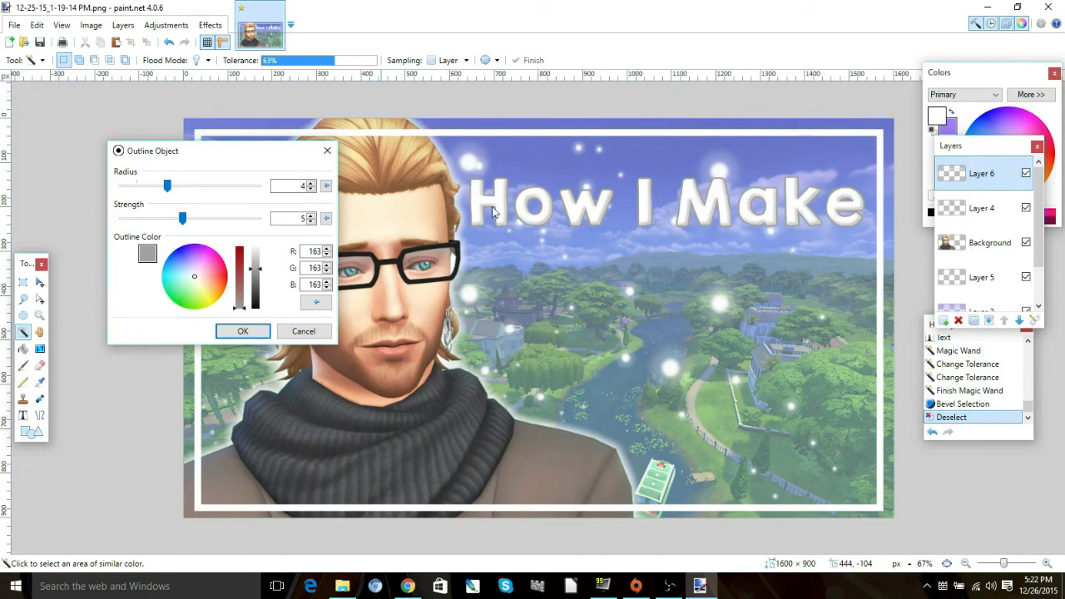
{"action": "left_click_drag", "start_coordinate": [167, 186], "coordinate": [175, 190]}
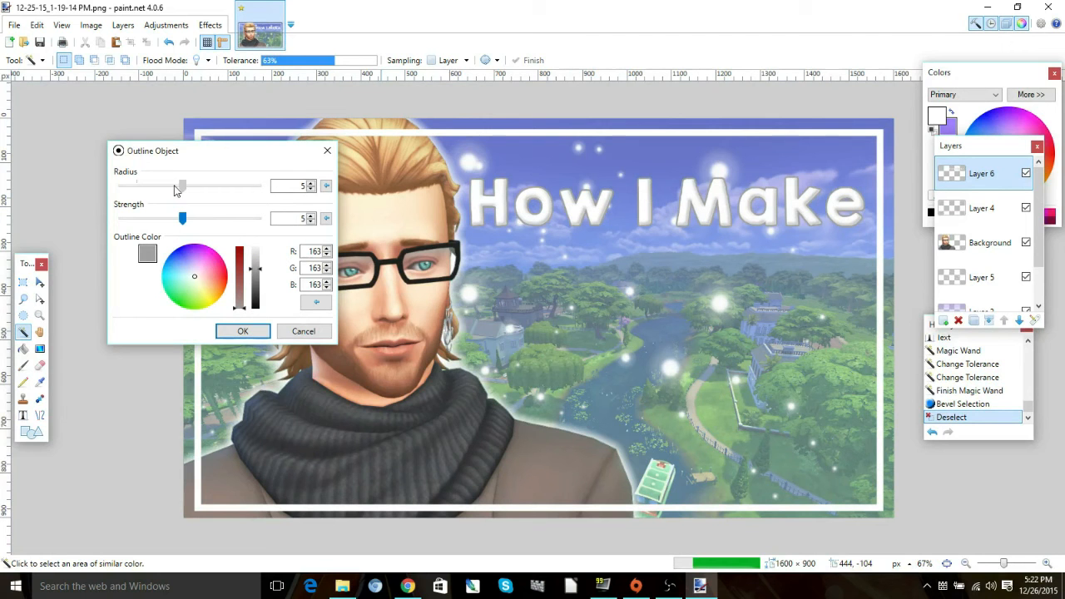
{"action": "left_click_drag", "start_coordinate": [175, 190], "coordinate": [198, 196]}
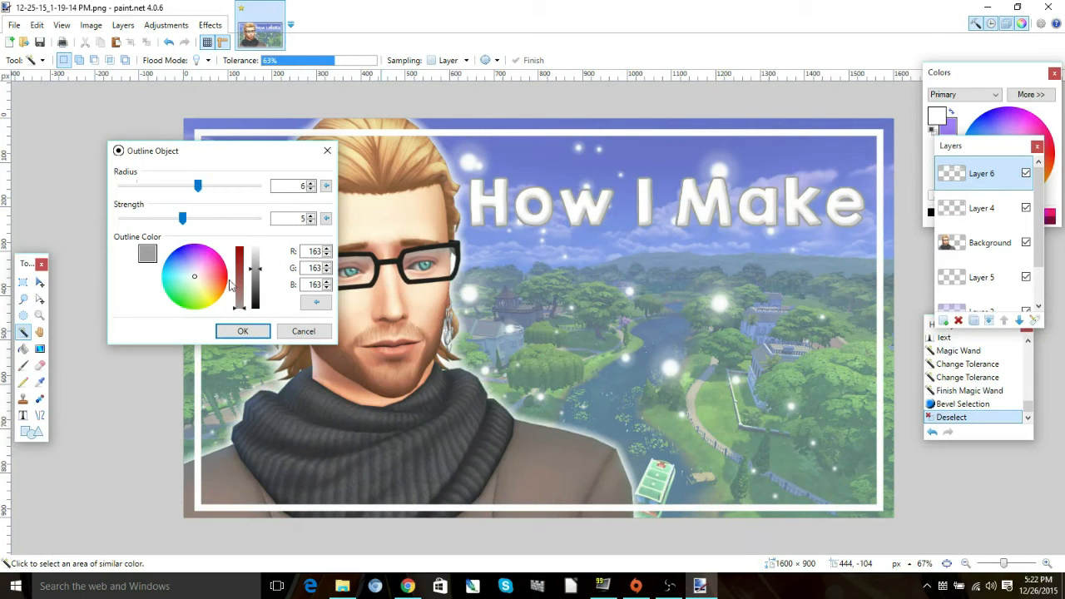
{"action": "left_click", "coordinate": [235, 333]}
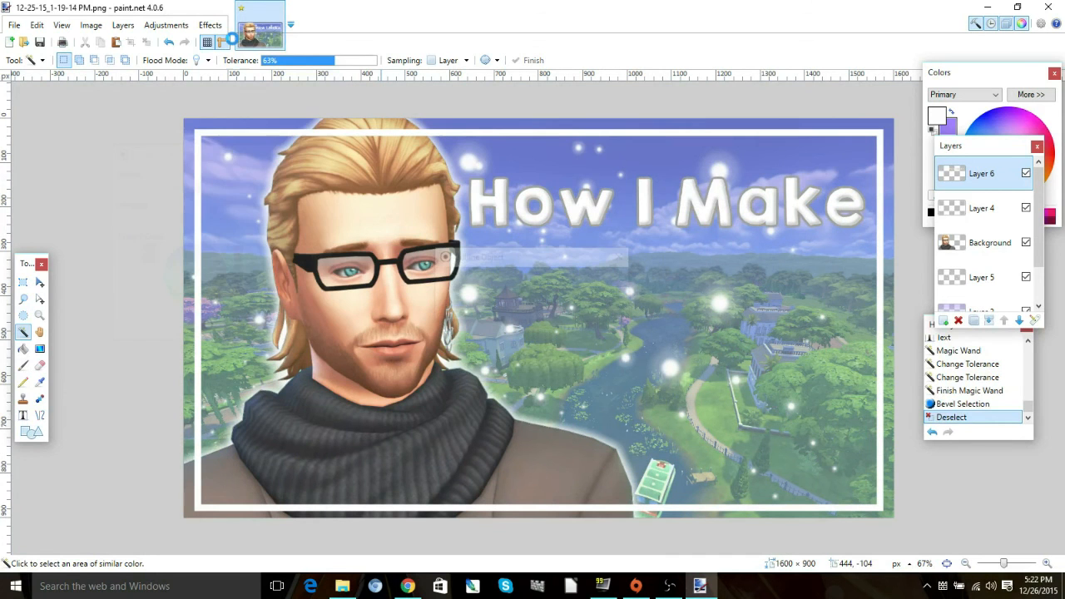
Step: Add a black Drop Shadow to the title with offset X 2, offset Y 0, widening radius 0, blur radius 5 and opacity 151
{"action": "left_click", "coordinate": [210, 25]}
{"action": "mouse_move", "coordinate": [268, 148]}
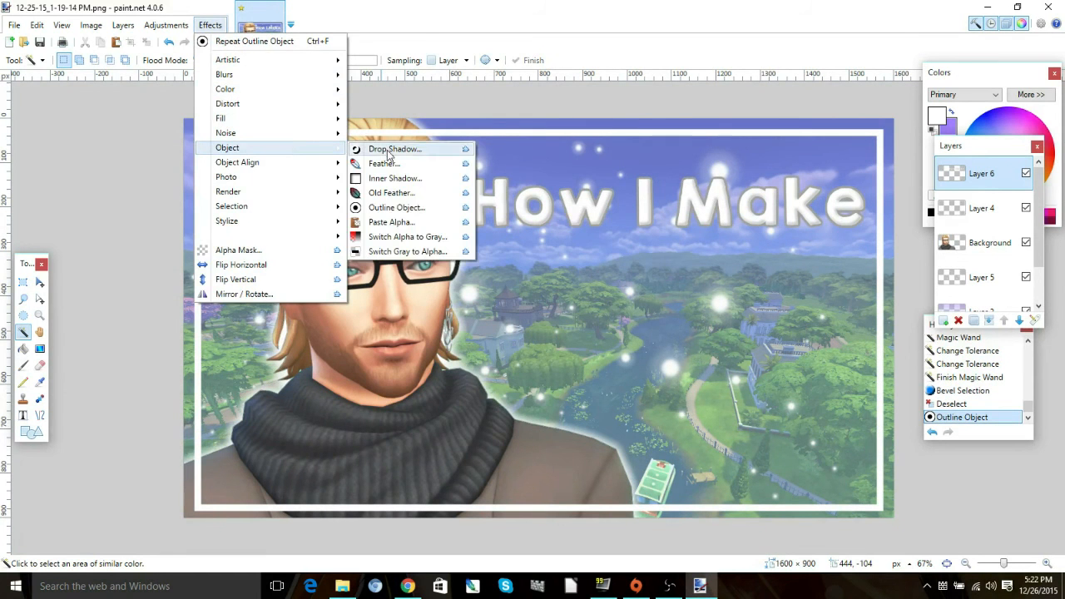
{"action": "left_click", "coordinate": [389, 150]}
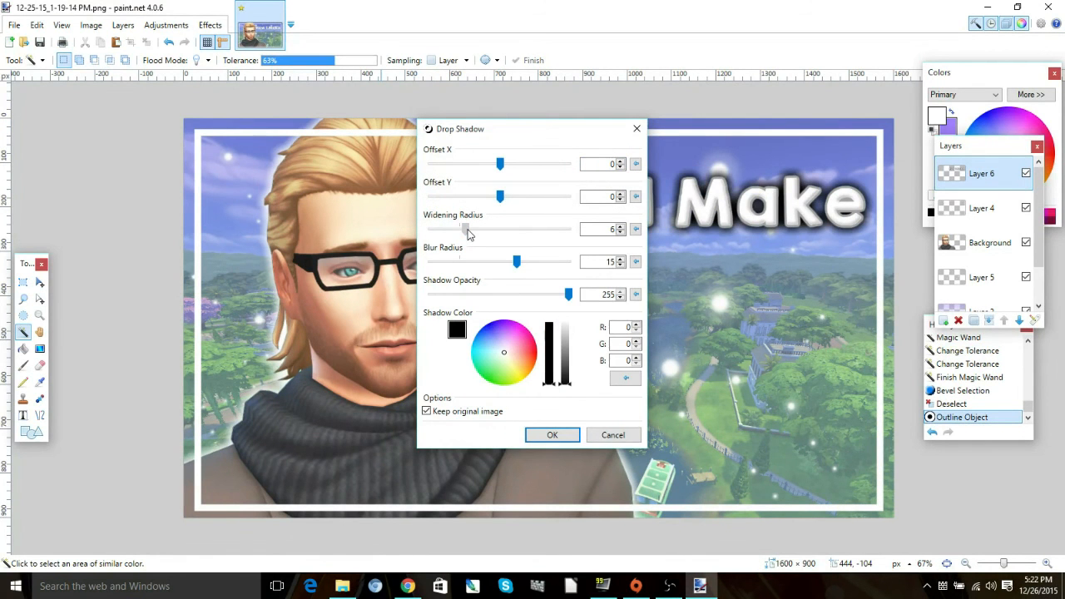
{"action": "left_click_drag", "start_coordinate": [467, 234], "coordinate": [430, 231]}
{"action": "left_click", "coordinate": [635, 262]}
{"action": "left_click_drag", "start_coordinate": [500, 164], "coordinate": [502, 169]}
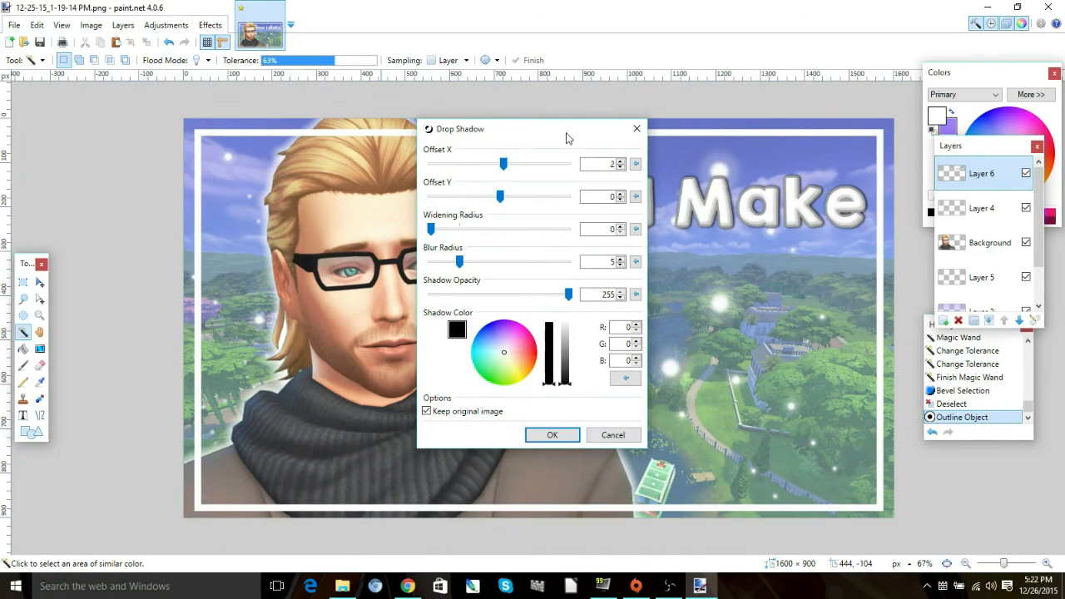
{"action": "left_click_drag", "start_coordinate": [566, 133], "coordinate": [355, 122]}
{"action": "left_click_drag", "start_coordinate": [358, 285], "coordinate": [302, 288]}
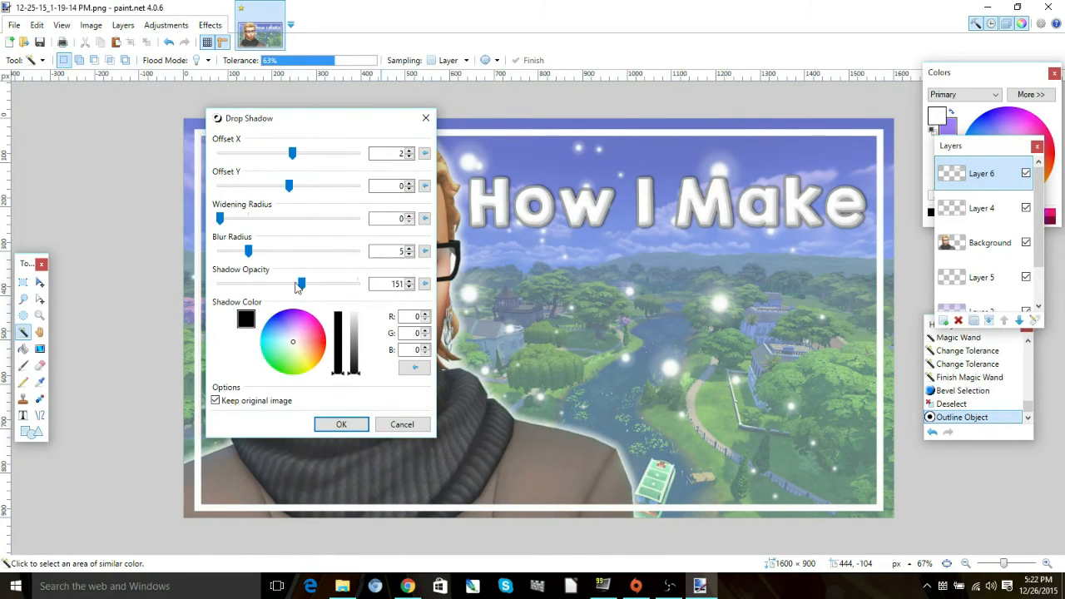
{"action": "left_click", "coordinate": [343, 425]}
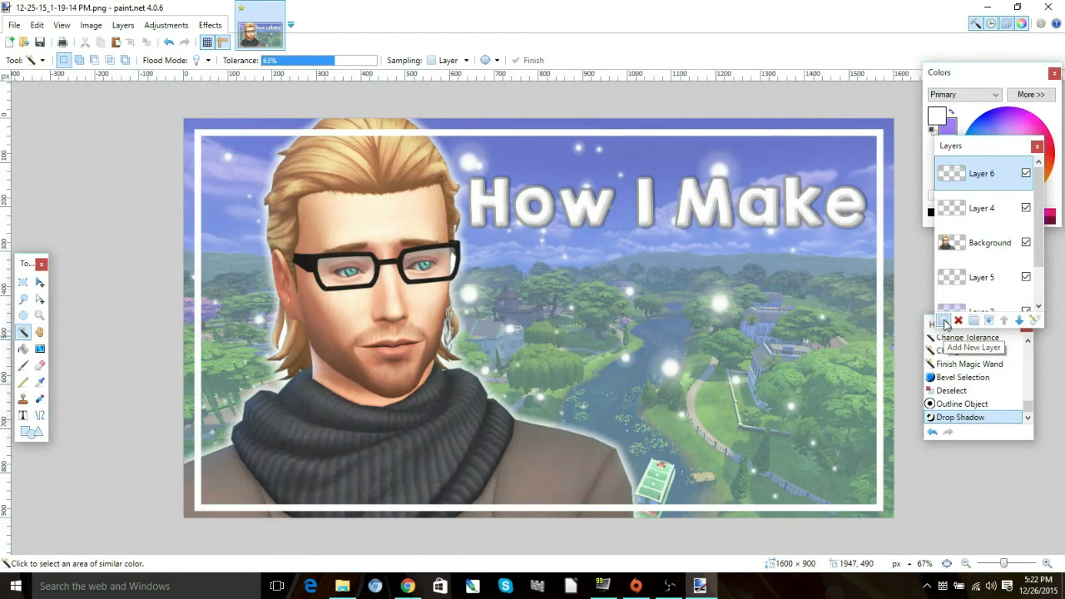
Step: On a new layer, write "MY THUMBNAILS" in the Lemon/Milk font and place it directly beneath "How I Make"
{"action": "left_click", "coordinate": [943, 321]}
{"action": "key", "text": "t"}
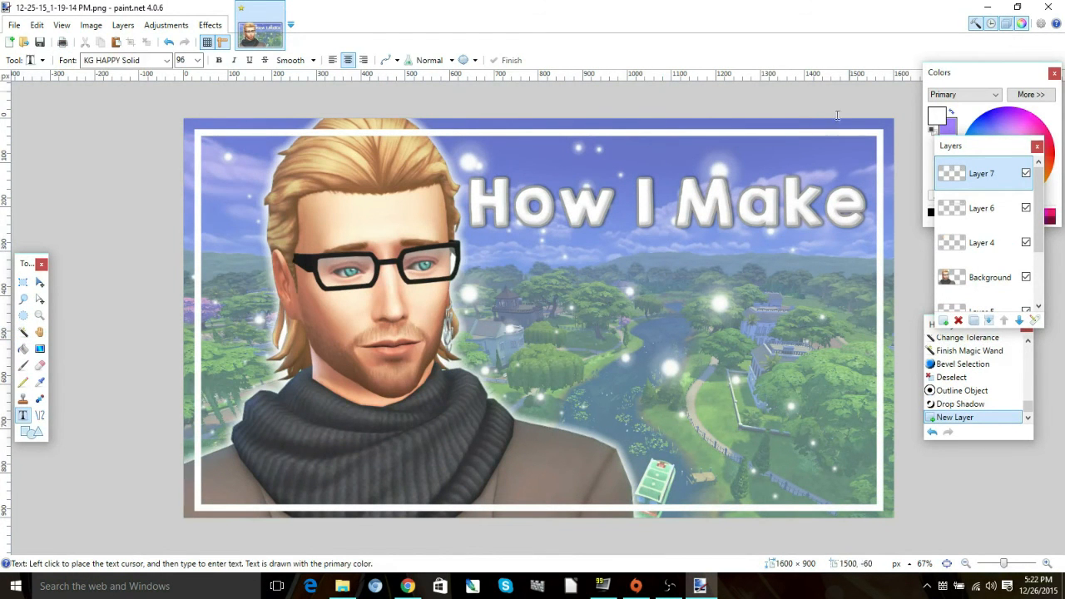
{"action": "left_click", "coordinate": [169, 61]}
{"action": "scroll", "coordinate": [133, 167], "scroll_direction": "down", "scroll_amount": 5}
{"action": "left_click", "coordinate": [125, 154]}
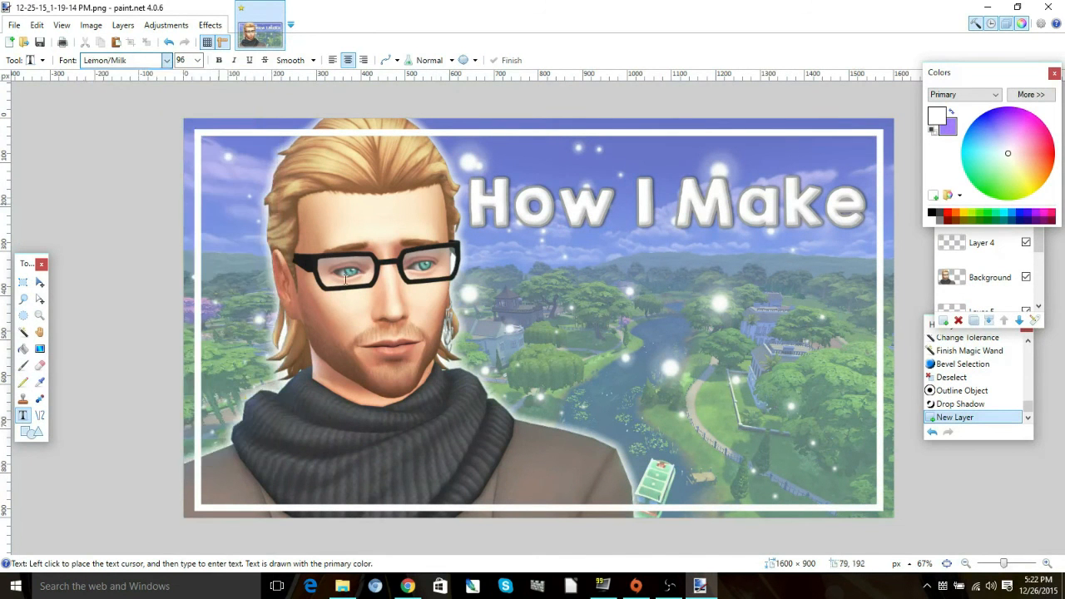
{"action": "left_click", "coordinate": [462, 326]}
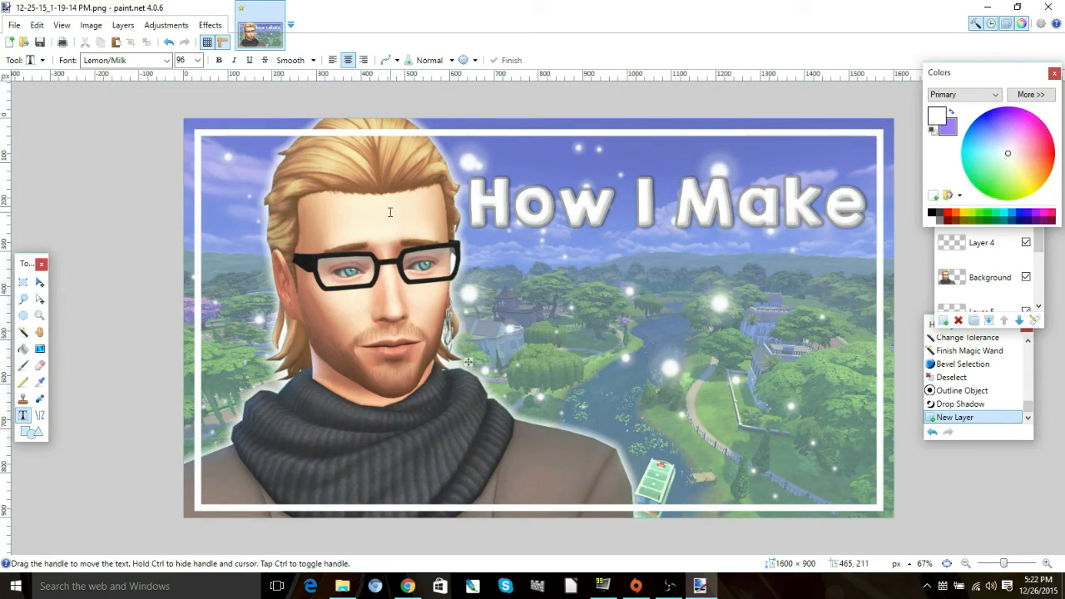
{"action": "type", "text": "MY THUMBNAILS"}
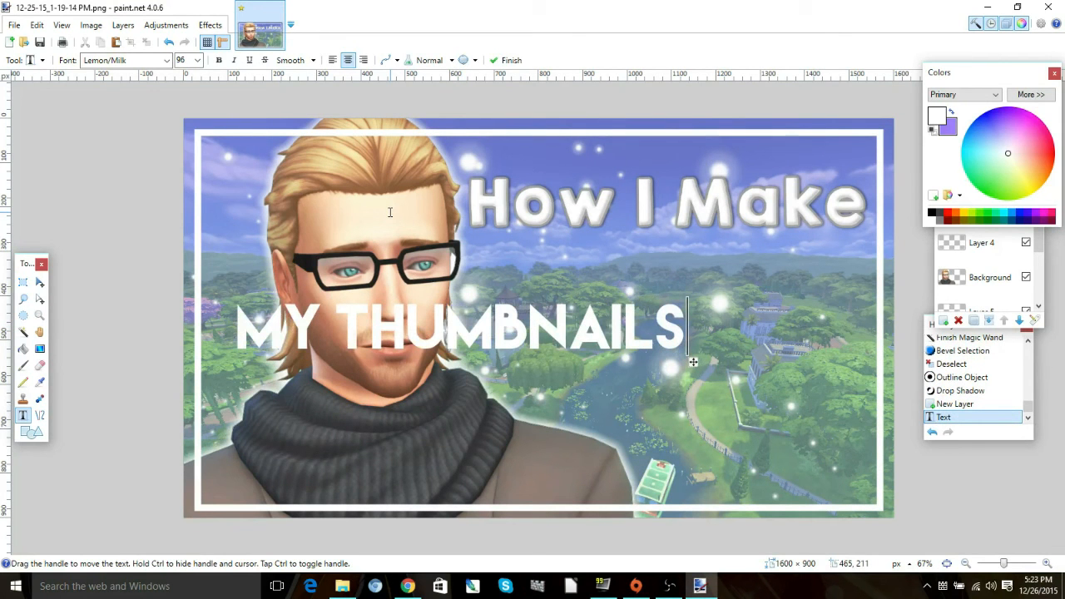
{"action": "left_click_drag", "start_coordinate": [693, 362], "coordinate": [887, 298]}
Step: Change the font of the "MY THUMBNAILS" line to KG Defying Gravity Bounce
{"action": "left_click", "coordinate": [166, 60]}
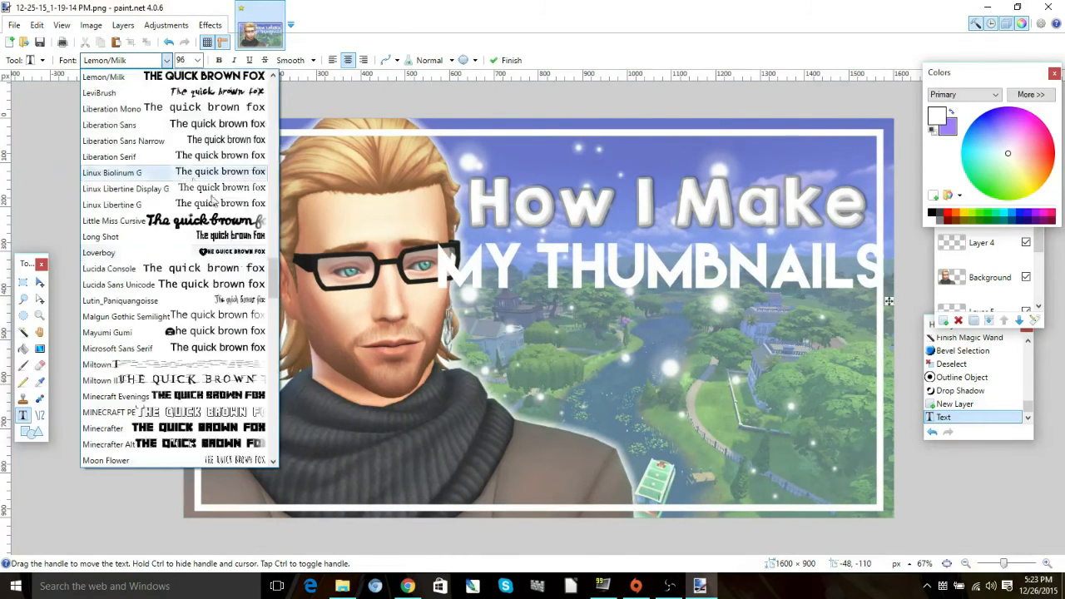
{"action": "scroll", "coordinate": [243, 258], "scroll_direction": "up", "scroll_amount": 3}
{"action": "scroll", "coordinate": [243, 258], "scroll_direction": "up", "scroll_amount": 5}
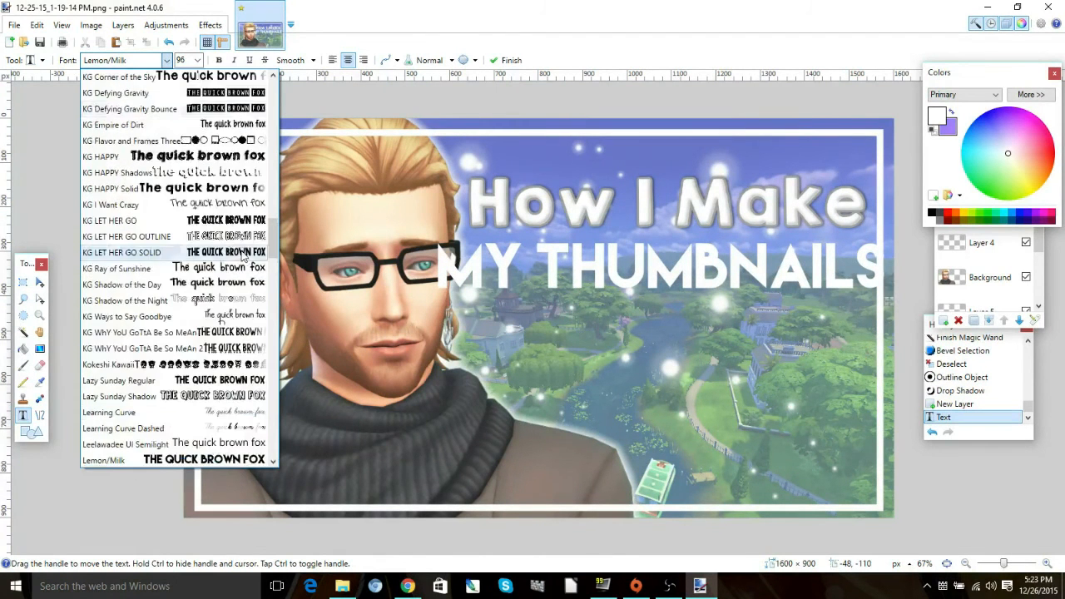
{"action": "left_click", "coordinate": [191, 113]}
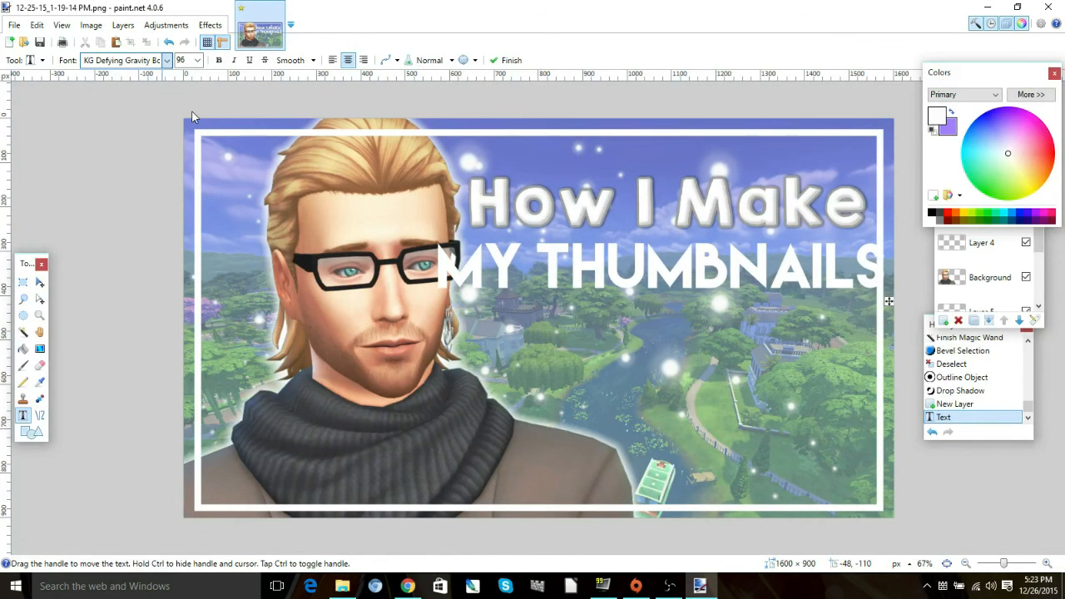
Step: Delete the space and the T after "MY", and add "[" and "]" around the line as ribbon ends
{"action": "key", "text": "BackSpace"}
{"action": "key", "text": "BackSpace"}
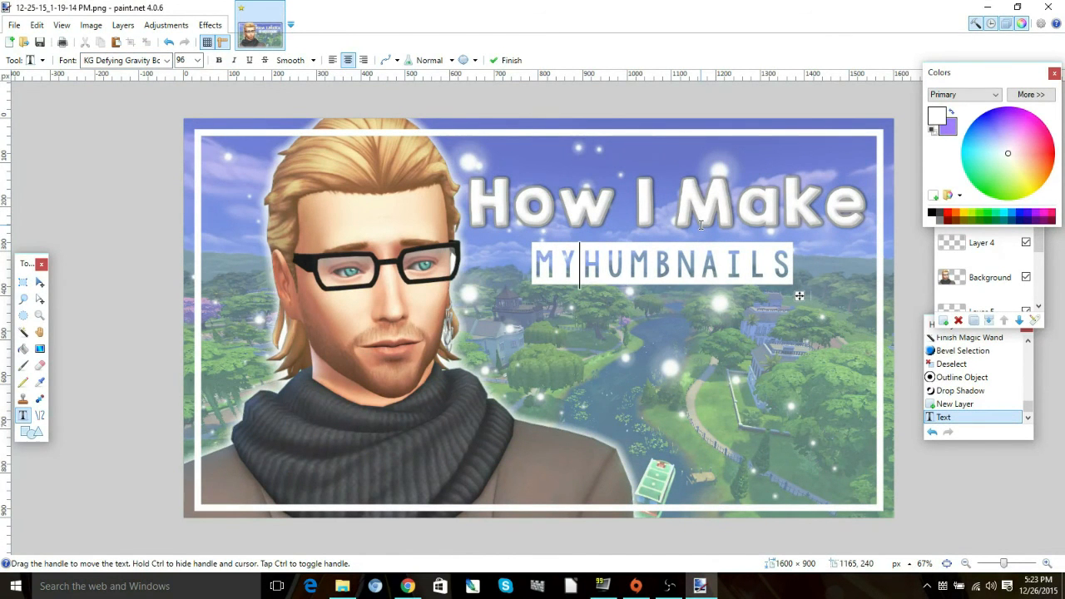
{"action": "left_click", "coordinate": [530, 270]}
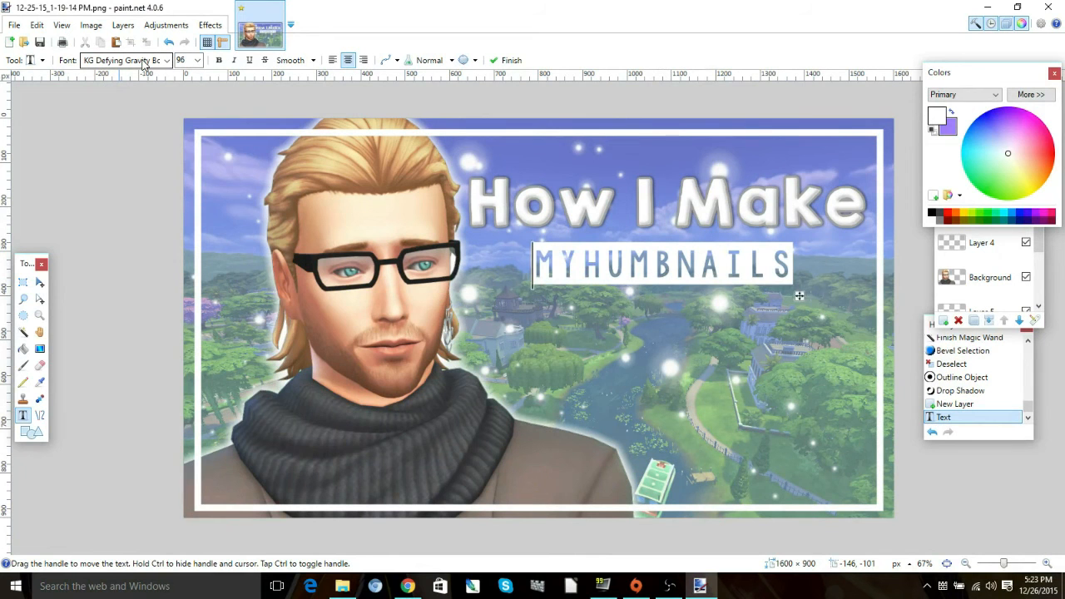
{"action": "type", "text": "["}
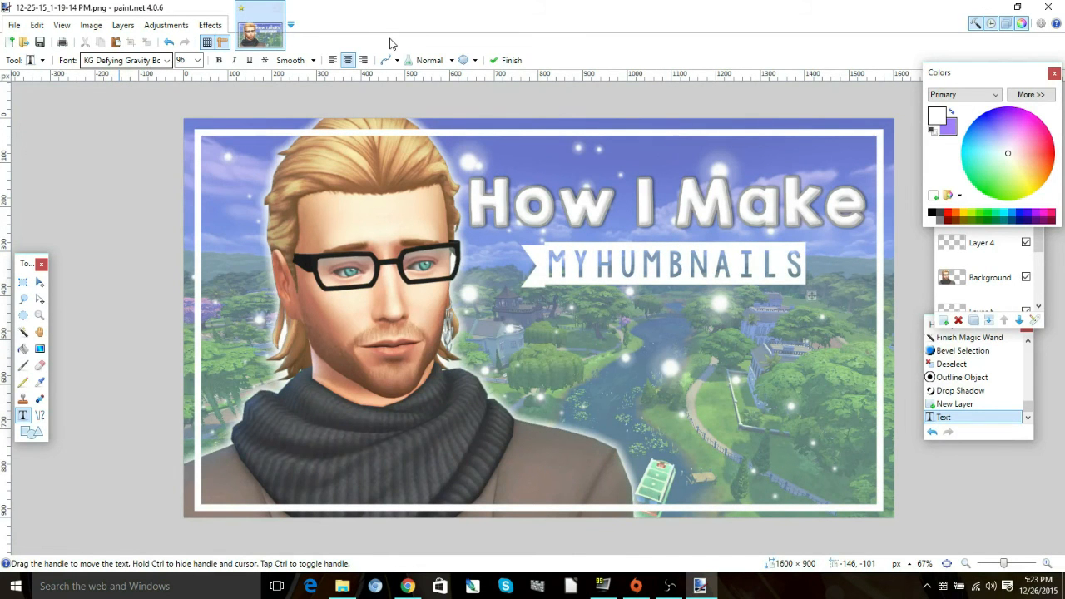
{"action": "type", "text": "]"}
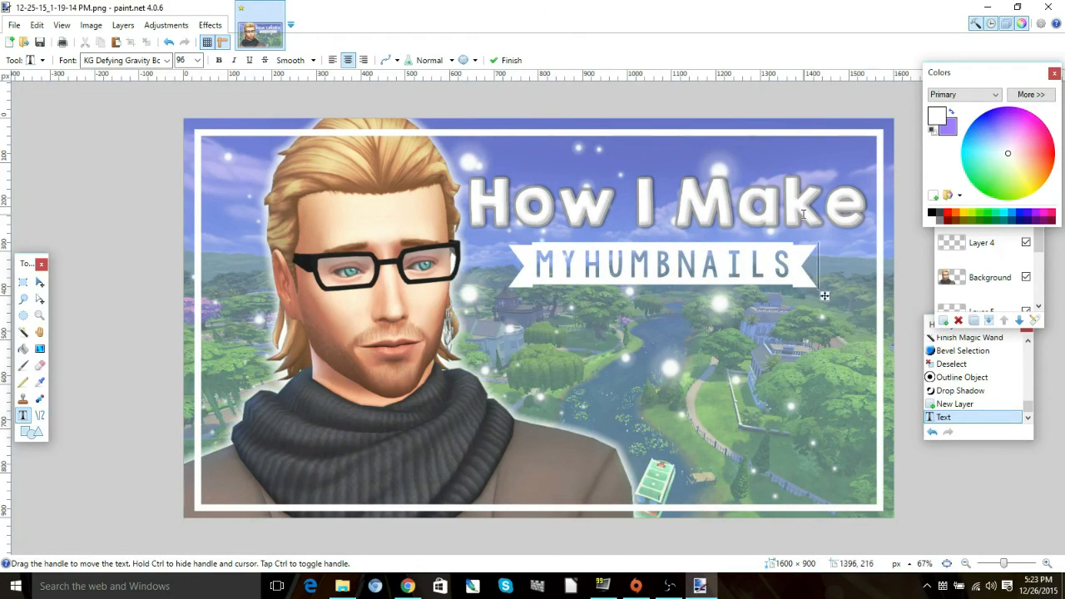
Step: Set the ribbon text's font size to 108
{"action": "left_click", "coordinate": [197, 60]}
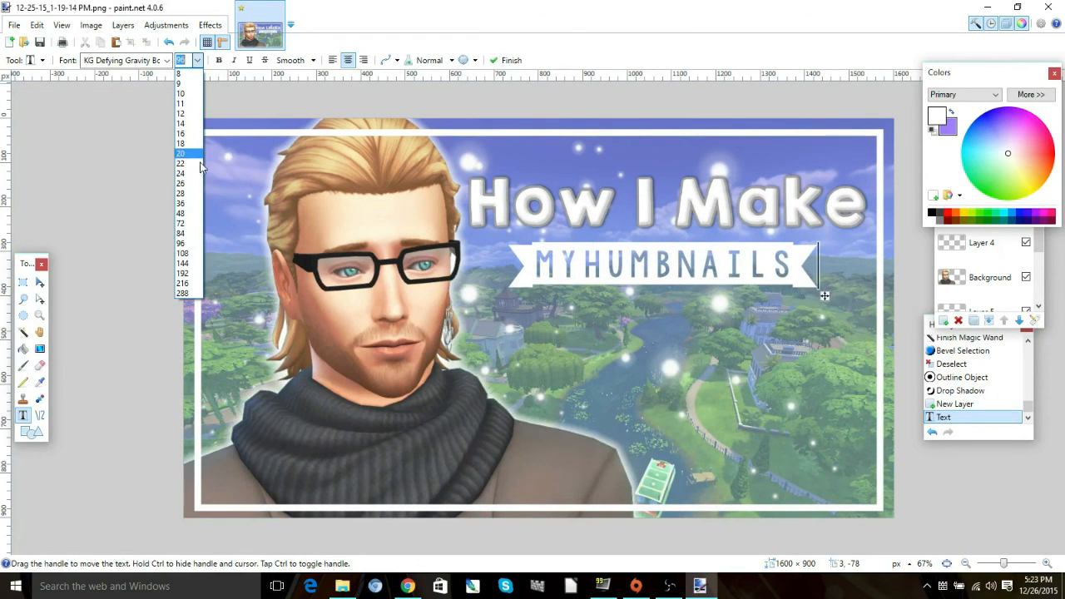
{"action": "left_click", "coordinate": [186, 268]}
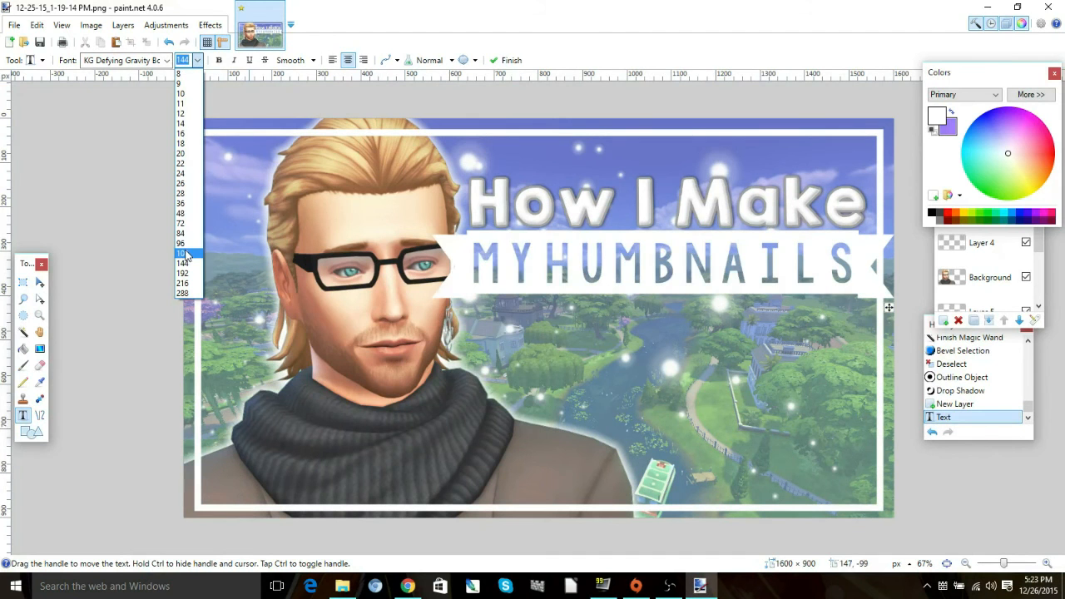
{"action": "left_click", "coordinate": [187, 254]}
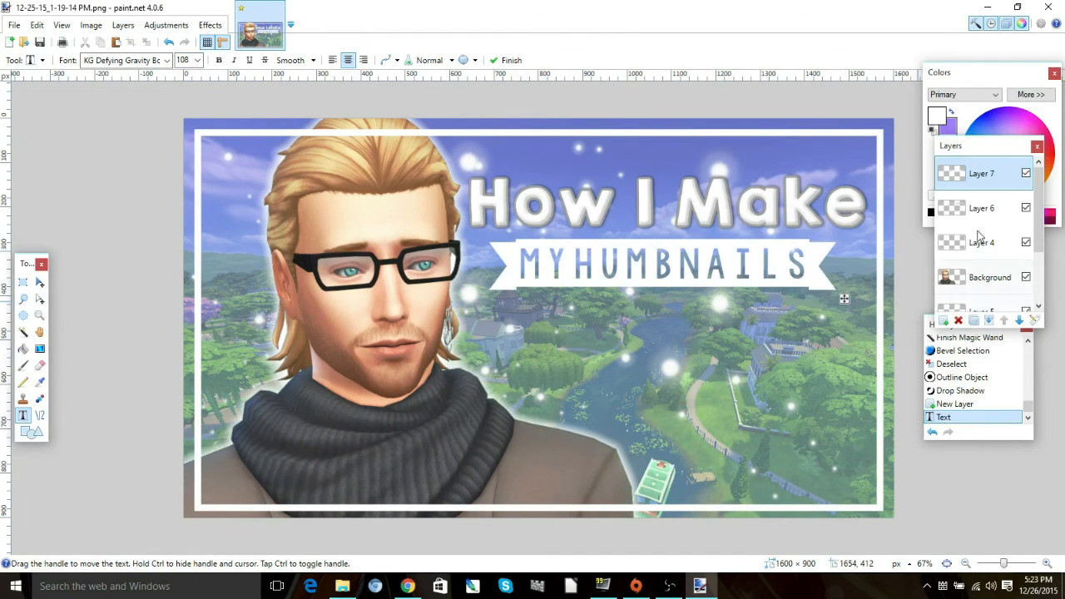
Step: Add a layer beneath the ribbon text and draw a white rectangle about 660 × 83 pixels behind its cut-out letters
{"action": "left_click", "coordinate": [945, 321]}
{"action": "left_click_drag", "start_coordinate": [956, 174], "coordinate": [963, 212]}
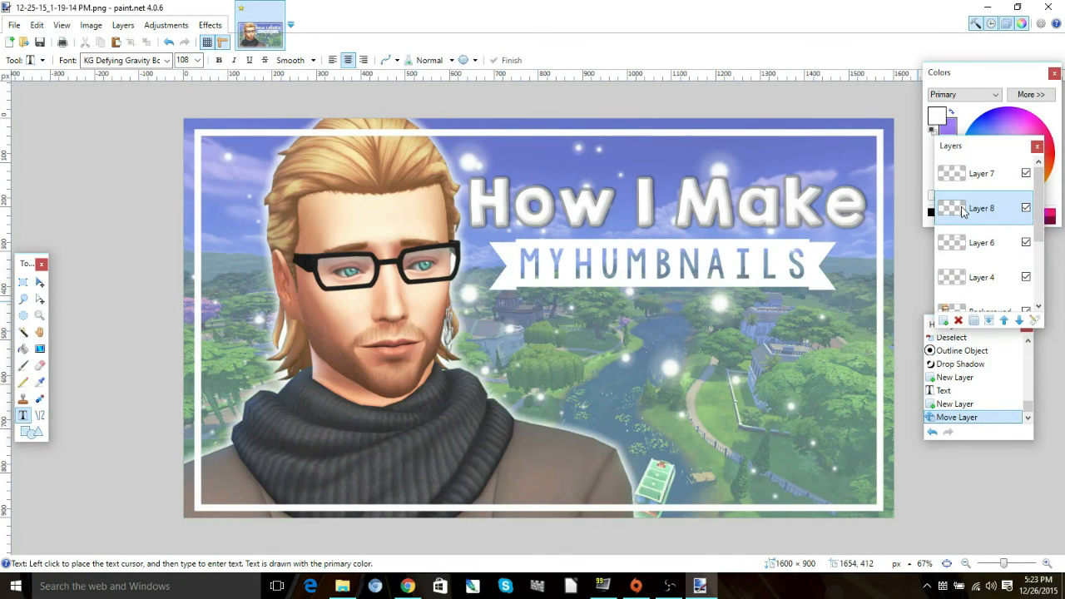
{"action": "left_click", "coordinate": [31, 432]}
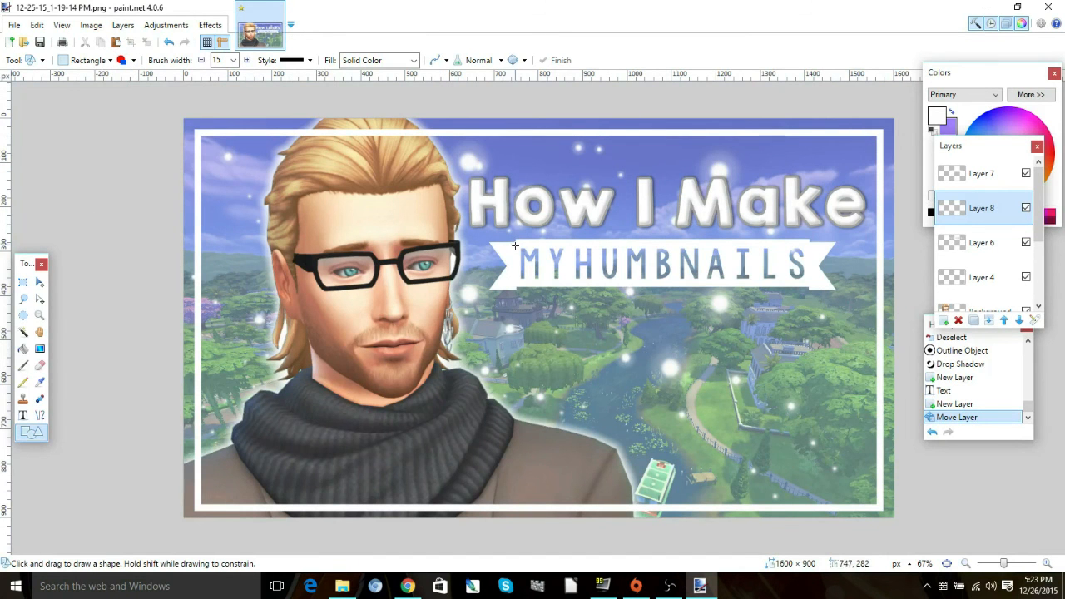
{"action": "mouse_move", "coordinate": [518, 245]}
{"action": "left_mouse_down"}
{"action": "mouse_move", "coordinate": [591, 274]}
{"action": "mouse_move", "coordinate": [809, 283]}
{"action": "left_mouse_up"}
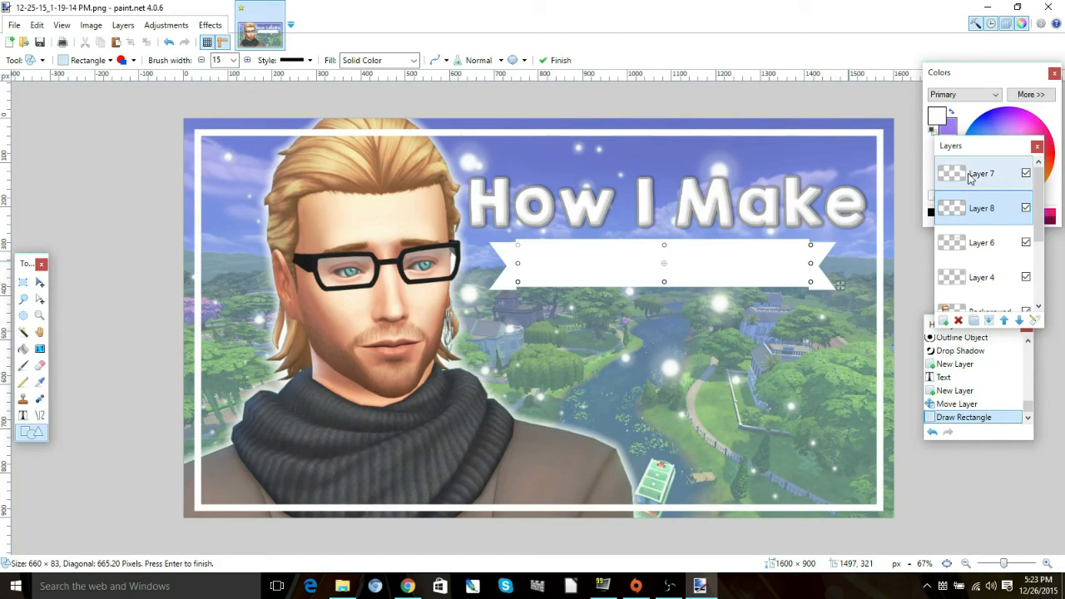
Step: Choose light blue as the primary color, fill the rectangle behind the ribbon with it, and undo the fill
{"action": "key", "text": "f"}
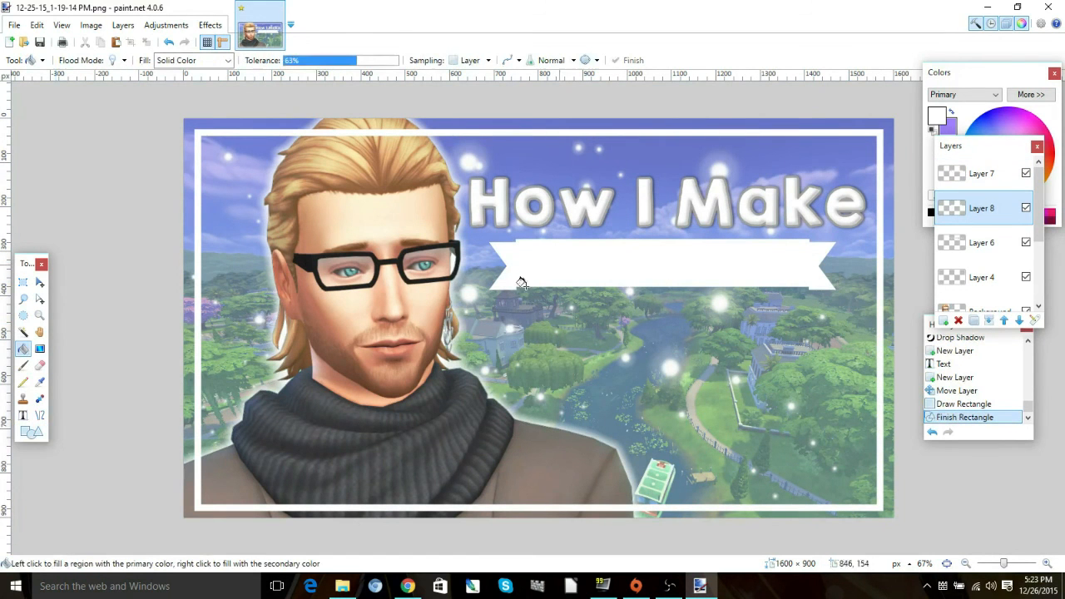
{"action": "left_click_drag", "start_coordinate": [957, 72], "coordinate": [873, 76]}
{"action": "left_click", "coordinate": [904, 151]}
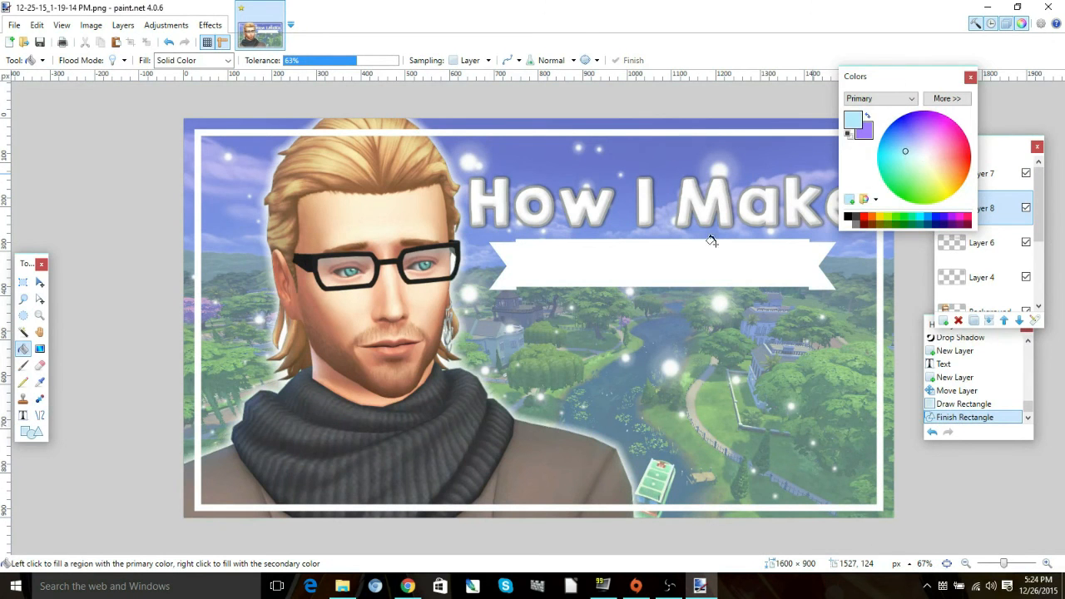
{"action": "left_click", "coordinate": [678, 271]}
{"action": "left_click", "coordinate": [167, 43]}
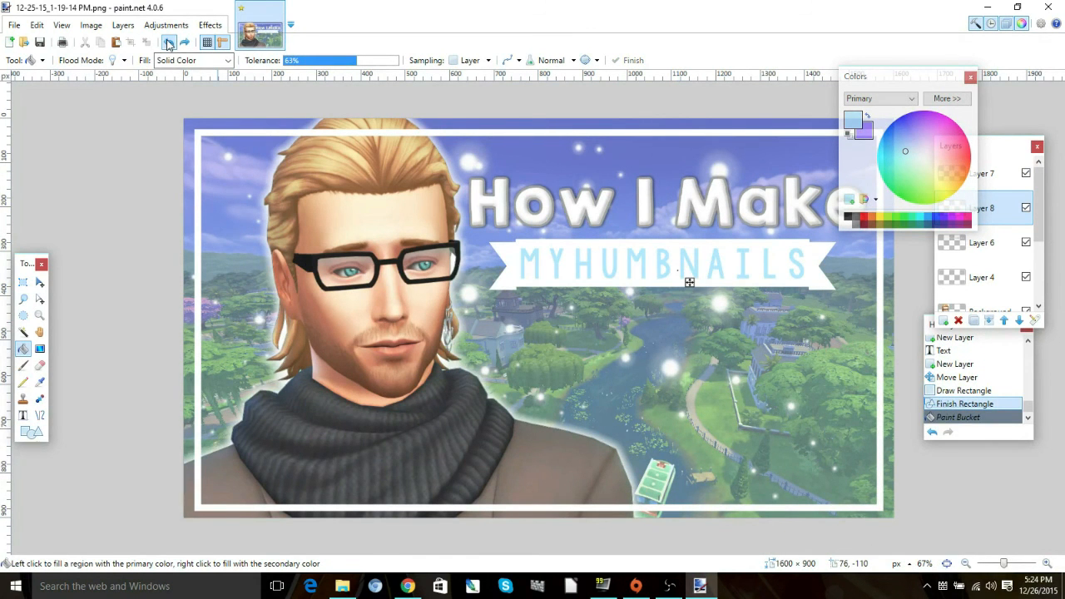
Step: Merge the ribbon text layer down into the rectangle layer and fill the whole ribbon with light blue
{"action": "left_click", "coordinate": [988, 321]}
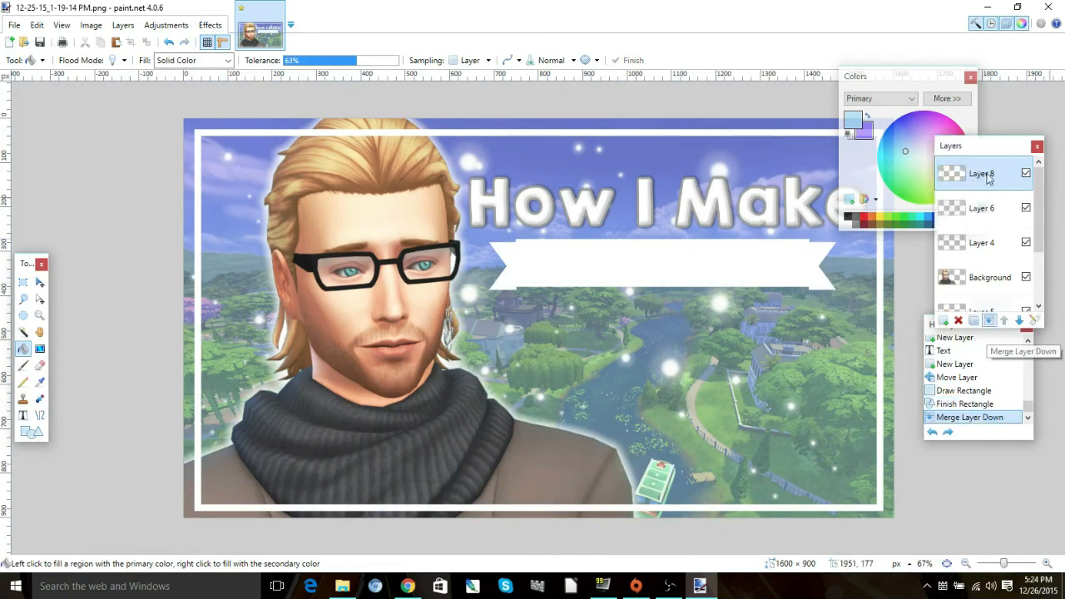
{"action": "left_click", "coordinate": [654, 264]}
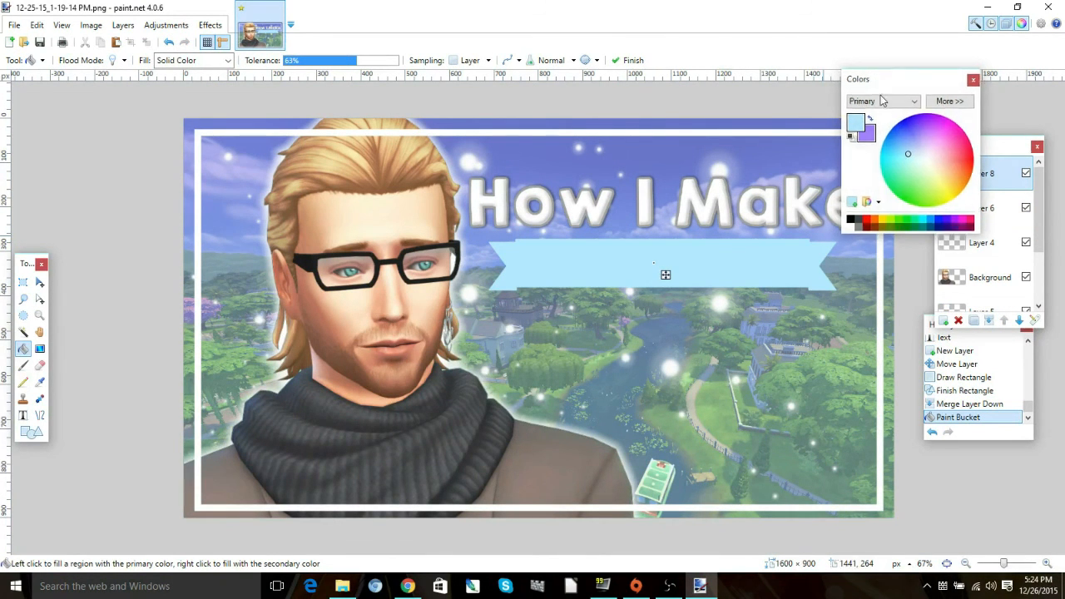
{"action": "left_click_drag", "start_coordinate": [883, 77], "coordinate": [948, 95]}
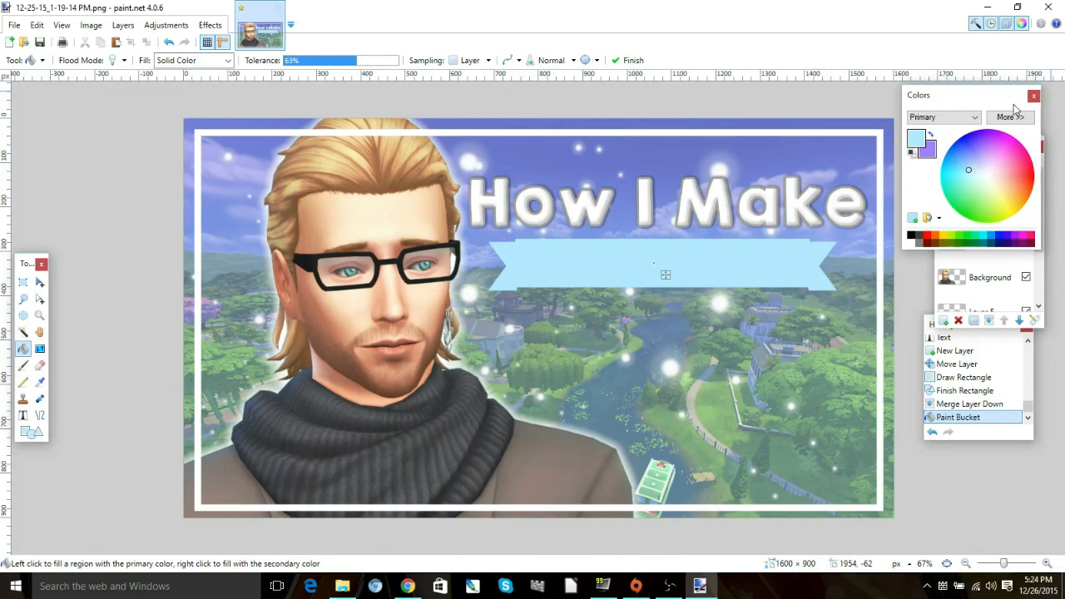
Step: Add a new layer above the ribbon and write "MY THUMBNAILS" on it, starting near the character's glasses
{"action": "key", "text": "ctrl+shift+n"}
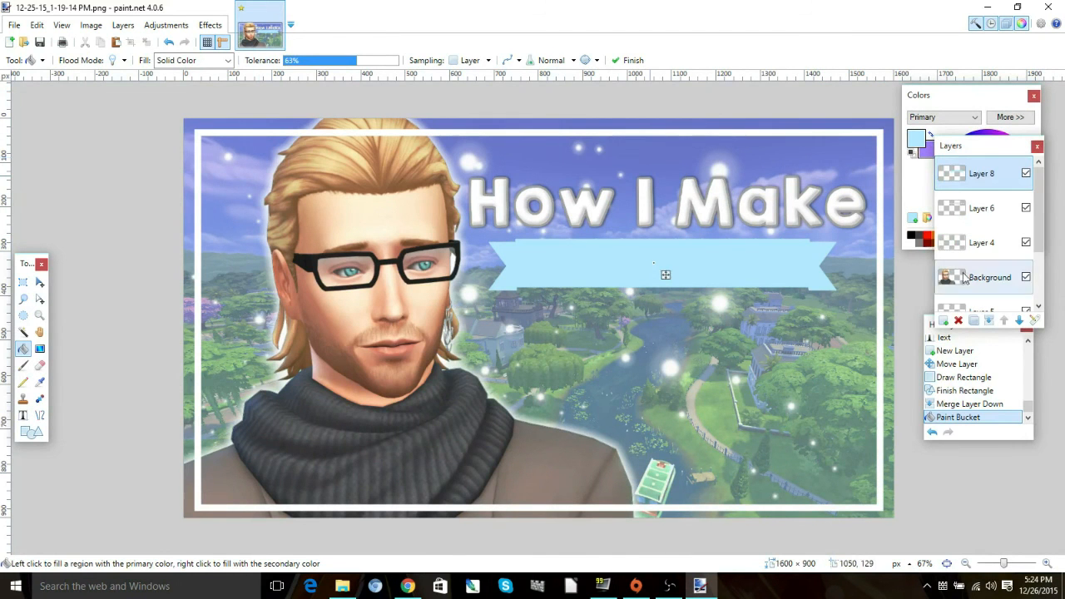
{"action": "left_click", "coordinate": [23, 416]}
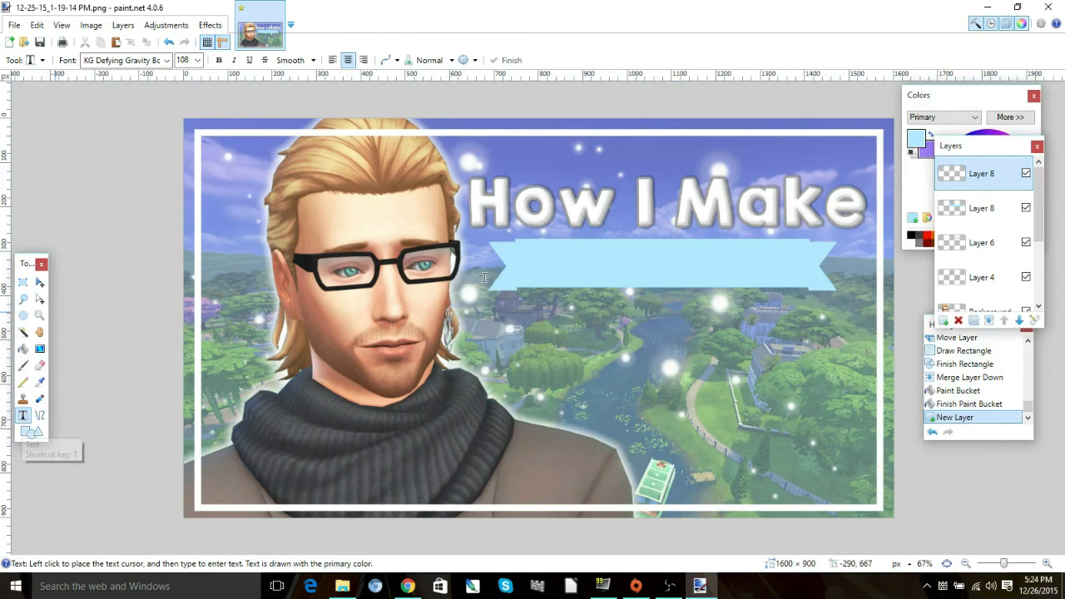
{"action": "left_click", "coordinate": [485, 277]}
{"action": "type", "text": "MY THU"}
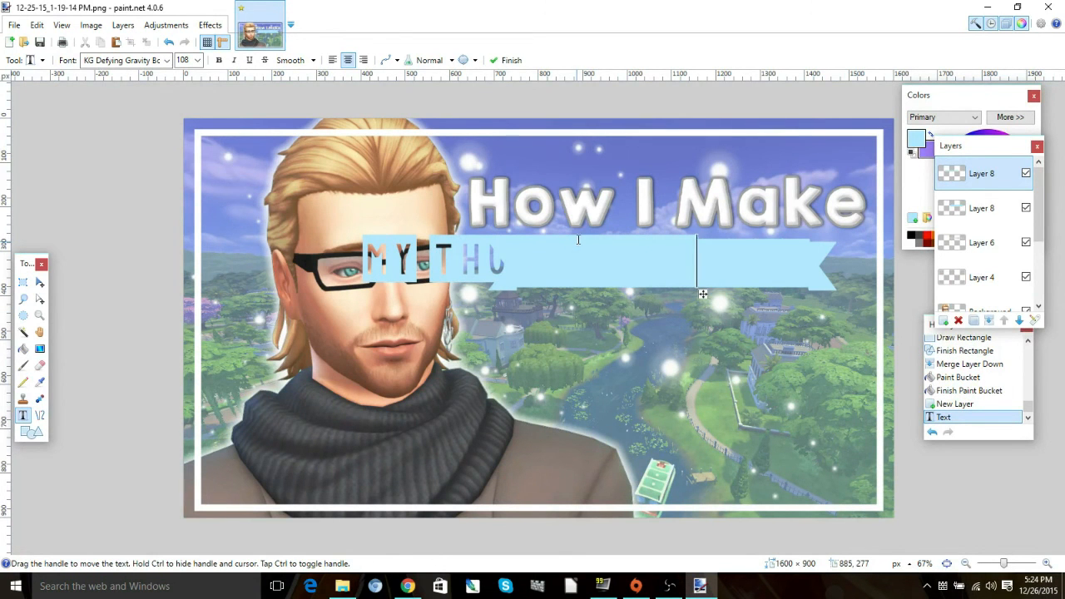
Step: Change the font of the new "MY THUMBNAILS" text to Lazy Sunday Regular
{"action": "left_click", "coordinate": [166, 59]}
{"action": "scroll", "coordinate": [175, 140], "scroll_direction": "up", "scroll_amount": 5}
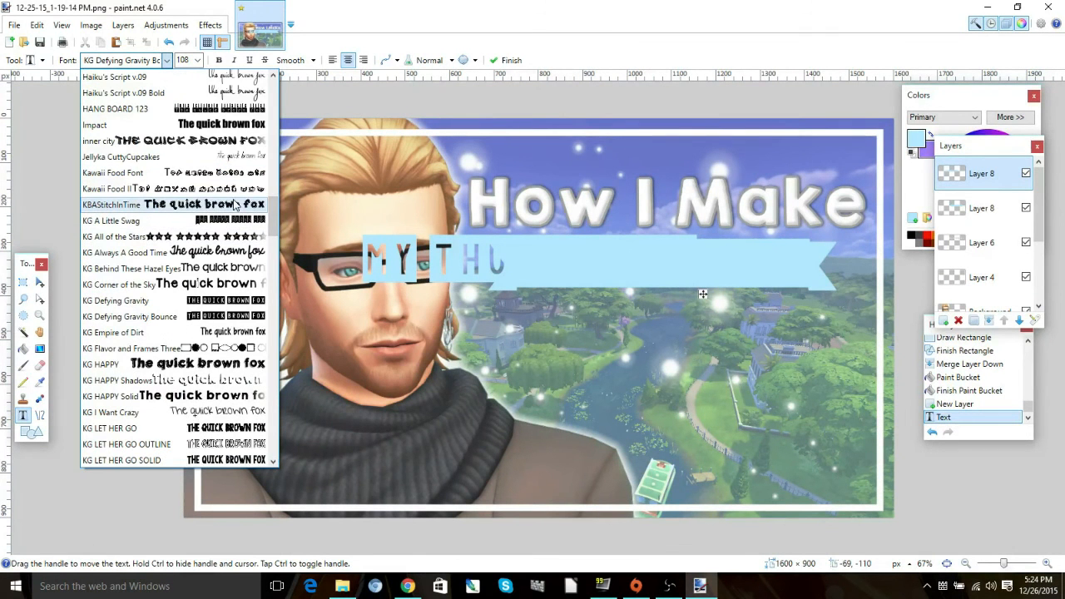
{"action": "scroll", "coordinate": [236, 204], "scroll_direction": "down", "scroll_amount": 3}
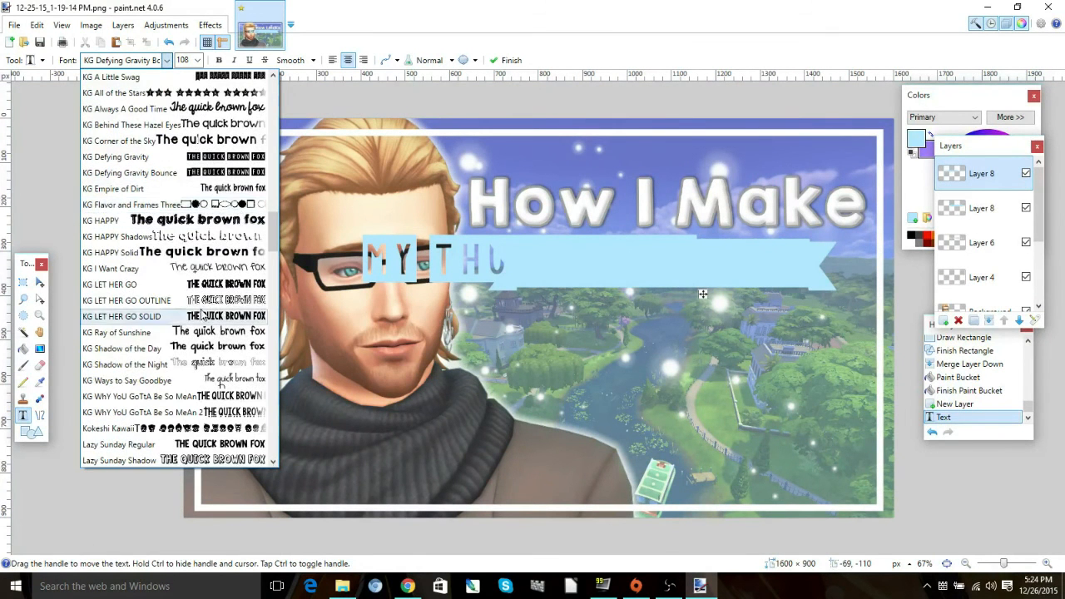
{"action": "scroll", "coordinate": [208, 299], "scroll_direction": "down", "scroll_amount": 2}
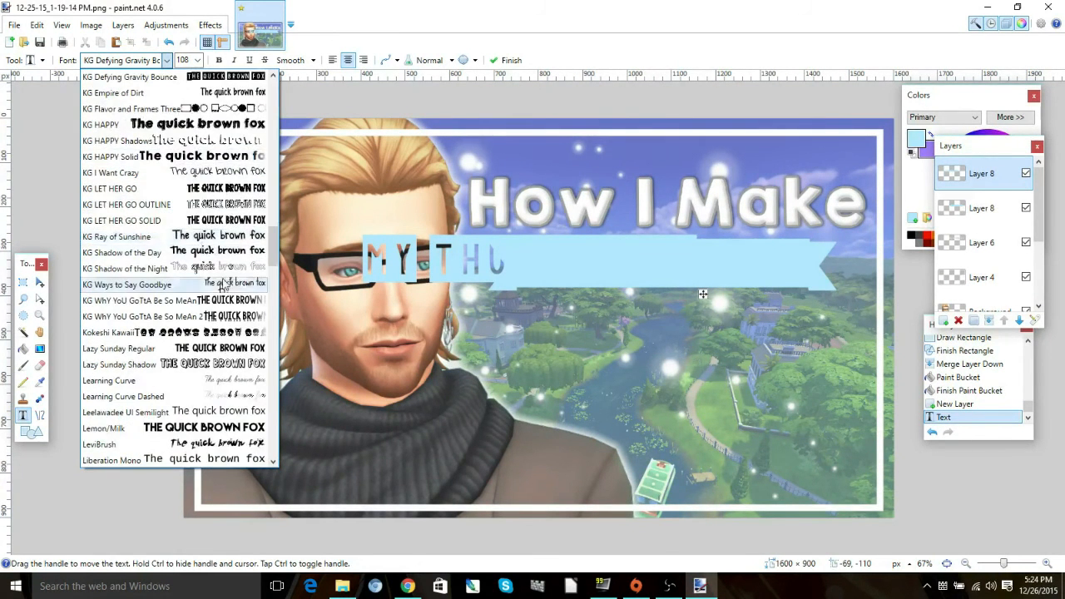
{"action": "scroll", "coordinate": [223, 285], "scroll_direction": "down", "scroll_amount": 2}
{"action": "left_click", "coordinate": [193, 253]}
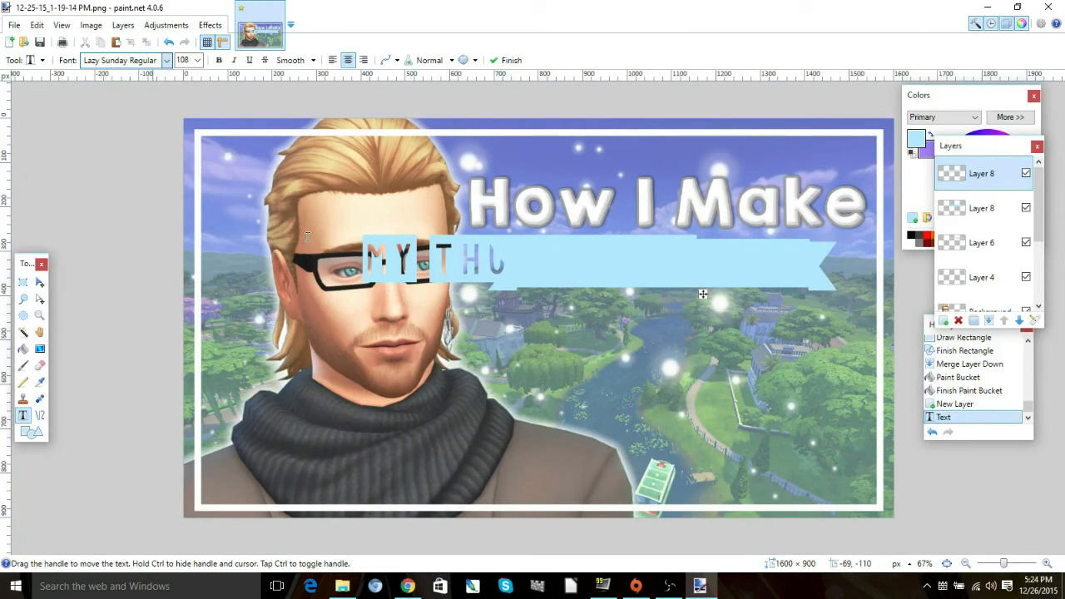
Step: Make the "MY THUMBNAILS" text white at size 72 and center it on the light-blue ribbon
{"action": "left_click", "coordinate": [917, 244]}
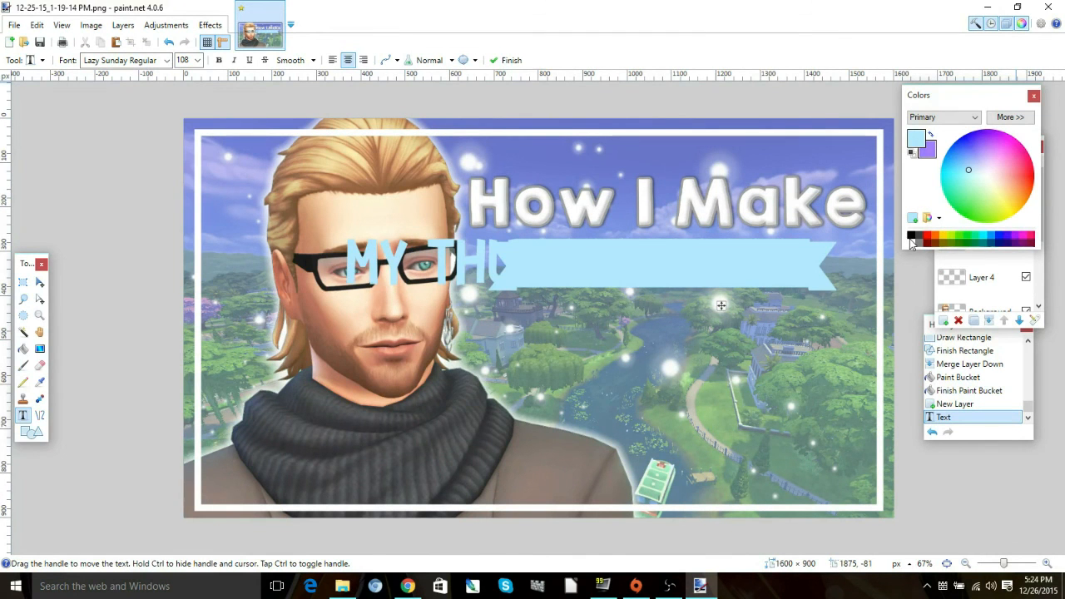
{"action": "left_click", "coordinate": [912, 242]}
{"action": "left_click", "coordinate": [198, 60]}
{"action": "left_click", "coordinate": [183, 246]}
{"action": "key", "text": "Up"}
{"action": "left_click_drag", "start_coordinate": [701, 301], "coordinate": [833, 308]}
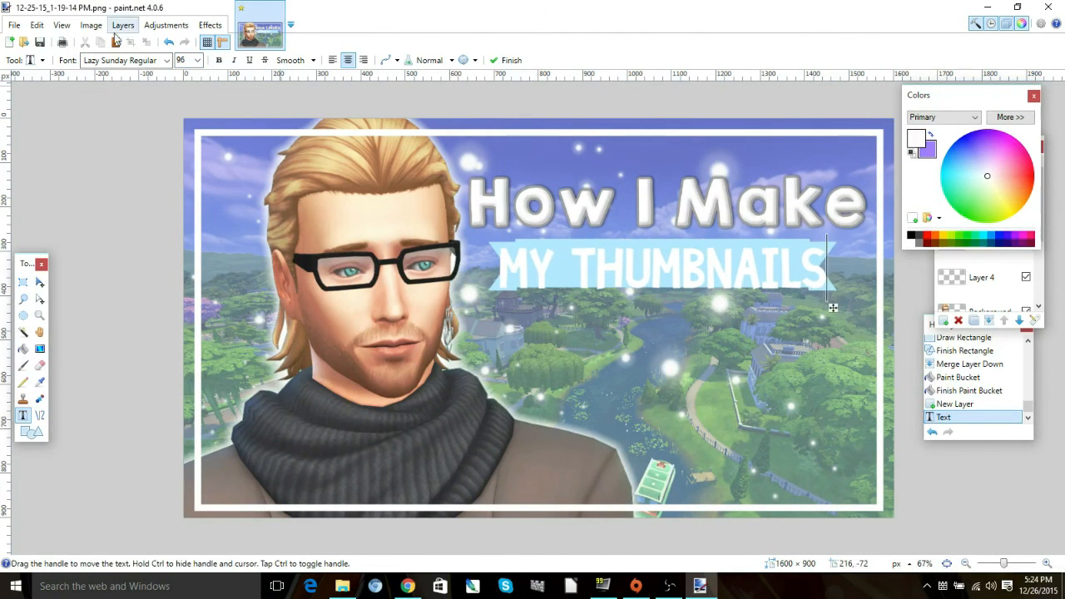
{"action": "left_click", "coordinate": [197, 60]}
{"action": "left_click", "coordinate": [185, 219]}
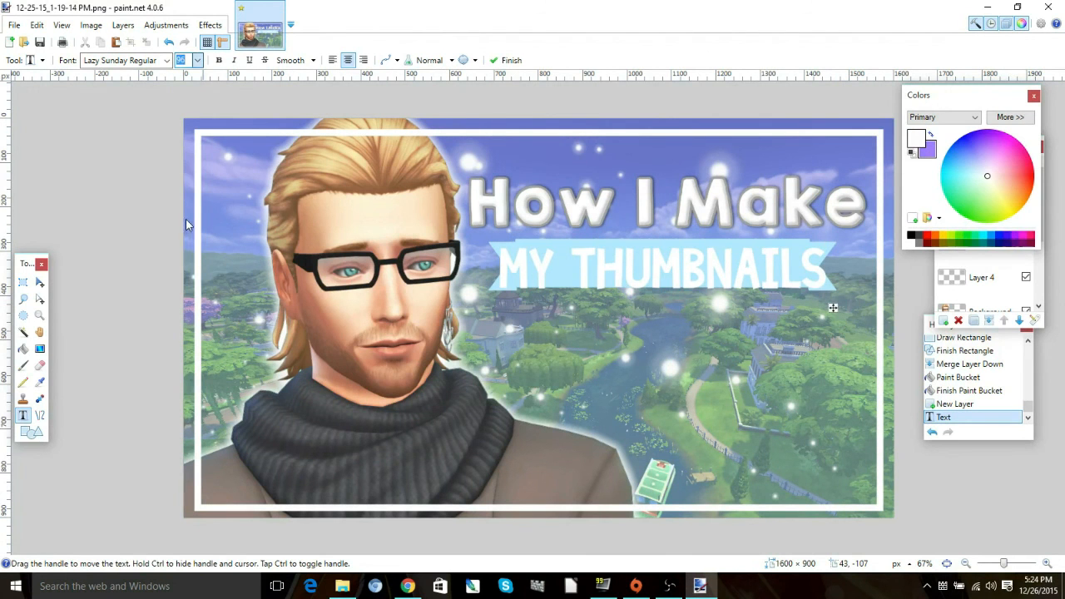
{"action": "type", "text": "72"}
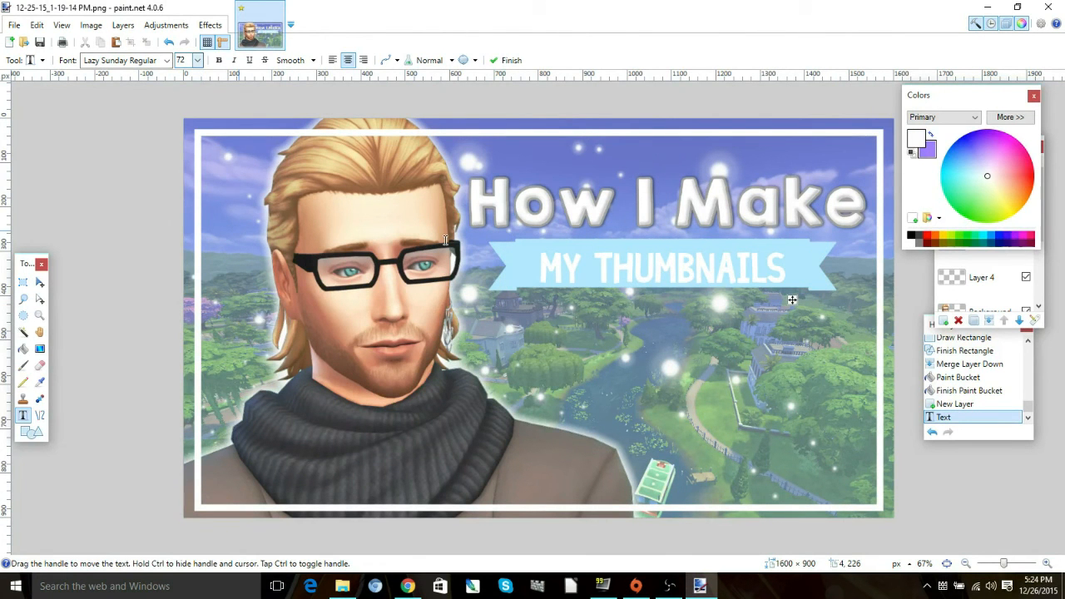
Step: Apply a grey Outline Object effect (RGB 163, 163, 163) with strength 5 to the "MY THUMBNAILS" text
{"action": "left_click", "coordinate": [211, 25]}
{"action": "mouse_move", "coordinate": [307, 148]}
{"action": "left_click", "coordinate": [399, 207]}
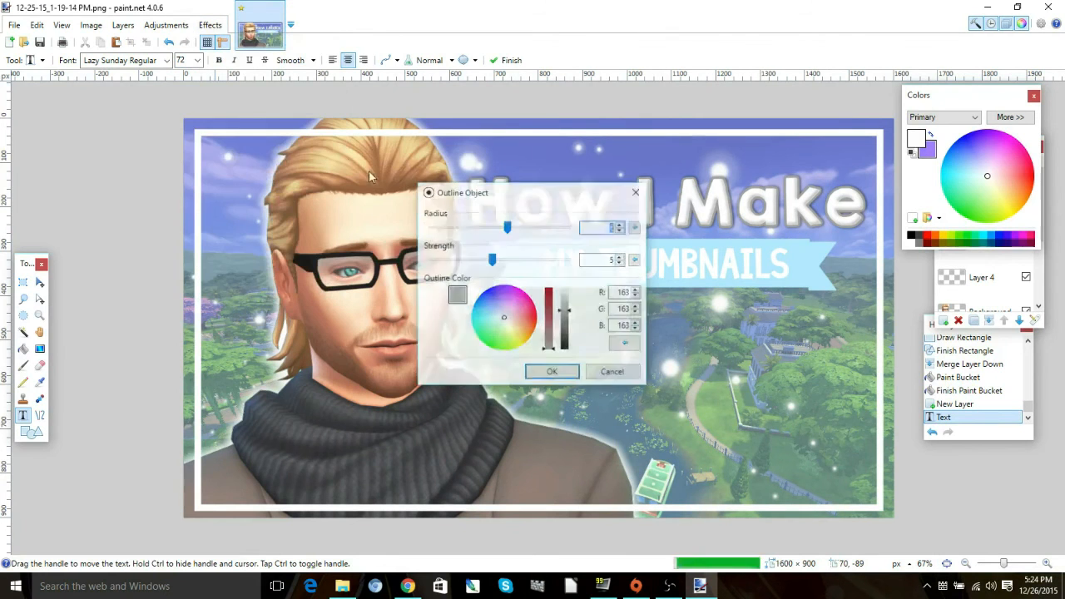
{"action": "left_click", "coordinate": [552, 374]}
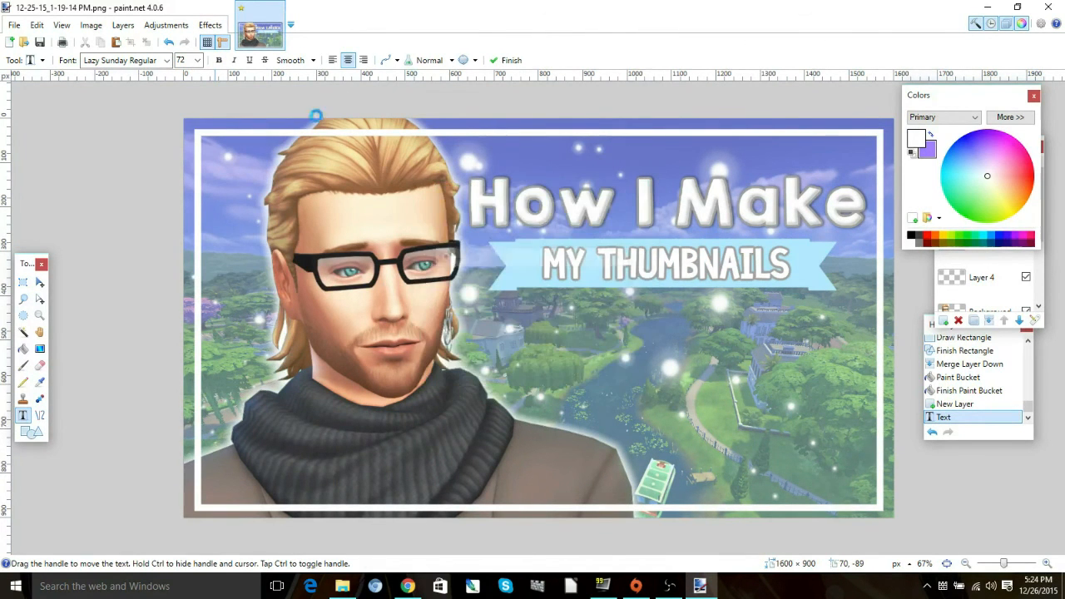
Step: Add a black drop shadow to the "MY THUMBNAILS" text with X offset 2, Y offset 0, blur radius 5 and opacity 151
{"action": "left_click", "coordinate": [211, 25]}
{"action": "mouse_move", "coordinate": [276, 147]}
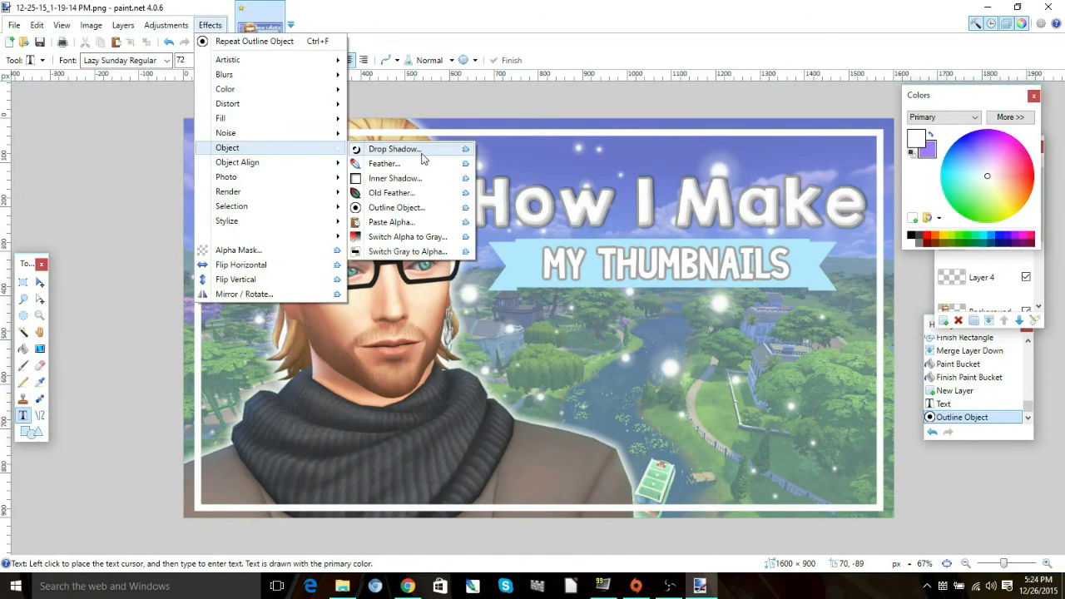
{"action": "left_click", "coordinate": [423, 152]}
{"action": "left_click_drag", "start_coordinate": [525, 133], "coordinate": [313, 92]}
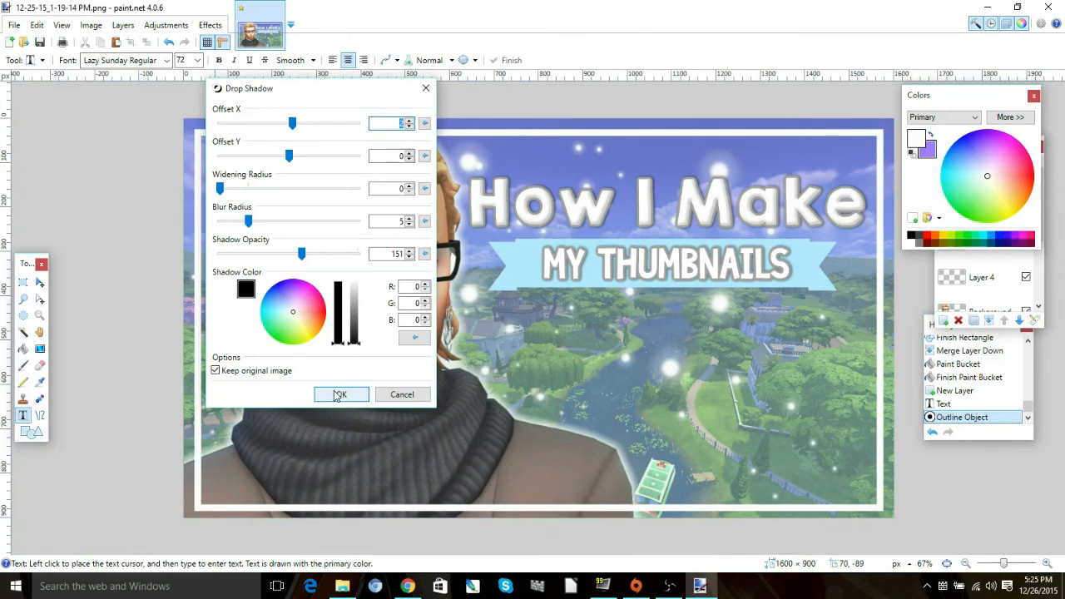
{"action": "left_click", "coordinate": [337, 394]}
Step: Select the ribbon's layer and outline the ribbon shape in white with strength 5
{"action": "left_click", "coordinate": [210, 25]}
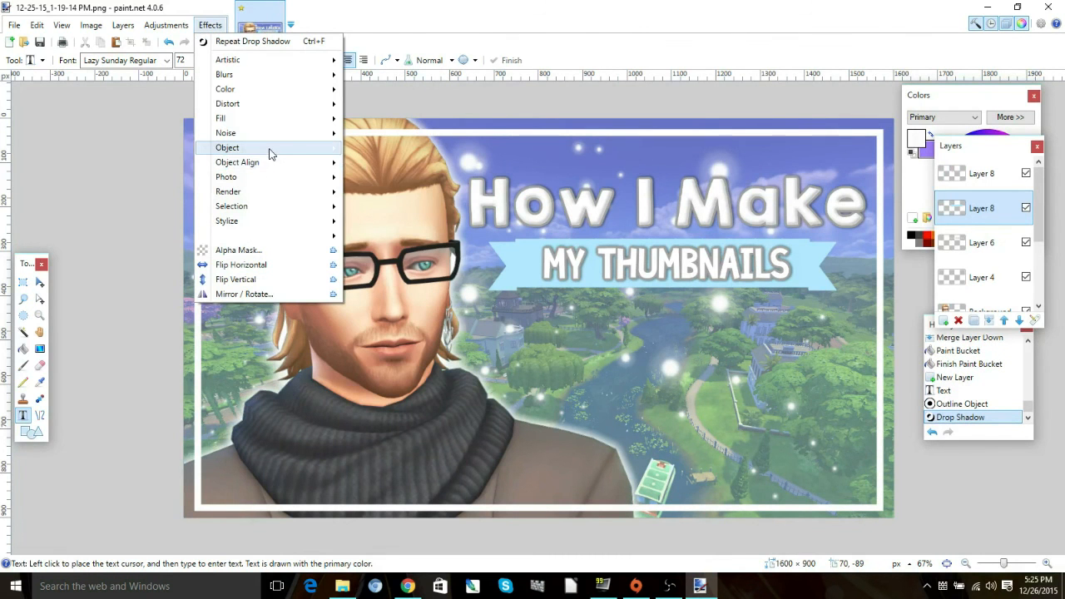
{"action": "mouse_move", "coordinate": [325, 155]}
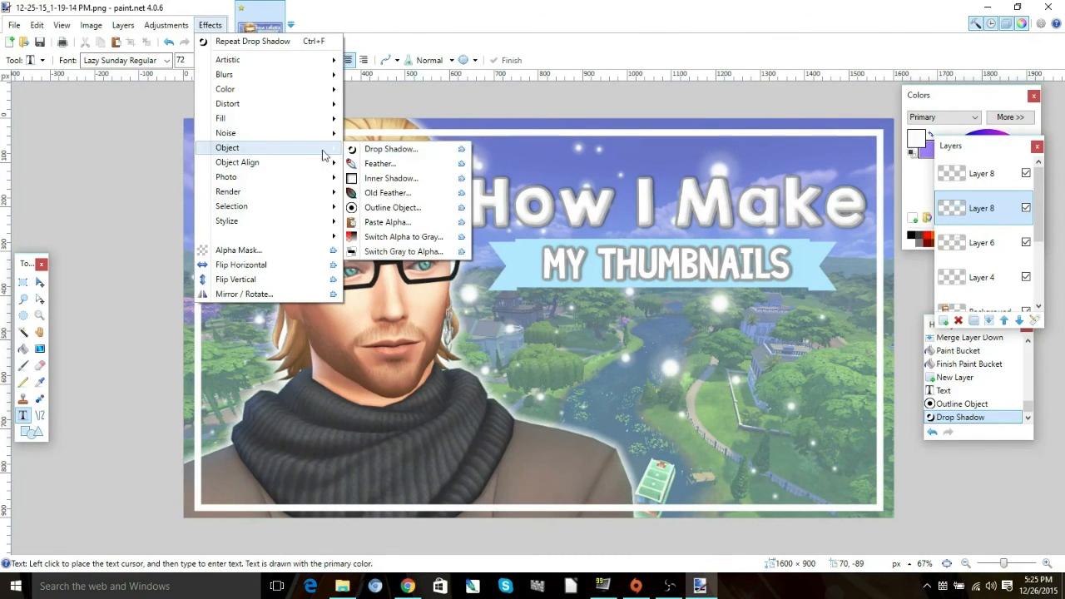
{"action": "left_click", "coordinate": [384, 208]}
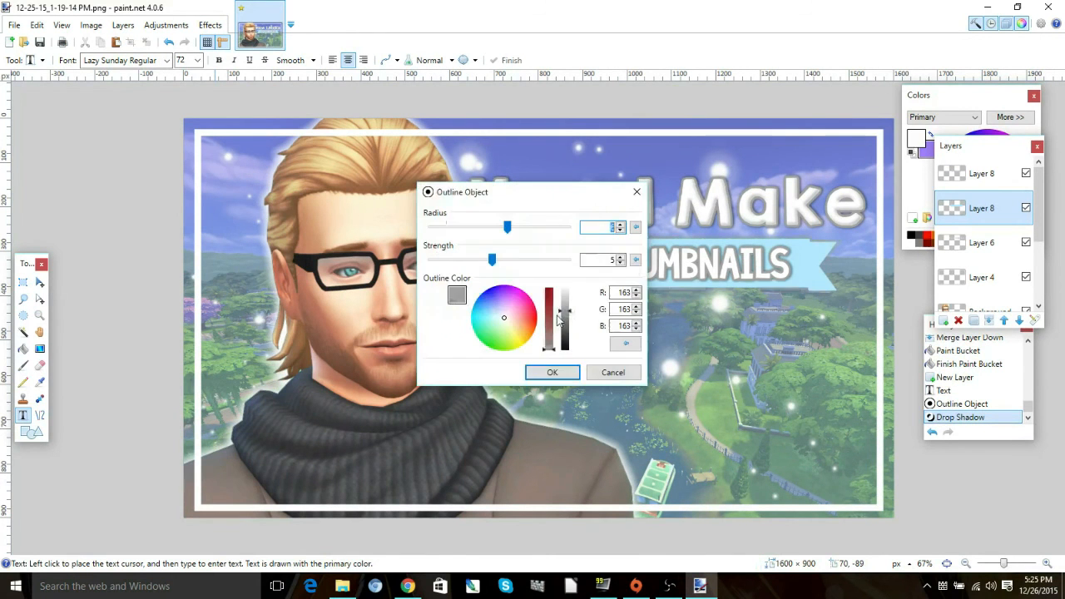
{"action": "left_click", "coordinate": [536, 374]}
Step: Add a black drop shadow to the ribbon with both offsets 0, widening radius 8, blur radius 5 and opacity 56
{"action": "left_click", "coordinate": [210, 25]}
{"action": "mouse_move", "coordinate": [245, 148]}
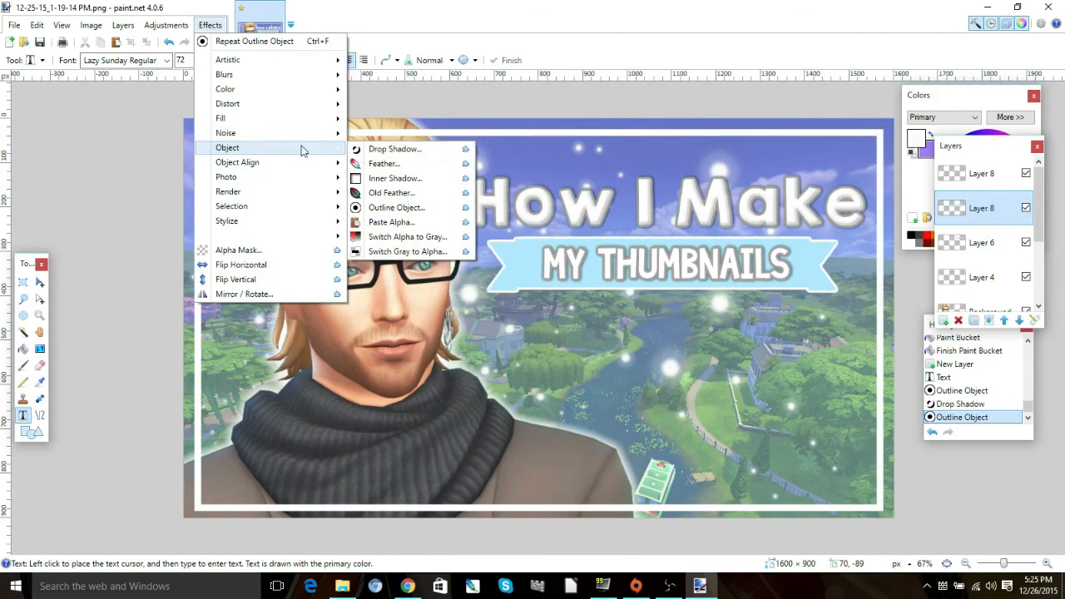
{"action": "left_click", "coordinate": [380, 147]}
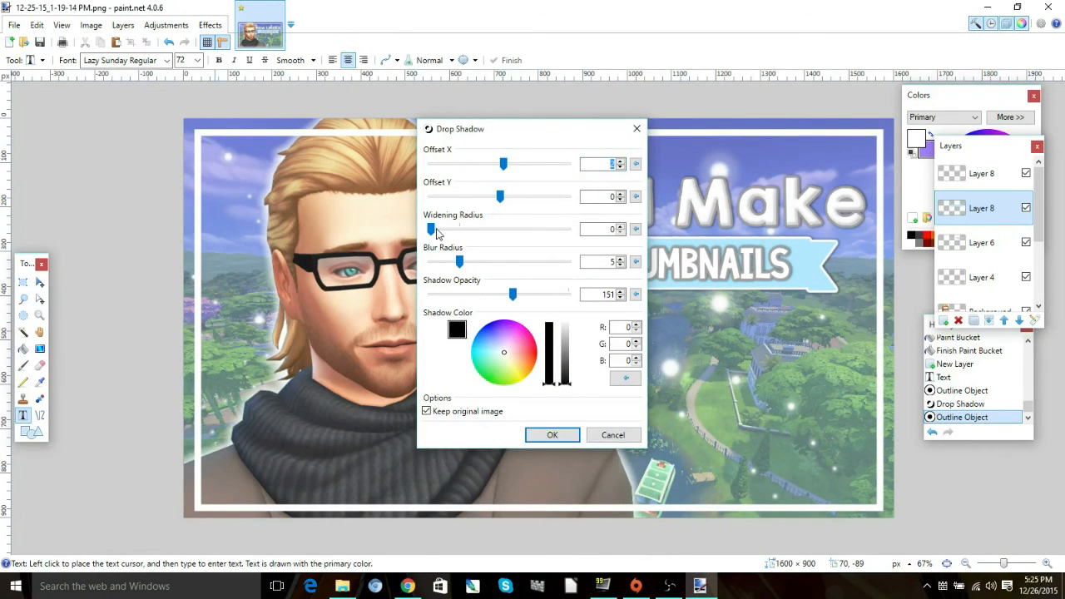
{"action": "left_click_drag", "start_coordinate": [434, 230], "coordinate": [477, 230]}
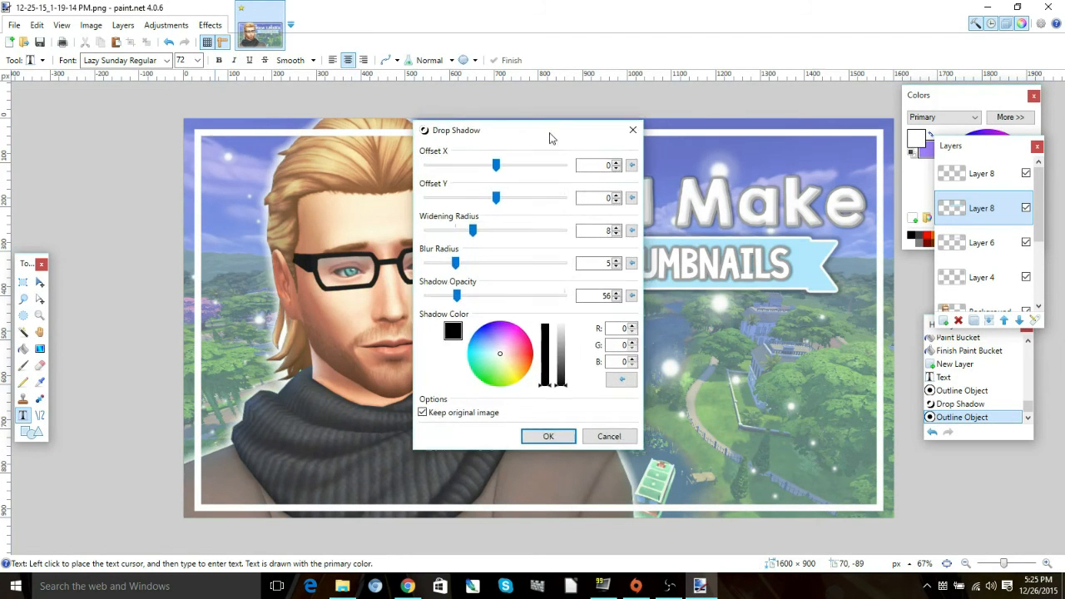
{"action": "left_click_drag", "start_coordinate": [552, 138], "coordinate": [350, 103]}
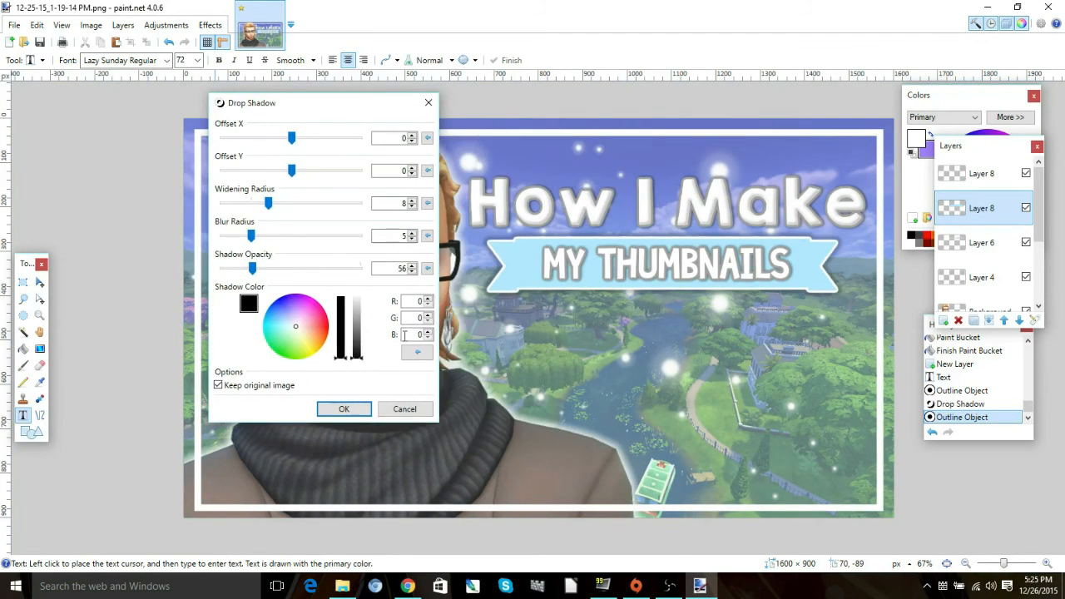
{"action": "left_click", "coordinate": [355, 409]}
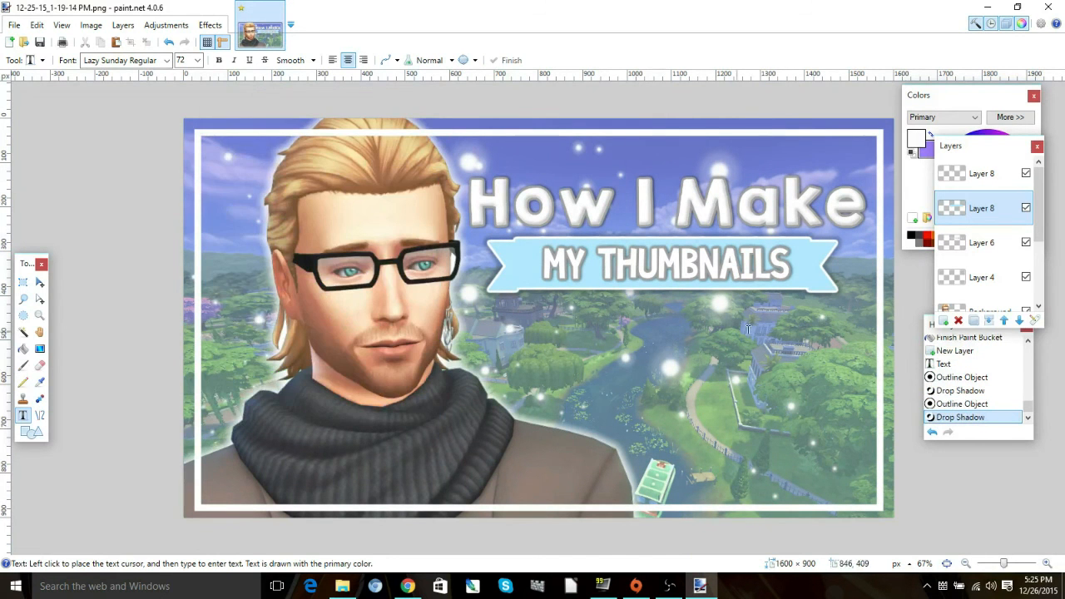
Step: Switch to Chrome and search Google Images for "paint emoji"
{"action": "left_click", "coordinate": [408, 585]}
{"action": "scroll", "coordinate": [298, 156], "scroll_direction": "up", "scroll_amount": 5}
{"action": "left_click_drag", "start_coordinate": [202, 75], "coordinate": [6, 35]}
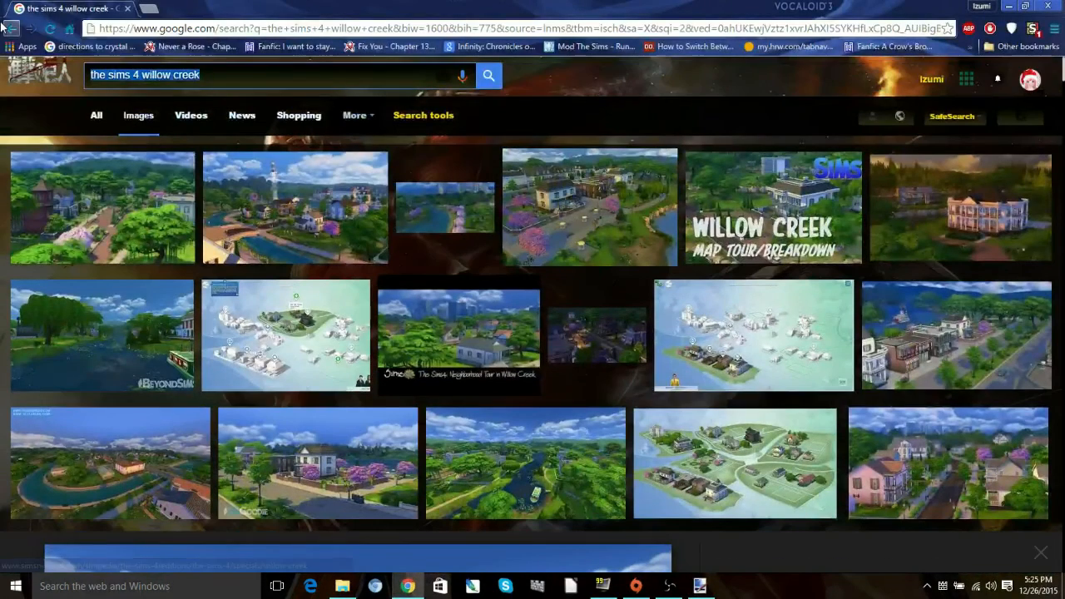
{"action": "key", "text": "BackSpace"}
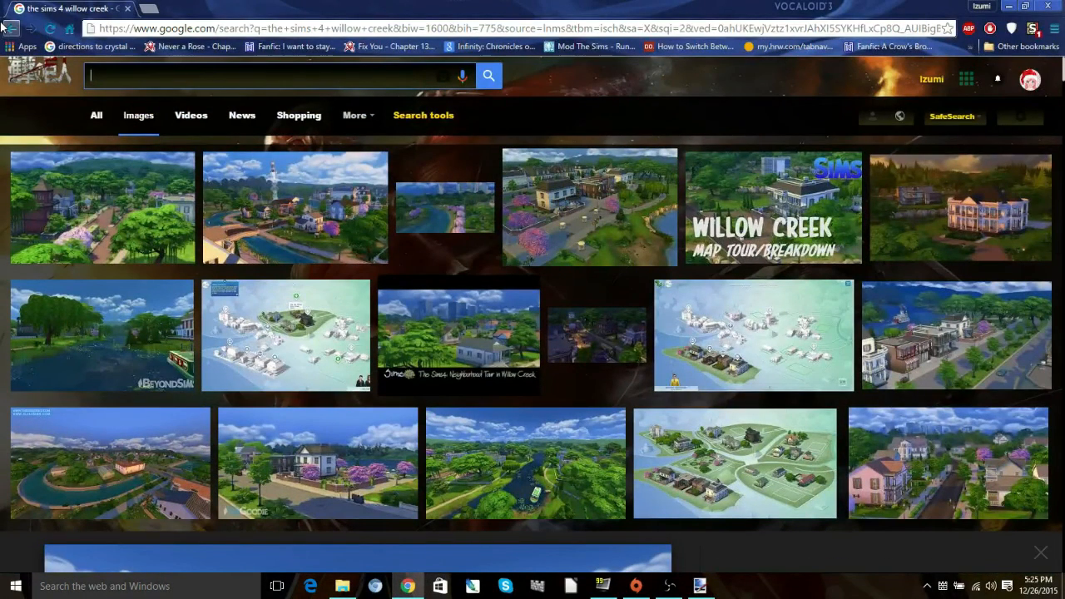
{"action": "type", "text": "paint"}
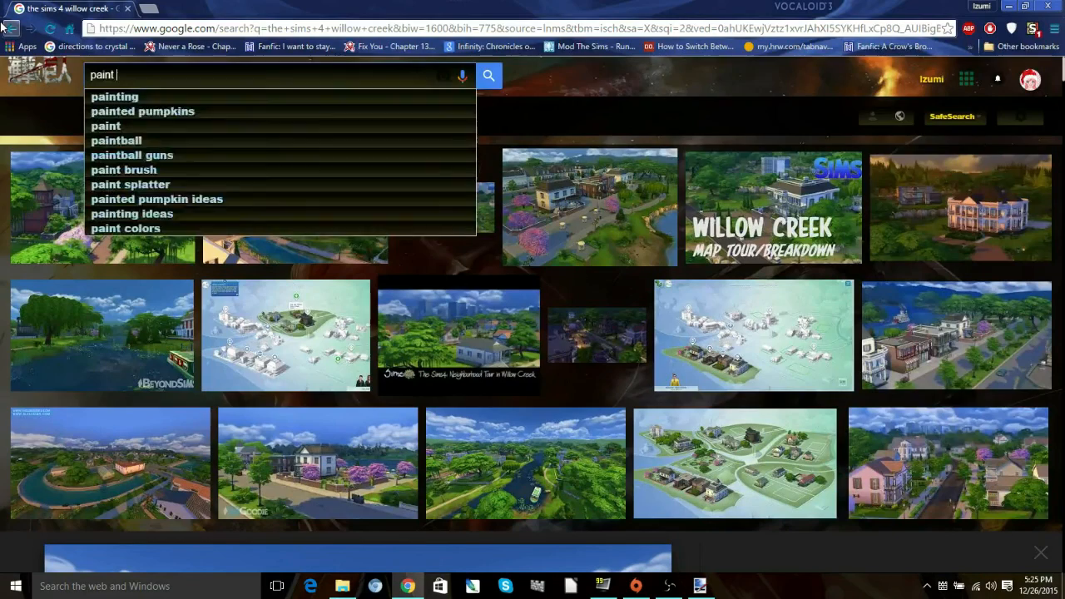
{"action": "type", "text": " emji"}
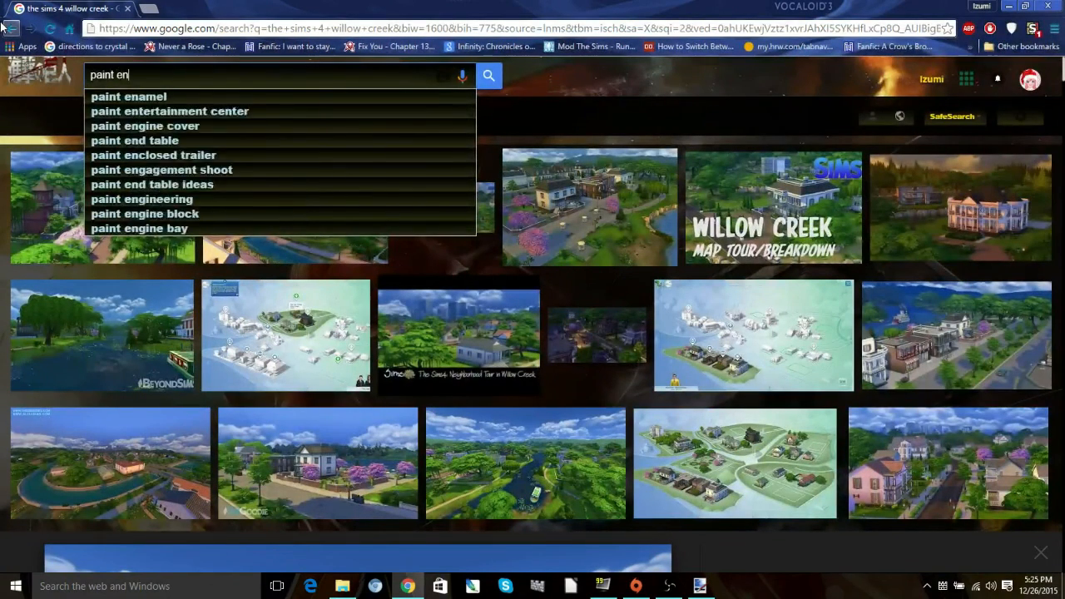
{"action": "key", "text": "BackSpace"}
{"action": "type", "text": "p"}
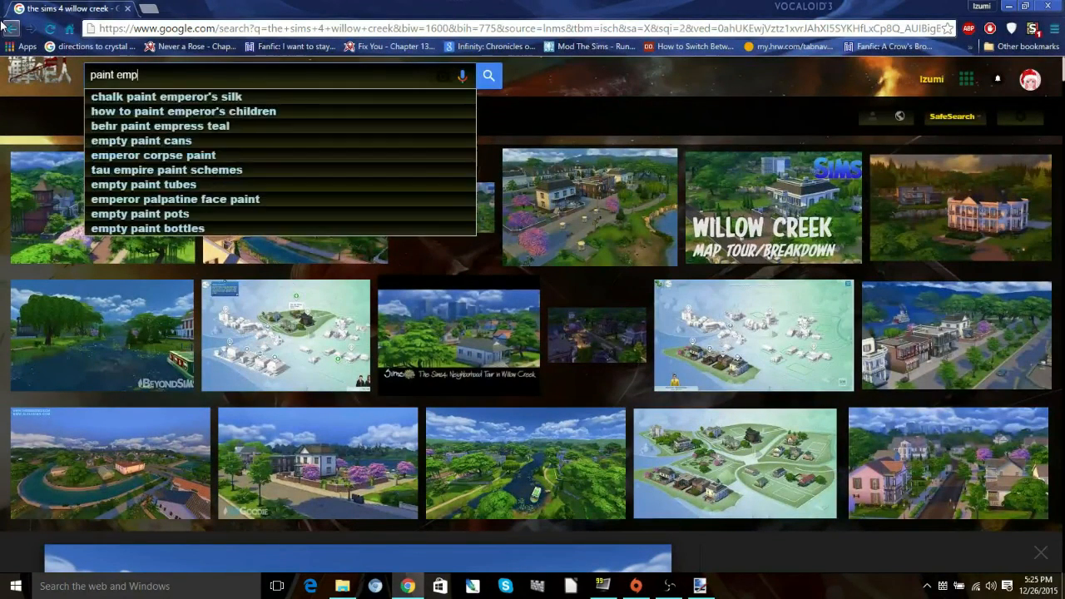
{"action": "type", "text": "i"}
{"action": "key", "text": "BackSpace"}
{"action": "key", "text": "BackSpace"}
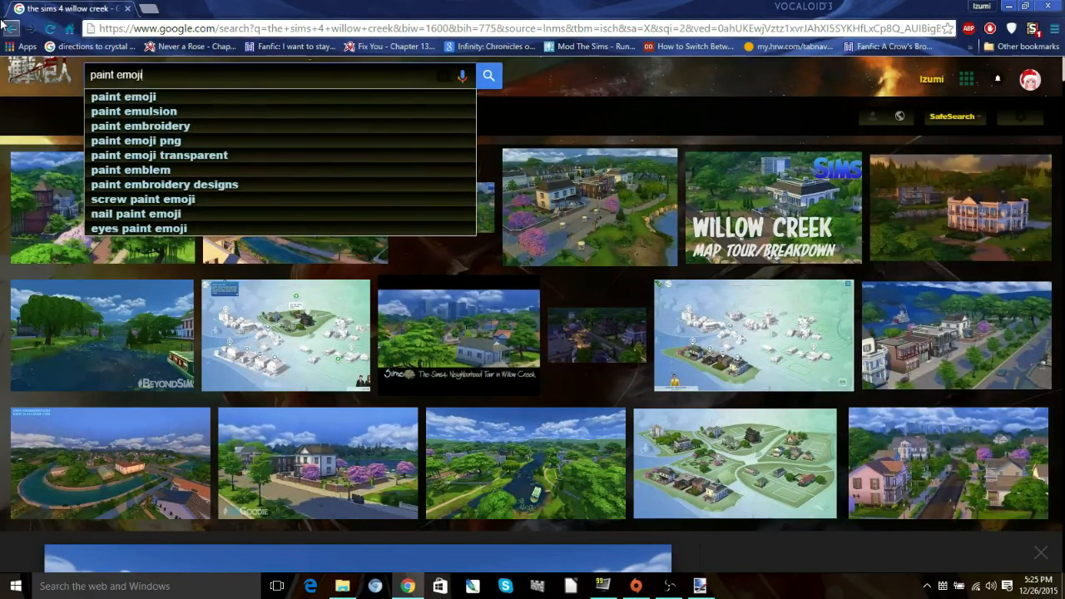
{"action": "key", "text": "Return"}
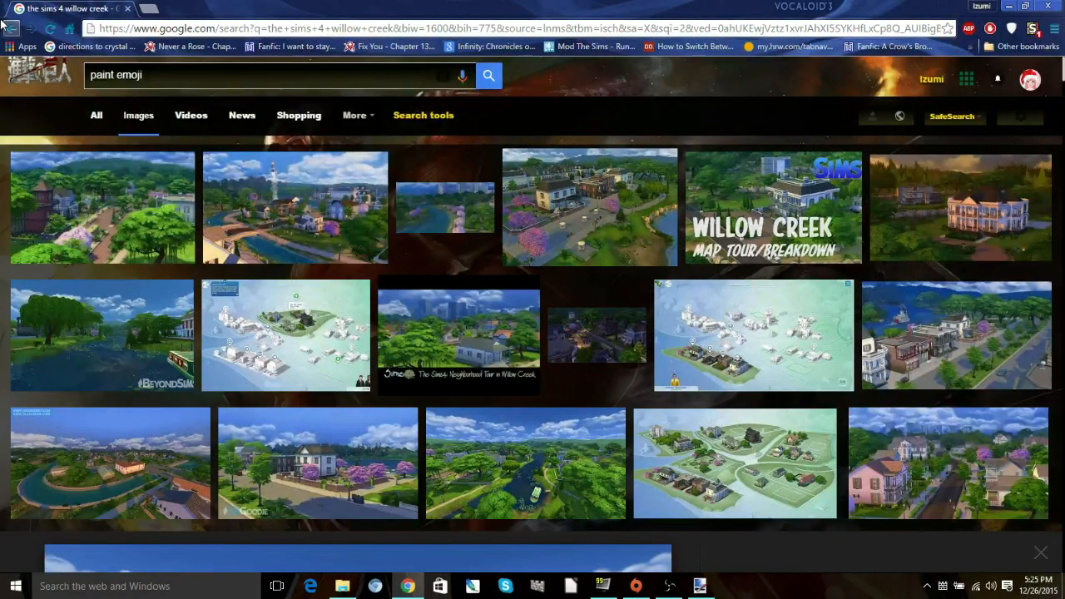
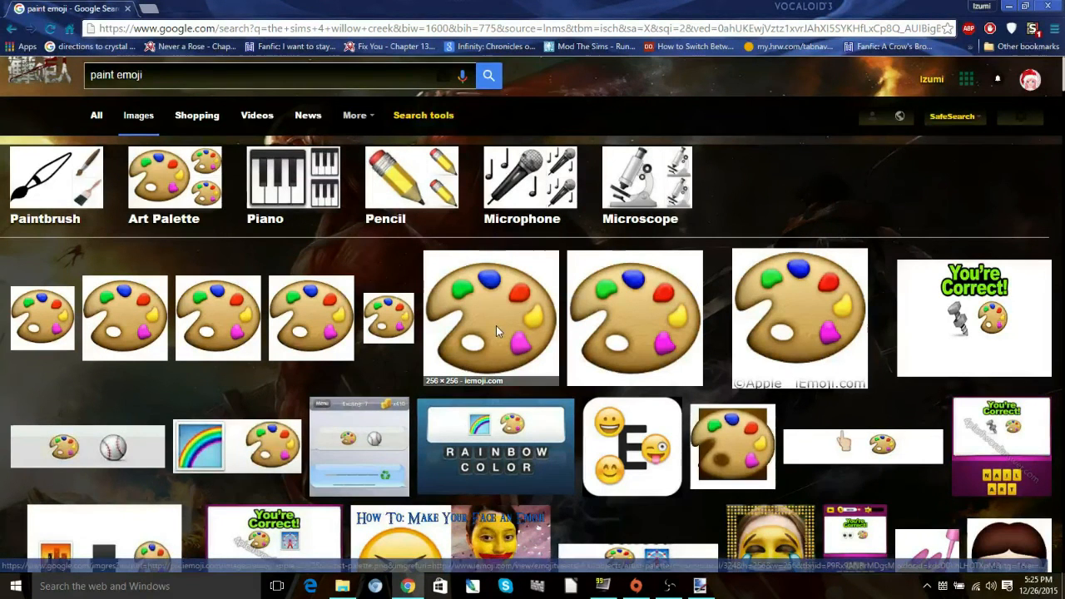
Step: Open the 160 × 160 artist palette emoji with the transparent background from emojibase.com and copy the image
{"action": "left_click", "coordinate": [496, 325]}
{"action": "left_click", "coordinate": [651, 99]}
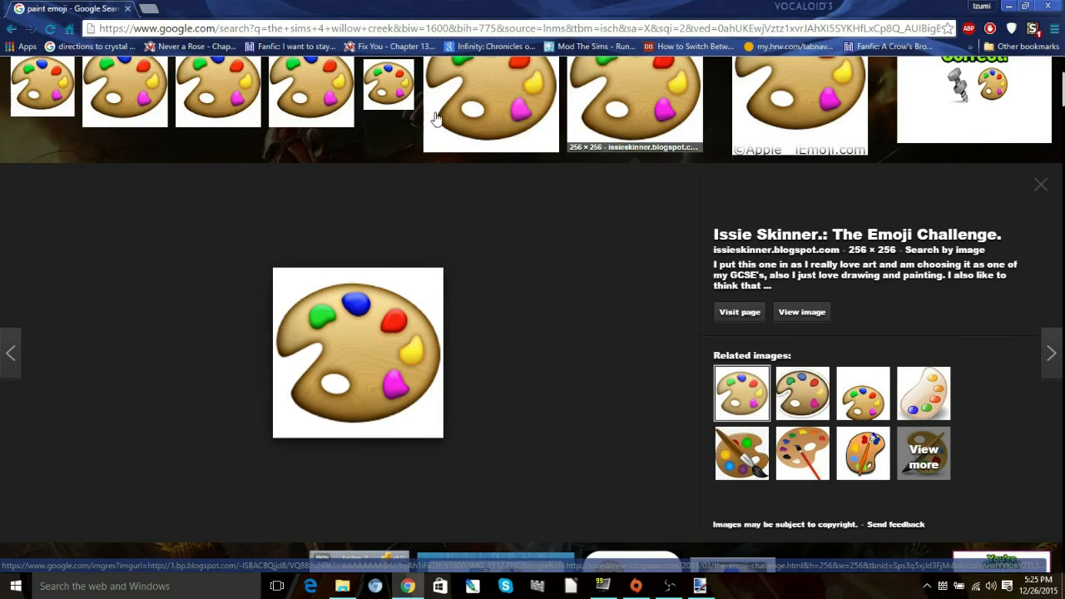
{"action": "left_click", "coordinate": [505, 119]}
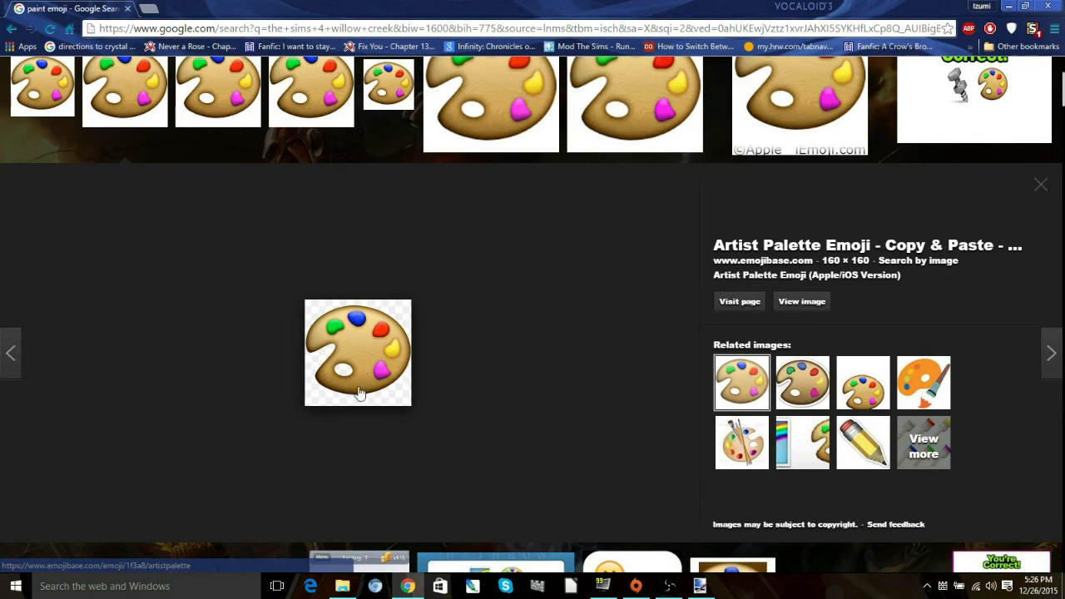
{"action": "right_click", "coordinate": [319, 327]}
{"action": "left_click", "coordinate": [371, 452]}
Step: Switch back to paint.net, paste the palette emoji into a new top layer at the ribbon's right end, and deselect it
{"action": "left_click", "coordinate": [700, 586]}
{"action": "left_click", "coordinate": [33, 25]}
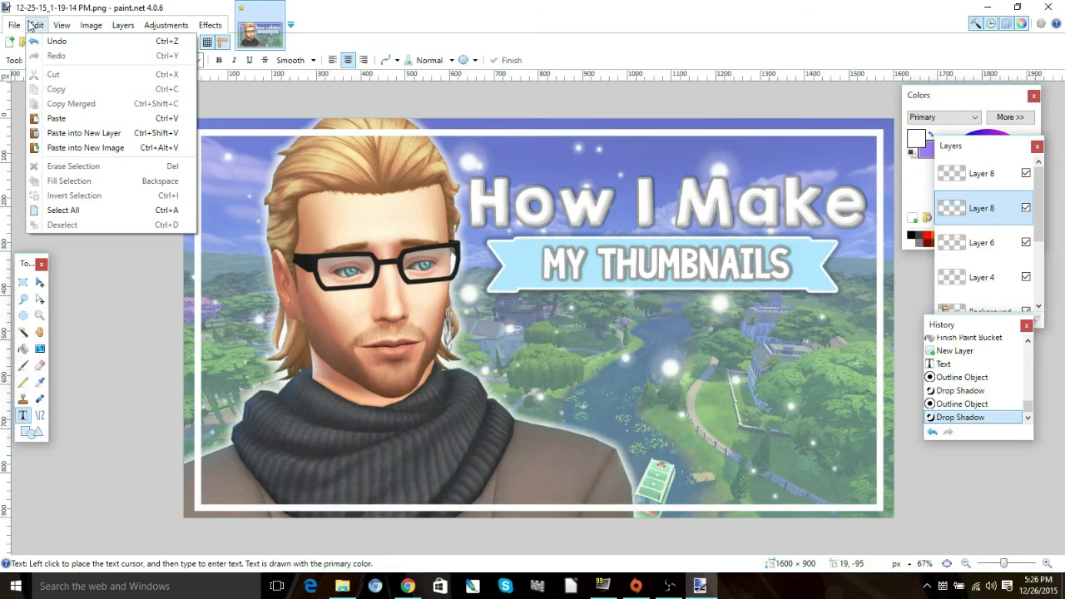
{"action": "left_click", "coordinate": [86, 125]}
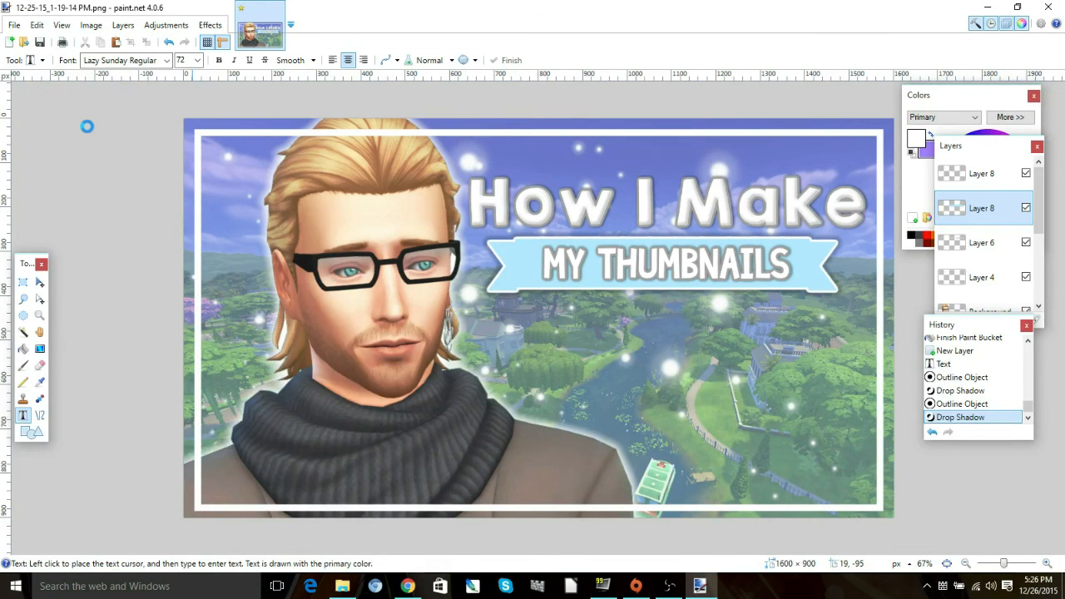
{"action": "left_click_drag", "start_coordinate": [225, 136], "coordinate": [838, 273]}
{"action": "left_click_drag", "start_coordinate": [961, 202], "coordinate": [970, 159]}
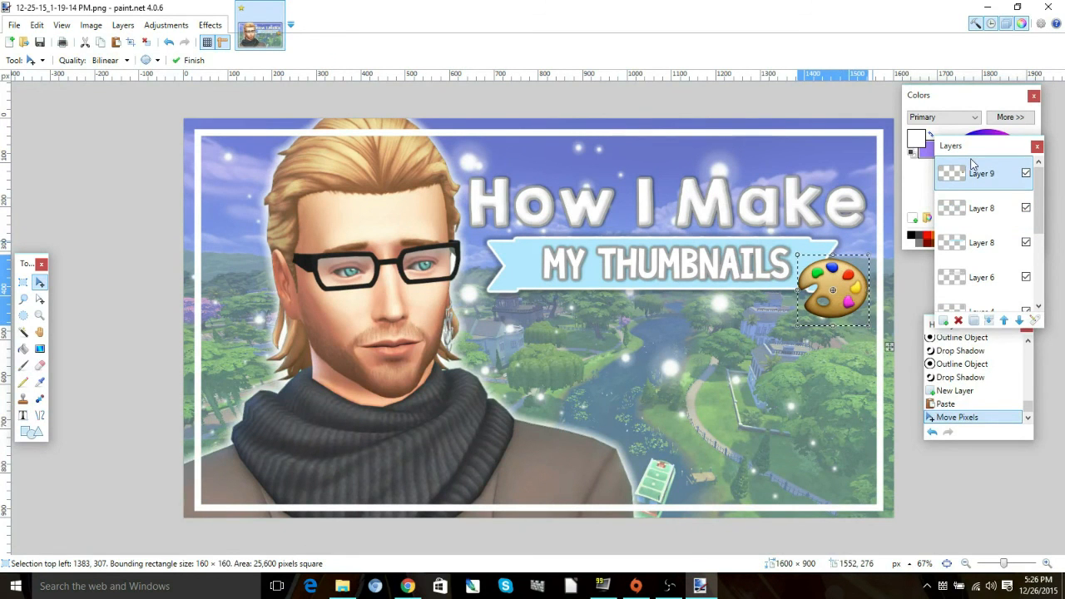
{"action": "left_click", "coordinate": [143, 43]}
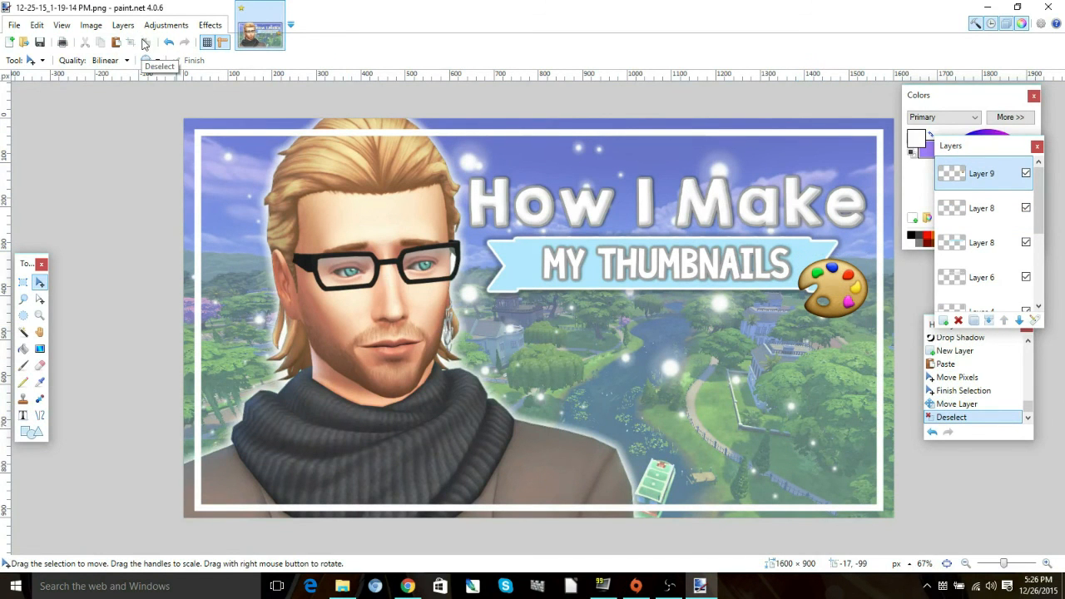
Step: Add a black drop shadow to the palette emoji with offsets 0, widening radius 0, blur radius 6 and opacity 56
{"action": "left_click", "coordinate": [209, 25]}
{"action": "left_click", "coordinate": [364, 148]}
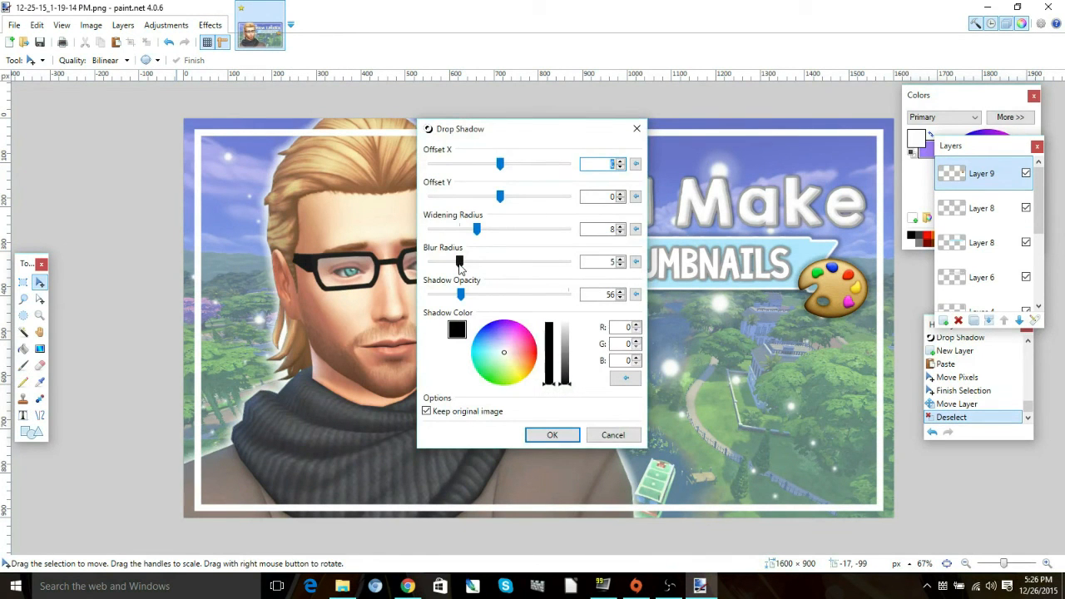
{"action": "left_click_drag", "start_coordinate": [459, 263], "coordinate": [465, 263]}
{"action": "left_click_drag", "start_coordinate": [477, 230], "coordinate": [430, 230]}
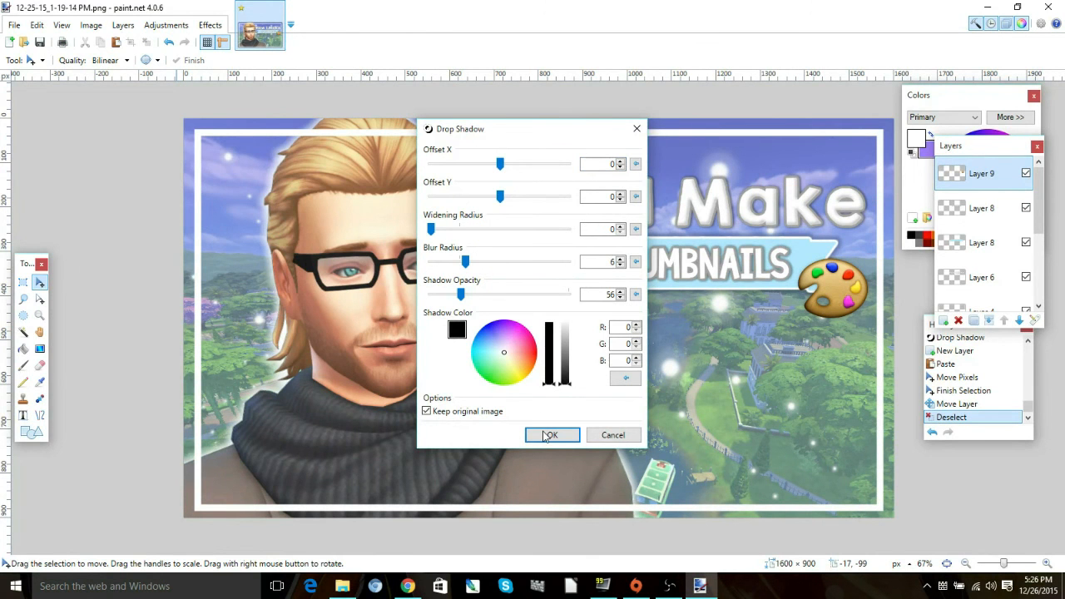
{"action": "left_click", "coordinate": [548, 436]}
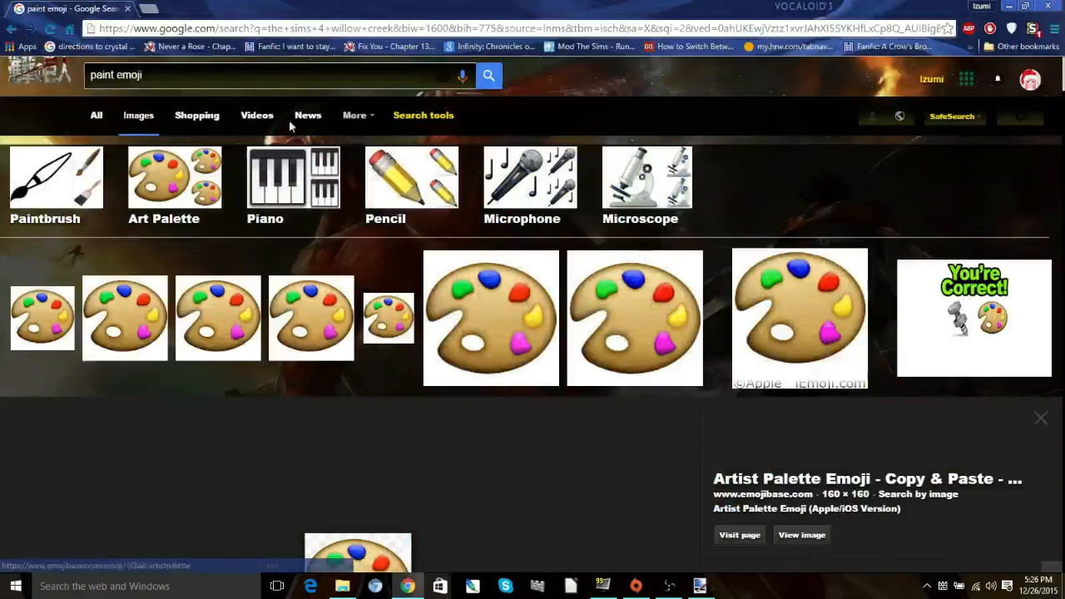
Step: Search Google Images for "camera emoji"
{"action": "key", "text": "ctrl+a"}
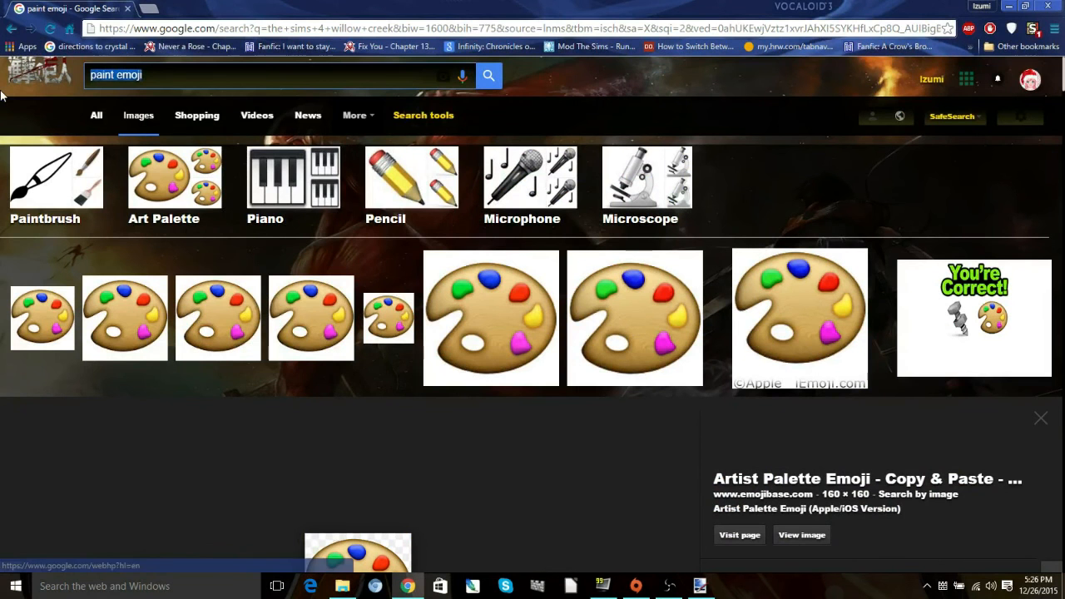
{"action": "key", "text": "BackSpace"}
{"action": "type", "text": "camera c"}
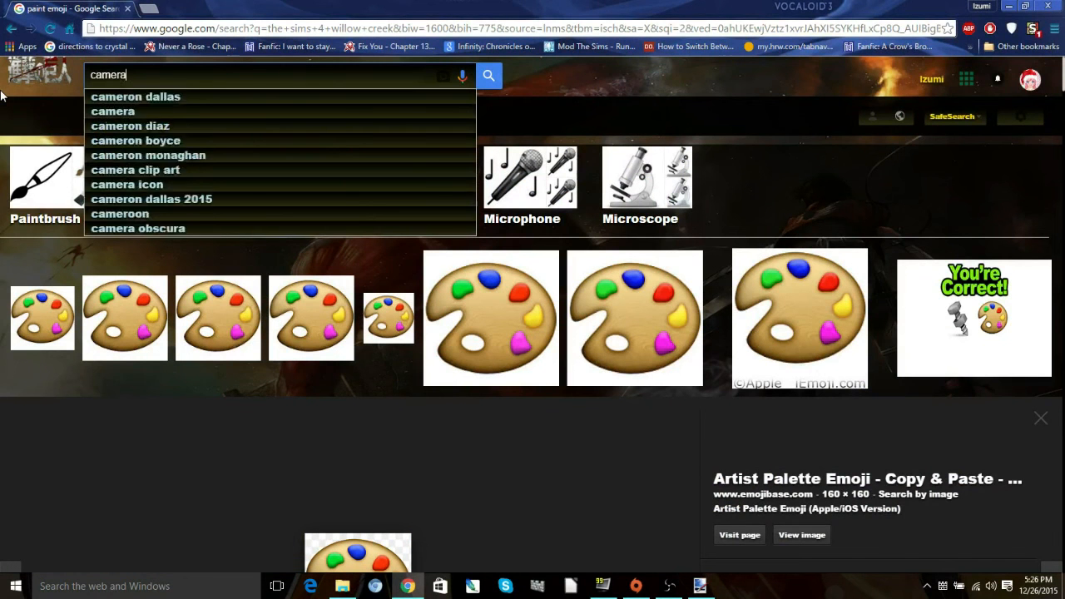
{"action": "key", "text": "BackSpace"}
{"action": "type", "text": "e"}
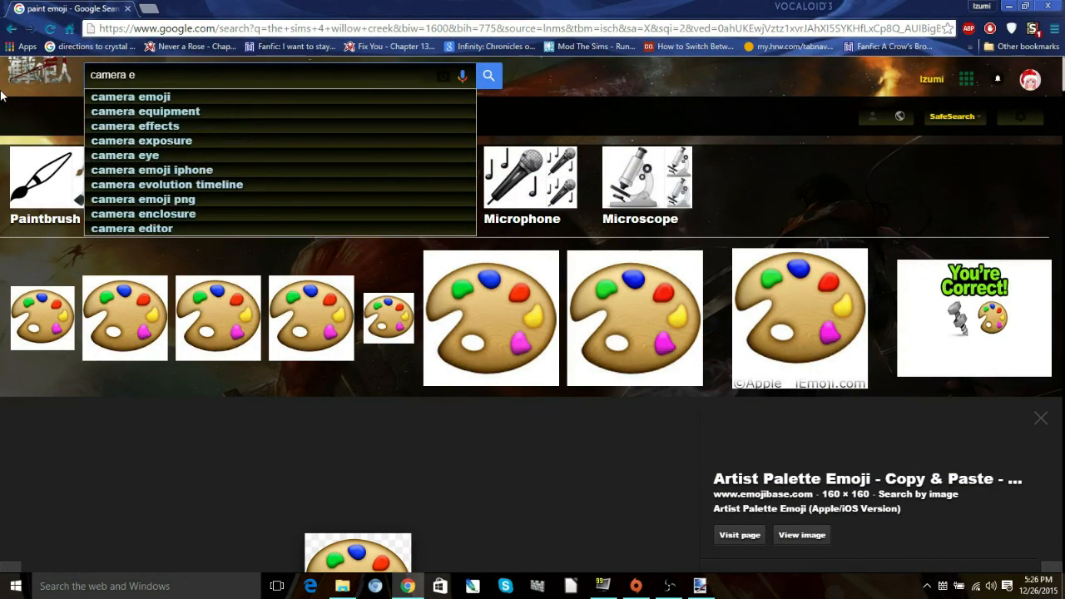
{"action": "type", "text": "moji"}
{"action": "key", "text": "Return"}
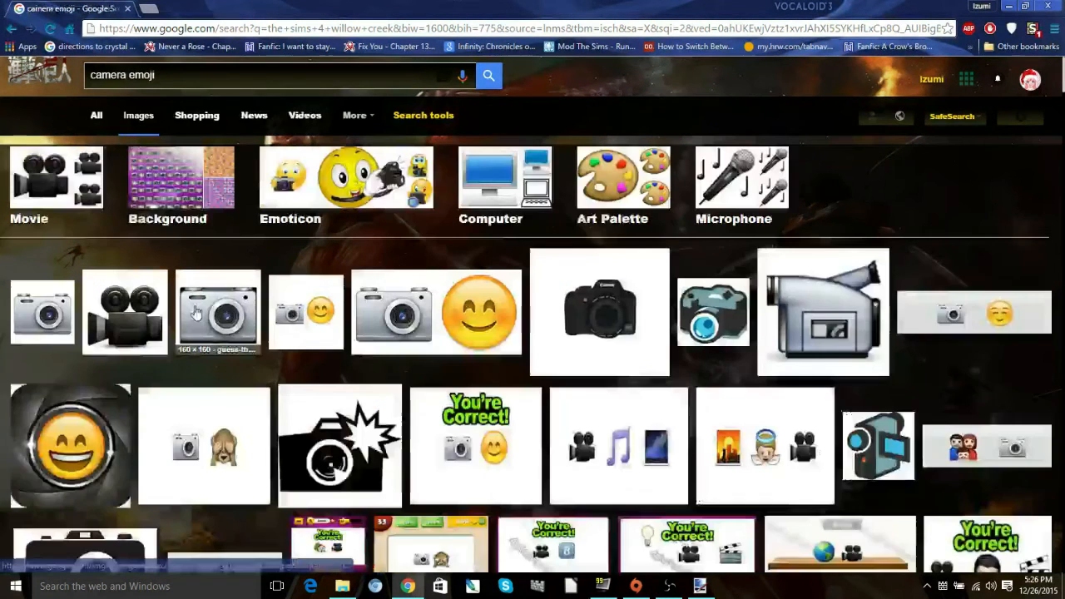
Step: Open the first grey camera emoji in the results and copy the image
{"action": "left_click", "coordinate": [221, 315]}
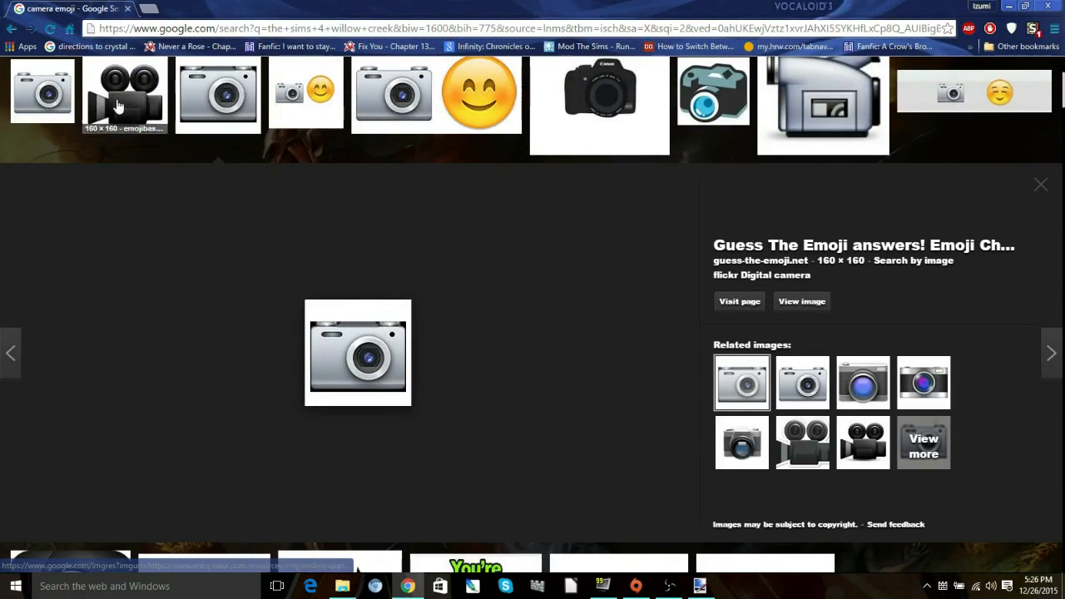
{"action": "left_click", "coordinate": [48, 96]}
{"action": "right_click", "coordinate": [359, 364]}
{"action": "left_click", "coordinate": [422, 486]}
Step: Switch to paint.net, paste the camera emoji into a new top layer, rotate it about 21°, place it at the ribbon's left end, and deselect
{"action": "left_click", "coordinate": [700, 586]}
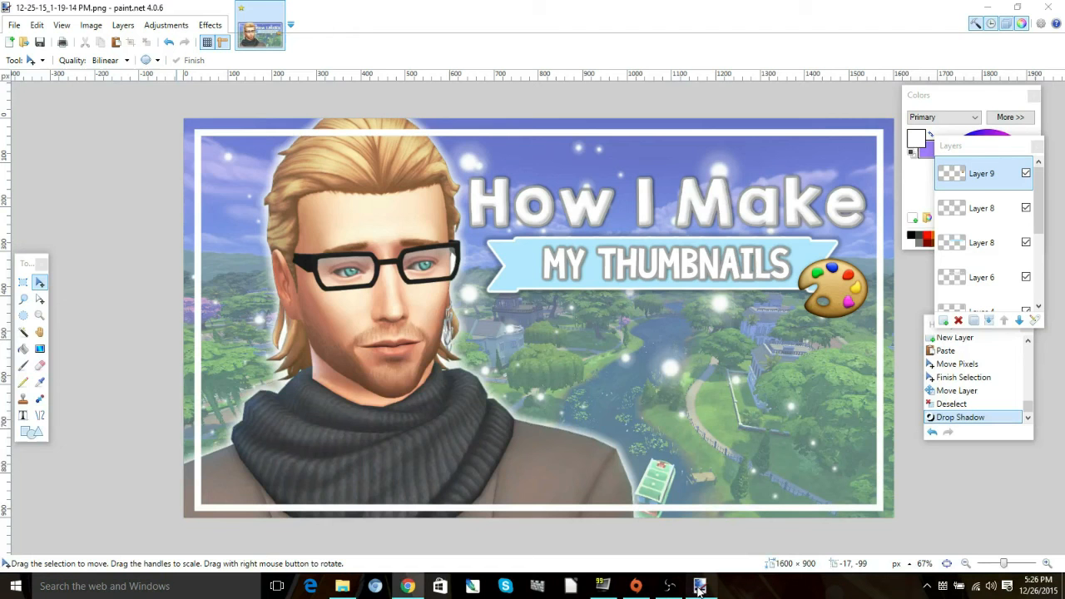
{"action": "left_click", "coordinate": [37, 25]}
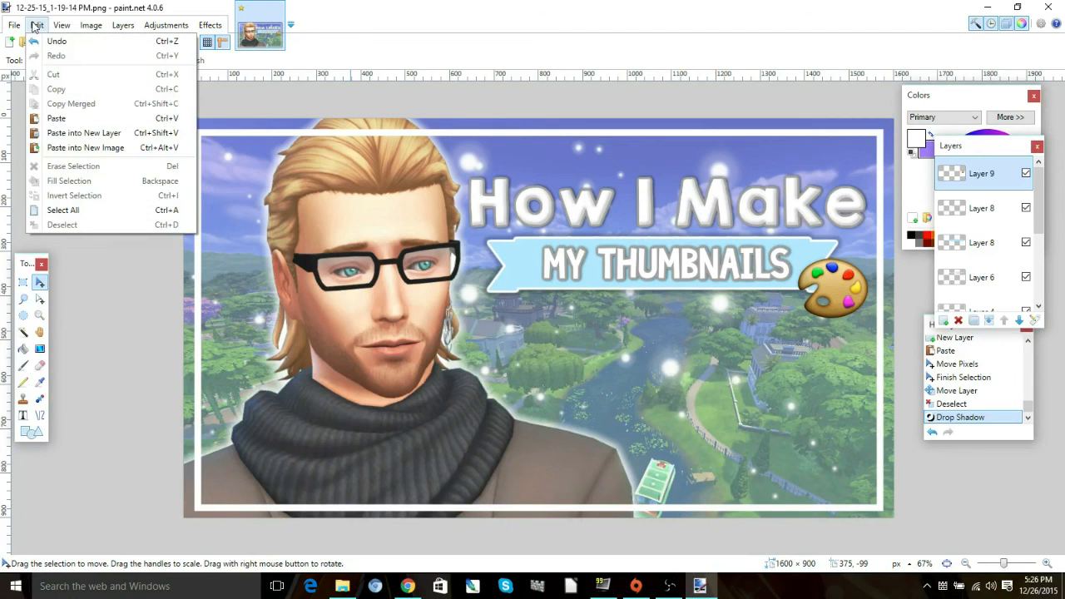
{"action": "left_click", "coordinate": [74, 135]}
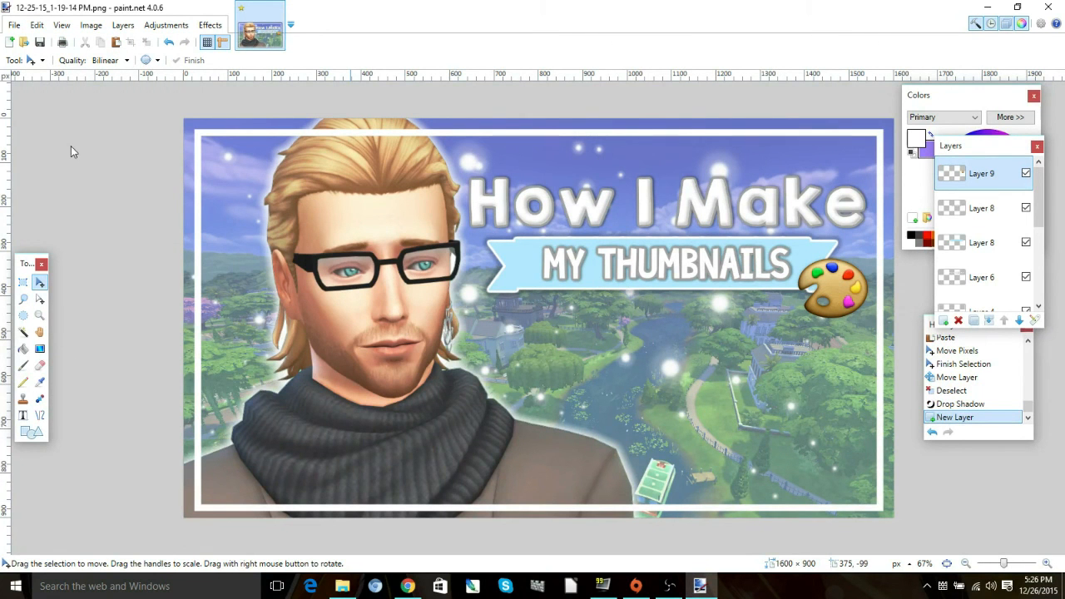
{"action": "left_click_drag", "start_coordinate": [211, 145], "coordinate": [519, 293]}
{"action": "left_click_drag", "start_coordinate": [565, 255], "coordinate": [517, 252]}
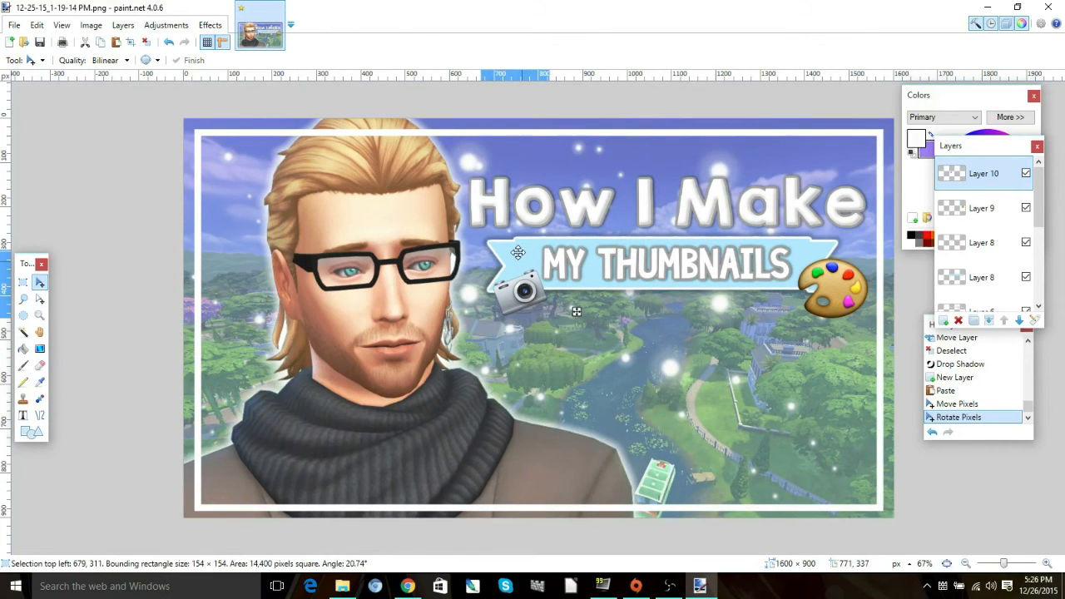
{"action": "left_click_drag", "start_coordinate": [518, 252], "coordinate": [509, 232]}
{"action": "key", "text": "ctrl+d"}
Step: Add a drop shadow to the camera emoji
{"action": "left_click", "coordinate": [210, 25]}
{"action": "mouse_move", "coordinate": [268, 150]}
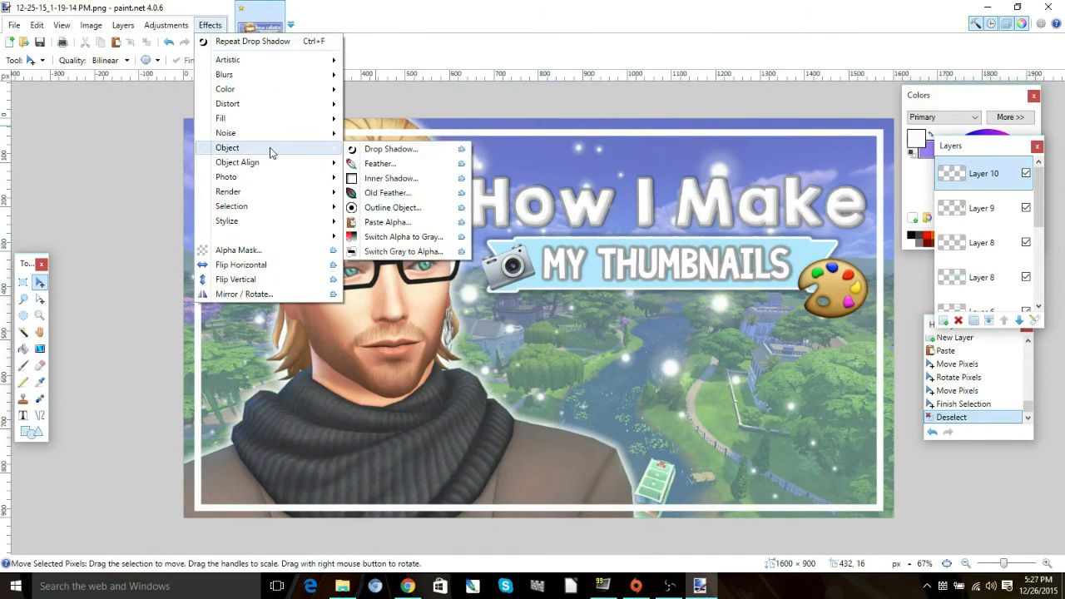
{"action": "left_click", "coordinate": [352, 146]}
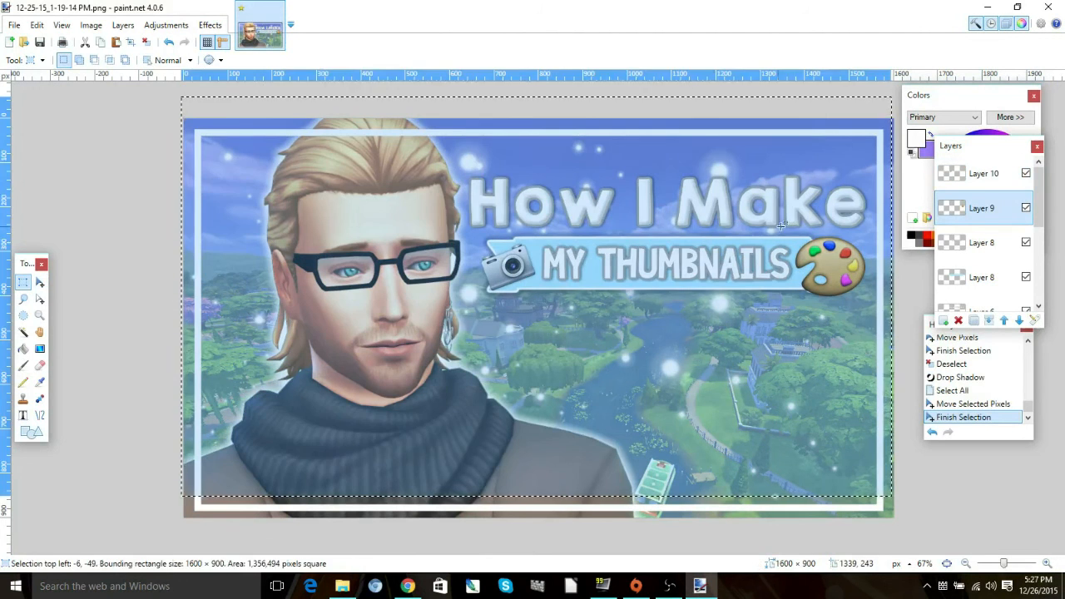
Step: Shrink the palette emoji's selection on Layer 9 to about 143 × 123 px, position it over the ribbon's right end, and deselect
{"action": "left_click_drag", "start_coordinate": [789, 229], "coordinate": [885, 302]}
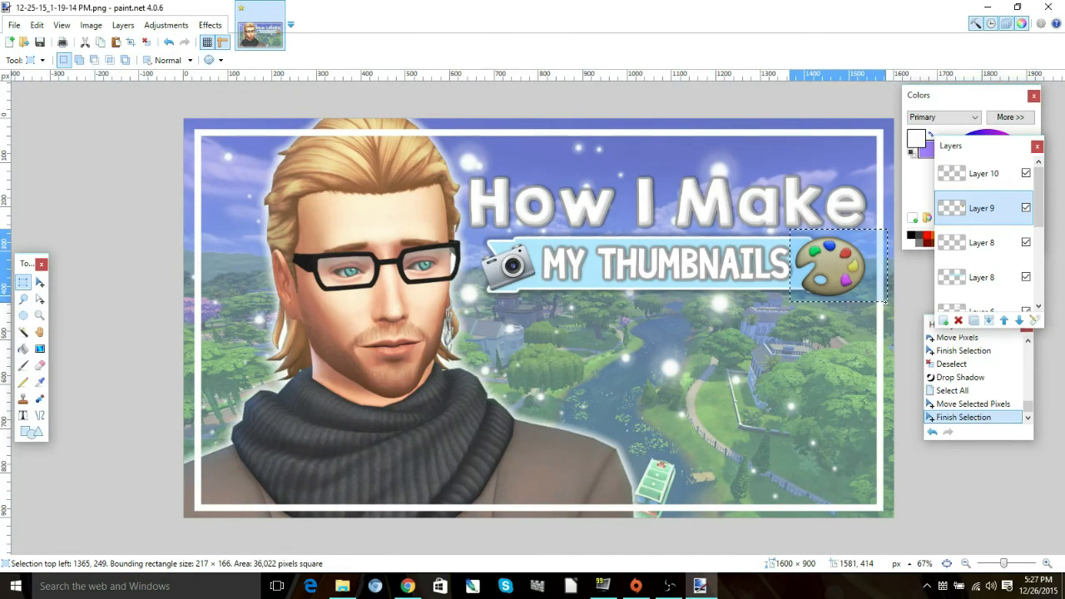
{"action": "left_click_drag", "start_coordinate": [885, 302], "coordinate": [874, 301]}
{"action": "key", "text": "m"}
{"action": "left_click_drag", "start_coordinate": [873, 229], "coordinate": [842, 265]}
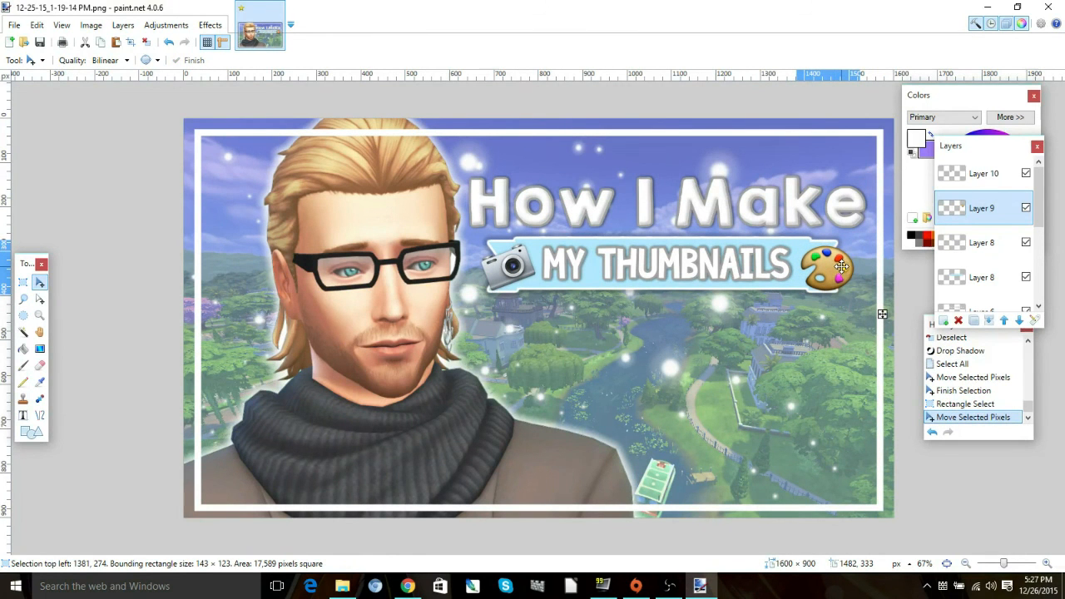
{"action": "key", "text": "ctrl+d"}
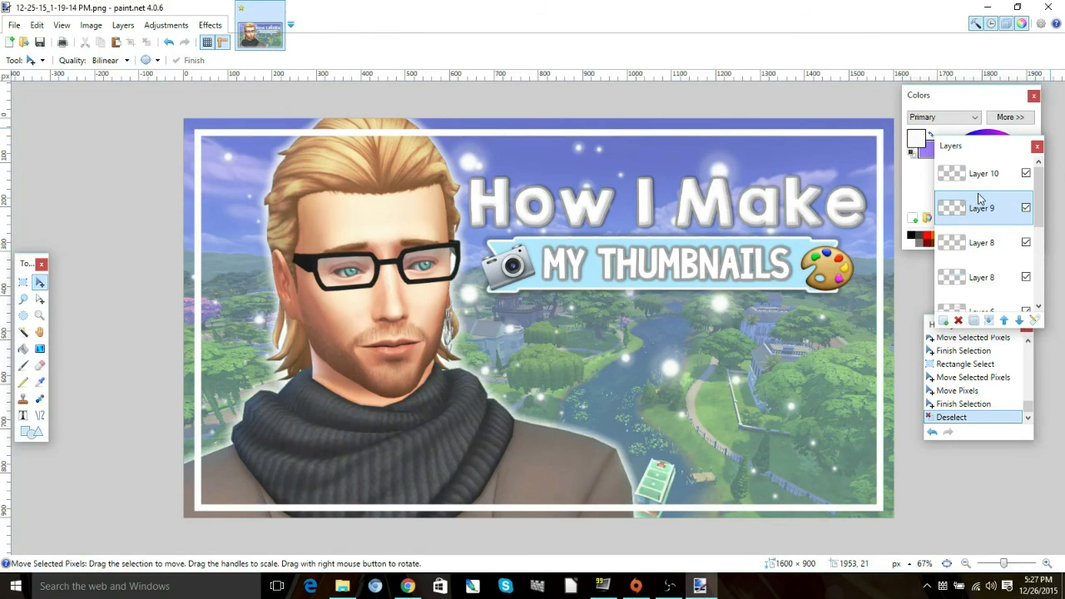
Step: Merge the camera, palette, title and ribbon layers down into Layer 6
{"action": "left_click", "coordinate": [983, 243]}
{"action": "left_click", "coordinate": [982, 281]}
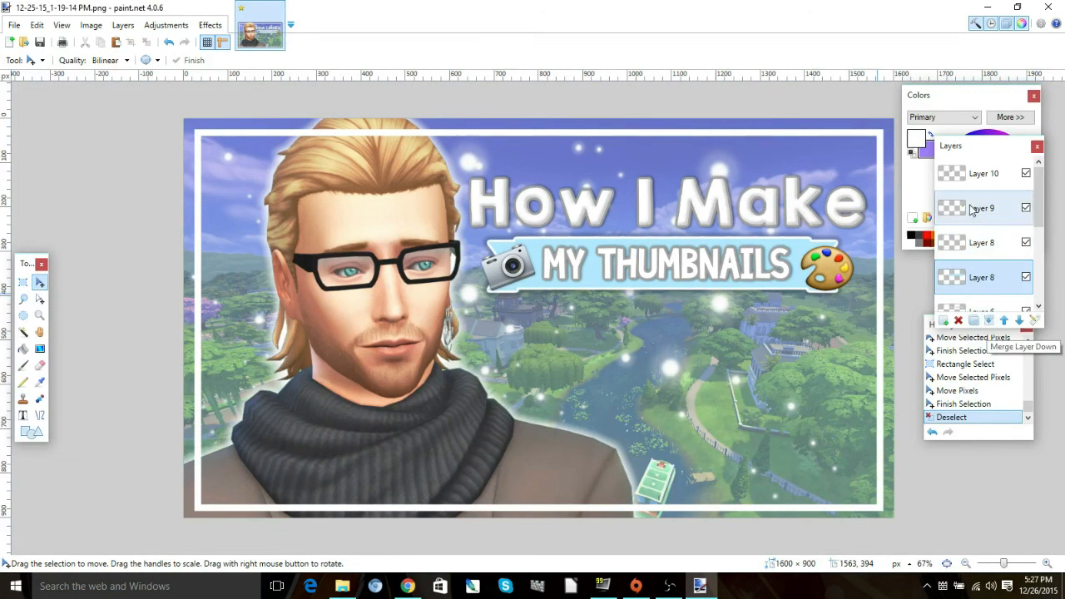
{"action": "left_click", "coordinate": [989, 320]}
{"action": "left_click", "coordinate": [988, 320]}
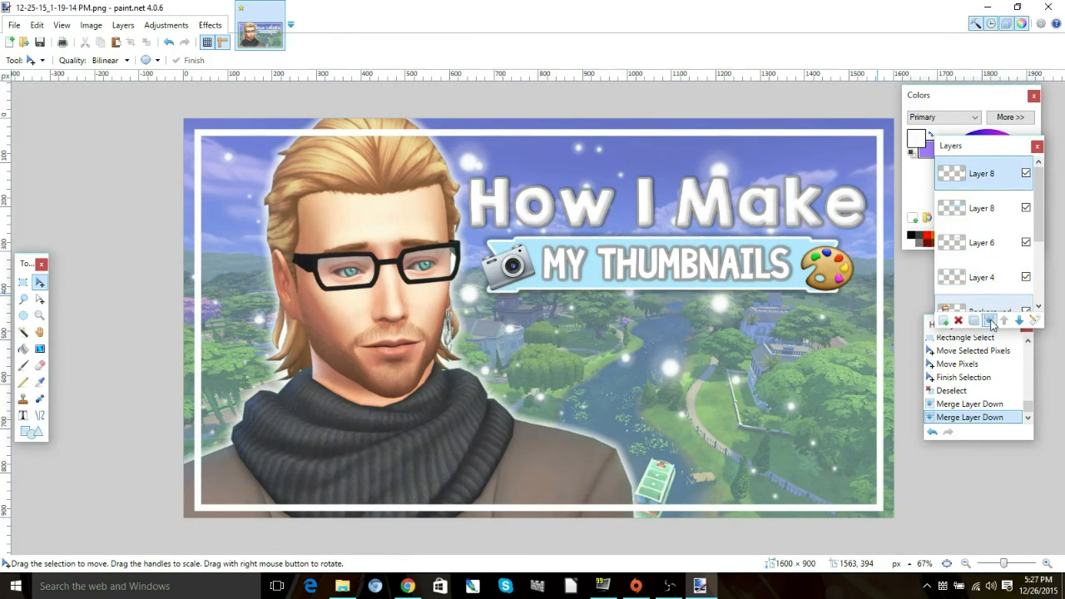
{"action": "left_click", "coordinate": [989, 322]}
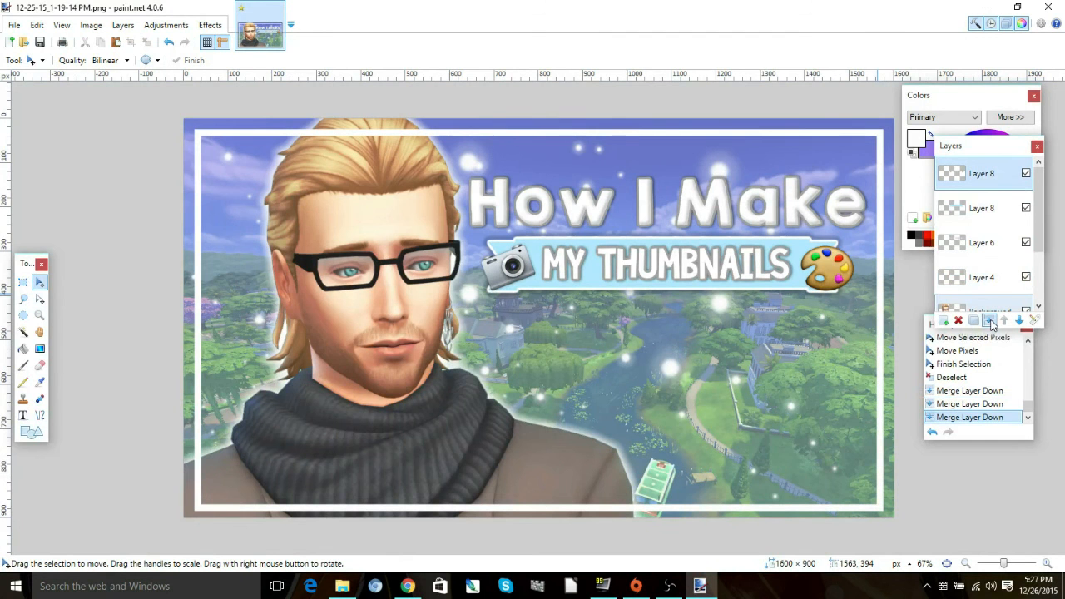
{"action": "left_click", "coordinate": [990, 323]}
Step: Move the whole merged title, ribbon and emoji group down to about the canvas's middle height and deselect it
{"action": "key", "text": "ctrl+a"}
{"action": "left_click_drag", "start_coordinate": [786, 257], "coordinate": [789, 312]}
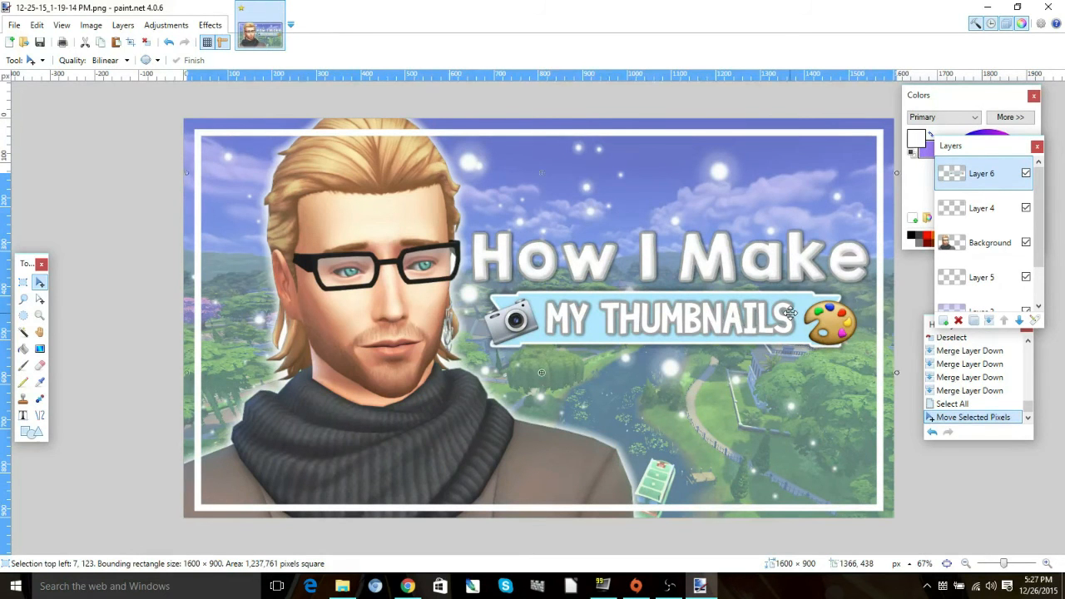
{"action": "left_click", "coordinate": [146, 41]}
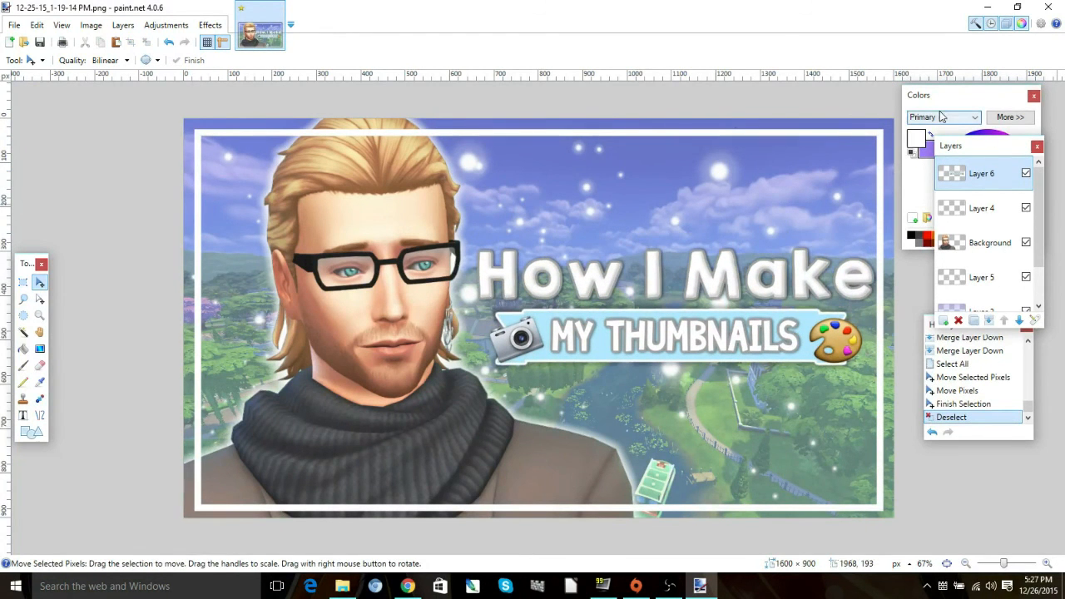
Step: Switch to File Explorer and copy the kb-GS-tooffairy-sparkles image from the Pictures > Sparkles folder
{"action": "left_click", "coordinate": [342, 586]}
{"action": "left_click", "coordinate": [366, 179]}
{"action": "left_click", "coordinate": [333, 166]}
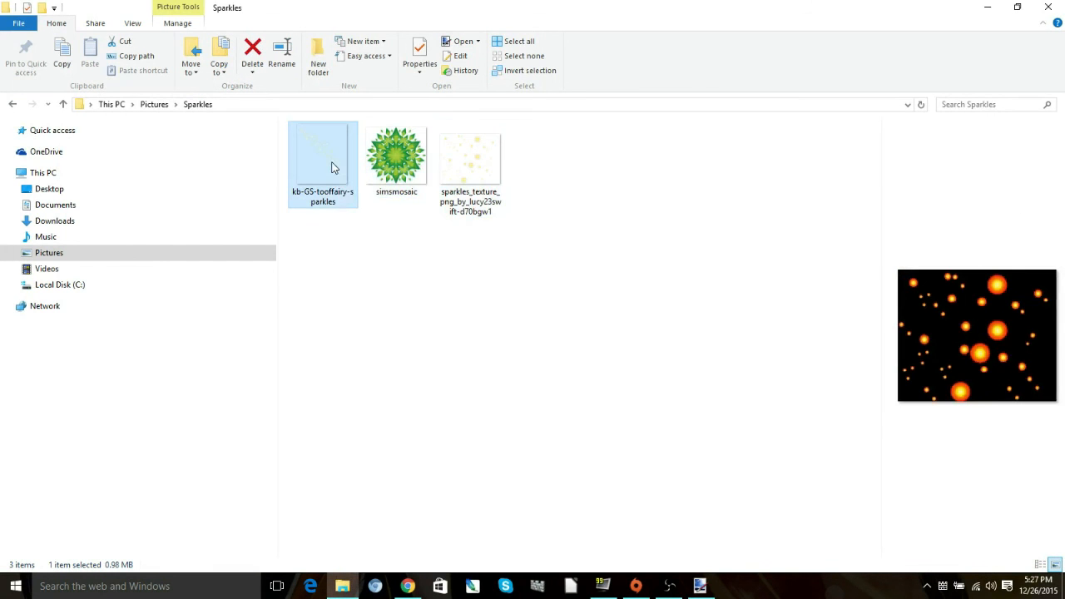
{"action": "right_click", "coordinate": [332, 165]}
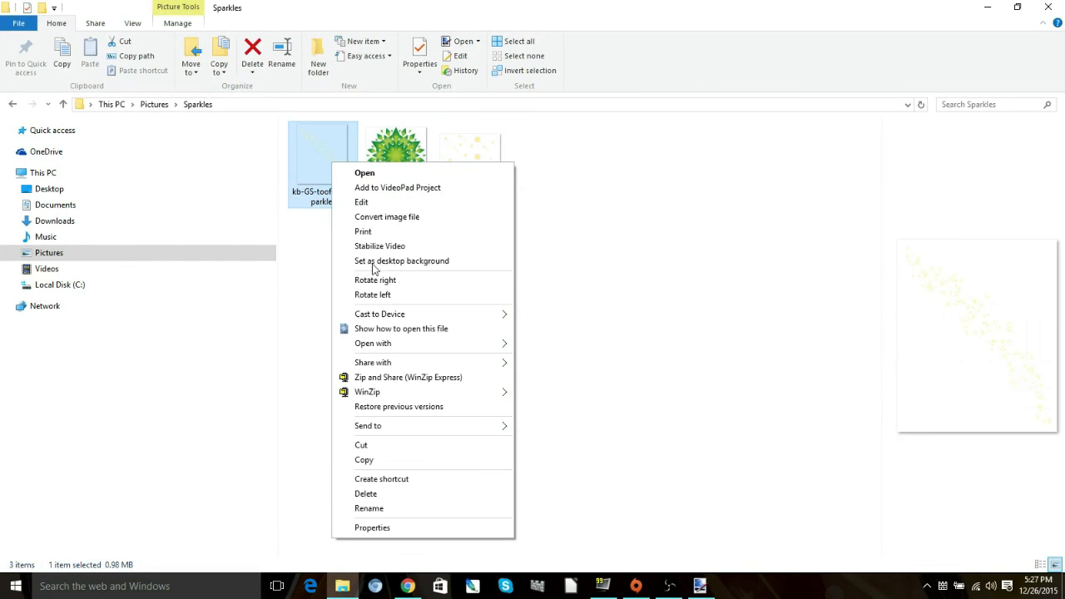
{"action": "left_click", "coordinate": [385, 460]}
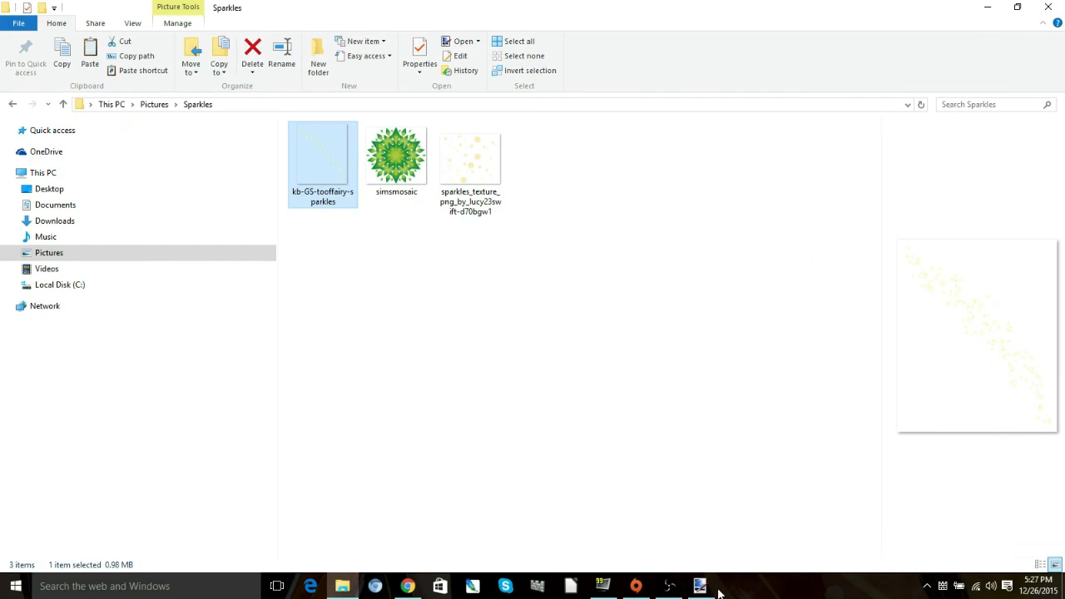
Step: Switch back to paint.net, paste the sparkles into a new layer directly above Layer 5, keeping the canvas size, and deselect them
{"action": "left_click", "coordinate": [699, 585]}
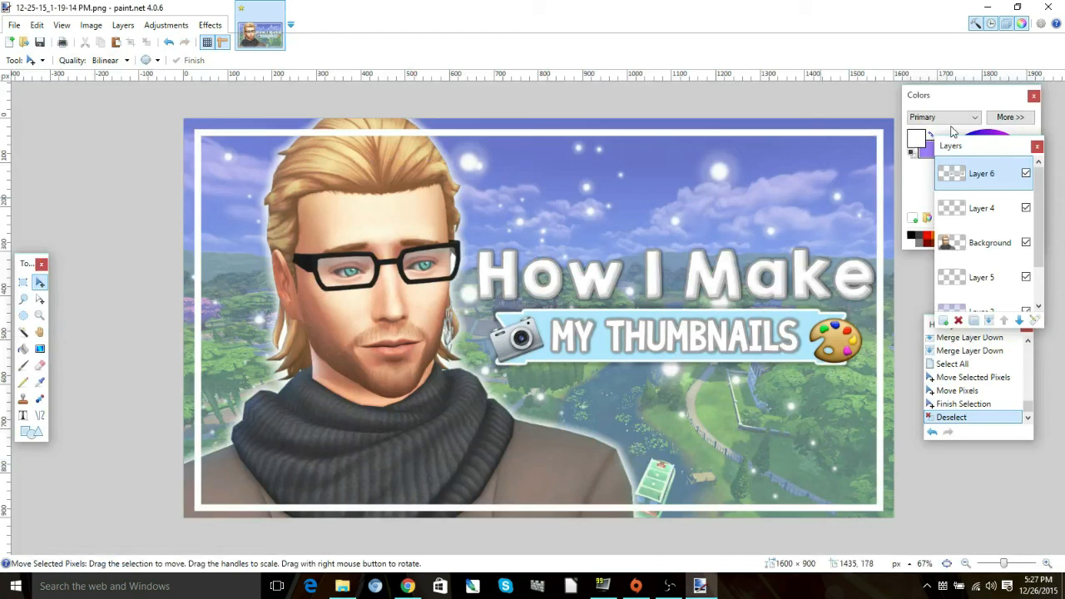
{"action": "left_click", "coordinate": [967, 281]}
{"action": "left_click", "coordinate": [30, 25]}
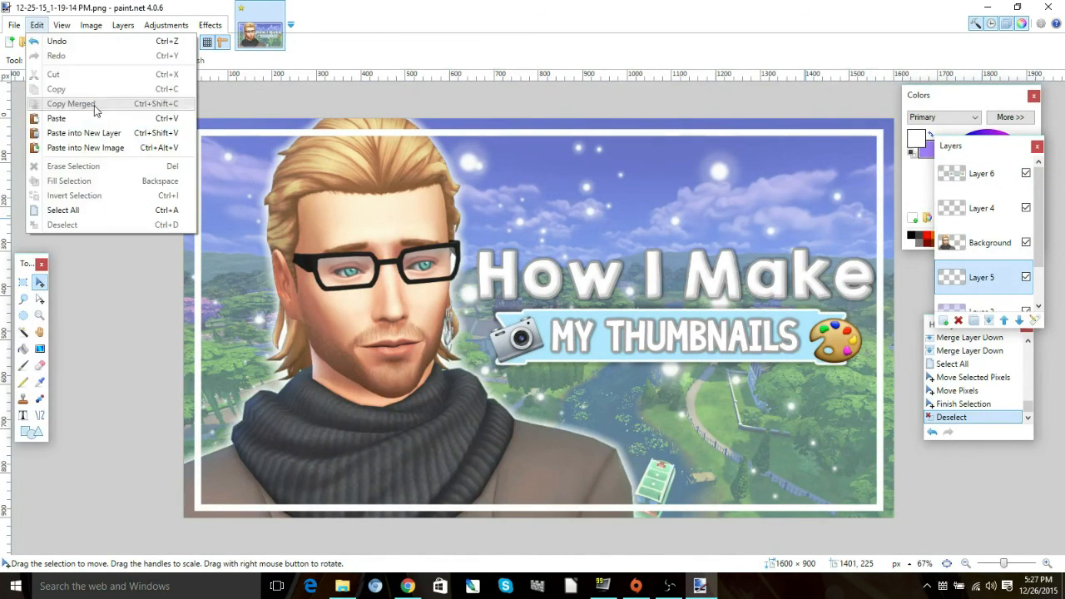
{"action": "left_click", "coordinate": [71, 134]}
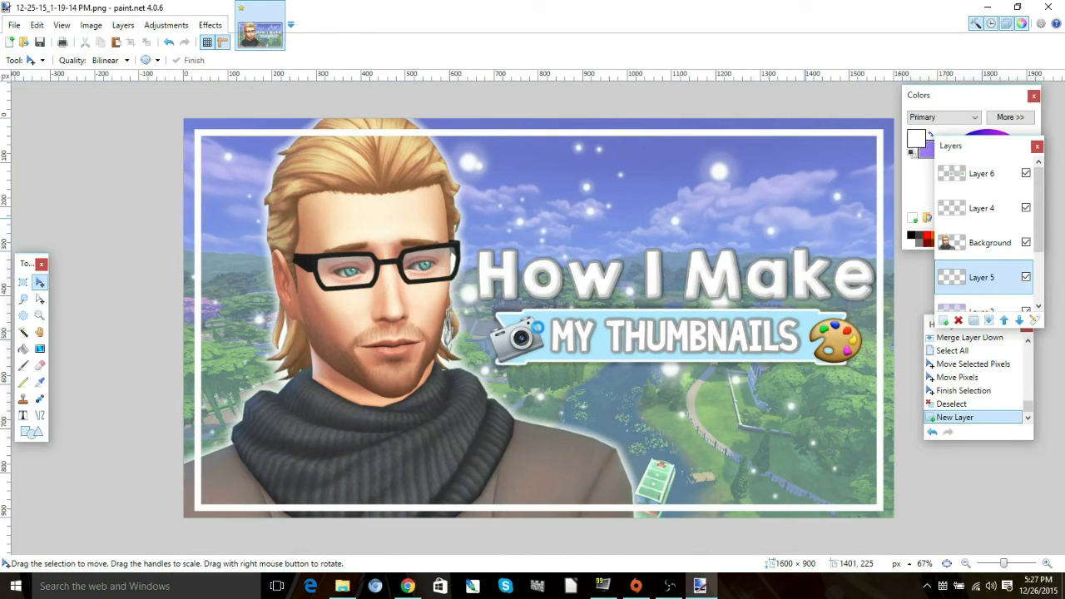
{"action": "key", "text": "ctrl+v"}
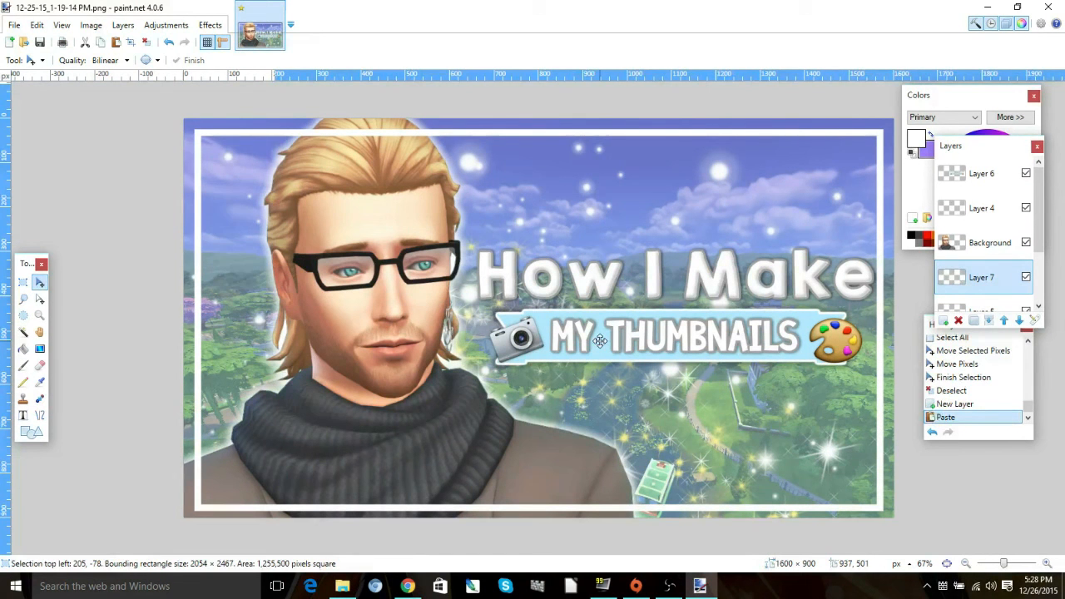
{"action": "left_click_drag", "start_coordinate": [600, 341], "coordinate": [600, 341]}
{"action": "key", "text": "ctrl+d"}
Step: Turn the yellow sparkles white with the Hue / Saturation adjustment
{"action": "left_click", "coordinate": [166, 25]}
{"action": "left_click", "coordinate": [220, 189]}
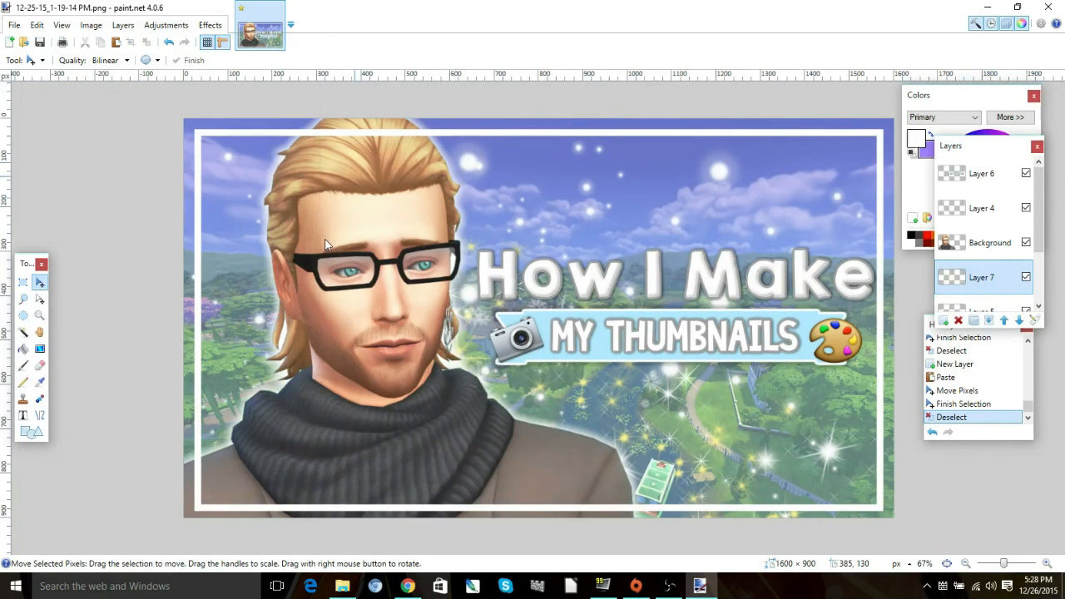
{"action": "left_click", "coordinate": [550, 344]}
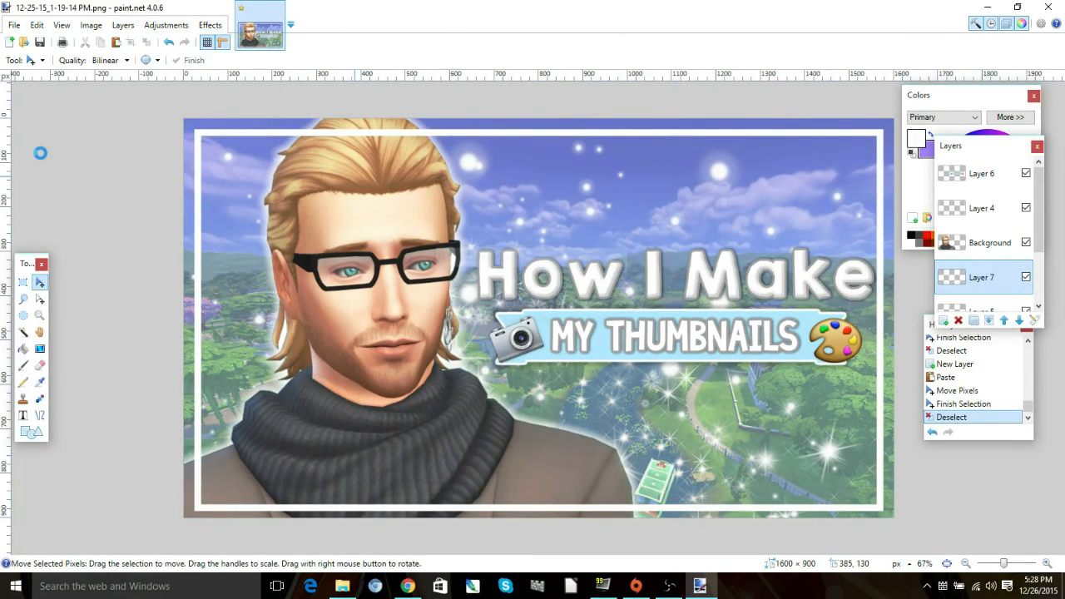
Step: Apply a Glow effect to the sparkles layer with radius 4, brightness -100 and contrast 23
{"action": "left_click", "coordinate": [210, 25]}
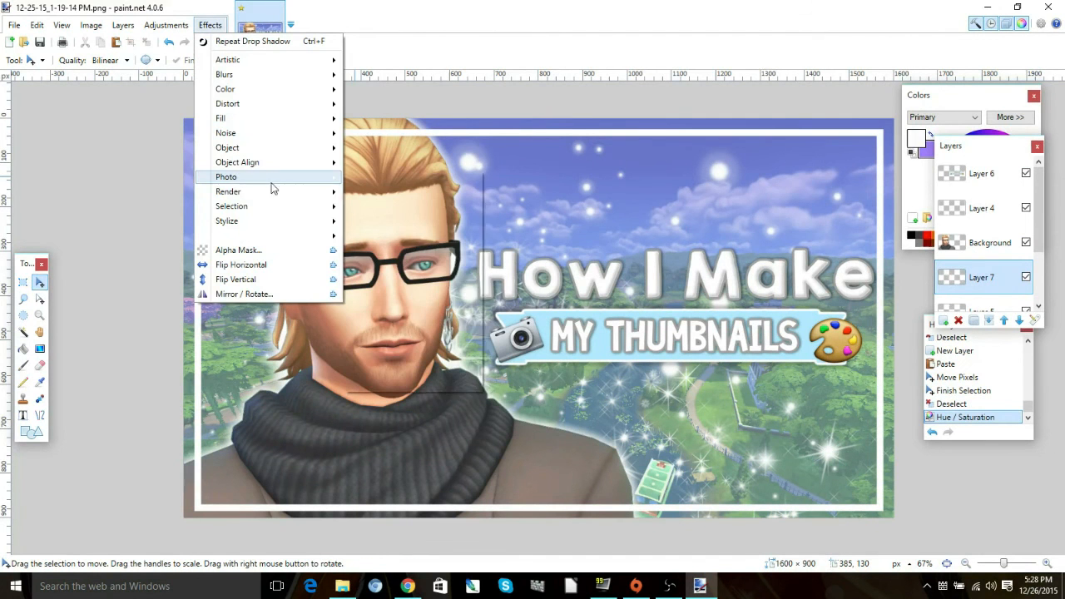
{"action": "mouse_move", "coordinate": [268, 178]}
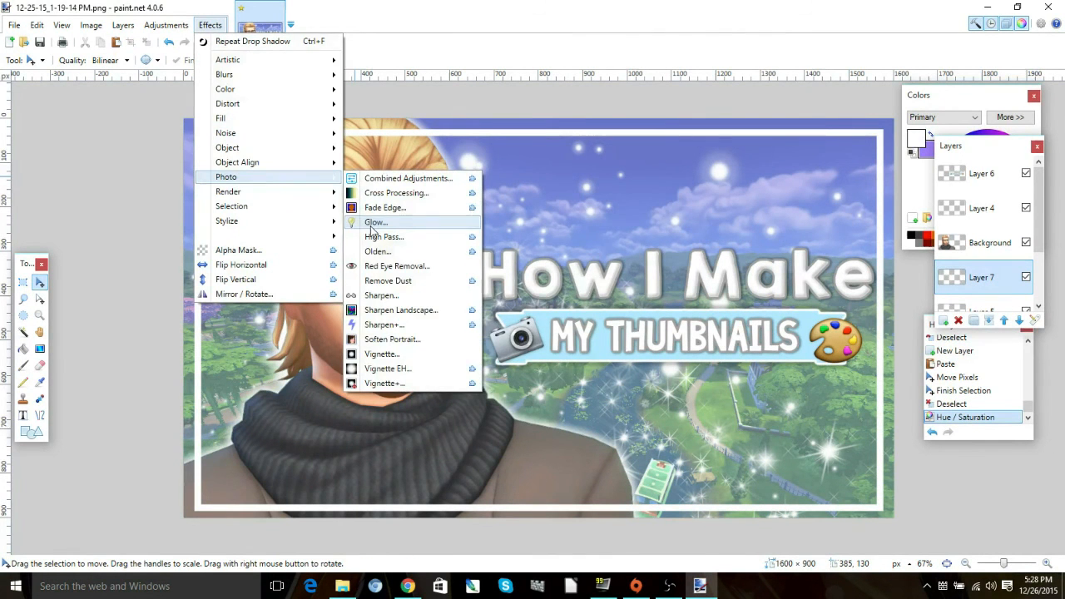
{"action": "left_click", "coordinate": [372, 225]}
{"action": "left_click", "coordinate": [437, 254]}
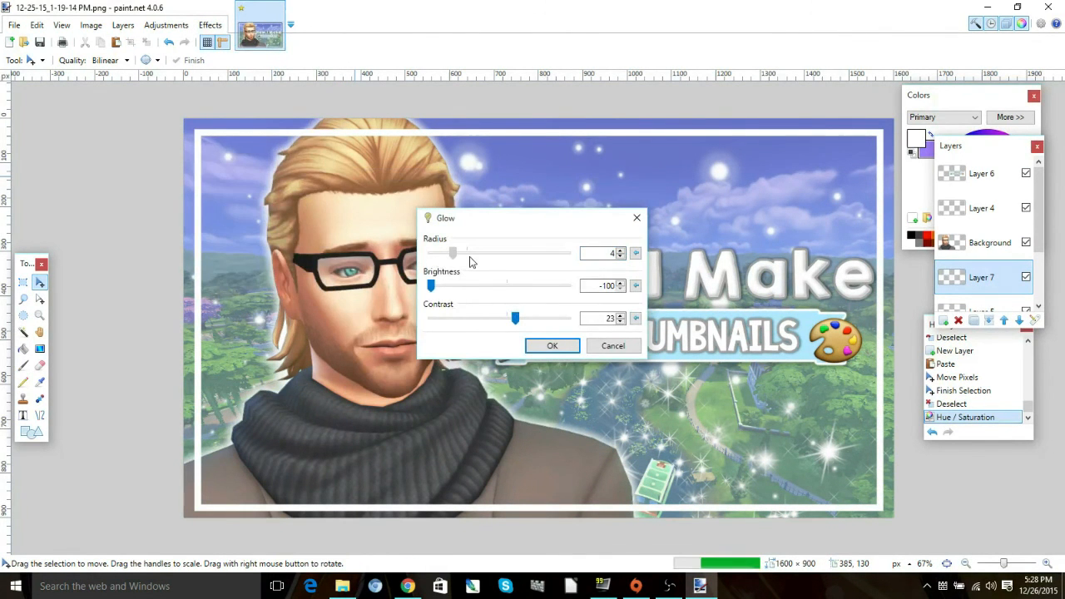
{"action": "left_click", "coordinate": [552, 345]}
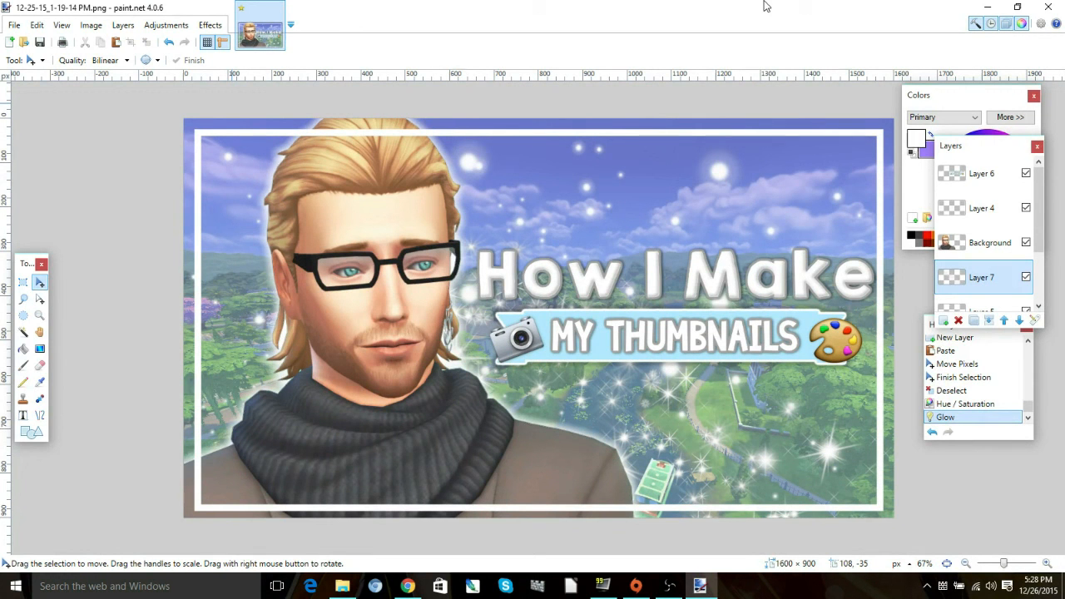
{"action": "mouse_move", "coordinate": [684, 587]}
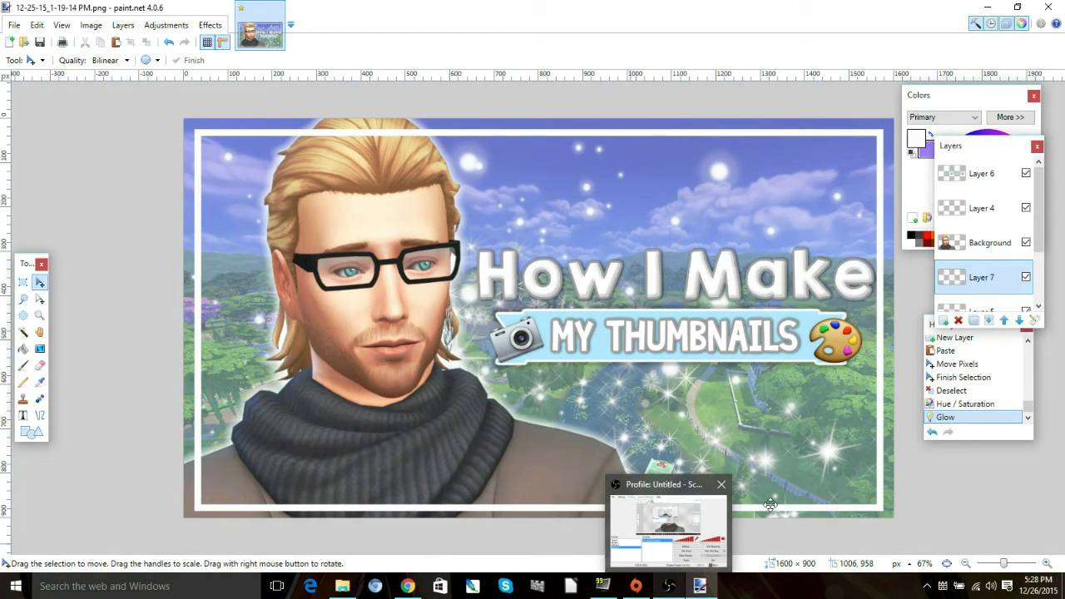